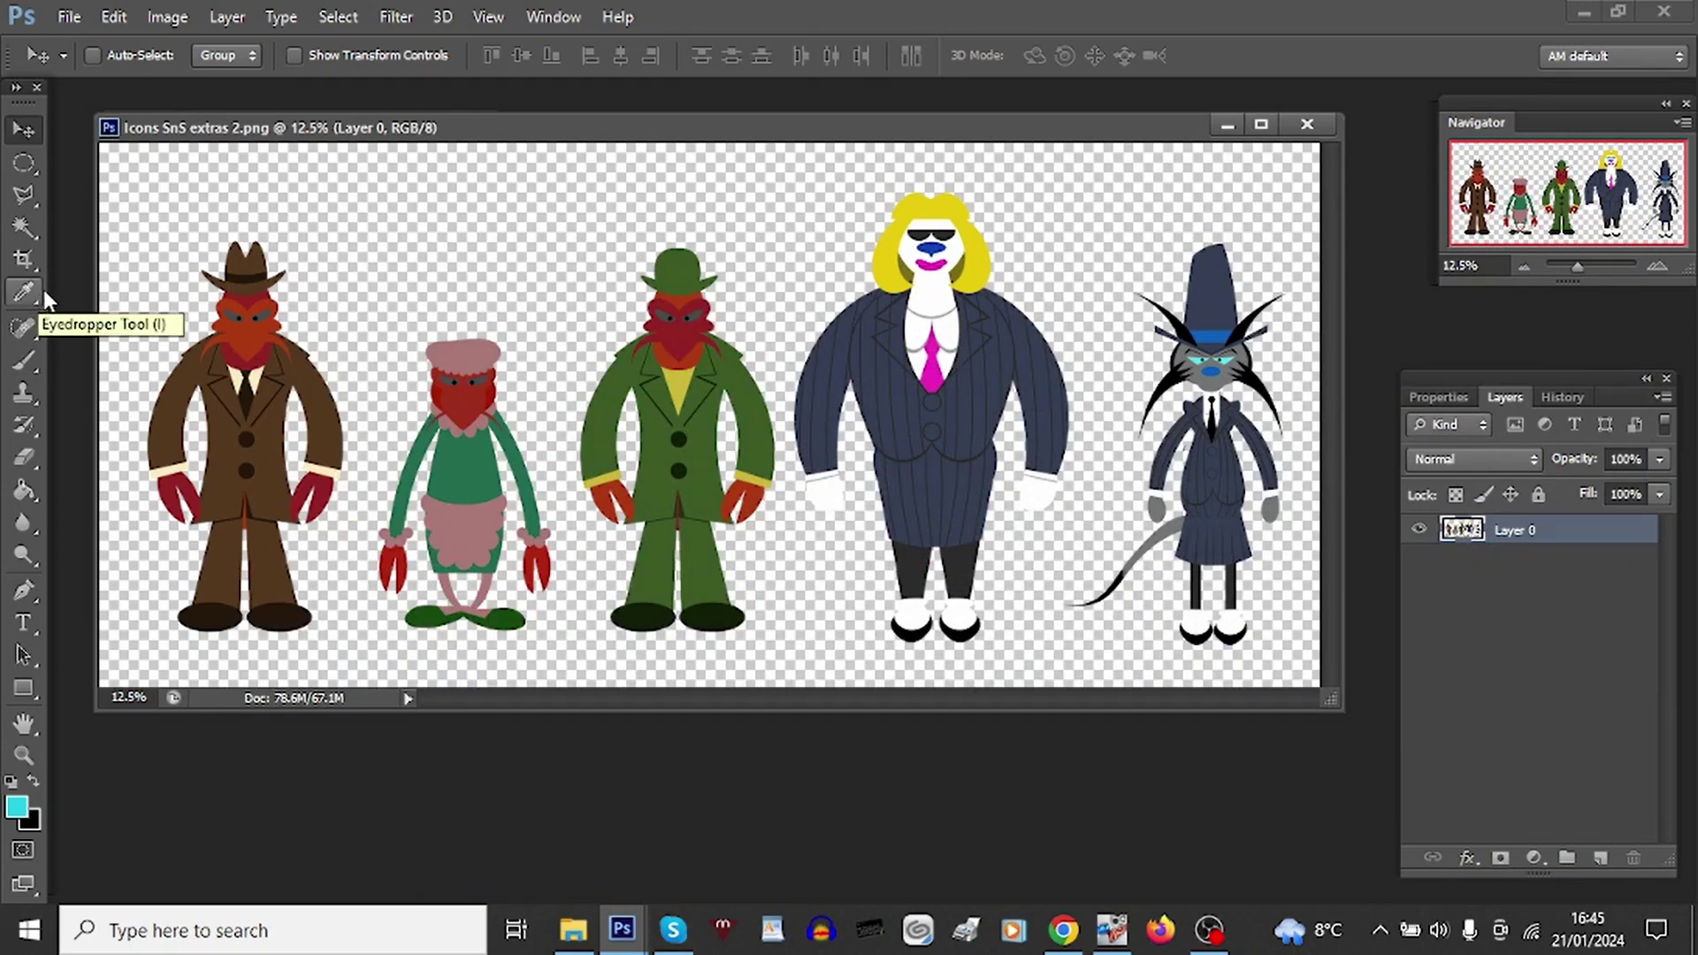
Step: Create a new A3 comic page document and position its window mid-screen
{"action": "left_click", "coordinate": [67, 18]}
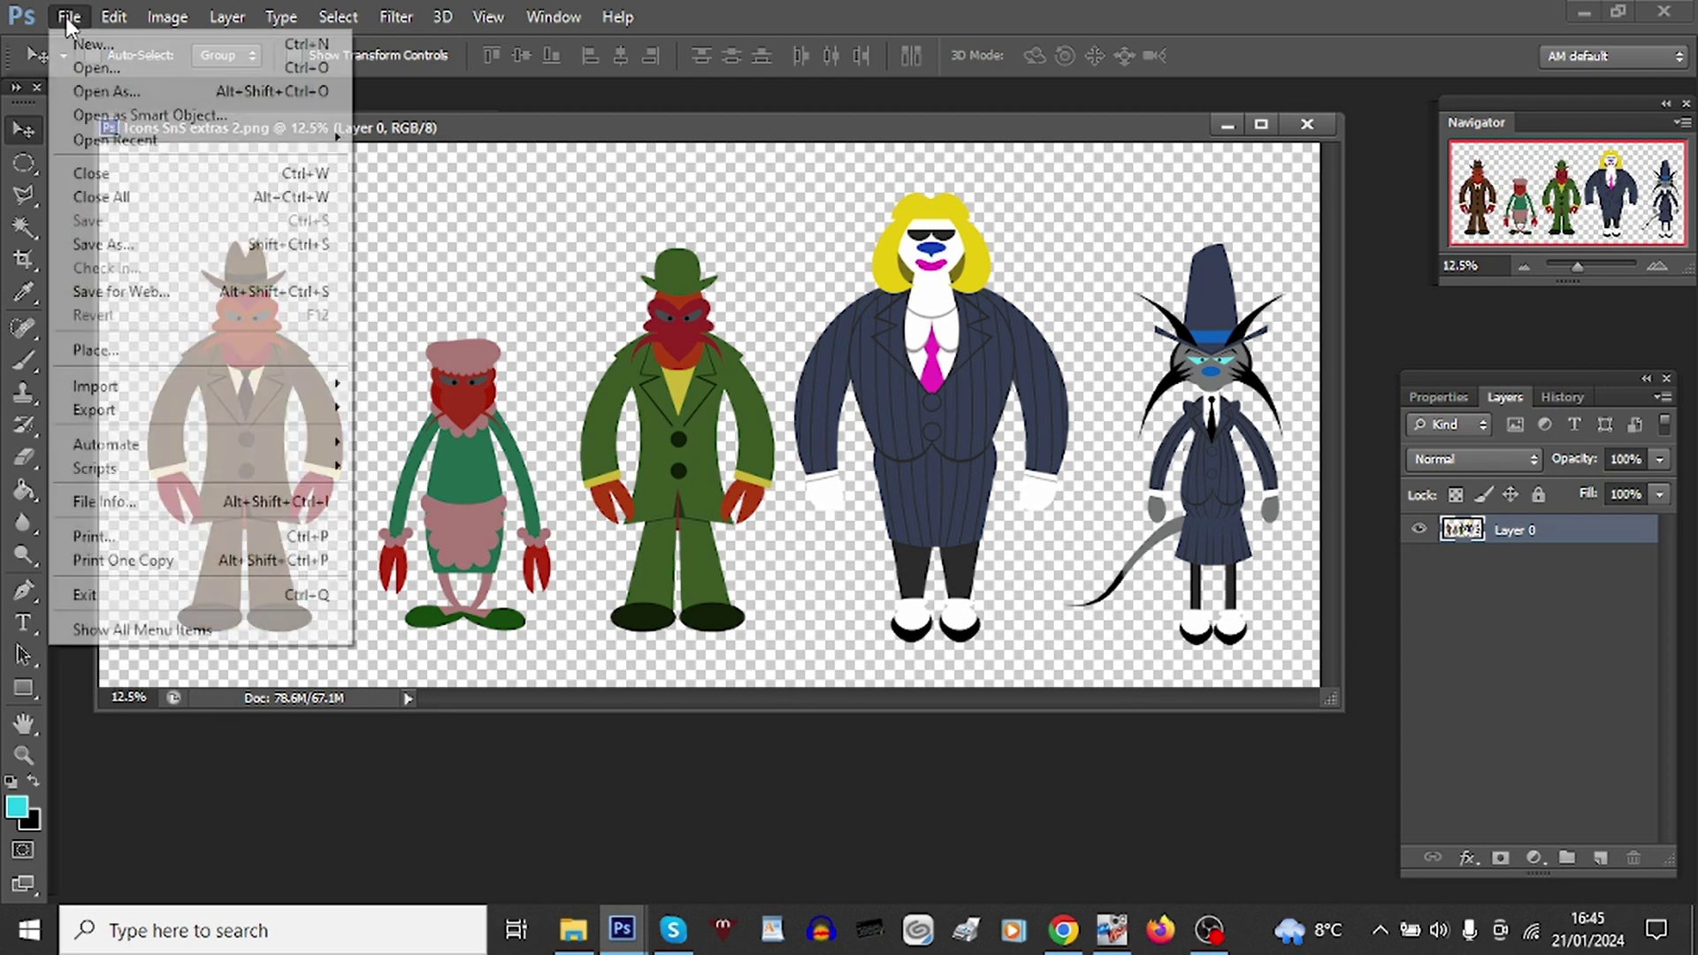
{"action": "key", "text": "Escape"}
{"action": "key", "text": "ctrl+n"}
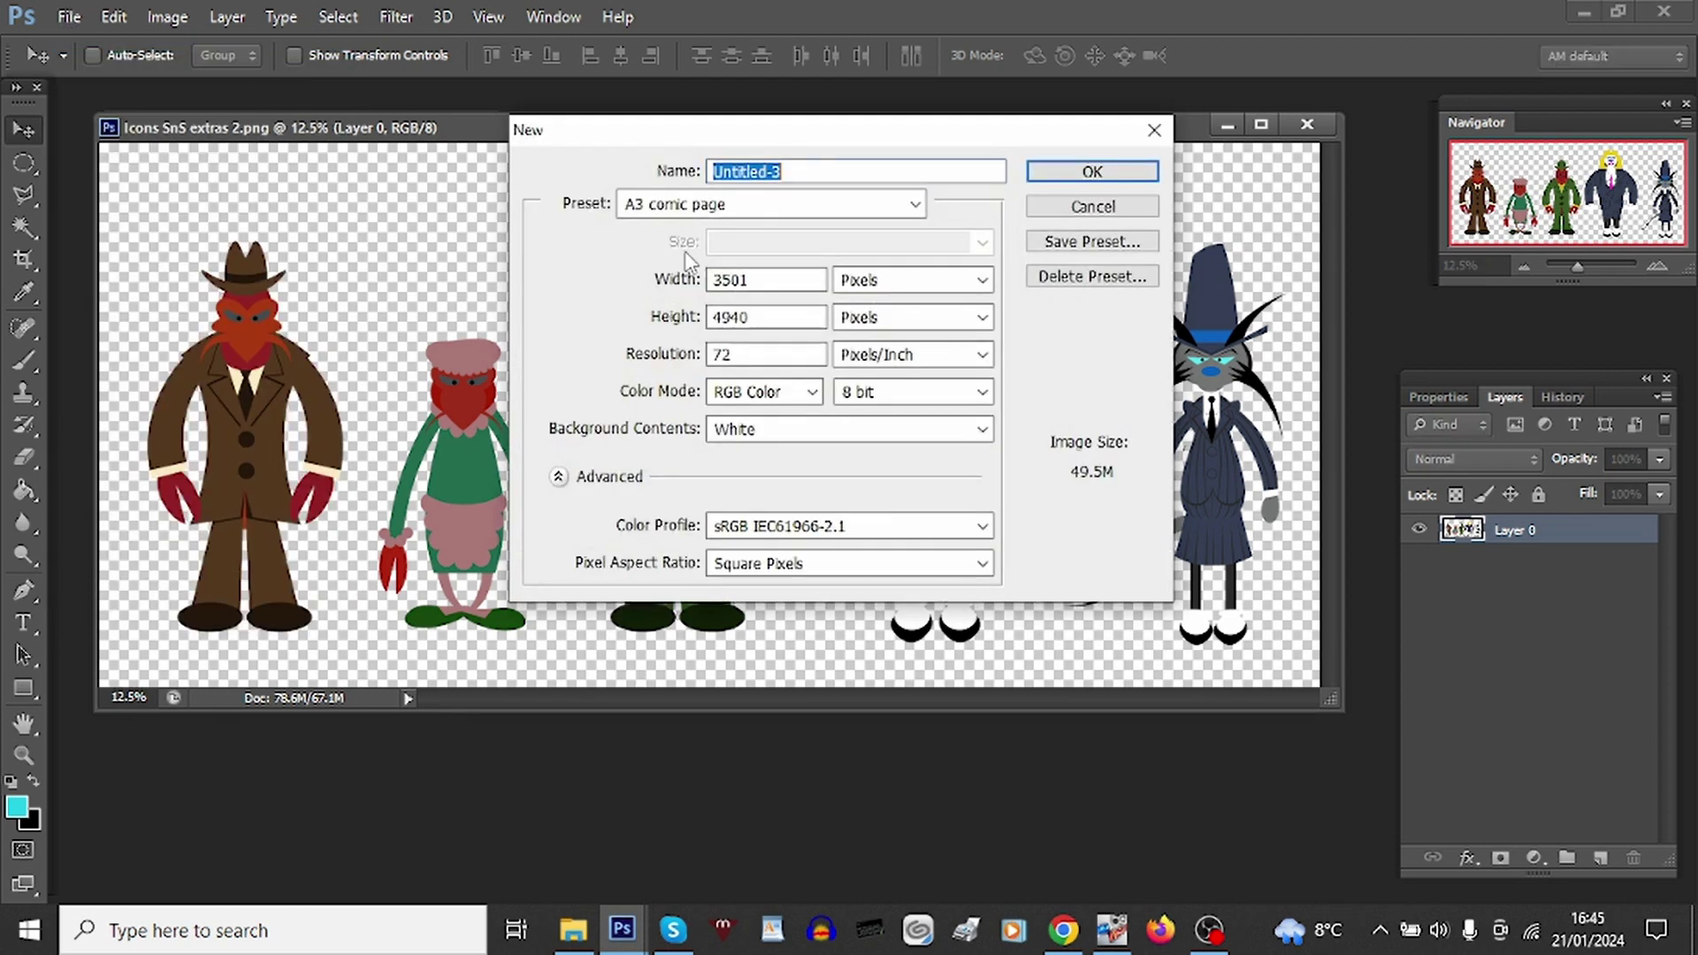
{"action": "left_click", "coordinate": [1064, 175]}
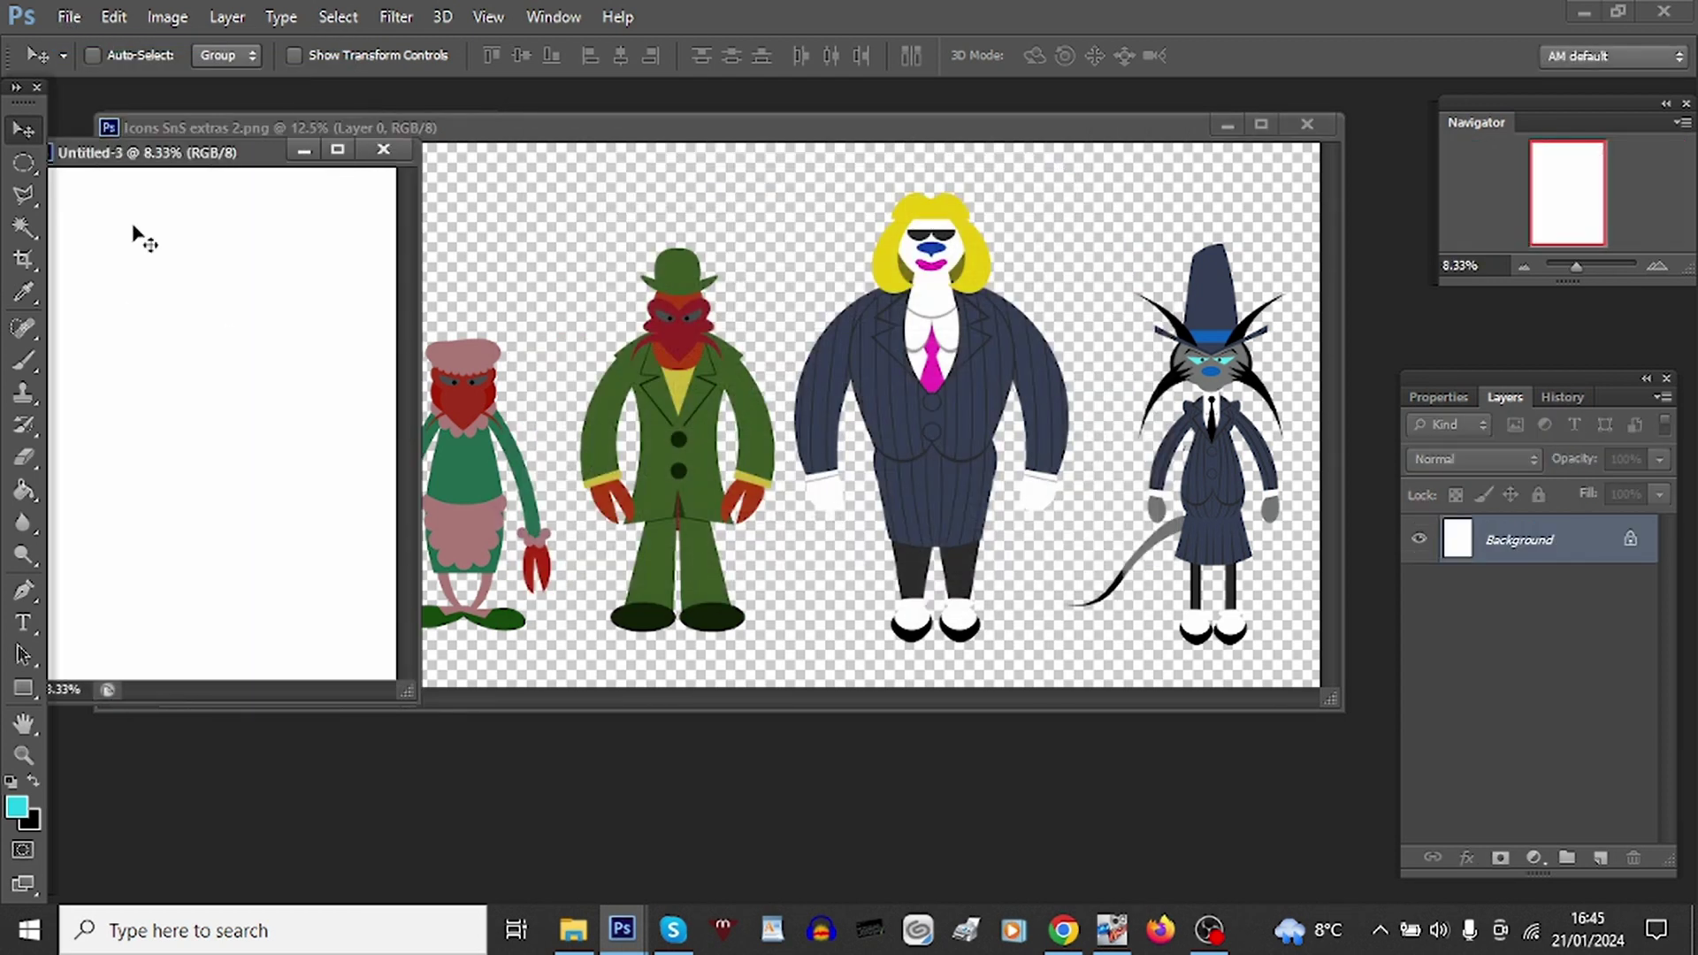
{"action": "left_click_drag", "start_coordinate": [163, 156], "coordinate": [624, 232]}
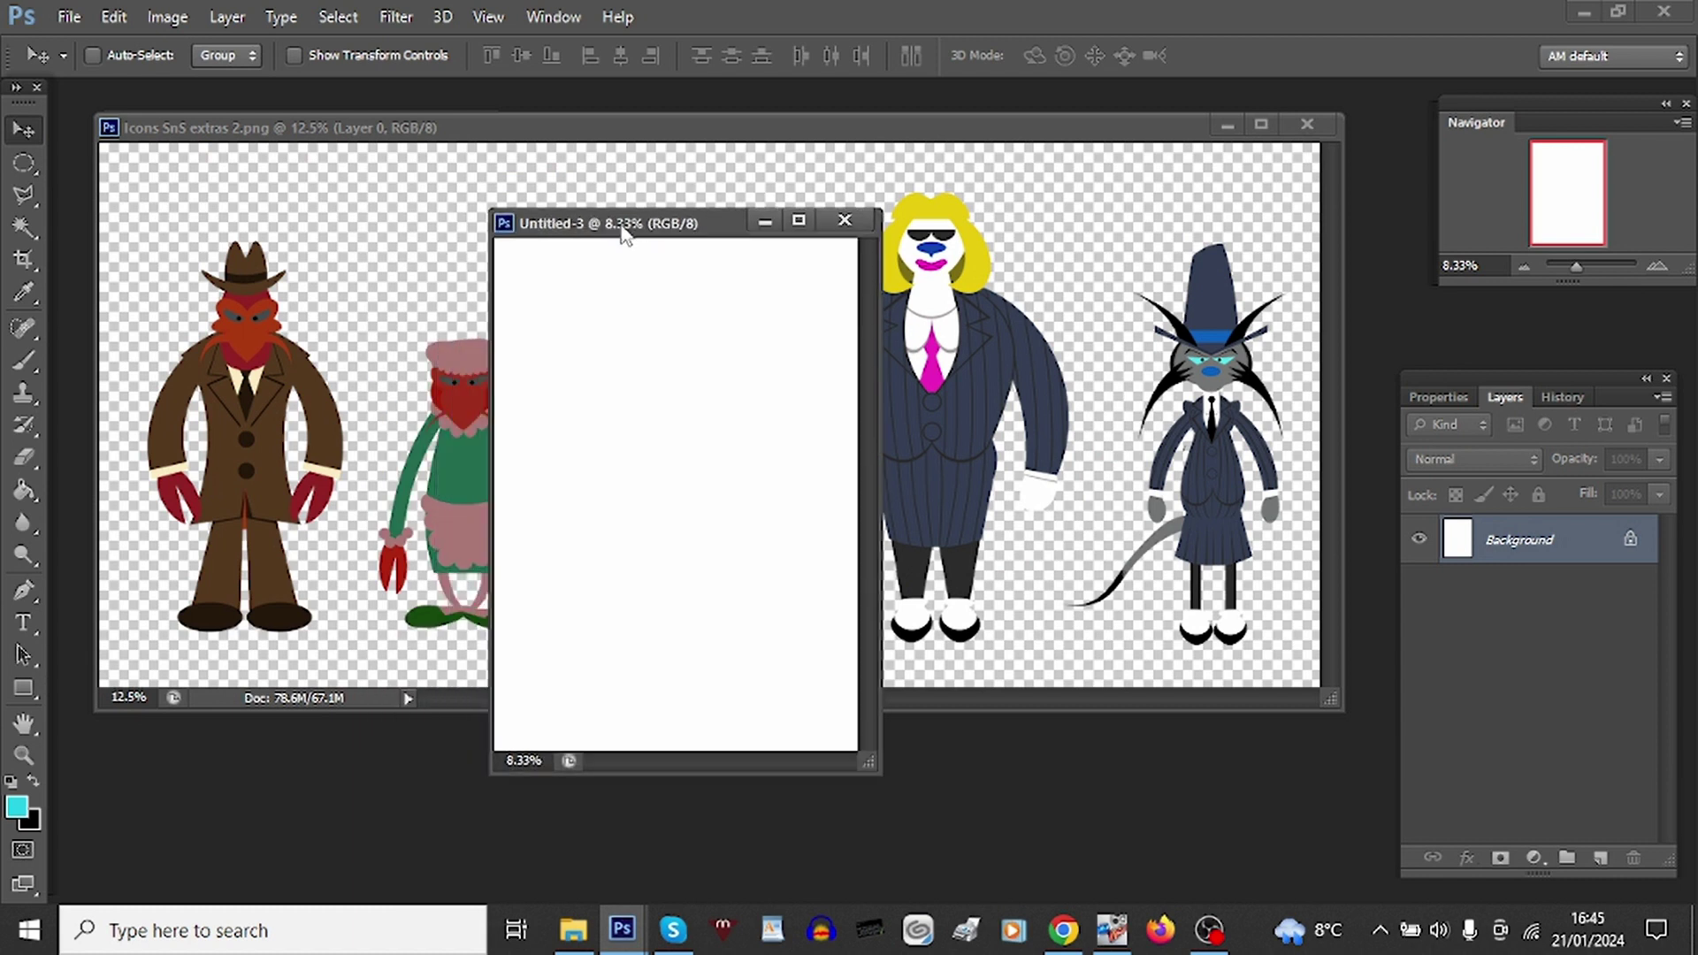
Step: Turn the Background into hidden Layer 0, add Group 1 with empty layers, and close Icons SnS extras 2.png
{"action": "double_click", "coordinate": [1487, 562]}
{"action": "key", "text": "Return"}
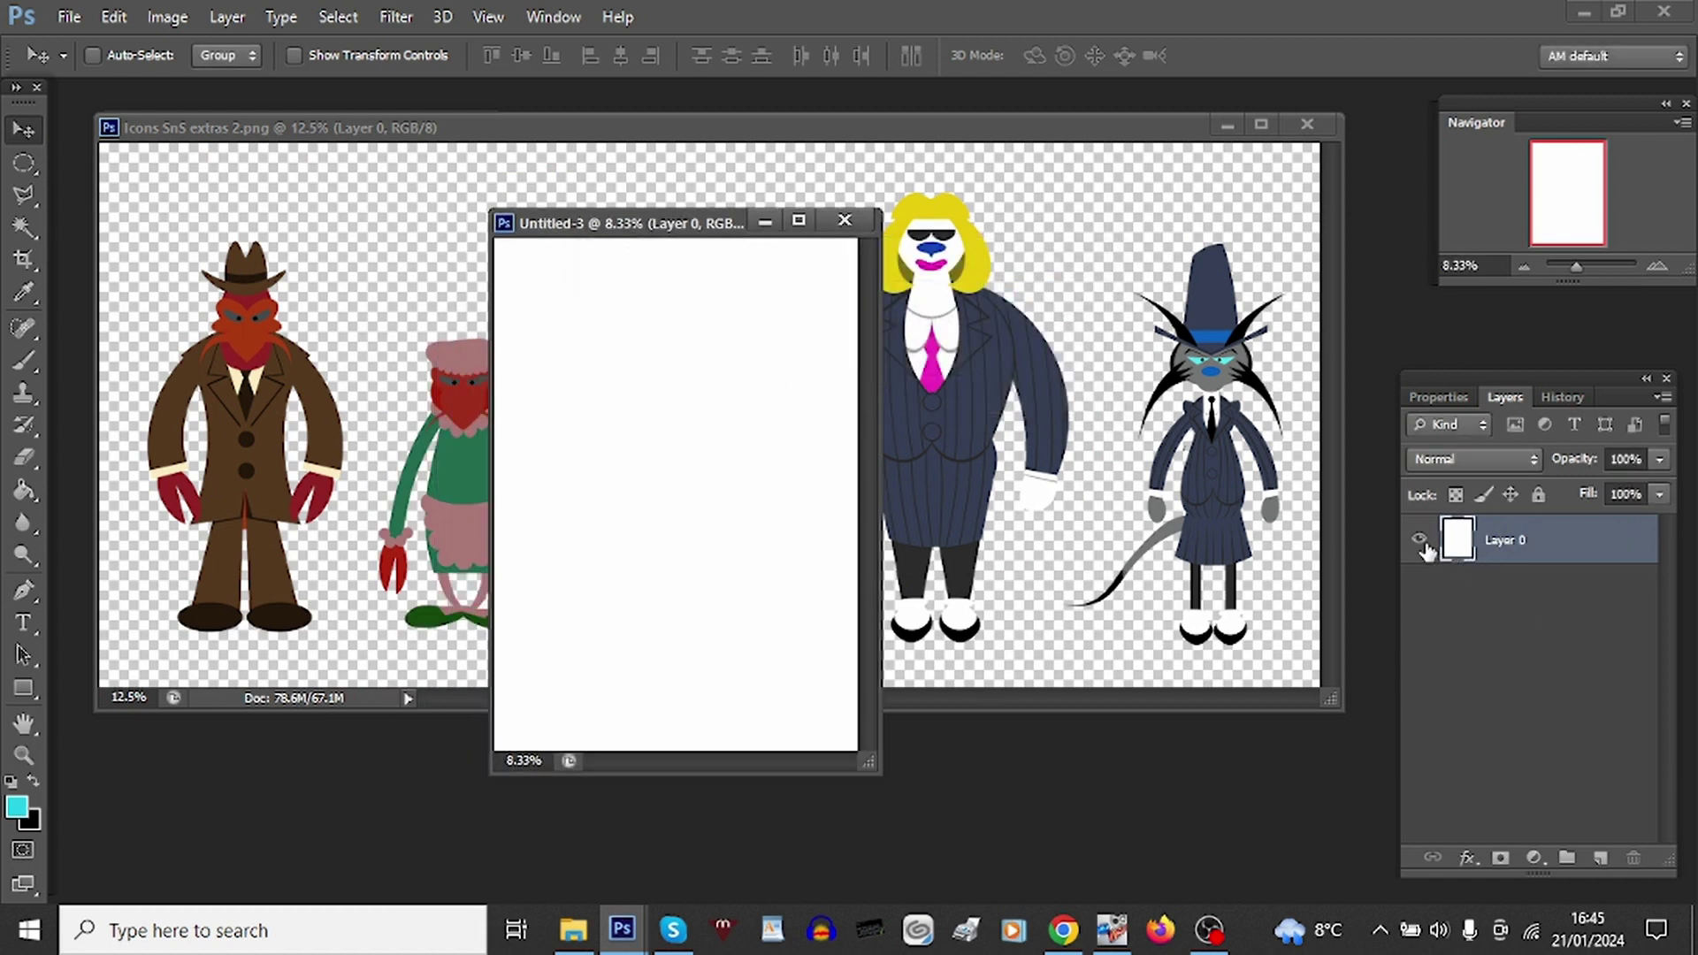
{"action": "left_click", "coordinate": [1419, 541]}
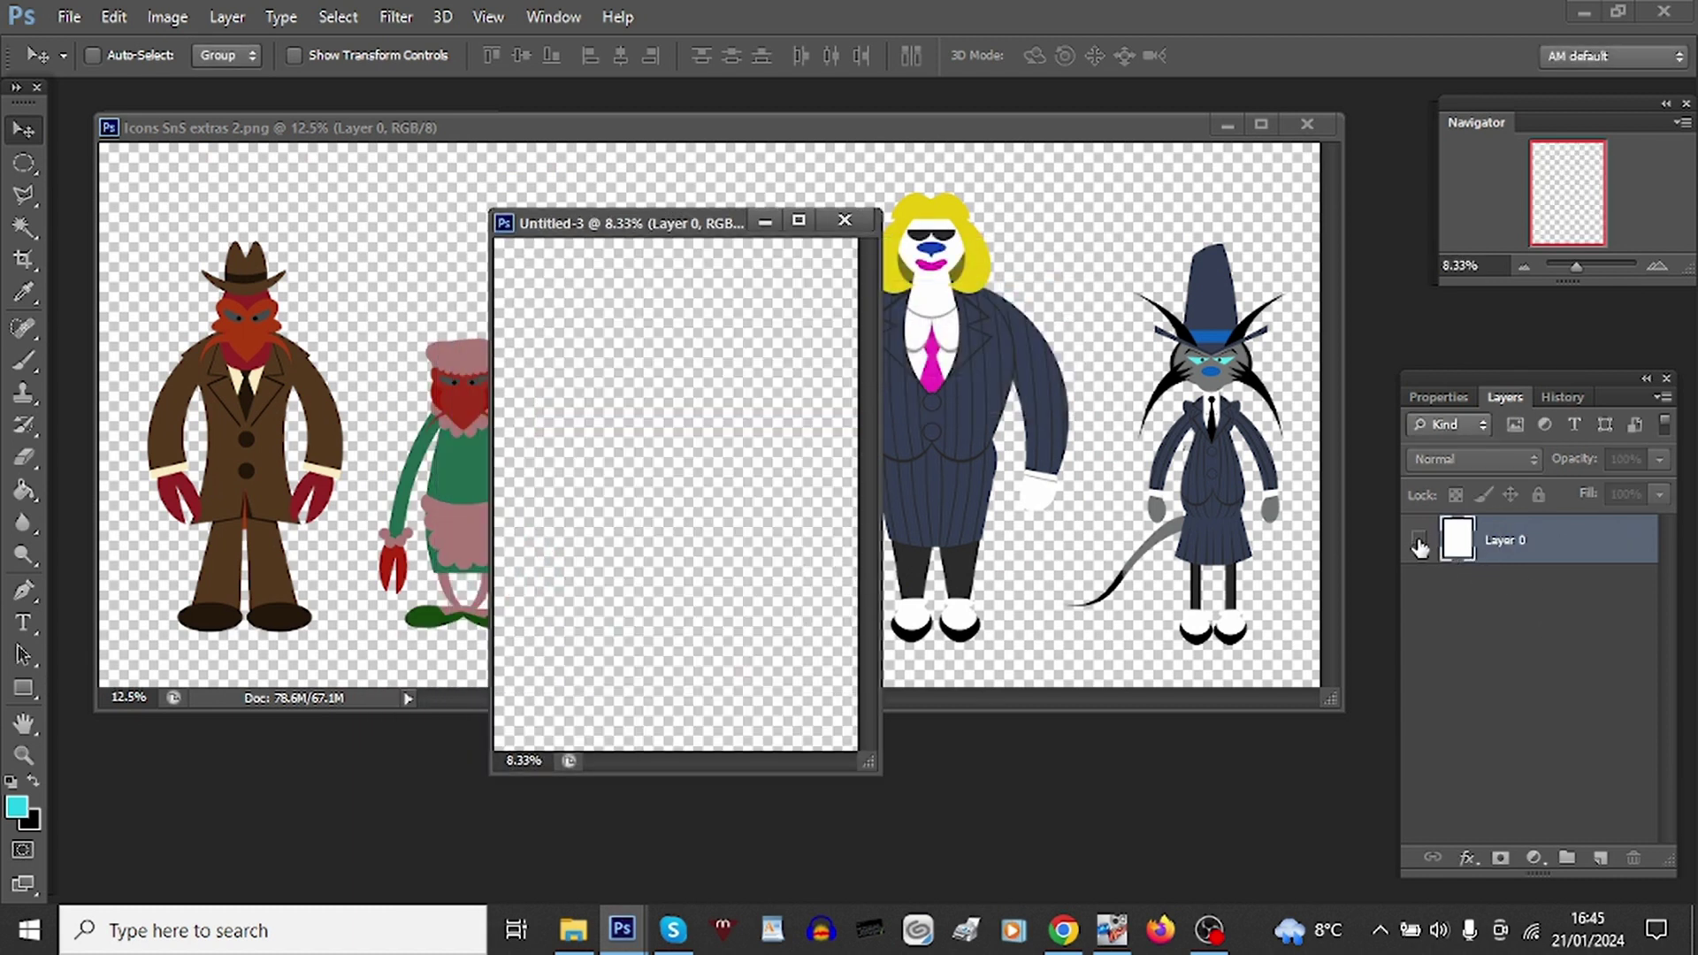
{"action": "left_click", "coordinate": [1564, 862]}
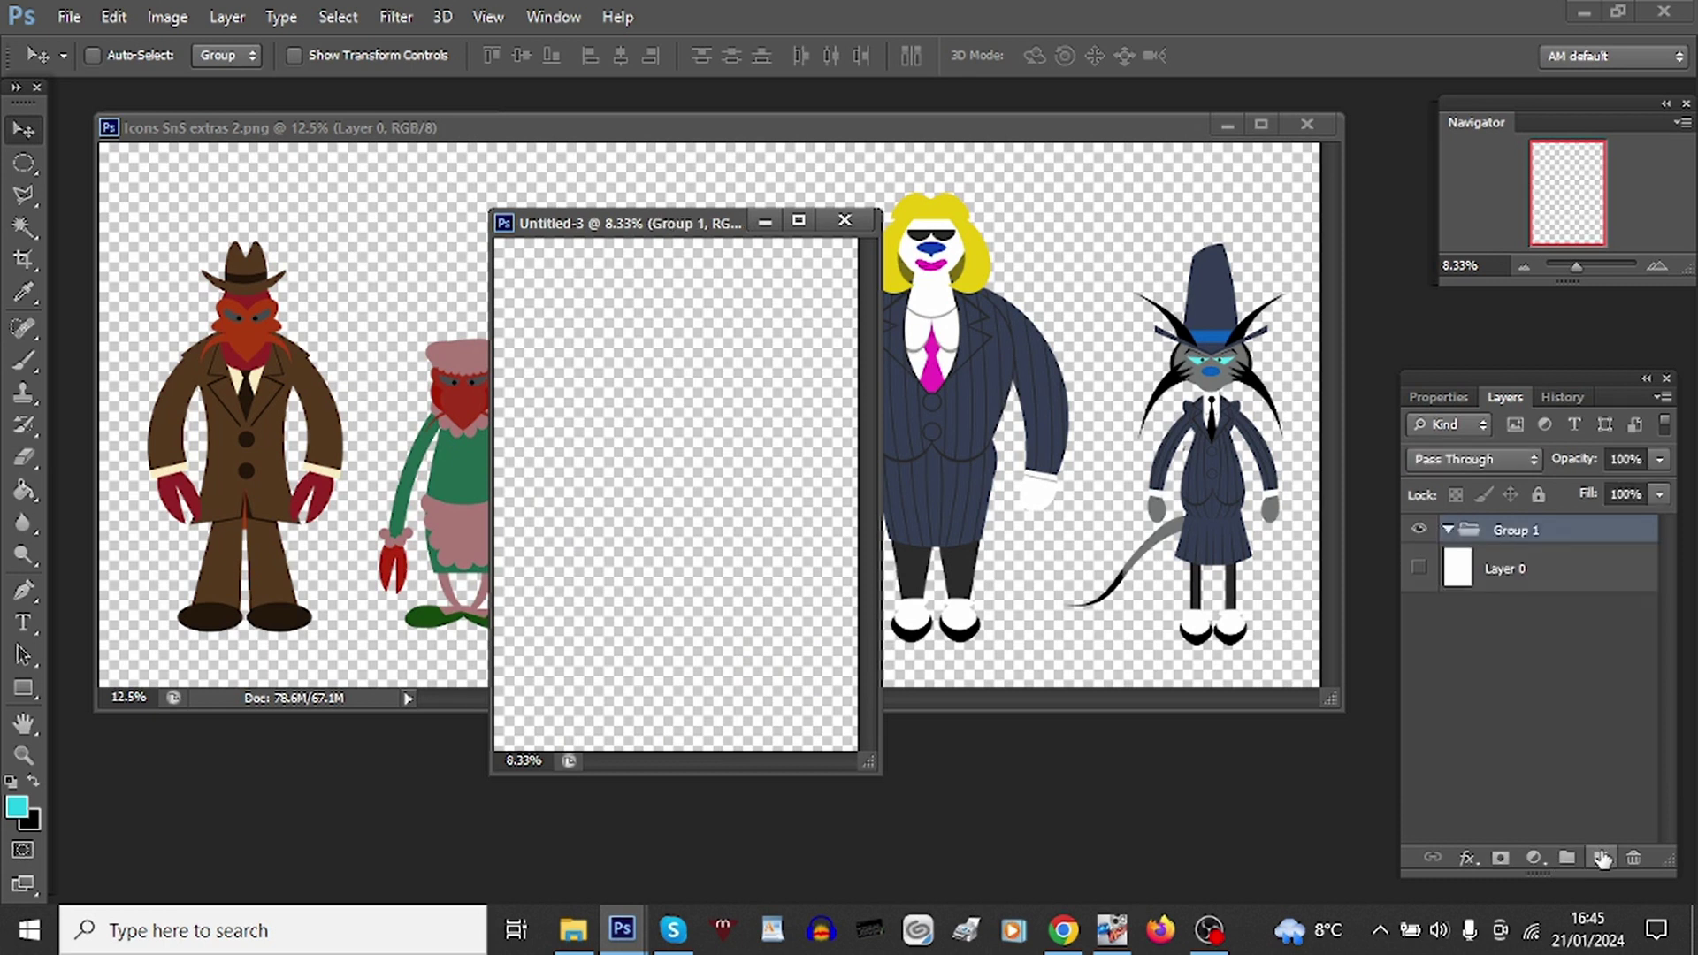
{"action": "left_click", "coordinate": [1600, 857]}
{"action": "left_click", "coordinate": [1601, 858]}
{"action": "left_click", "coordinate": [1601, 858]}
{"action": "left_click", "coordinate": [1600, 857]}
{"action": "left_click", "coordinate": [1601, 857]}
{"action": "left_click", "coordinate": [1601, 858]}
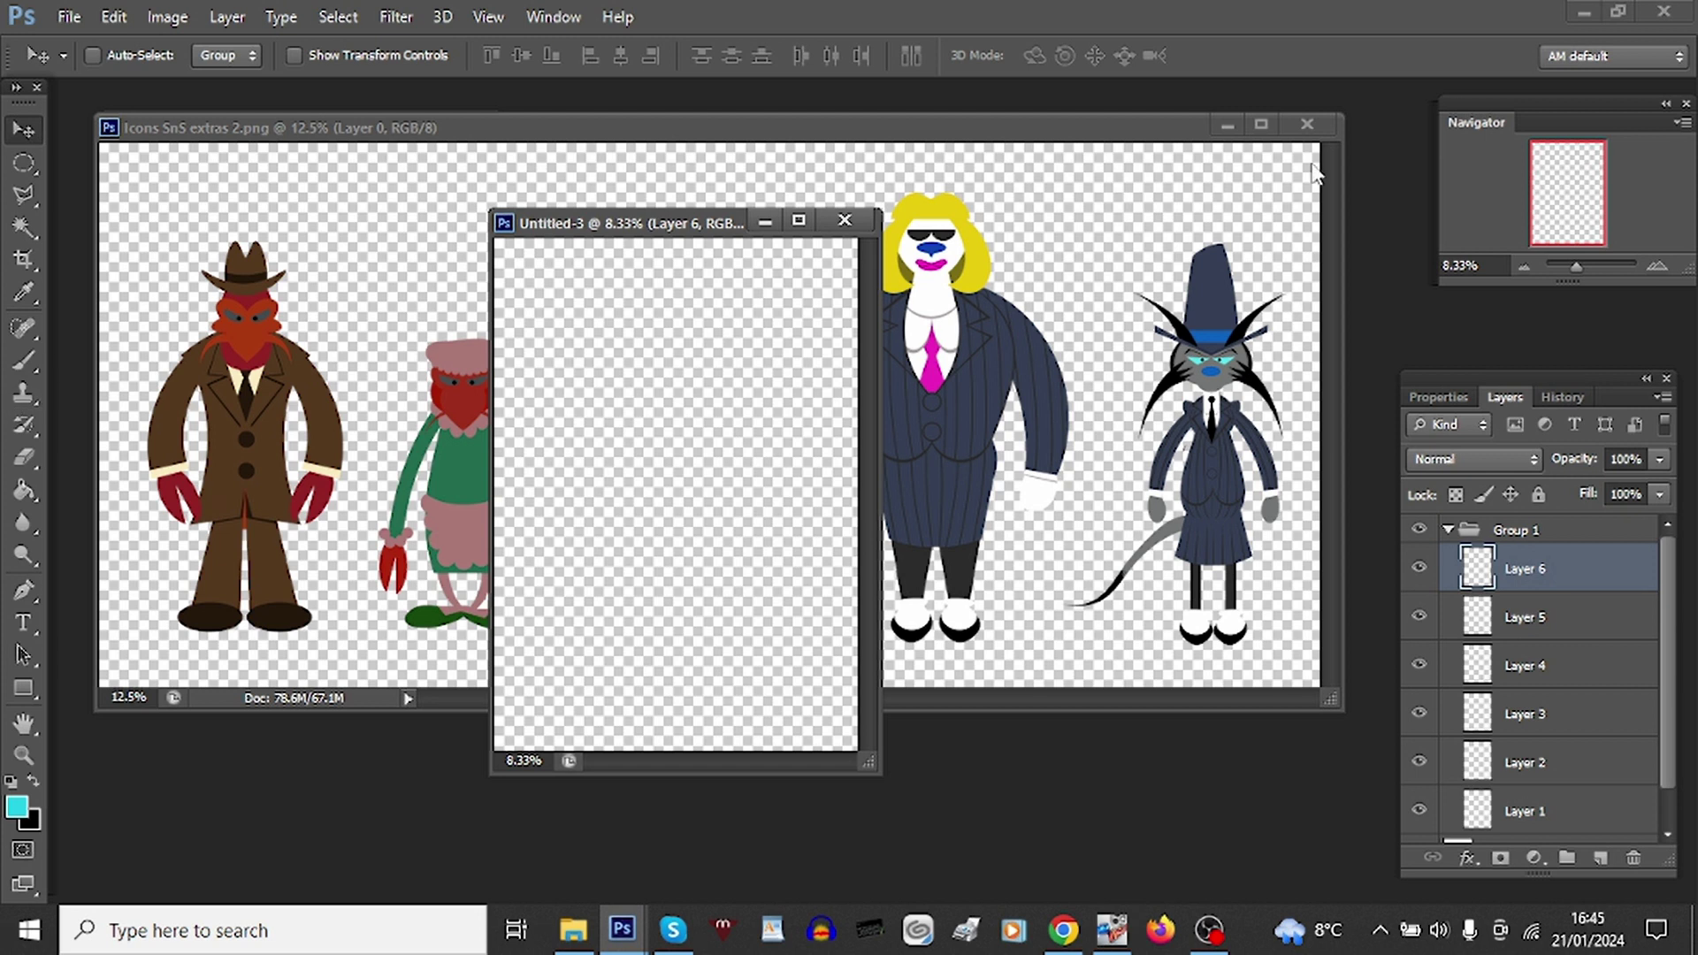
{"action": "left_click", "coordinate": [1235, 120]}
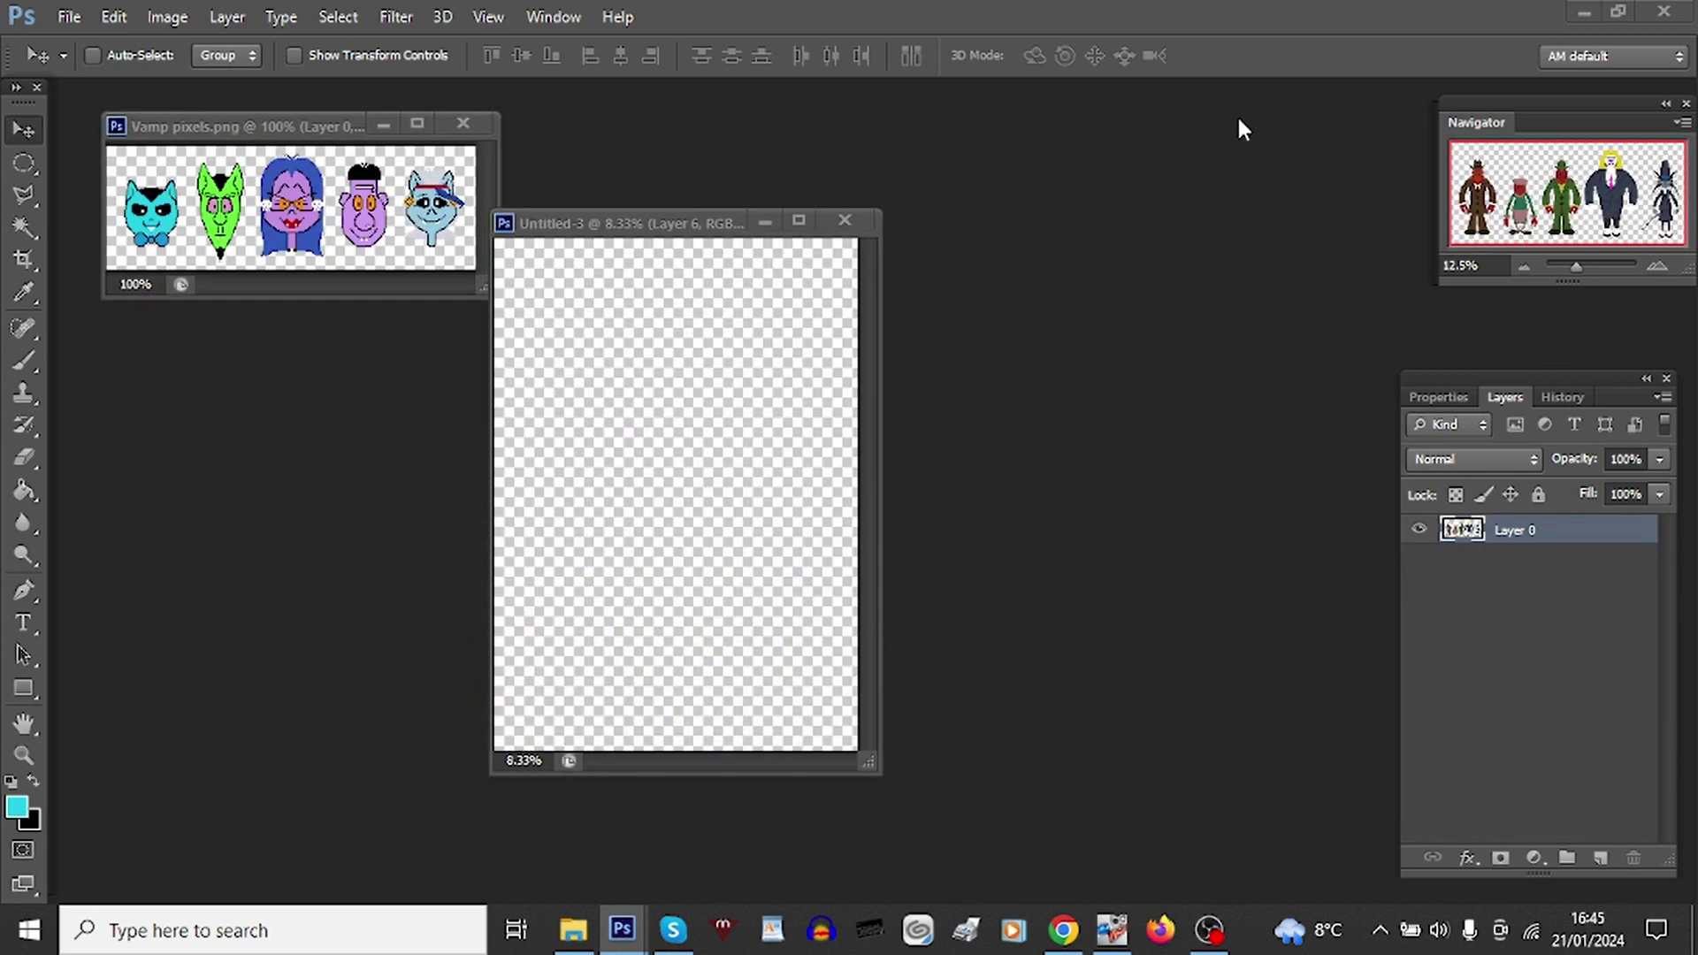
{"action": "left_click", "coordinate": [27, 290]}
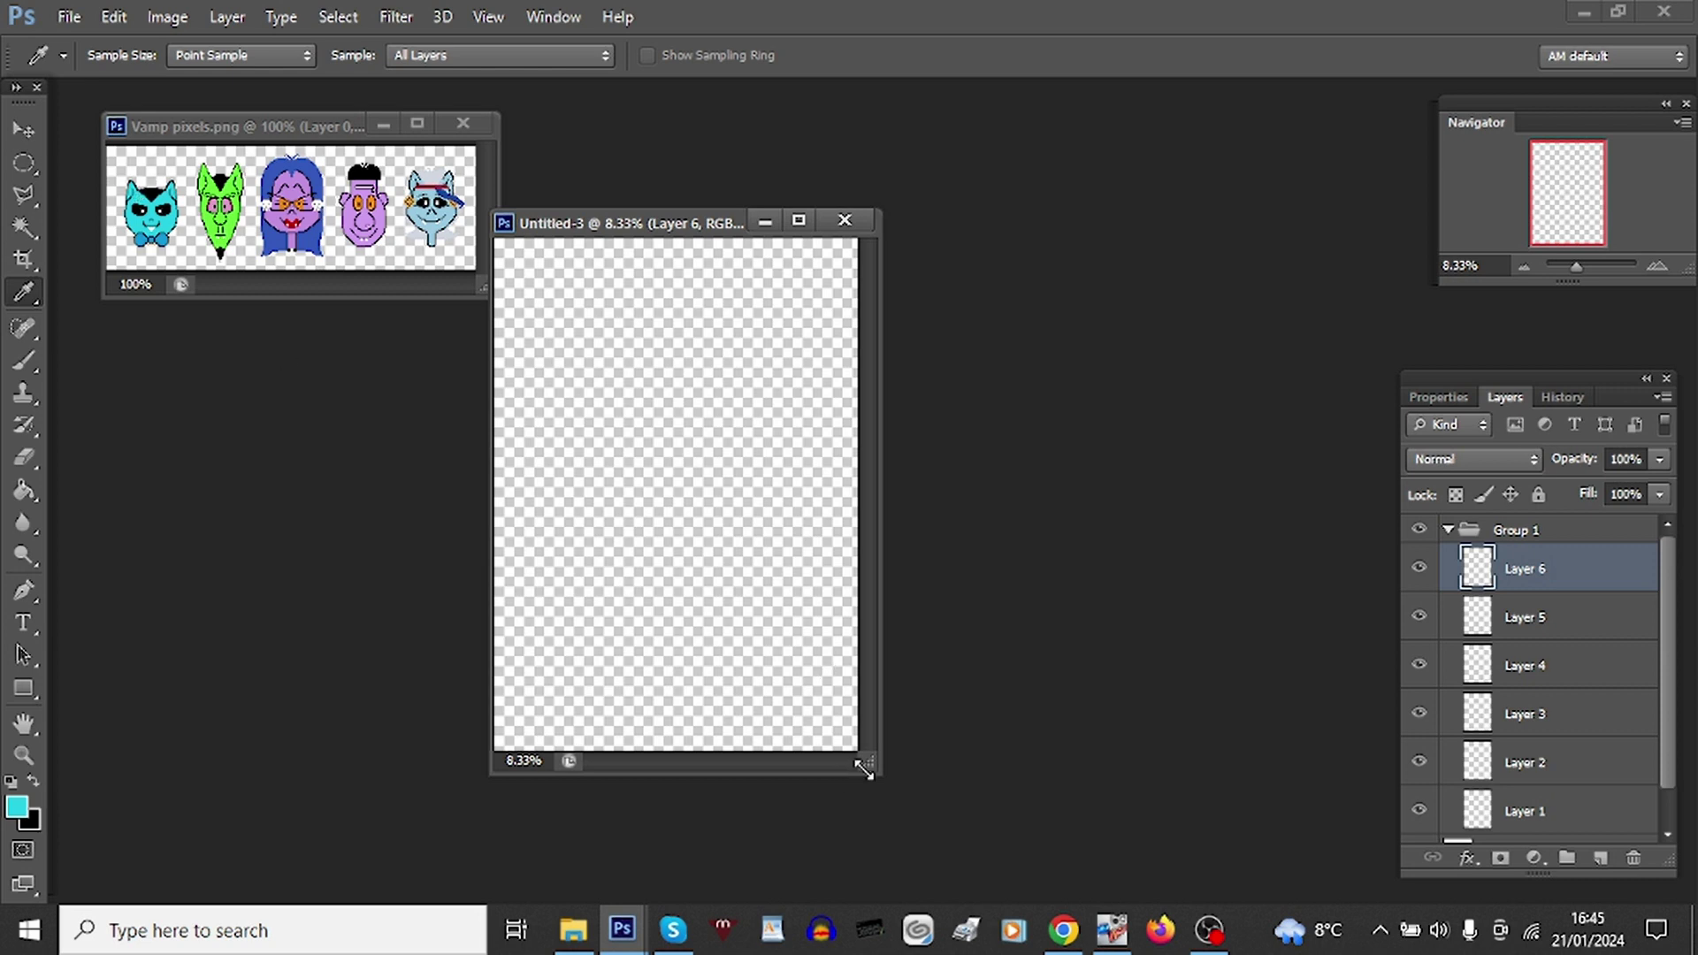
Step: At 12.5% zoom, draw an elliptical selection in the upper left and fill it cyan on Layer 6
{"action": "left_click_drag", "start_coordinate": [864, 768], "coordinate": [1080, 789]}
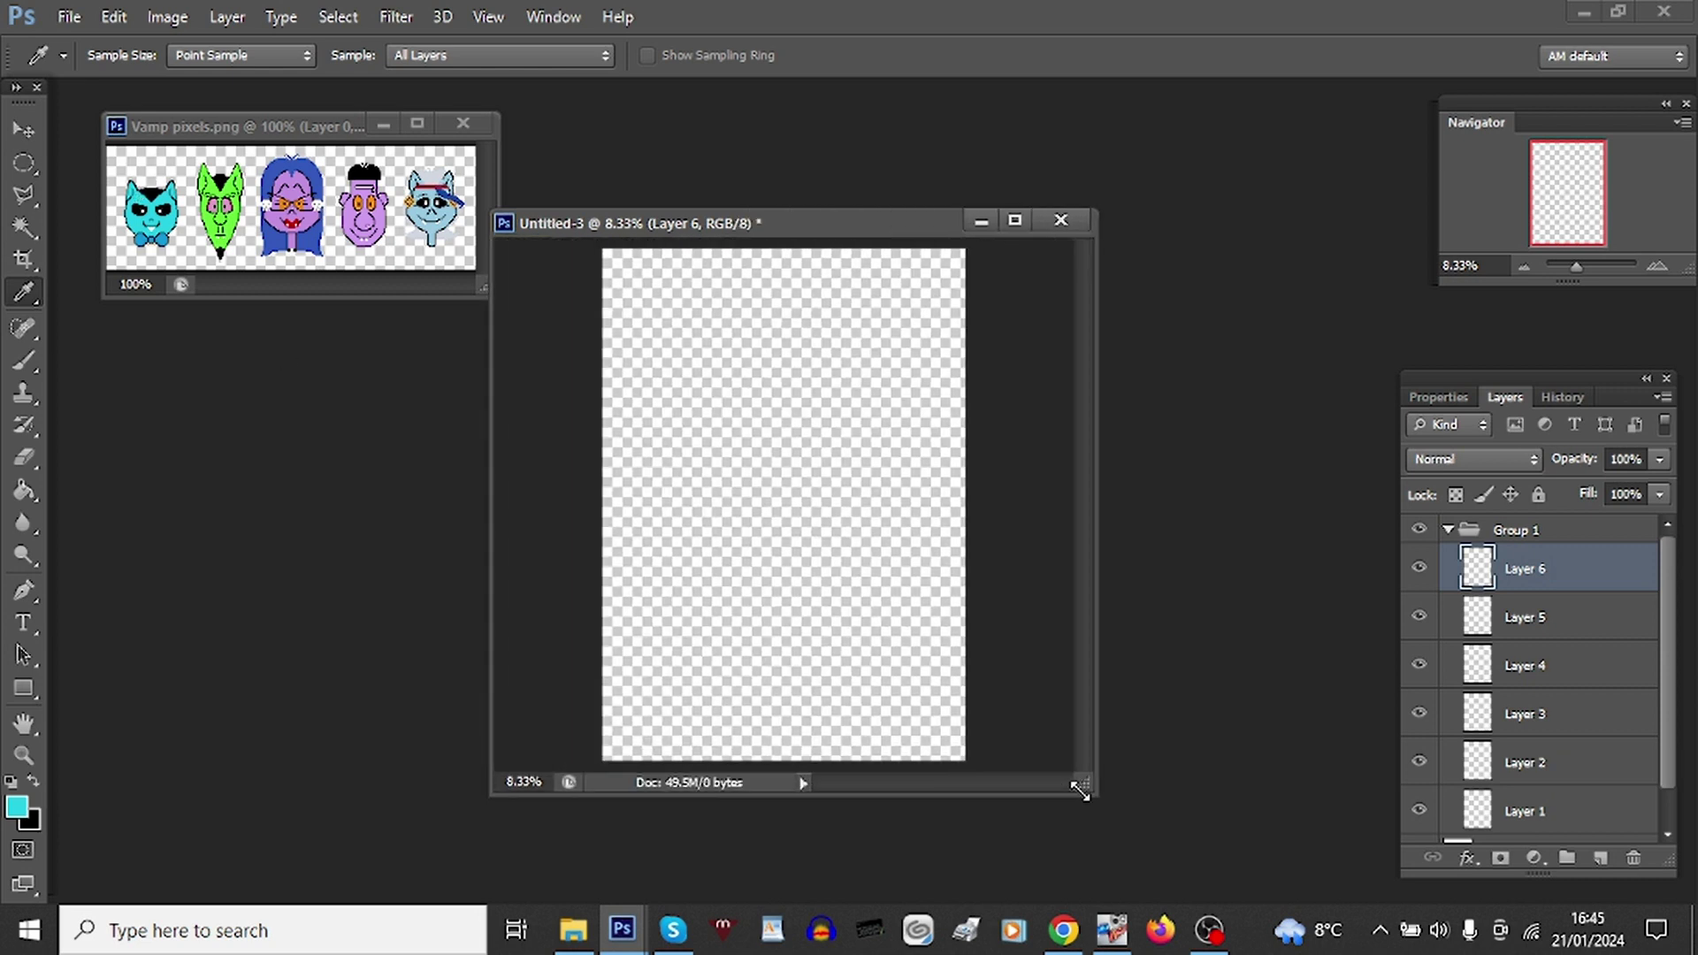
{"action": "left_click", "coordinate": [1655, 267]}
{"action": "left_click", "coordinate": [27, 165]}
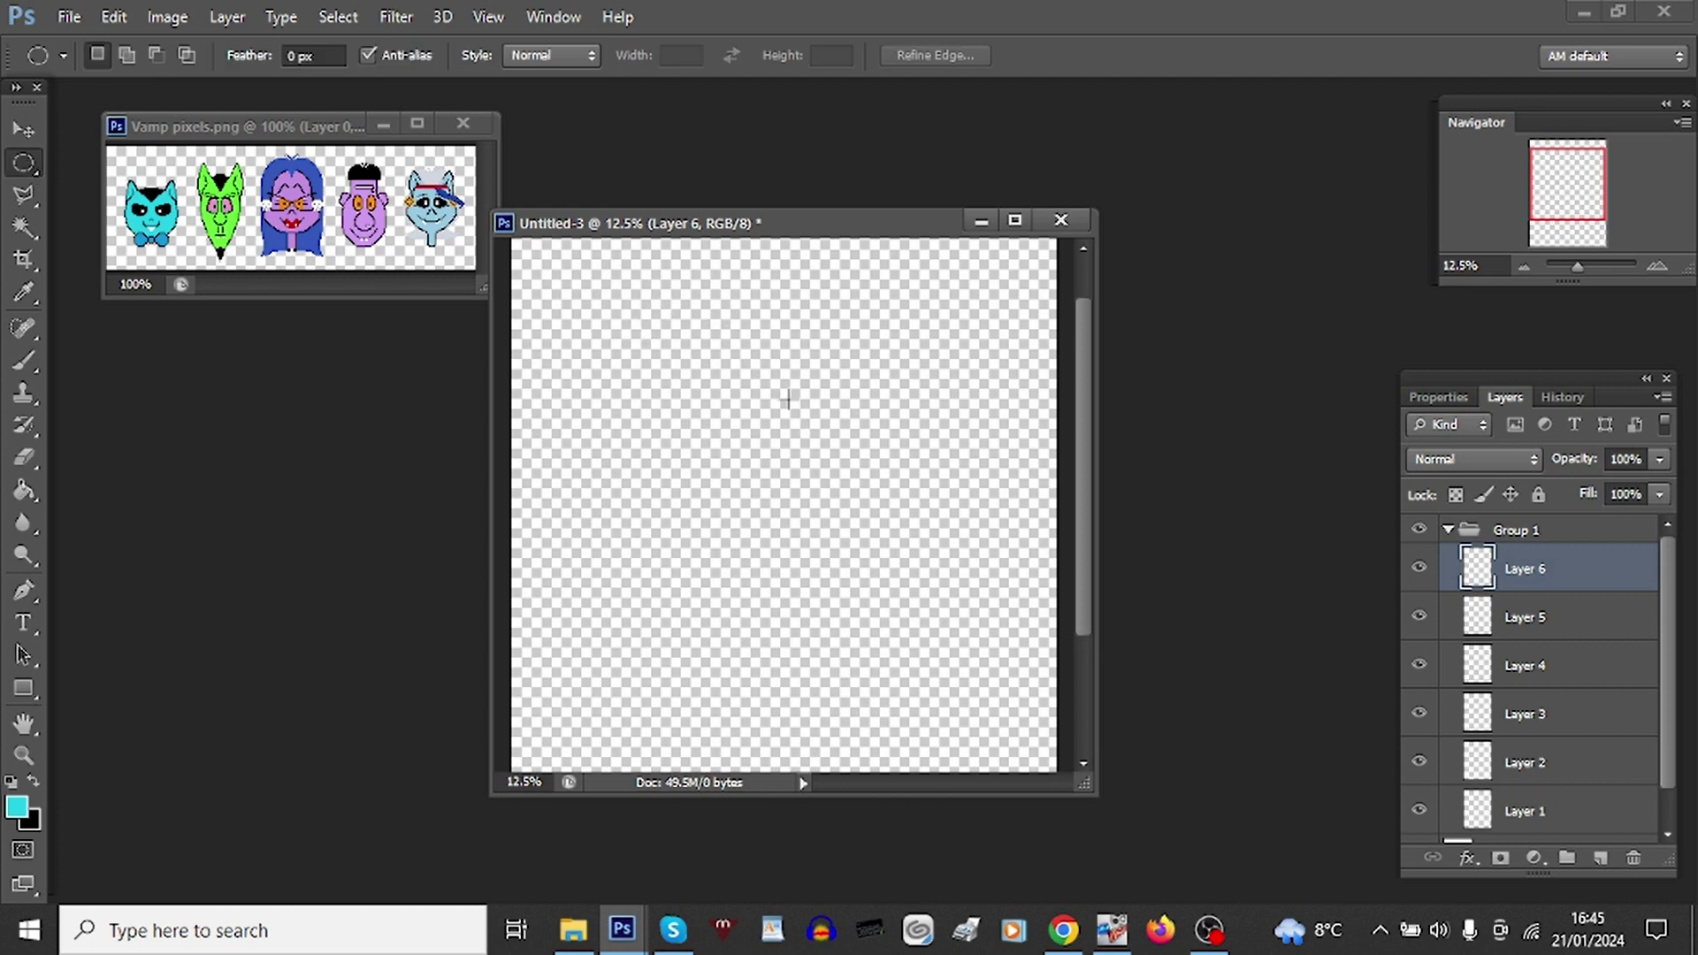
{"action": "right_click", "coordinate": [33, 177]}
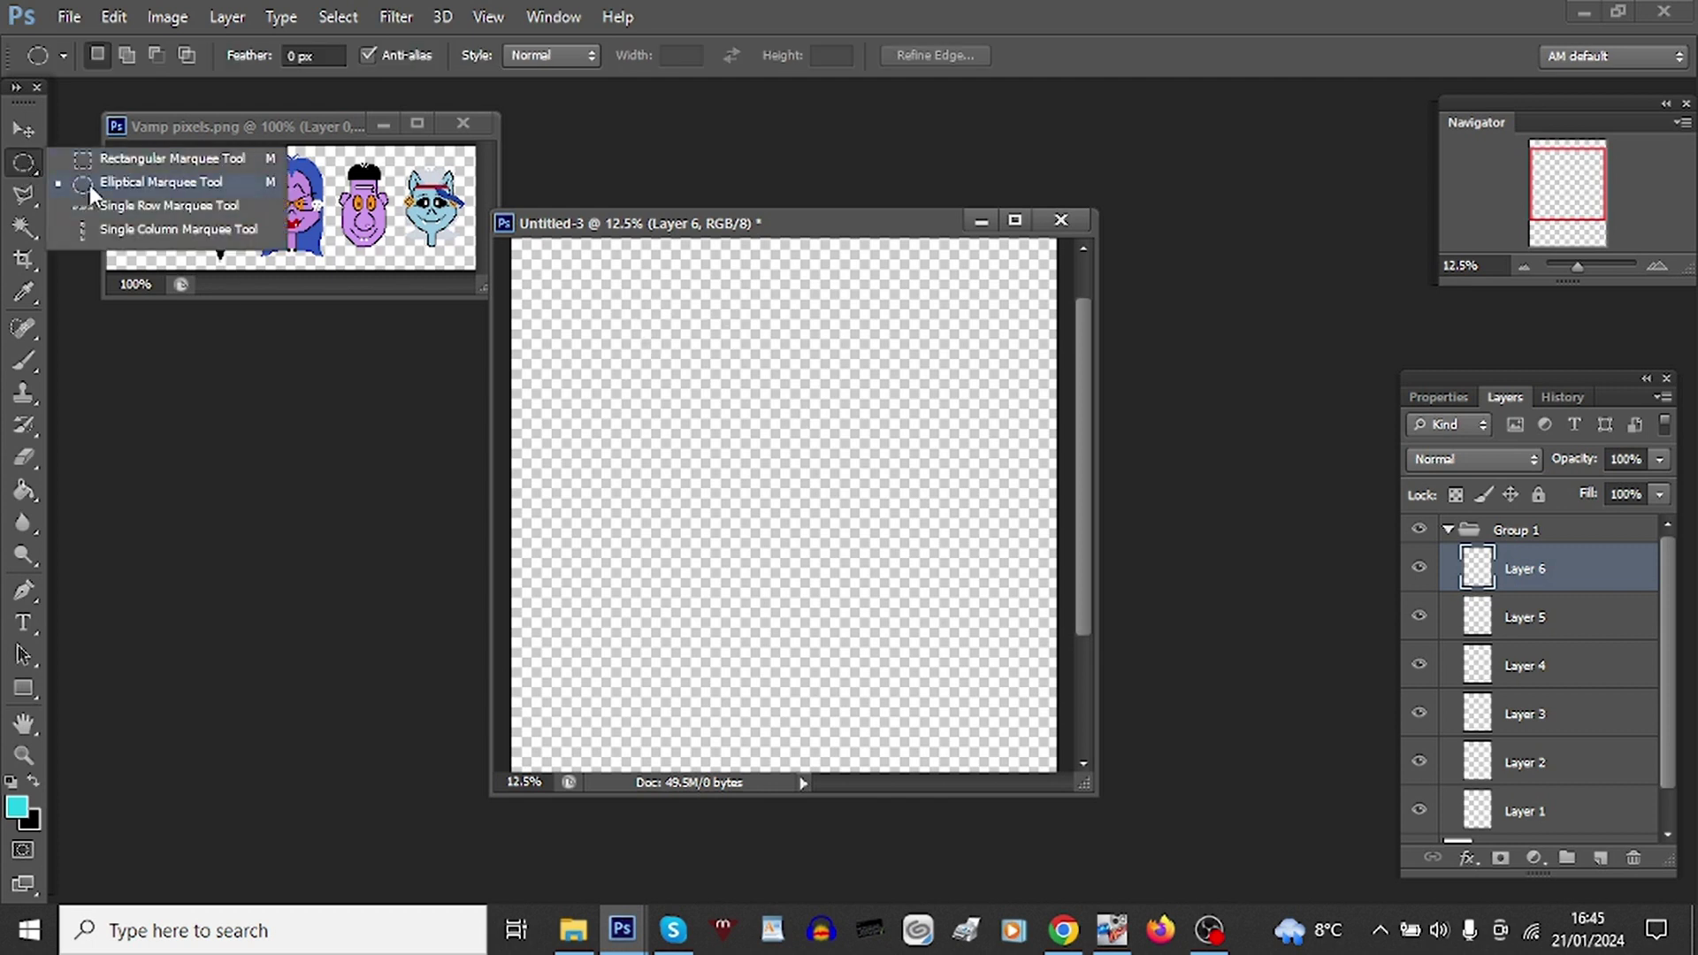
{"action": "left_click", "coordinate": [653, 331]}
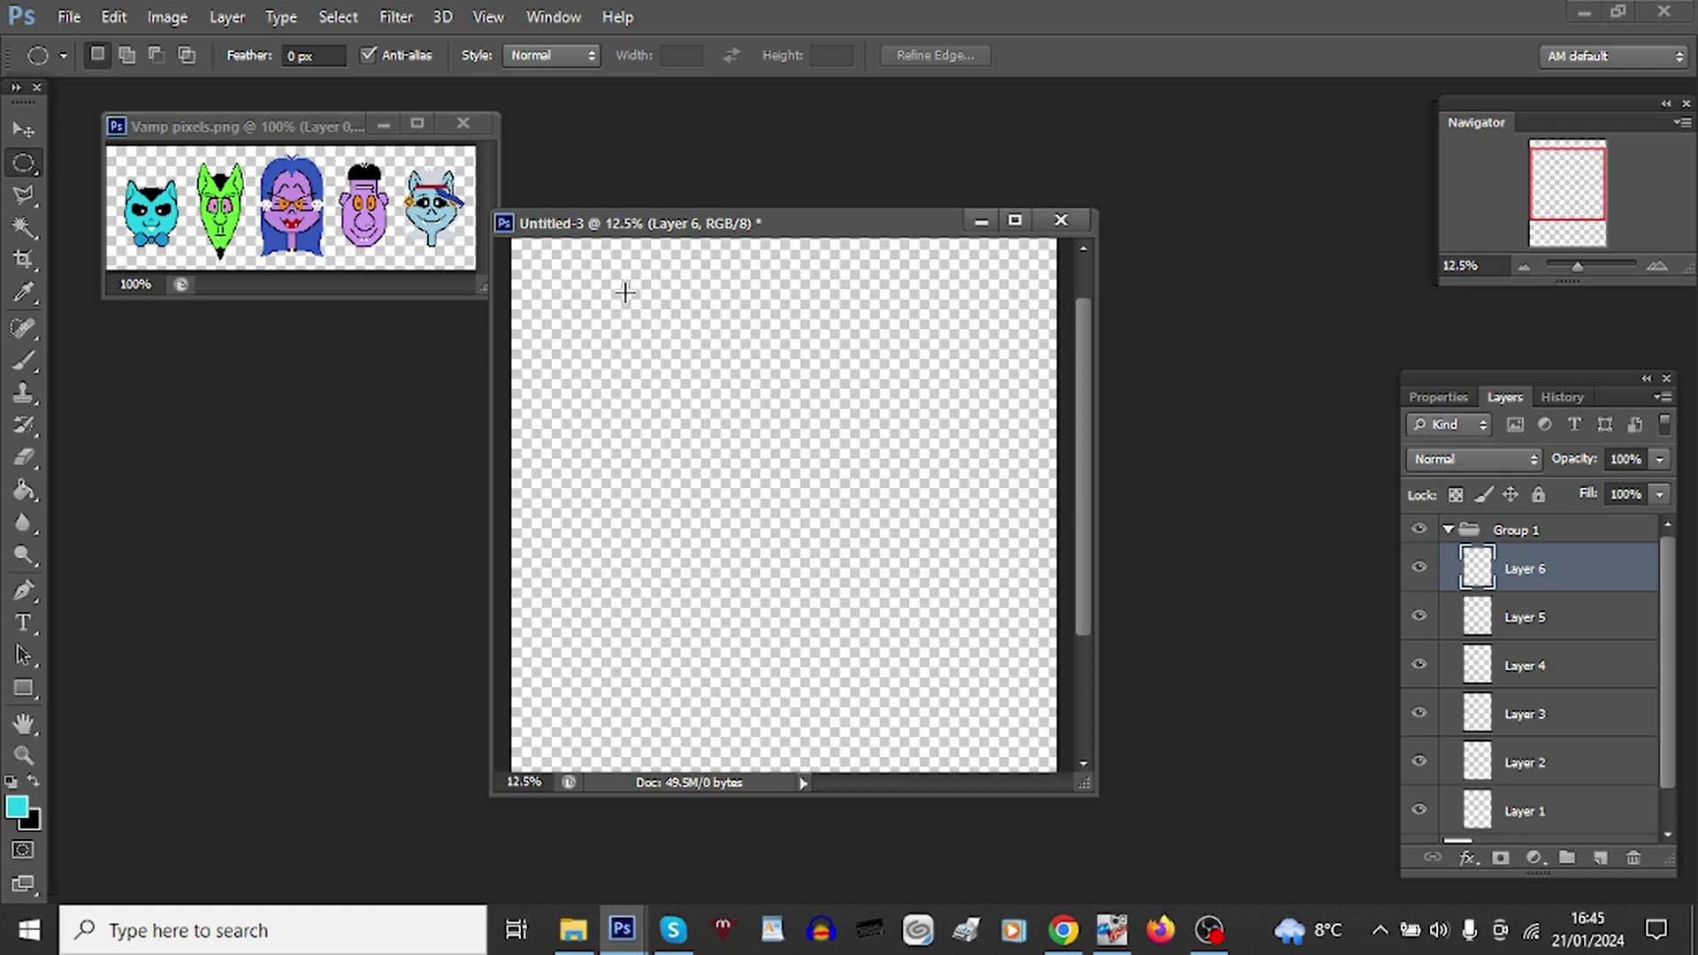
{"action": "left_click_drag", "start_coordinate": [626, 293], "coordinate": [937, 511]}
{"action": "left_click", "coordinate": [24, 489]}
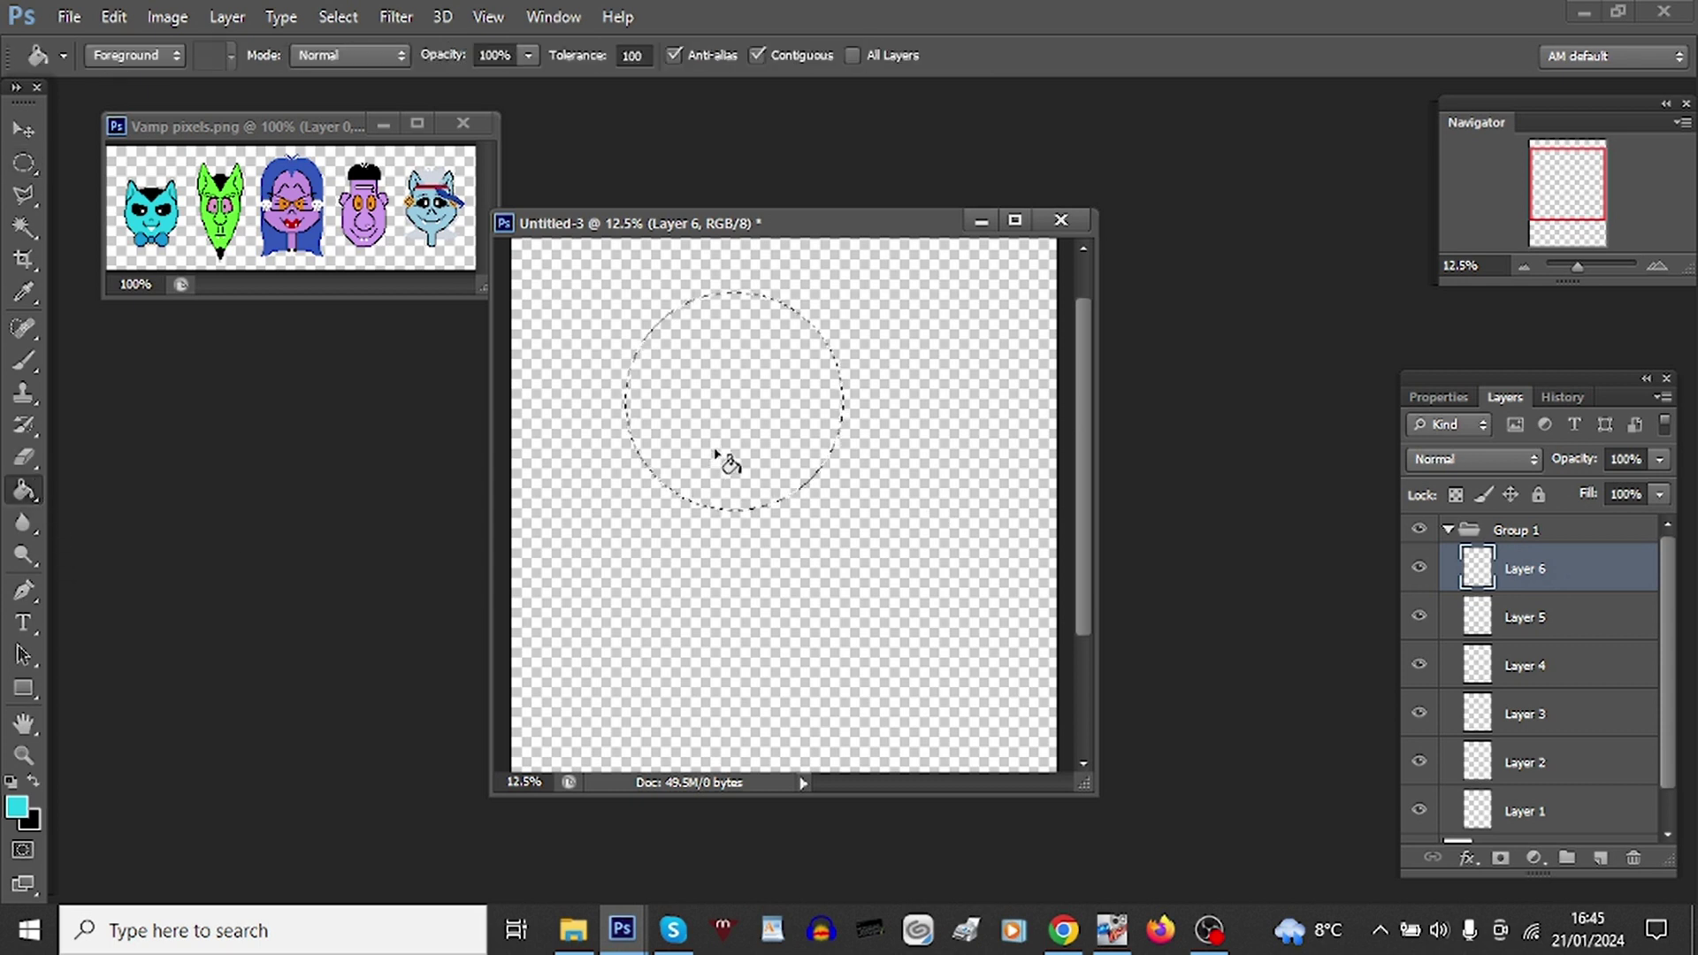
{"action": "left_click", "coordinate": [731, 455]}
Step: Nudge the cyan circle down-right, then fill a white circle below it on Layer 5
{"action": "left_click", "coordinate": [24, 129]}
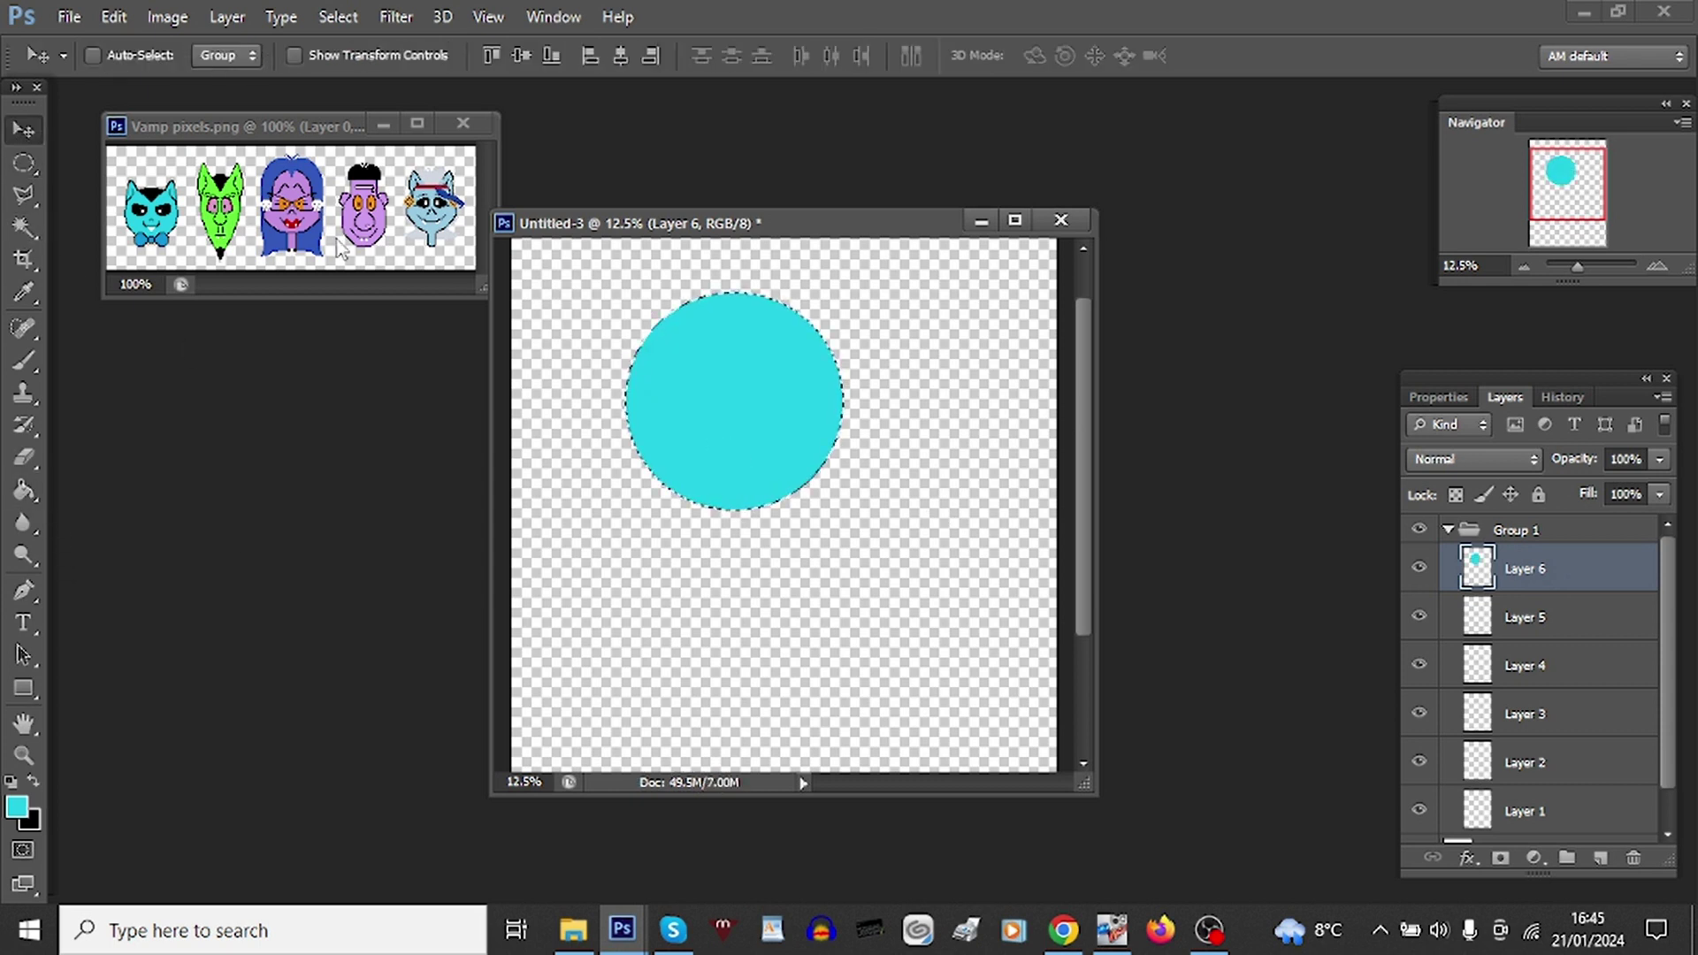
{"action": "mouse_move", "coordinate": [745, 370]}
{"action": "left_mouse_down"}
{"action": "mouse_move", "coordinate": [807, 416]}
{"action": "mouse_move", "coordinate": [779, 384]}
{"action": "left_mouse_up"}
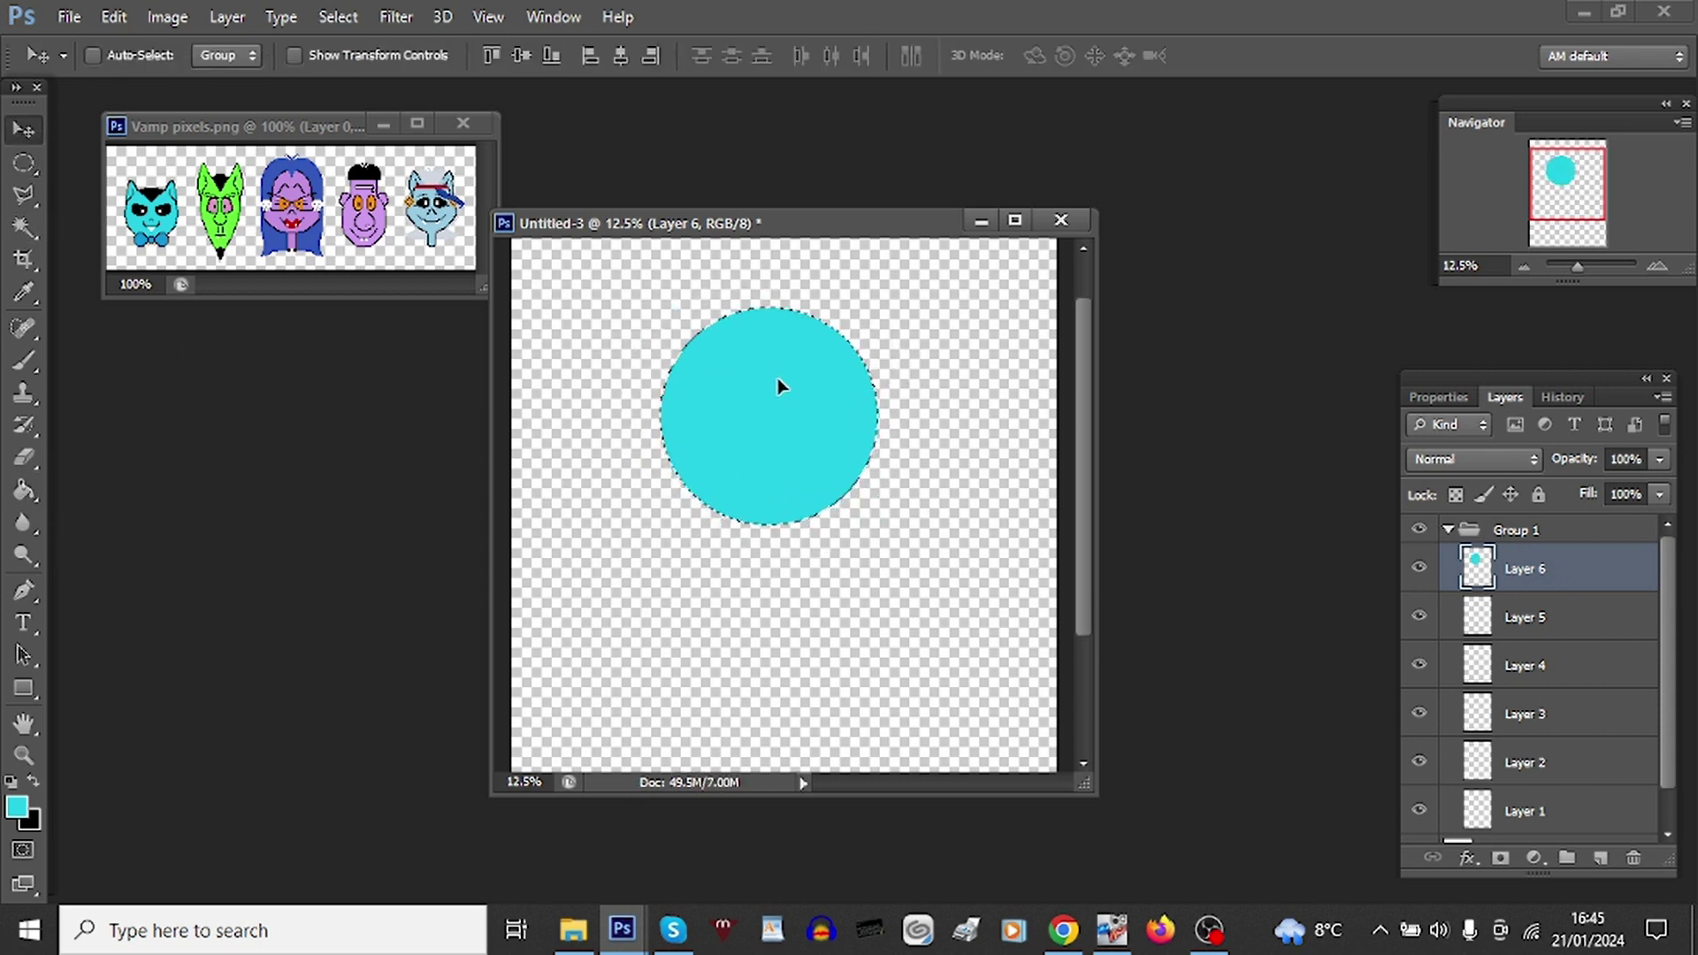
{"action": "left_click", "coordinate": [1537, 619]}
{"action": "left_click", "coordinate": [24, 163]}
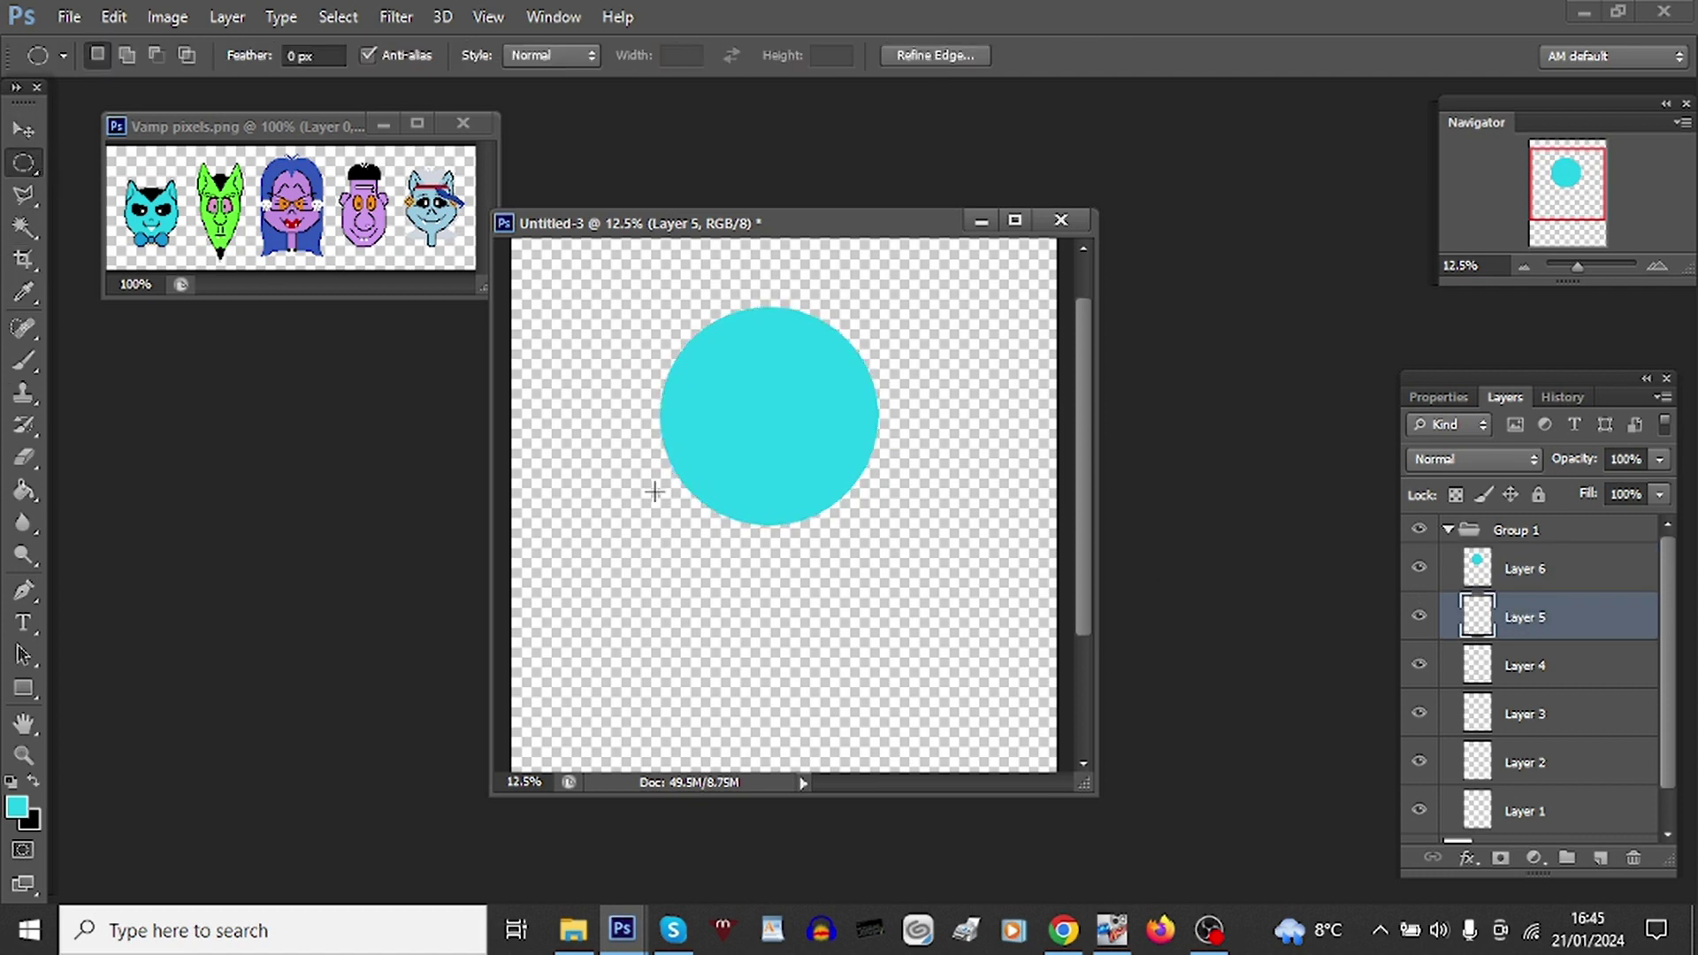
{"action": "left_click", "coordinate": [654, 492]}
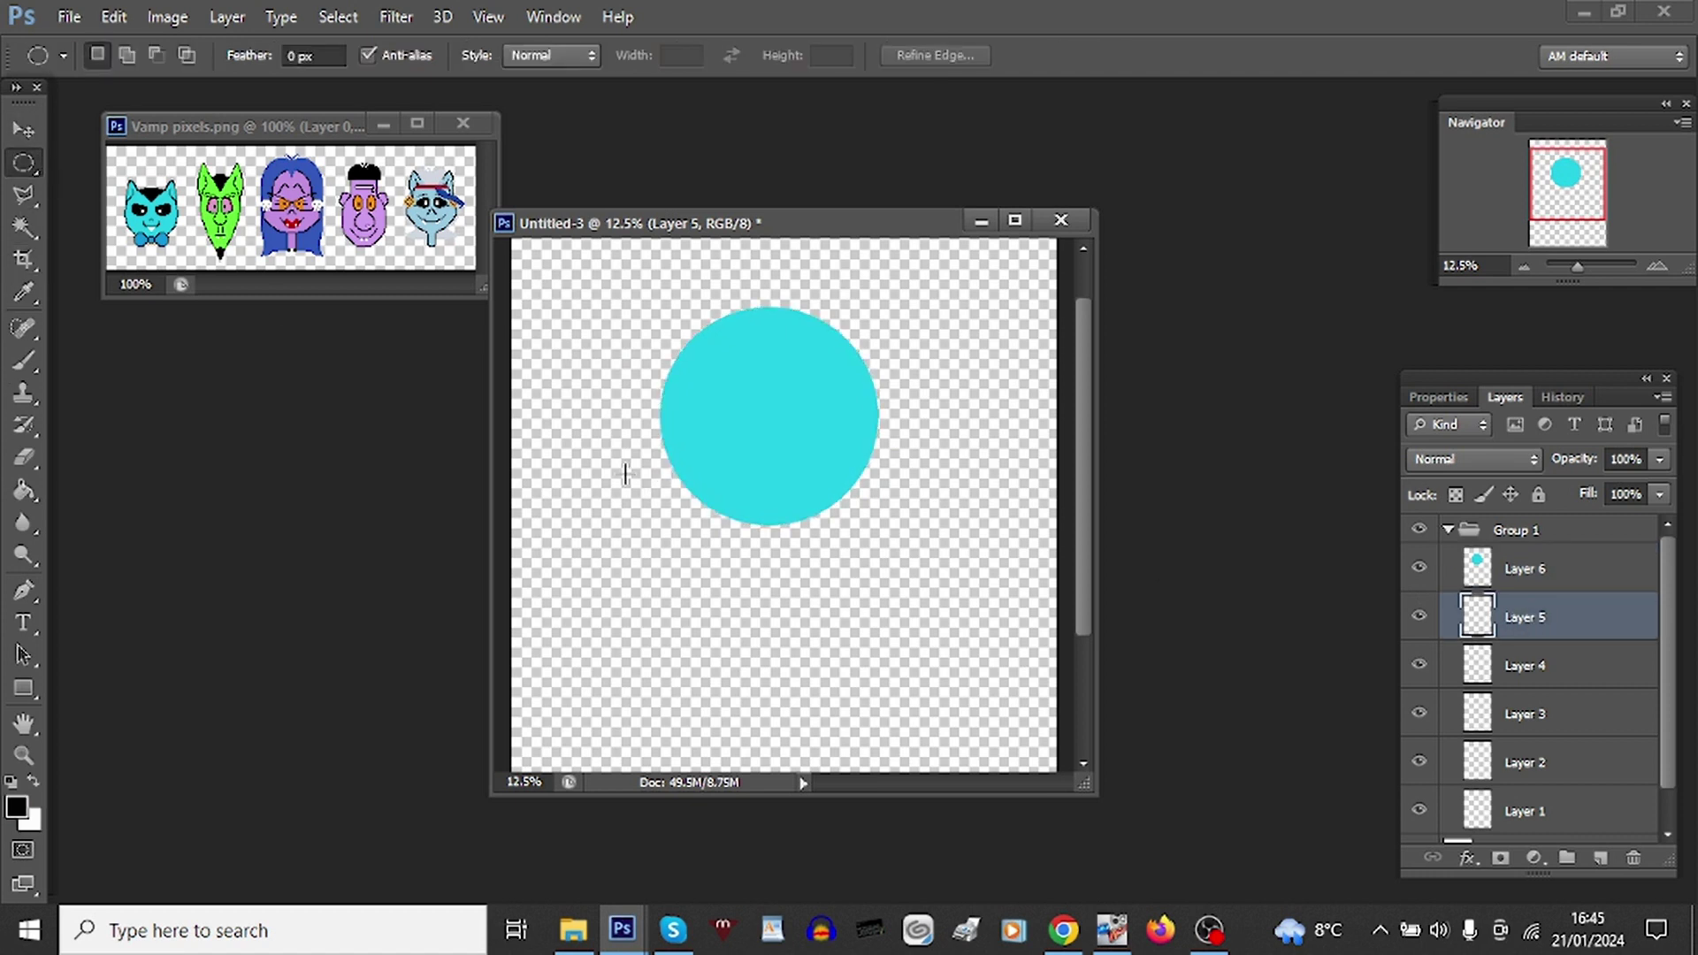
{"action": "left_click_drag", "start_coordinate": [659, 491], "coordinate": [994, 728]}
{"action": "key", "text": "g"}
{"action": "key", "text": "x"}
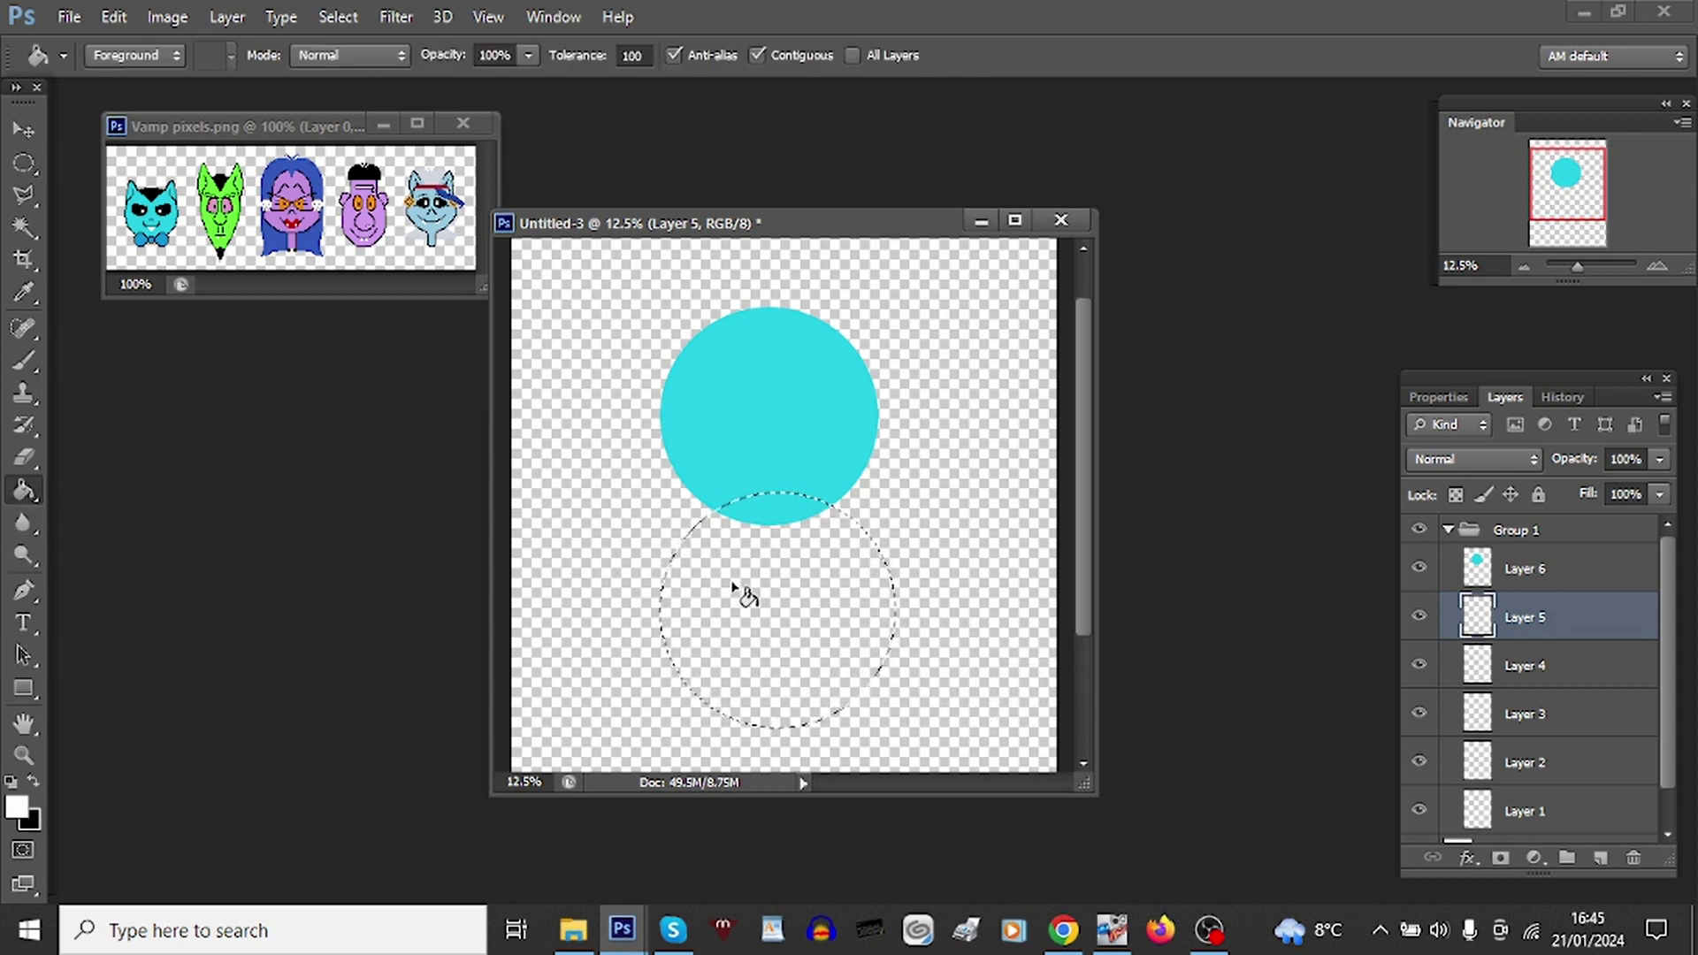
{"action": "left_click", "coordinate": [734, 589]}
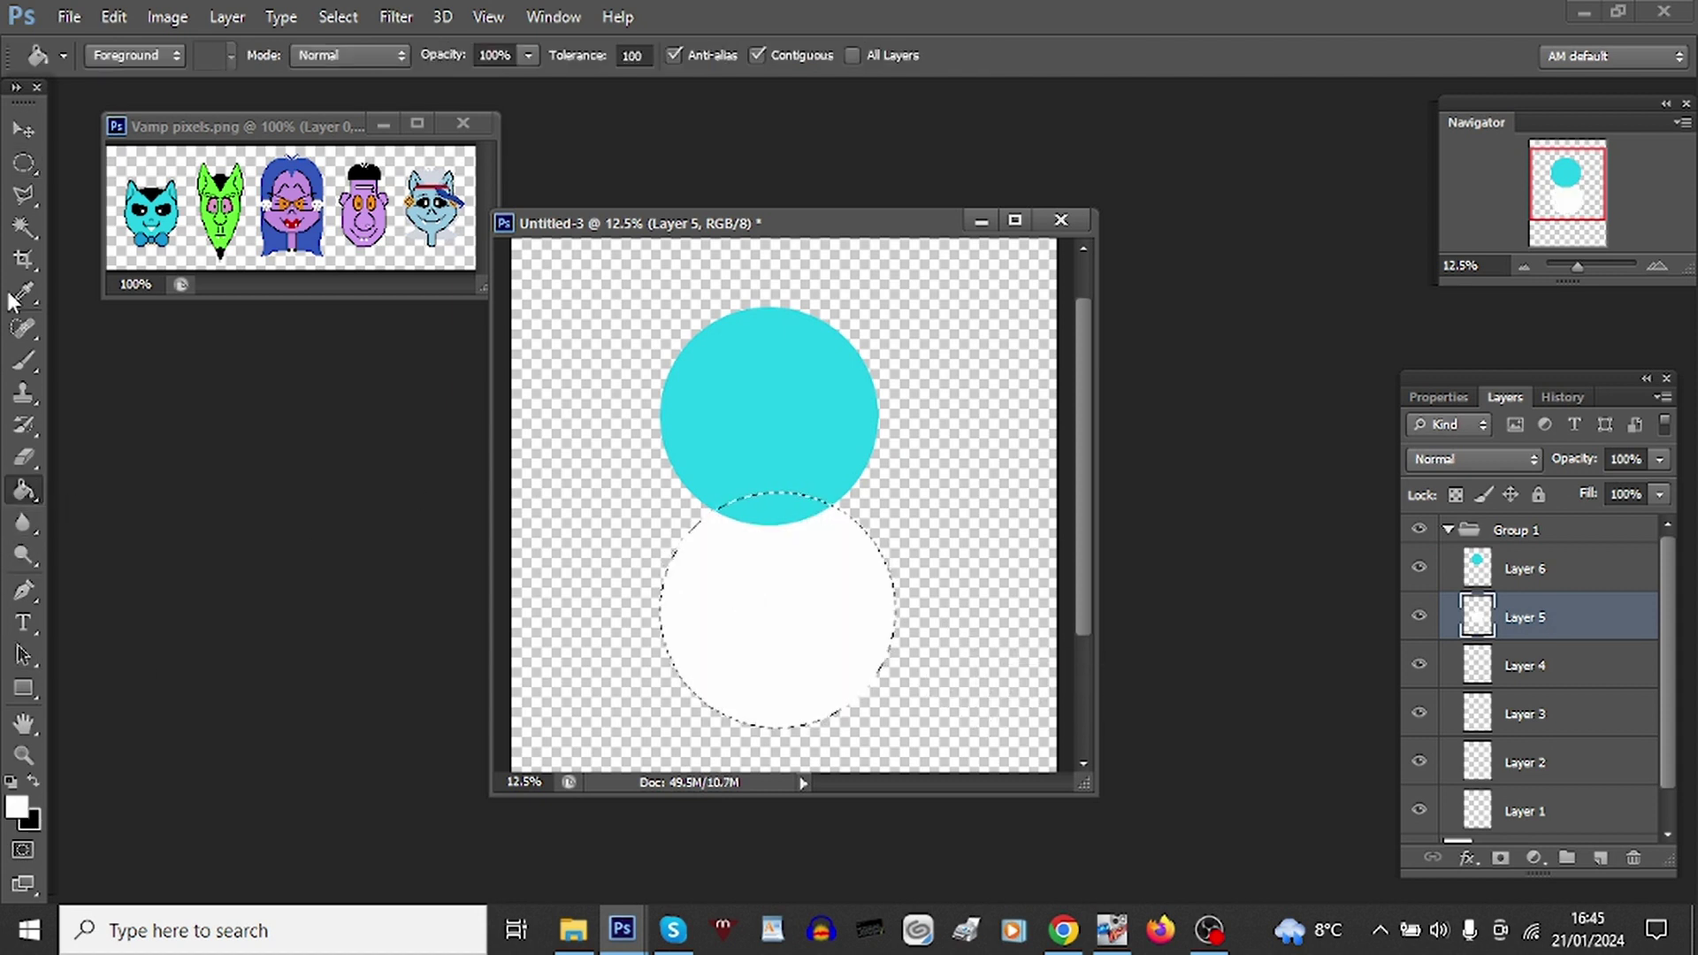
{"action": "left_click", "coordinate": [24, 226]}
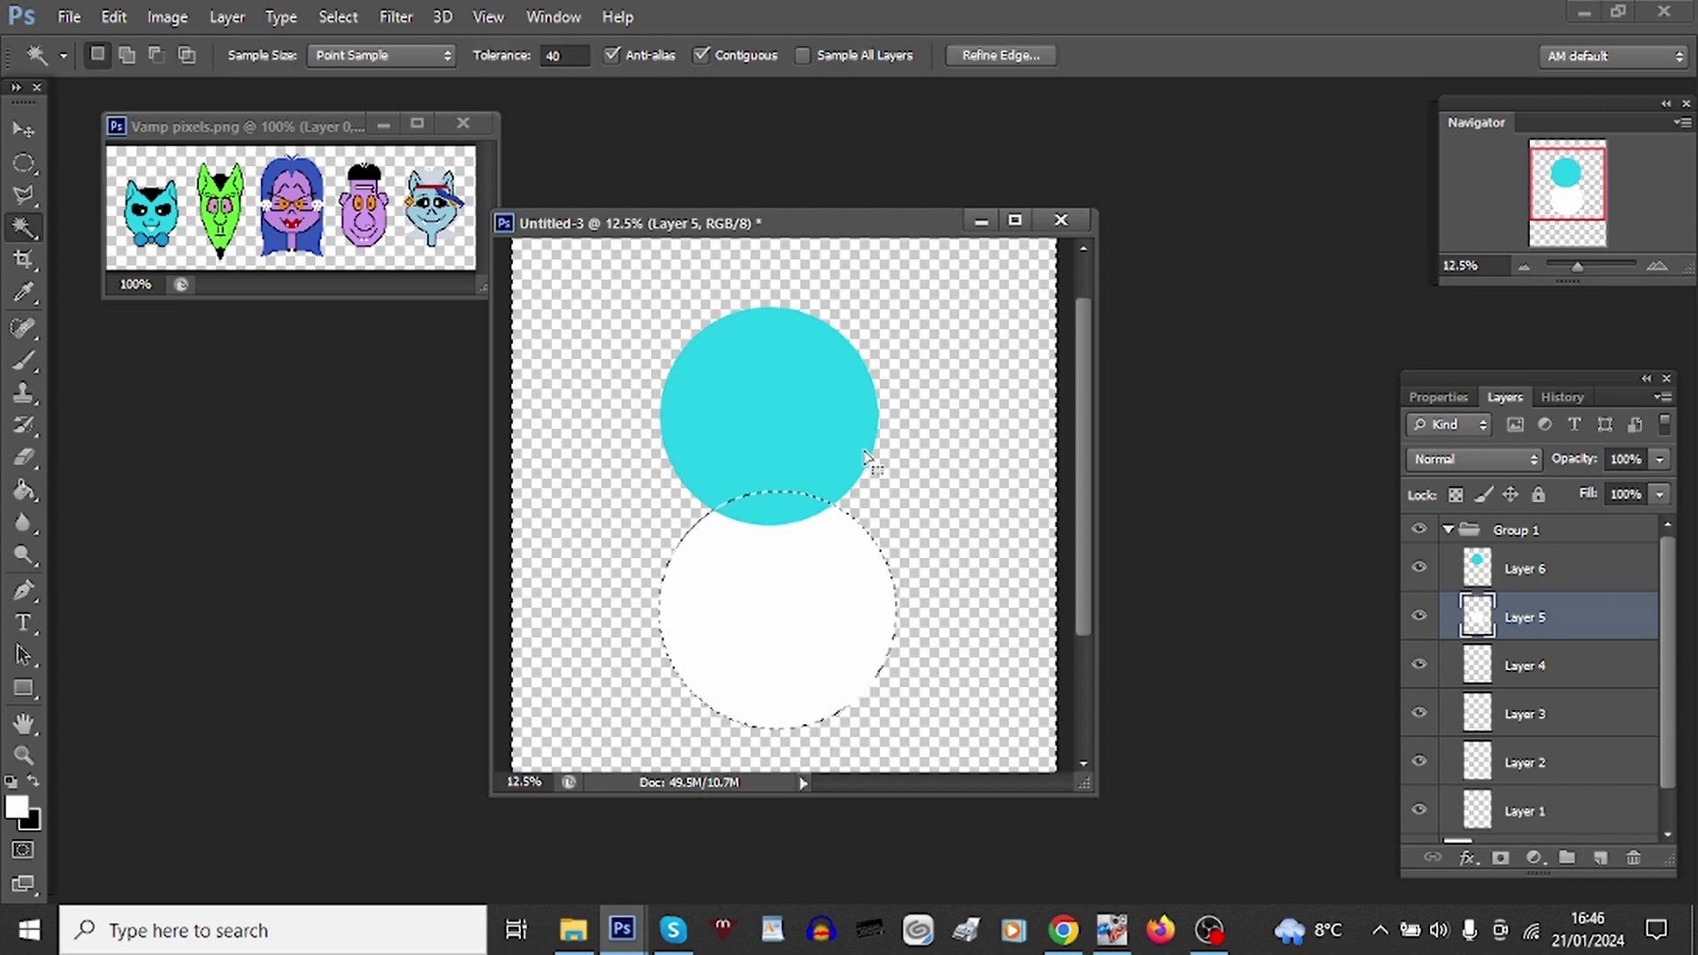
{"action": "key", "text": "ctrl+d"}
Step: Duplicate Layer 5, hide the copy, and invert Layer 5 so its circle turns black
{"action": "right_click", "coordinate": [1554, 621]}
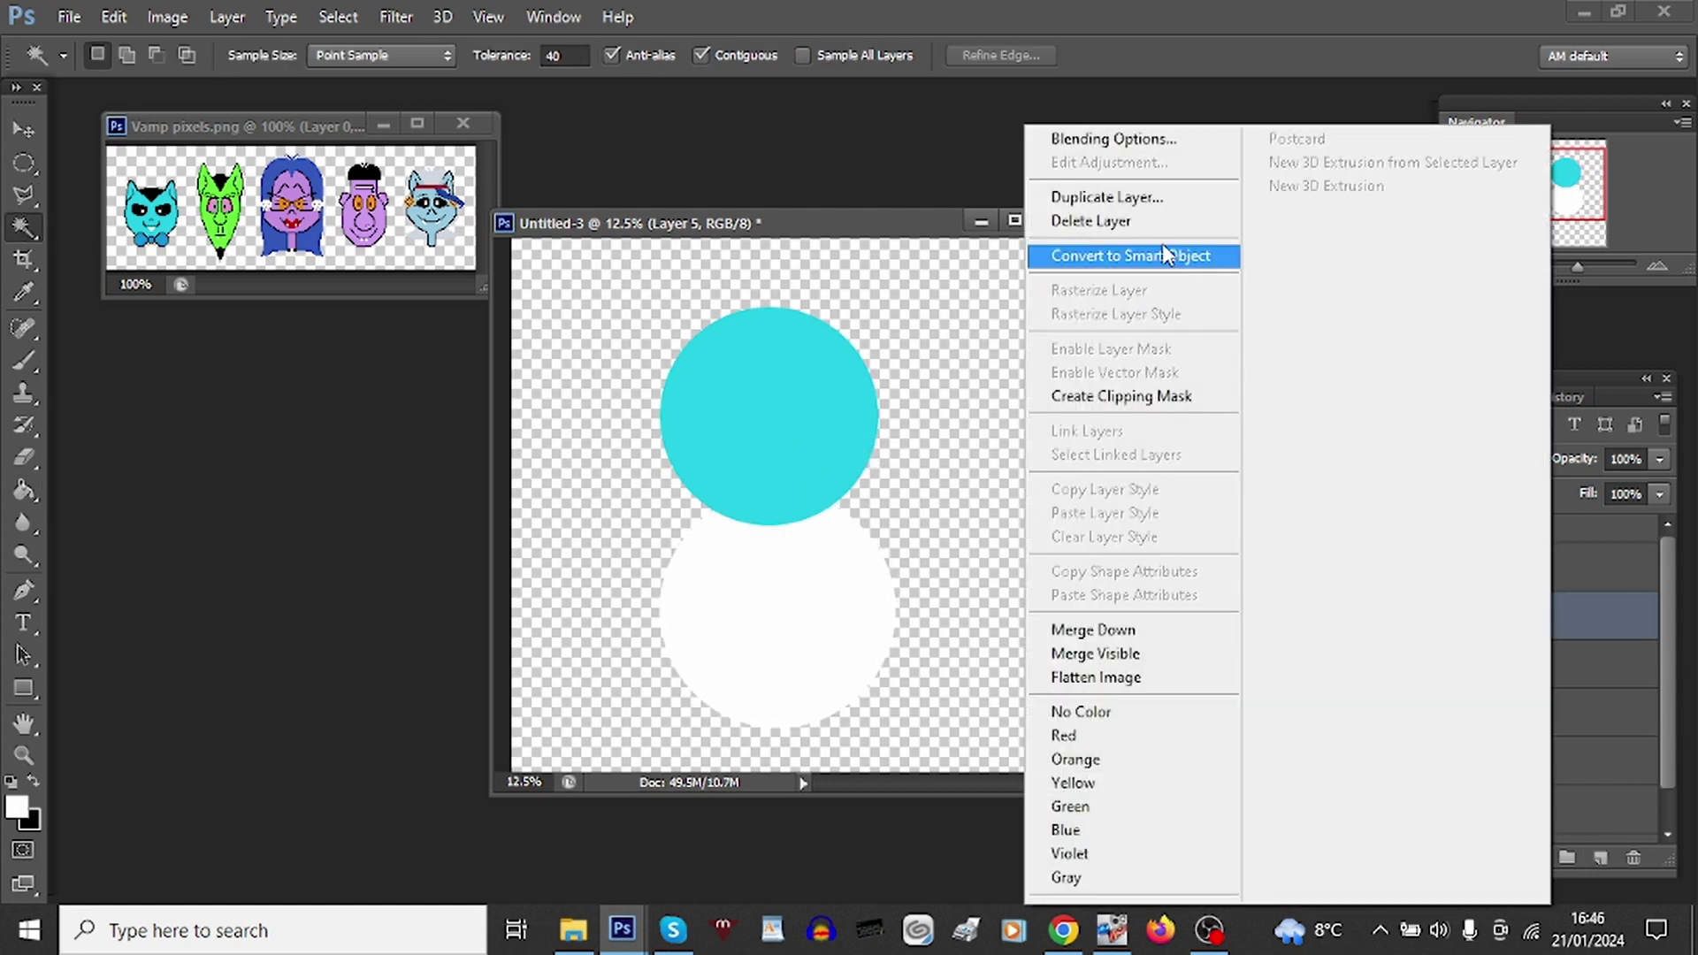
{"action": "left_click", "coordinate": [1153, 196]}
{"action": "key", "text": "Return"}
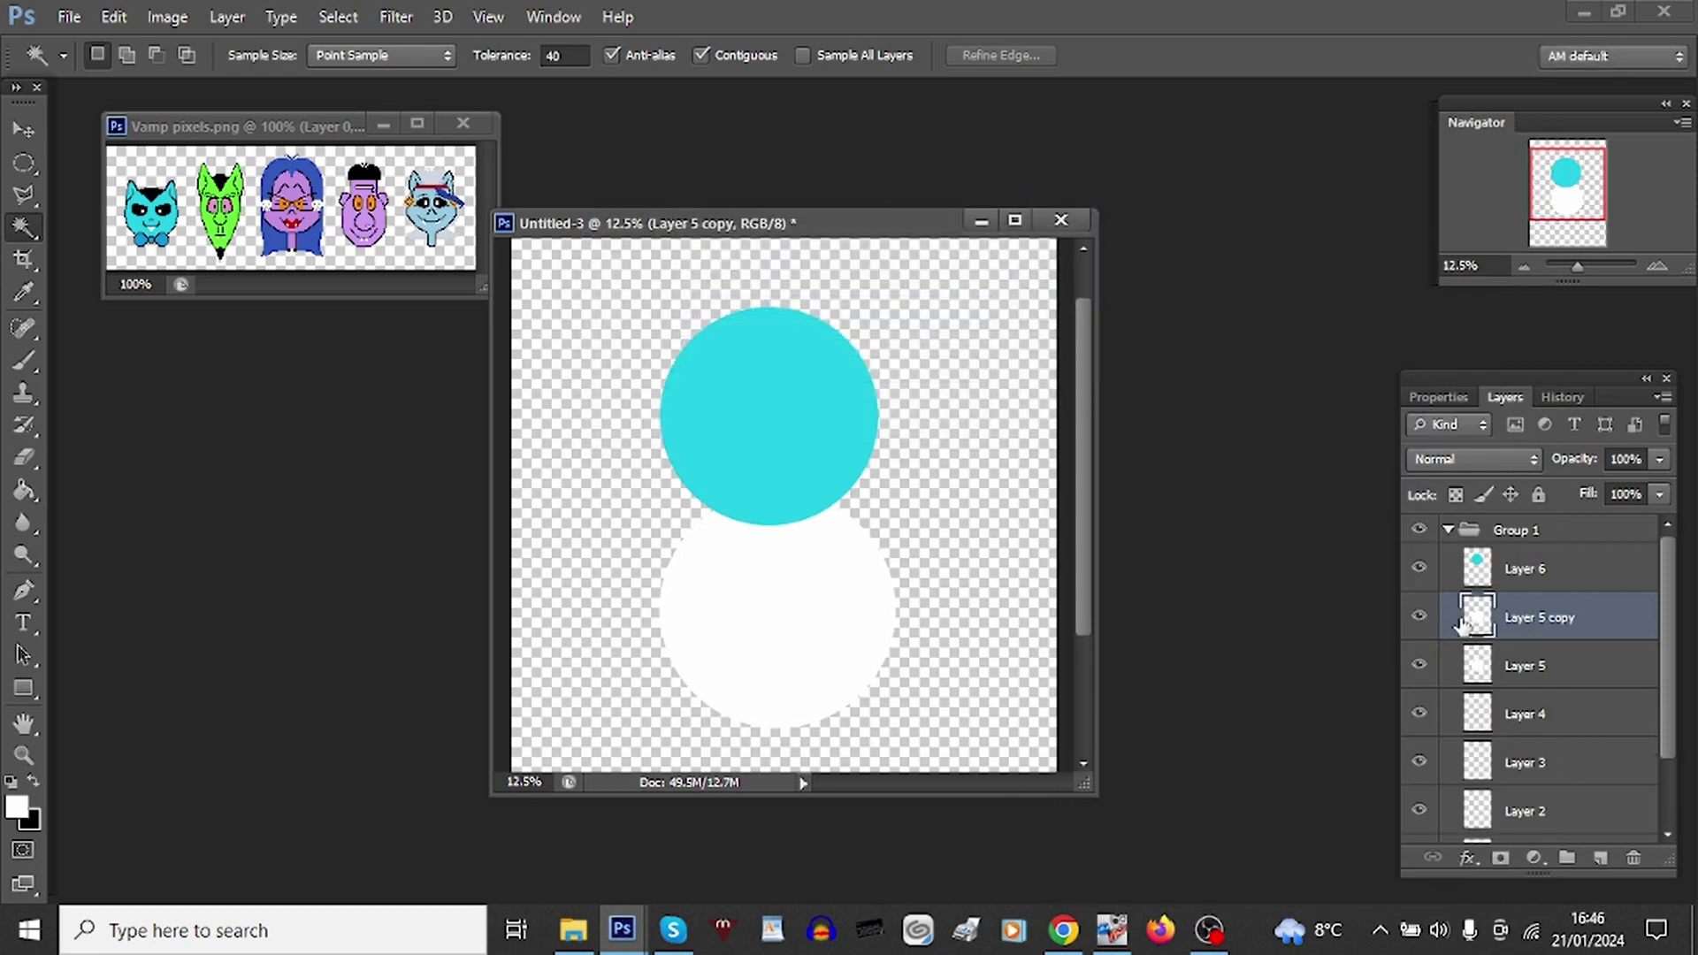
{"action": "left_click", "coordinate": [1419, 617]}
{"action": "left_click", "coordinate": [1508, 668]}
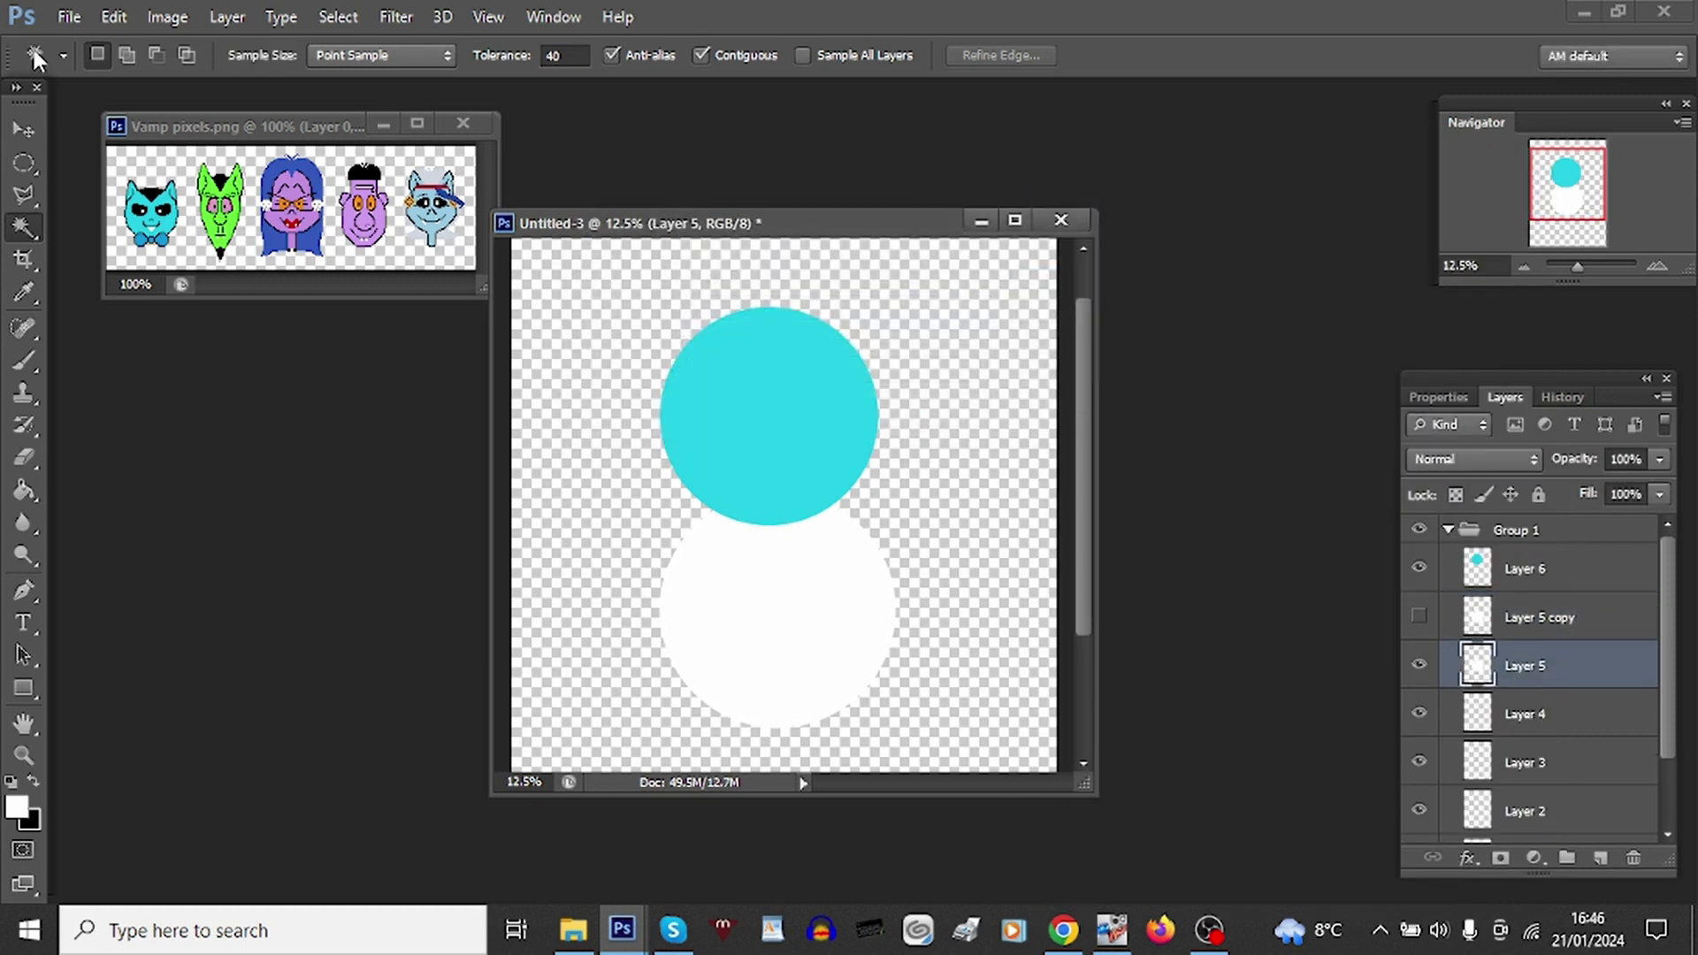
{"action": "left_click", "coordinate": [165, 17]}
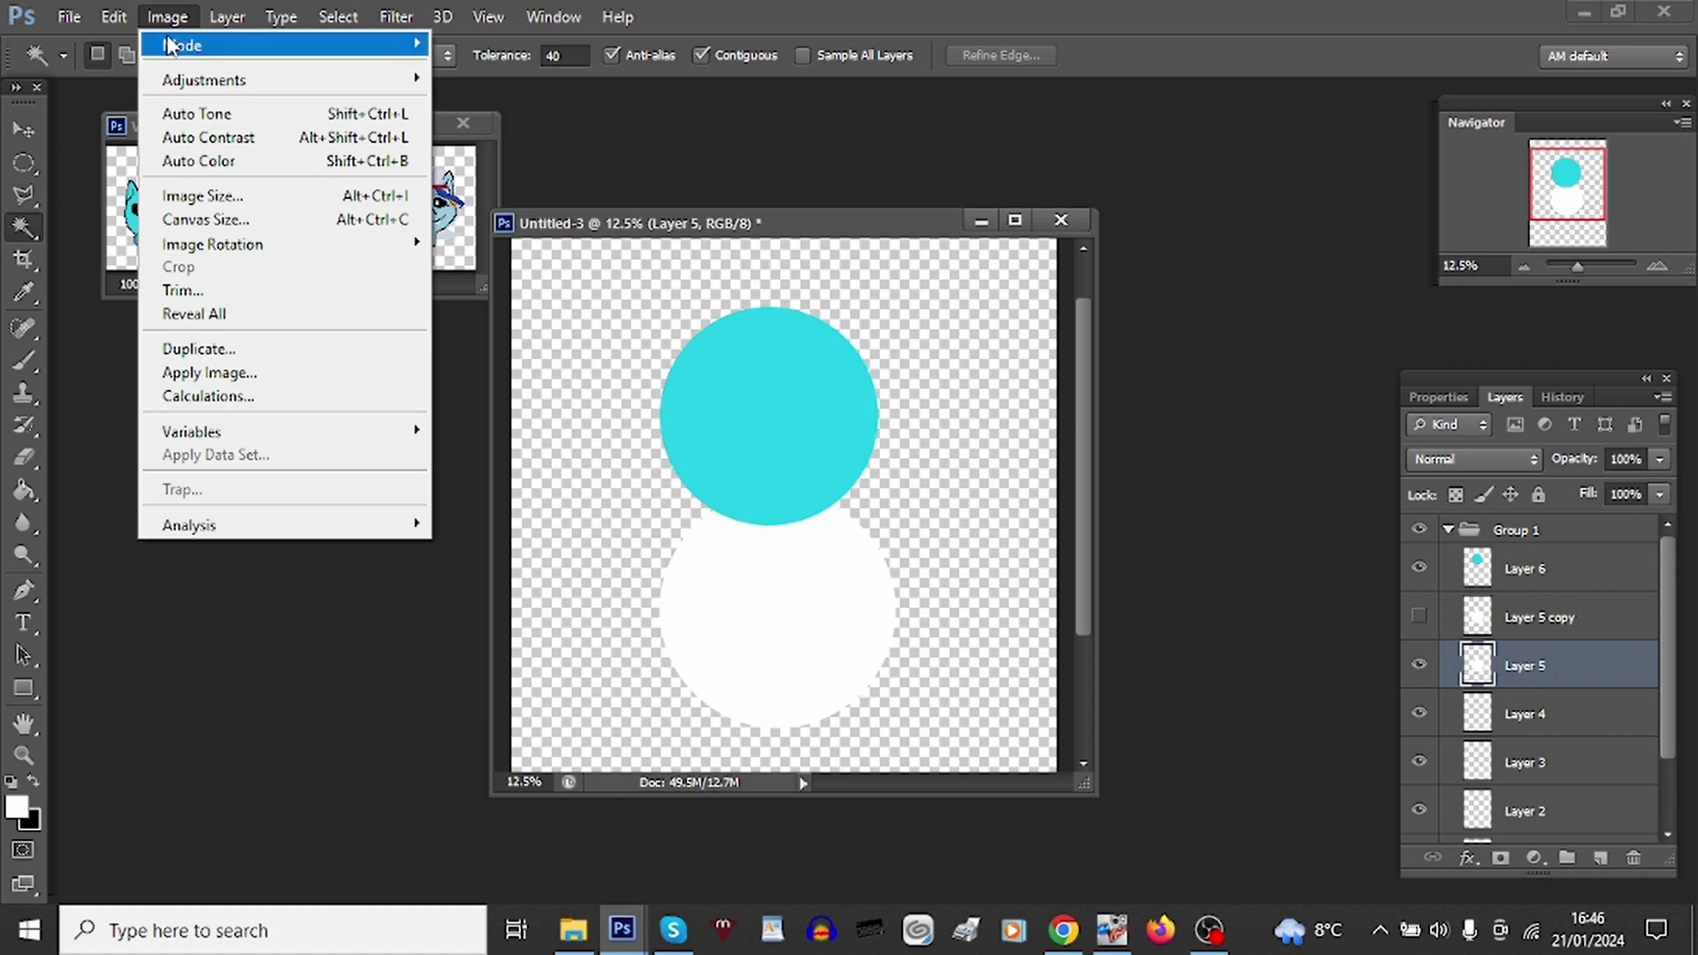
{"action": "mouse_move", "coordinate": [362, 79]}
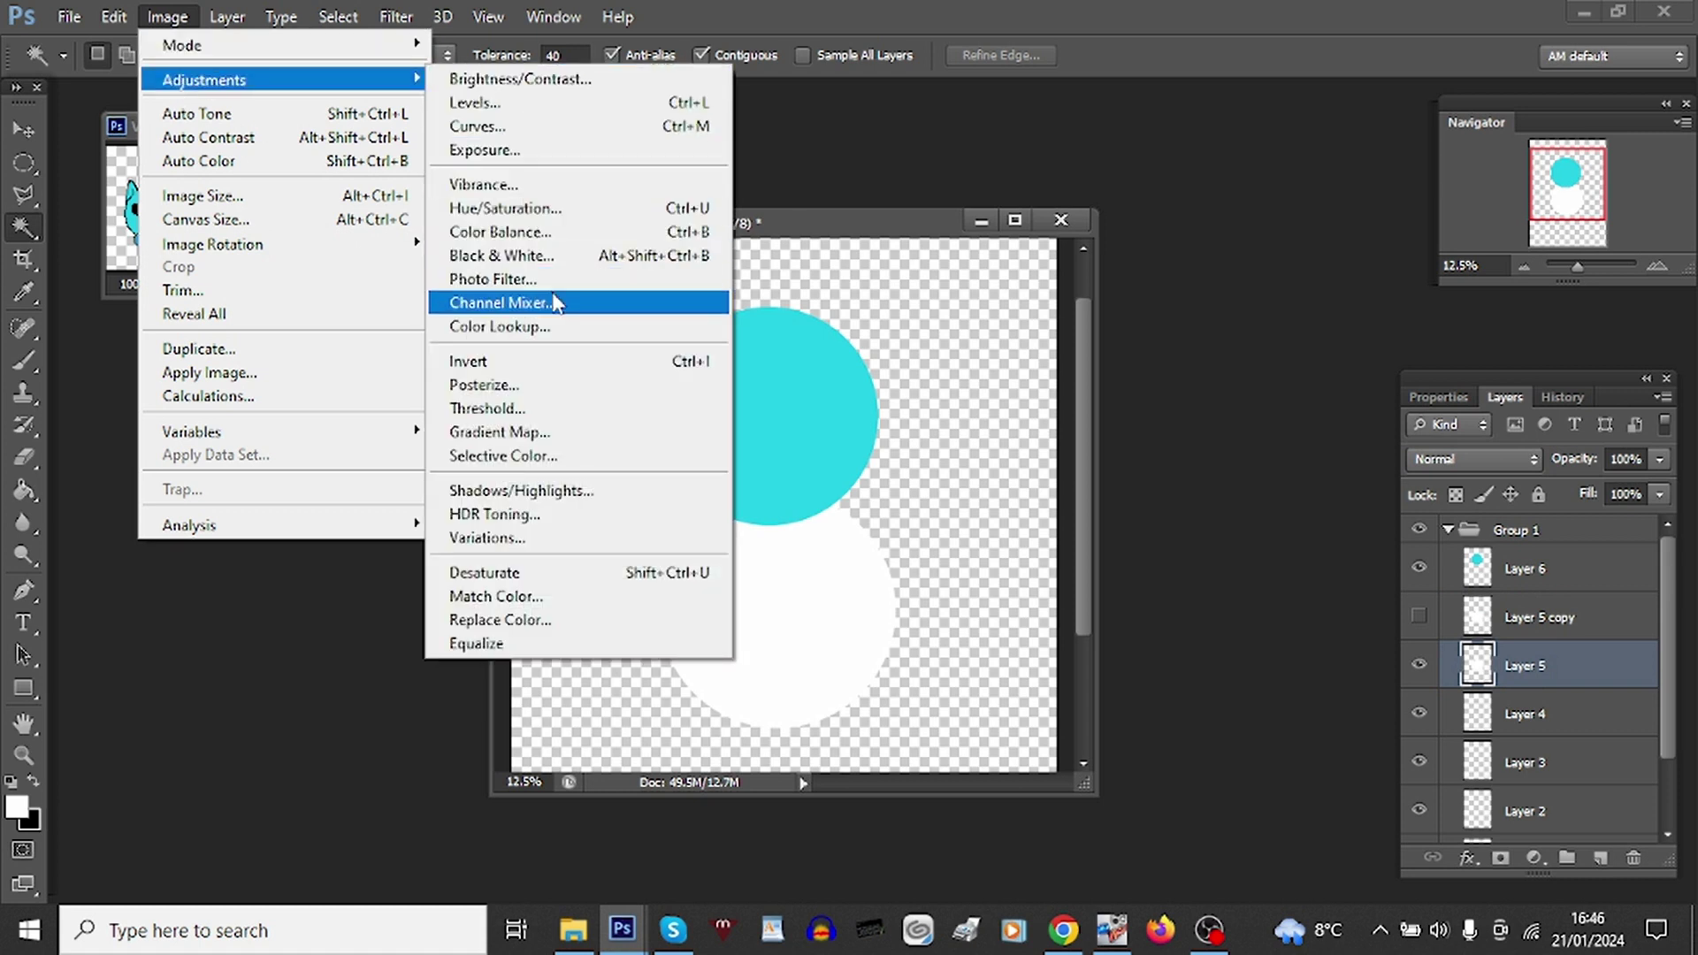
{"action": "left_click", "coordinate": [477, 361]}
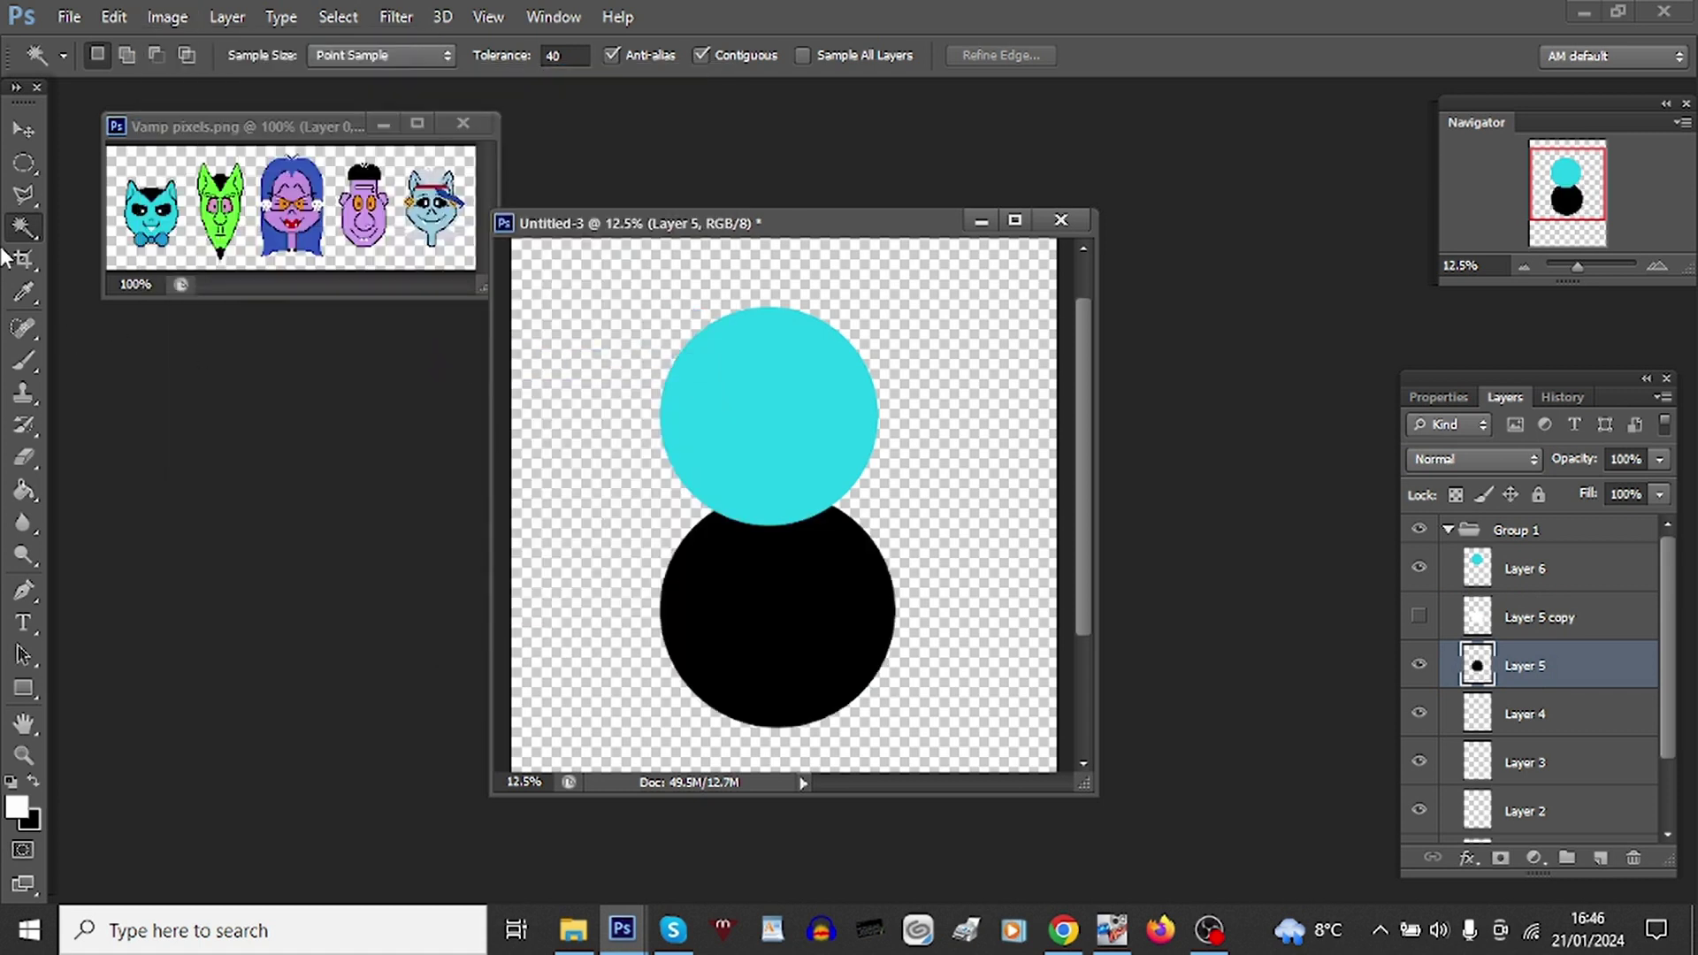
Step: Move Layer 5 up and invert a large circular area so the circle's top turns white
{"action": "left_click", "coordinate": [24, 163]}
{"action": "key", "text": "ctrl+]"}
{"action": "left_click_drag", "start_coordinate": [776, 485], "coordinate": [934, 467]}
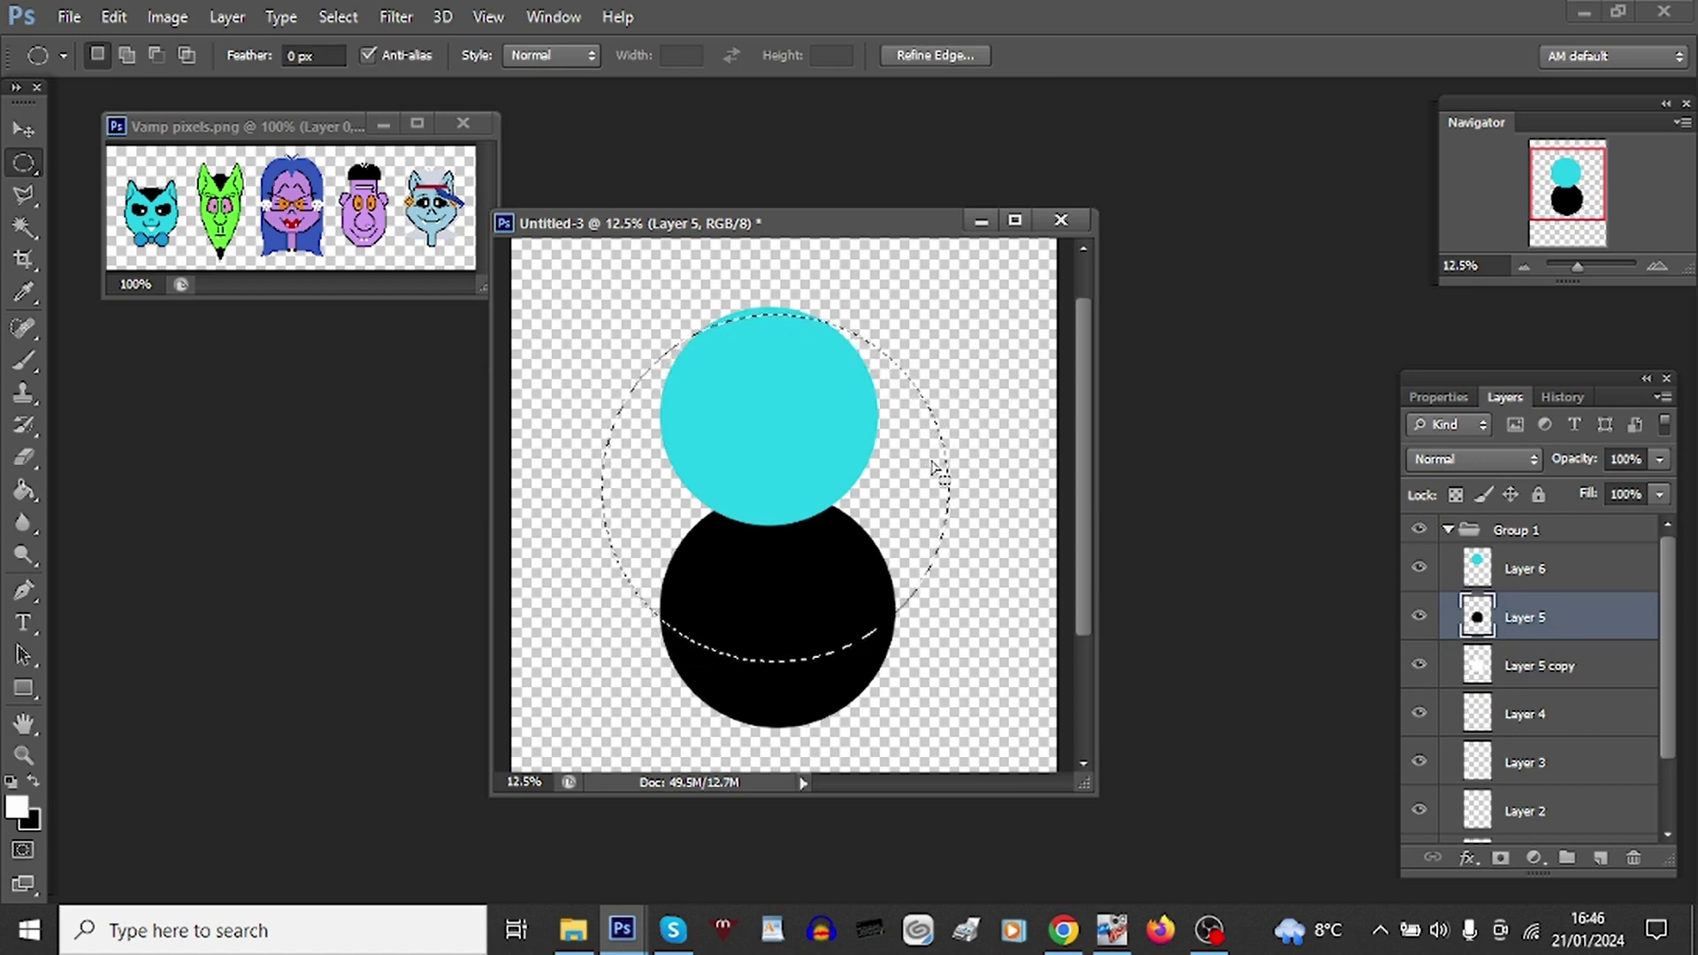
{"action": "key", "text": "ctrl+i"}
{"action": "key", "text": "ctrl+z"}
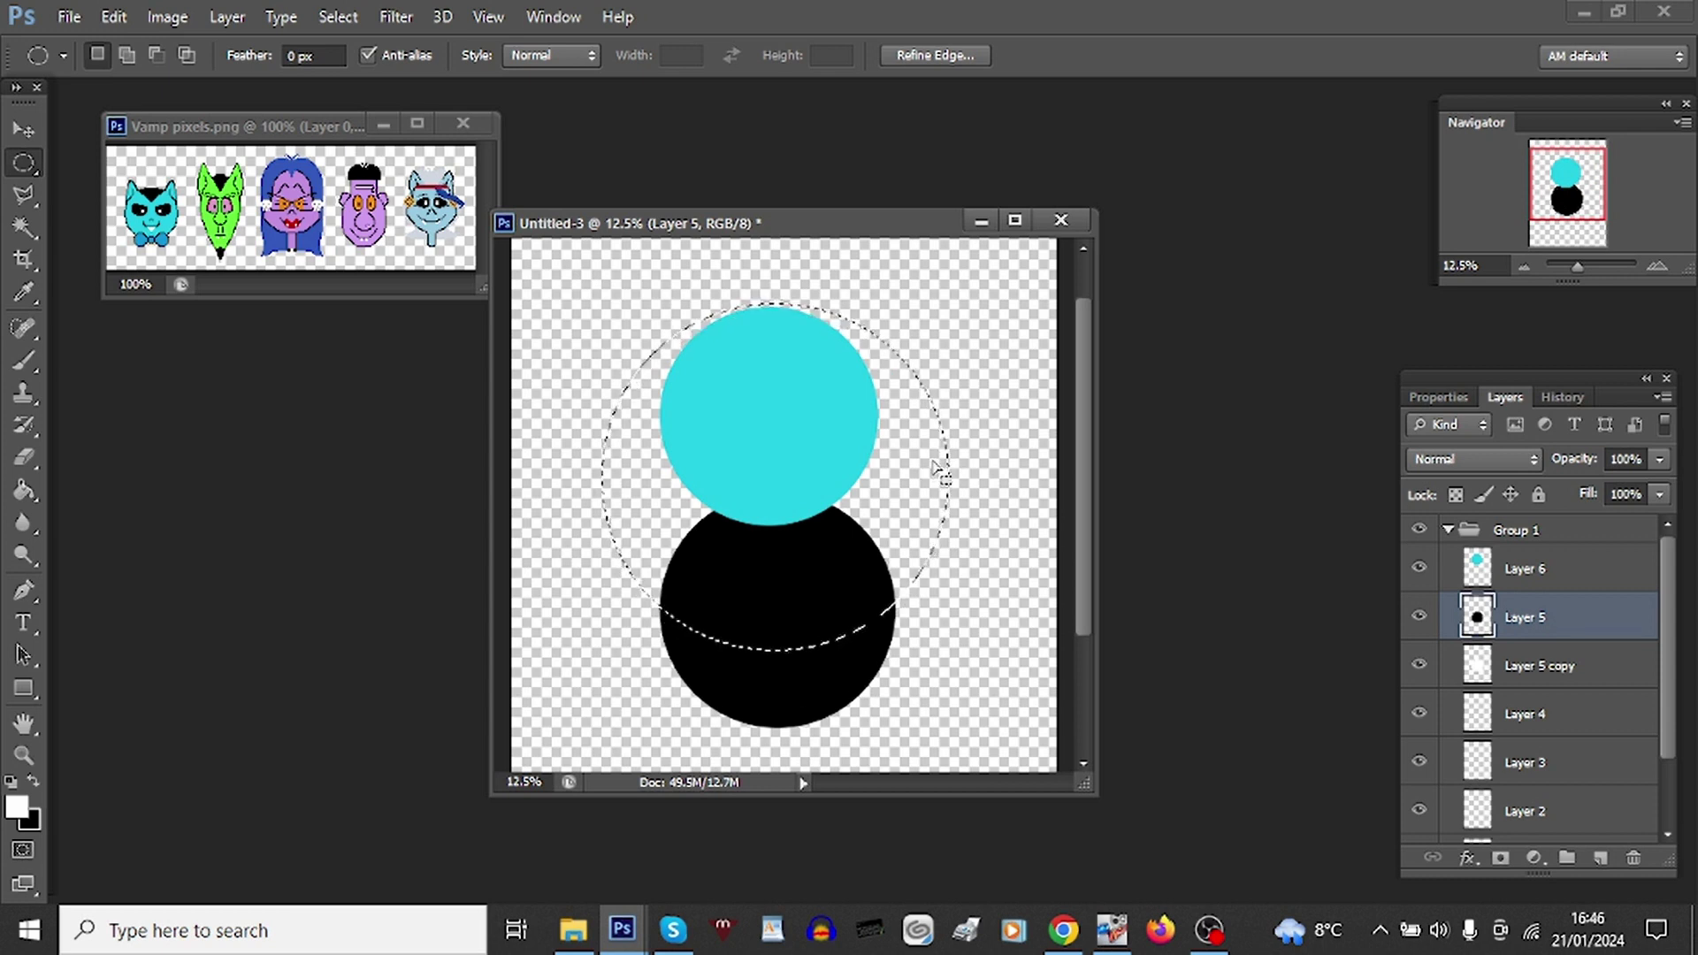
{"action": "key", "text": "ctrl+i"}
{"action": "key", "text": "ctrl+d"}
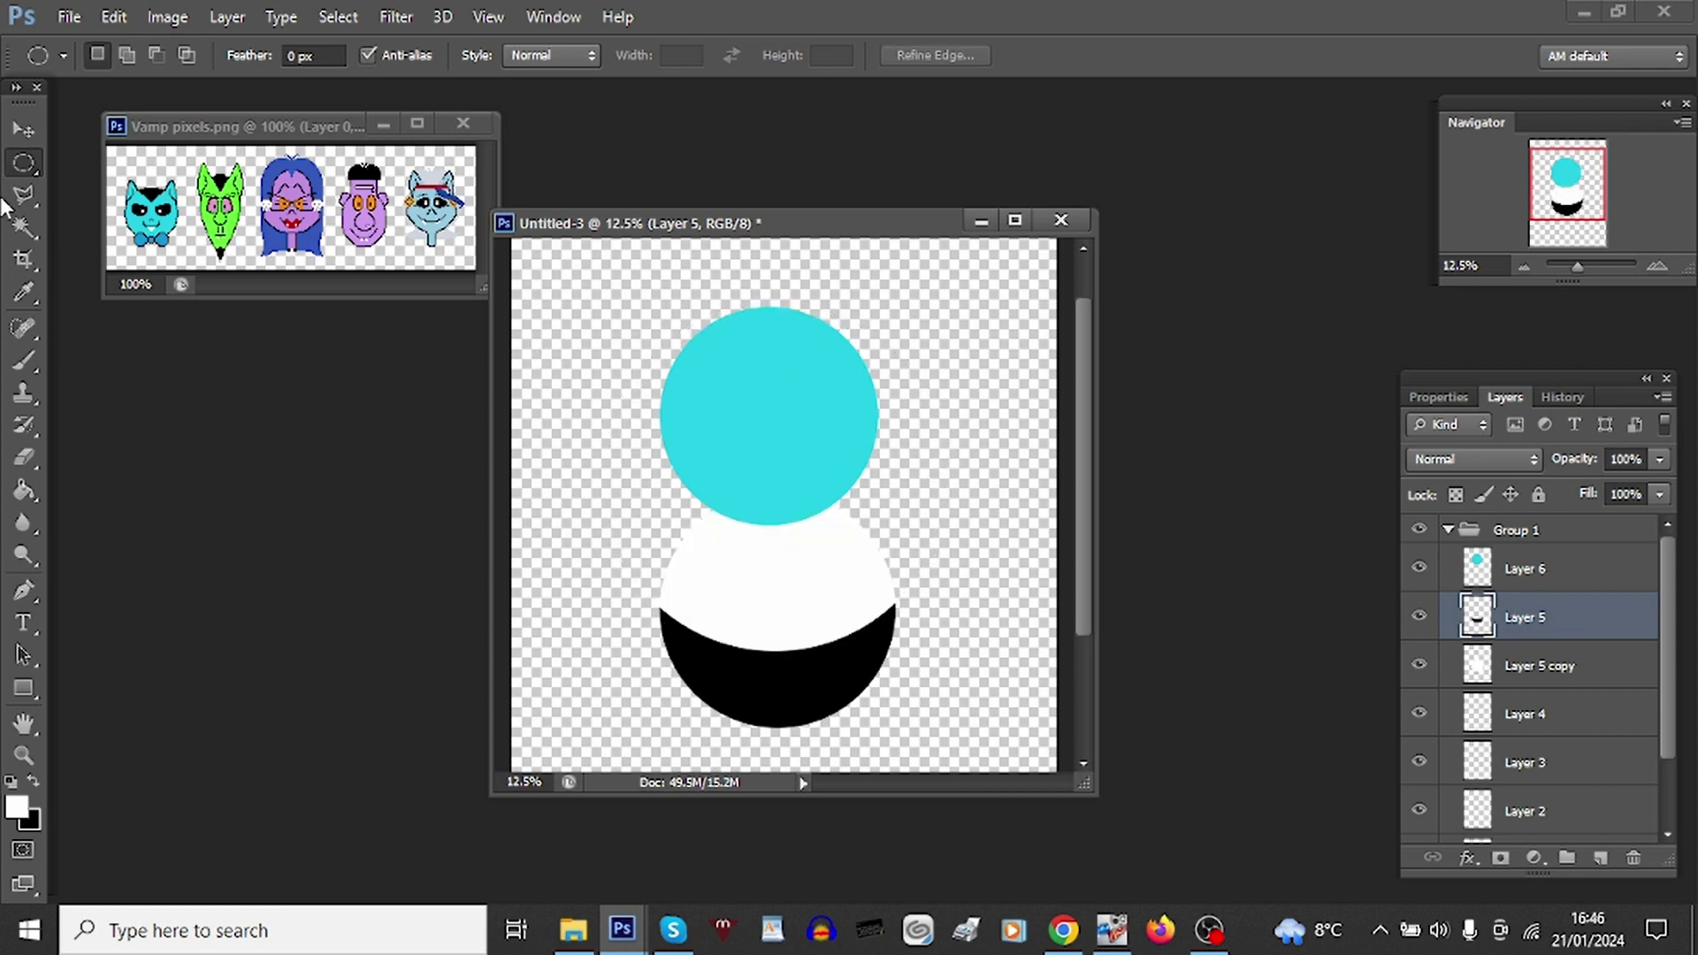
Step: Reposition the cyan head circle on Layer 6
{"action": "left_click", "coordinate": [24, 129]}
{"action": "left_click", "coordinate": [1503, 568]}
{"action": "mouse_move", "coordinate": [752, 424]}
{"action": "left_mouse_down"}
{"action": "mouse_move", "coordinate": [770, 431]}
{"action": "mouse_move", "coordinate": [761, 448]}
{"action": "left_mouse_up"}
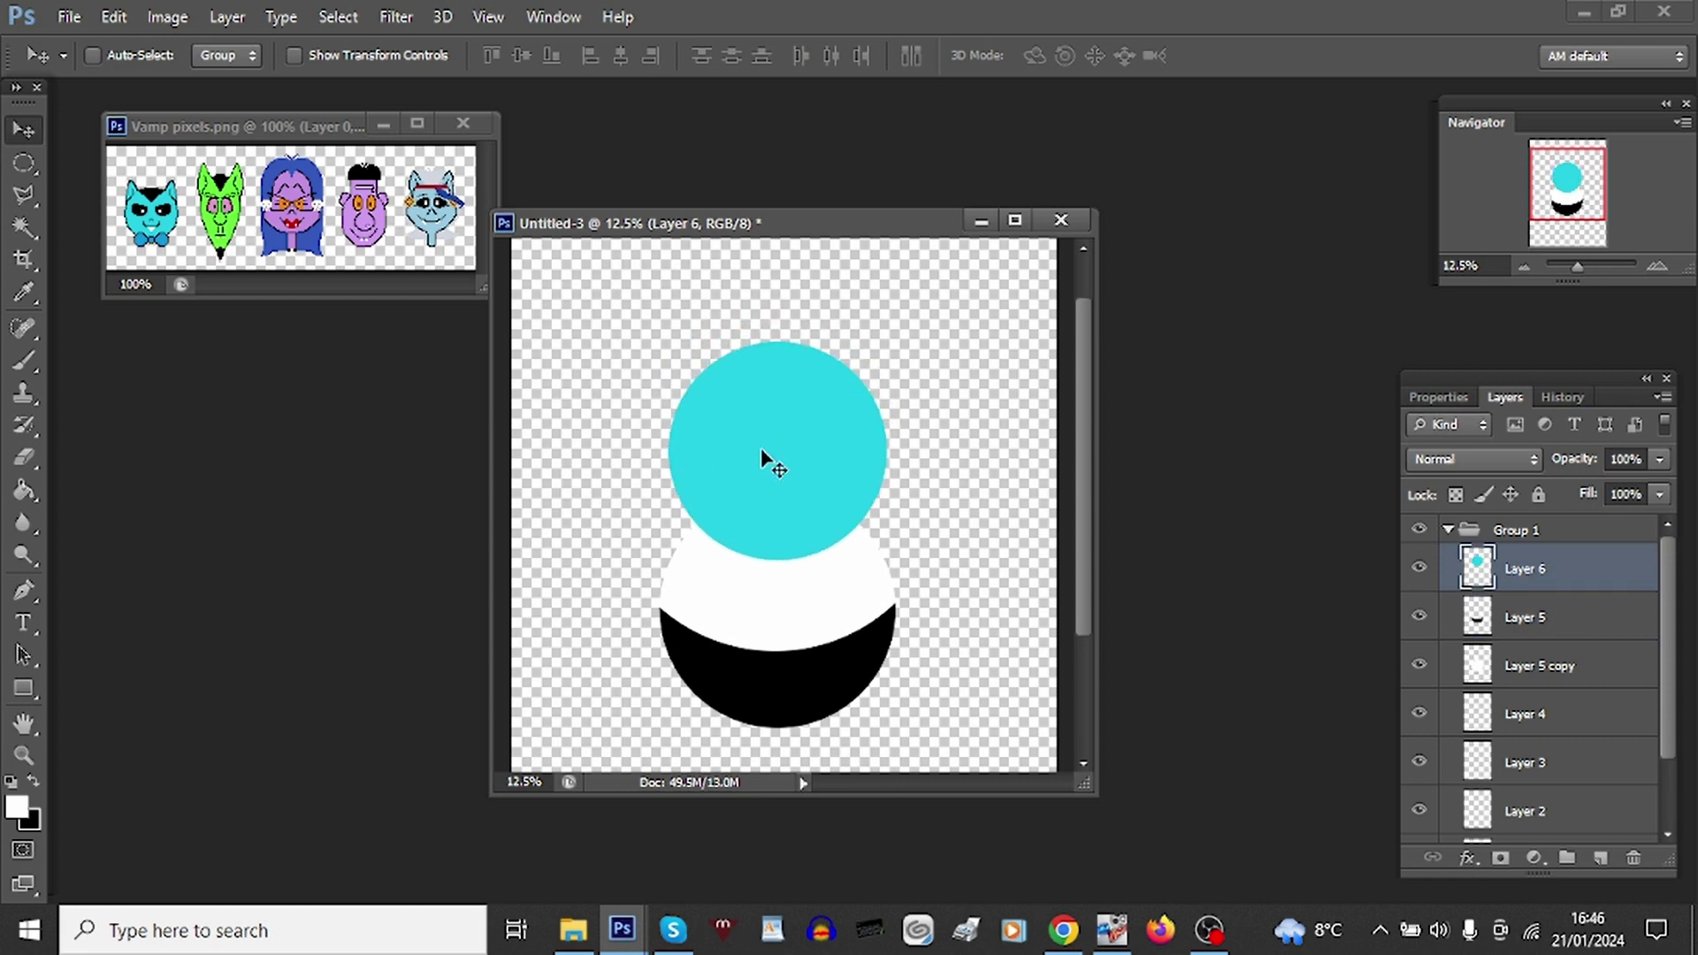
{"action": "scroll", "coordinate": [761, 447], "scroll_direction": "down", "scroll_amount": 3}
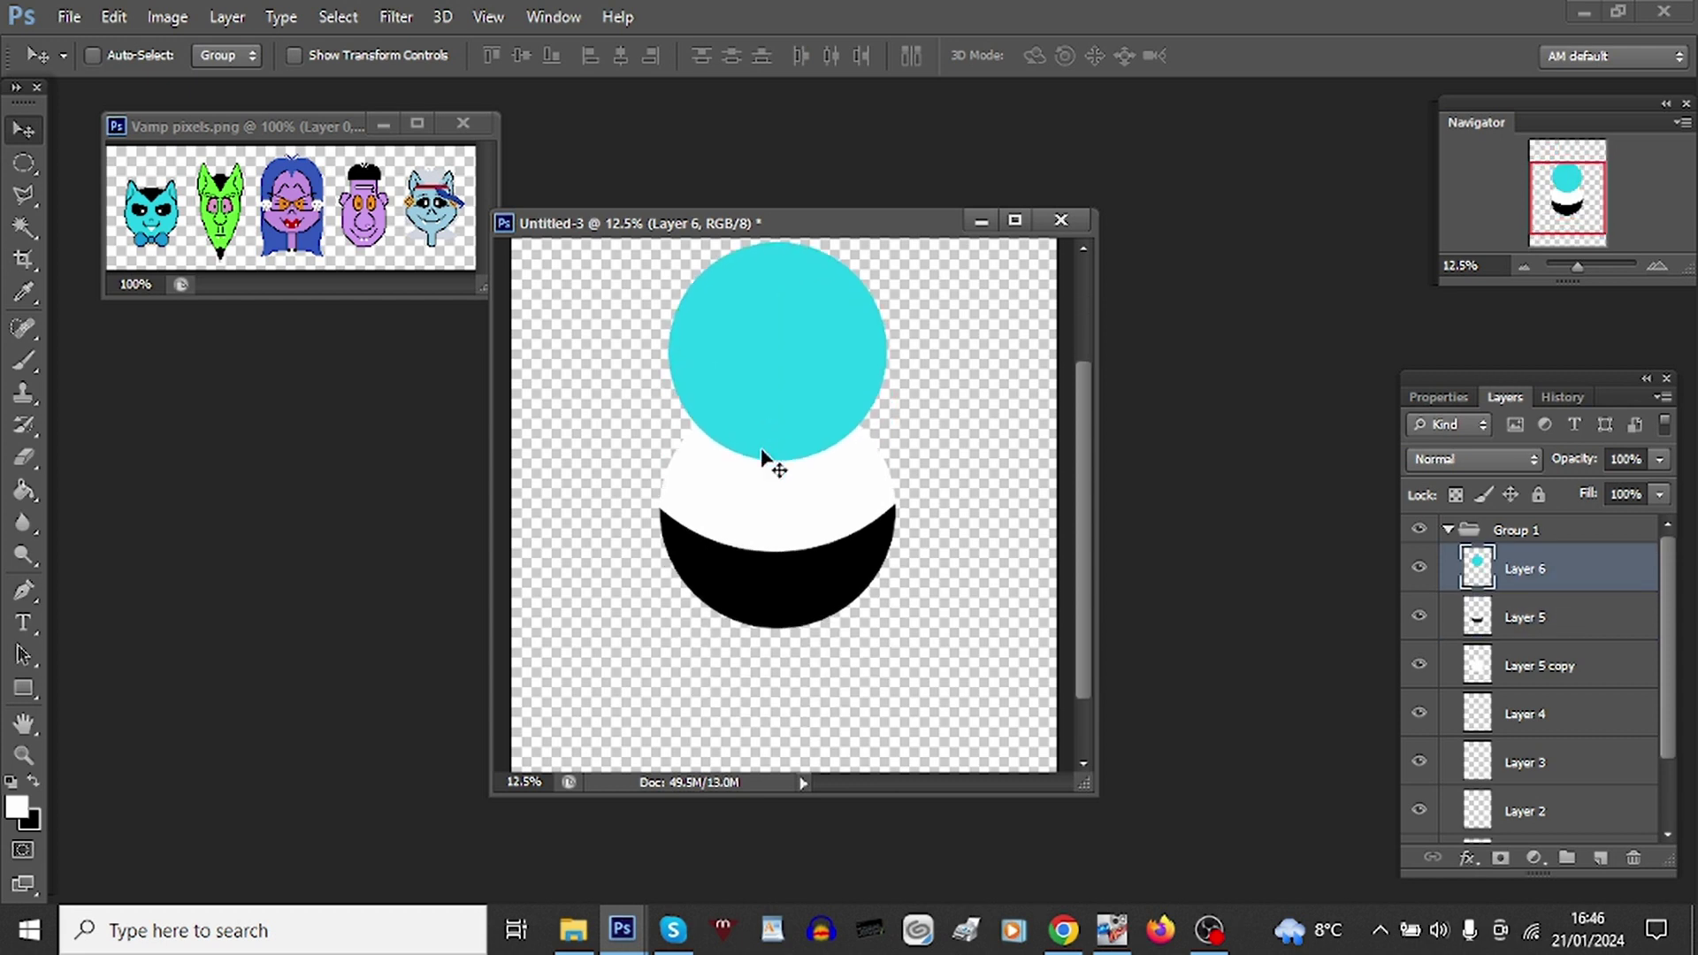
Step: On a new layer, fill a small blue circle below the head as the bow-tie knot
{"action": "left_click", "coordinate": [1601, 858]}
{"action": "left_click", "coordinate": [23, 291]}
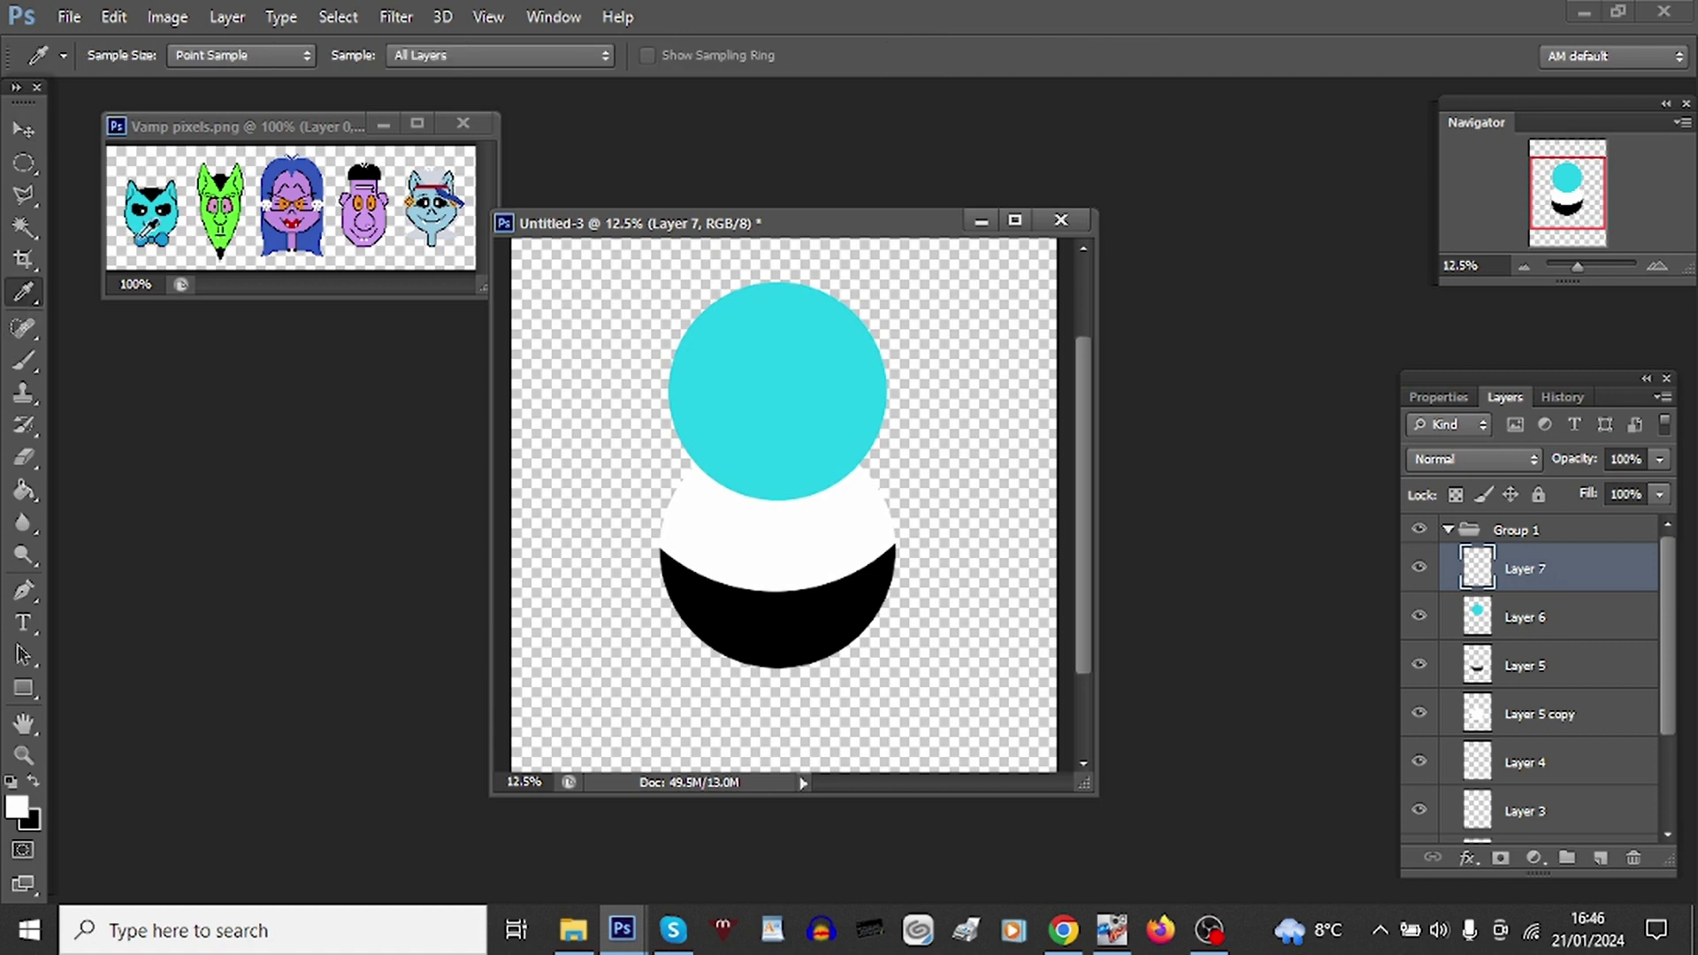
{"action": "left_click", "coordinate": [24, 162]}
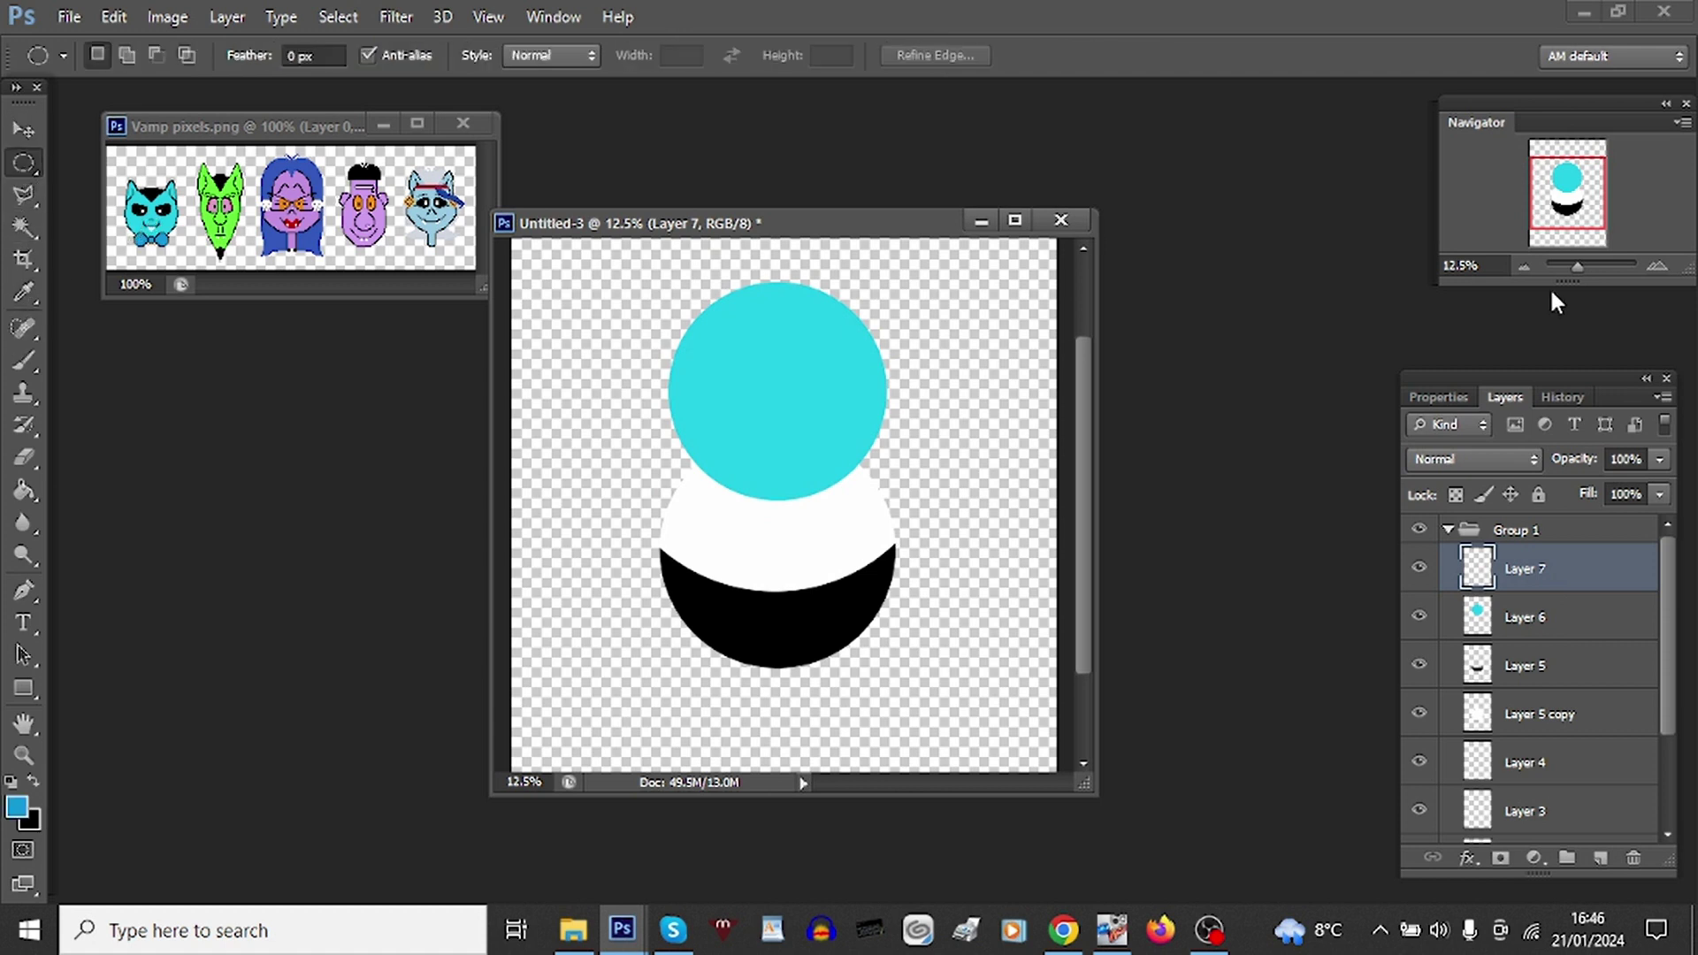
{"action": "left_click", "coordinate": [1657, 266]}
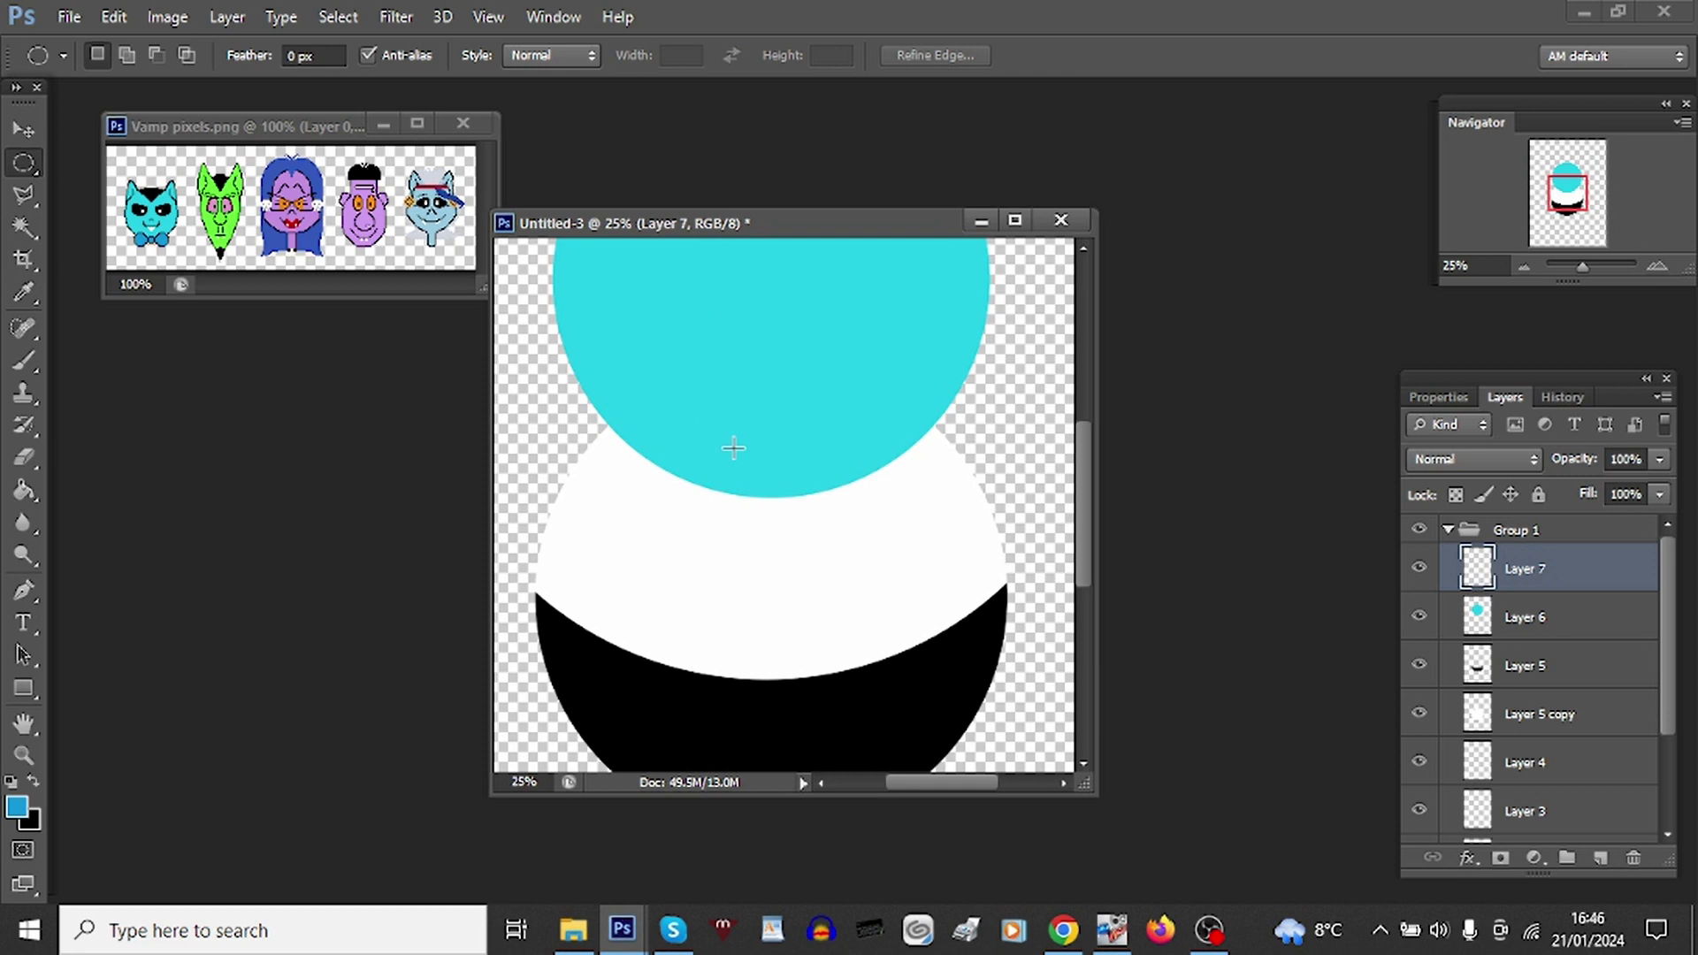
{"action": "mouse_move", "coordinate": [728, 444]}
{"action": "left_mouse_down"}
{"action": "mouse_move", "coordinate": [778, 459]}
{"action": "mouse_move", "coordinate": [805, 520]}
{"action": "left_mouse_up"}
{"action": "left_click", "coordinate": [24, 489]}
{"action": "left_click", "coordinate": [788, 487]}
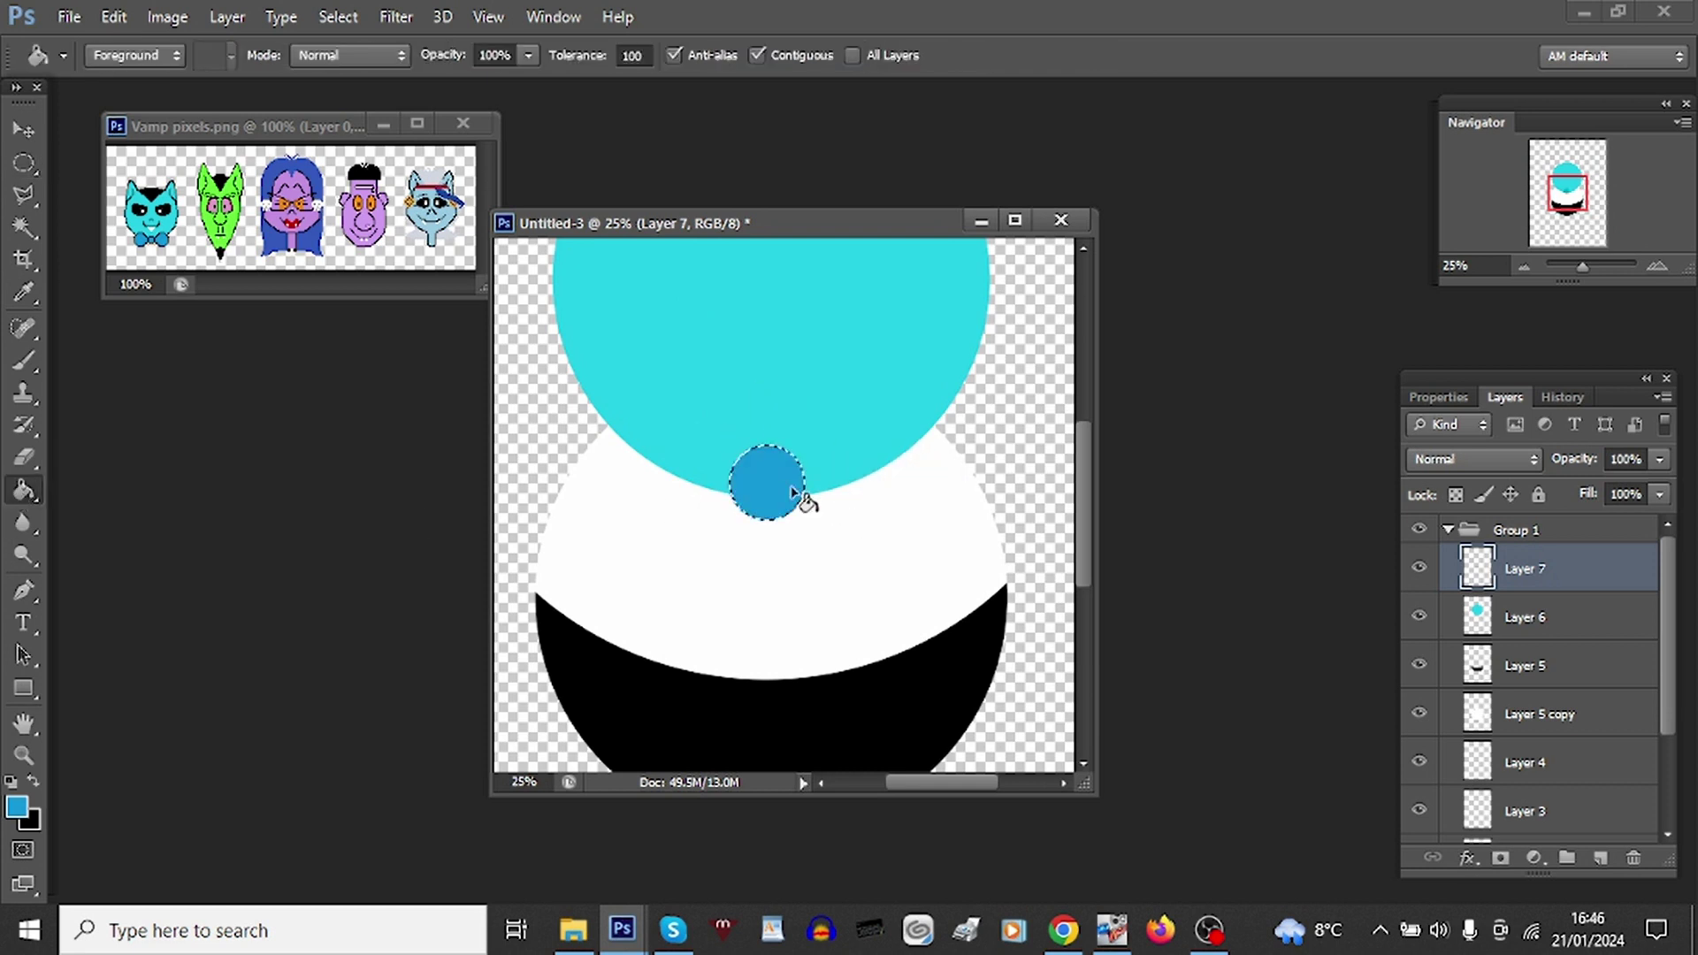
Step: On another new layer, fill an upright blue ellipse and place it against the knot's left side
{"action": "left_click", "coordinate": [1601, 858]}
{"action": "left_click", "coordinate": [24, 164]}
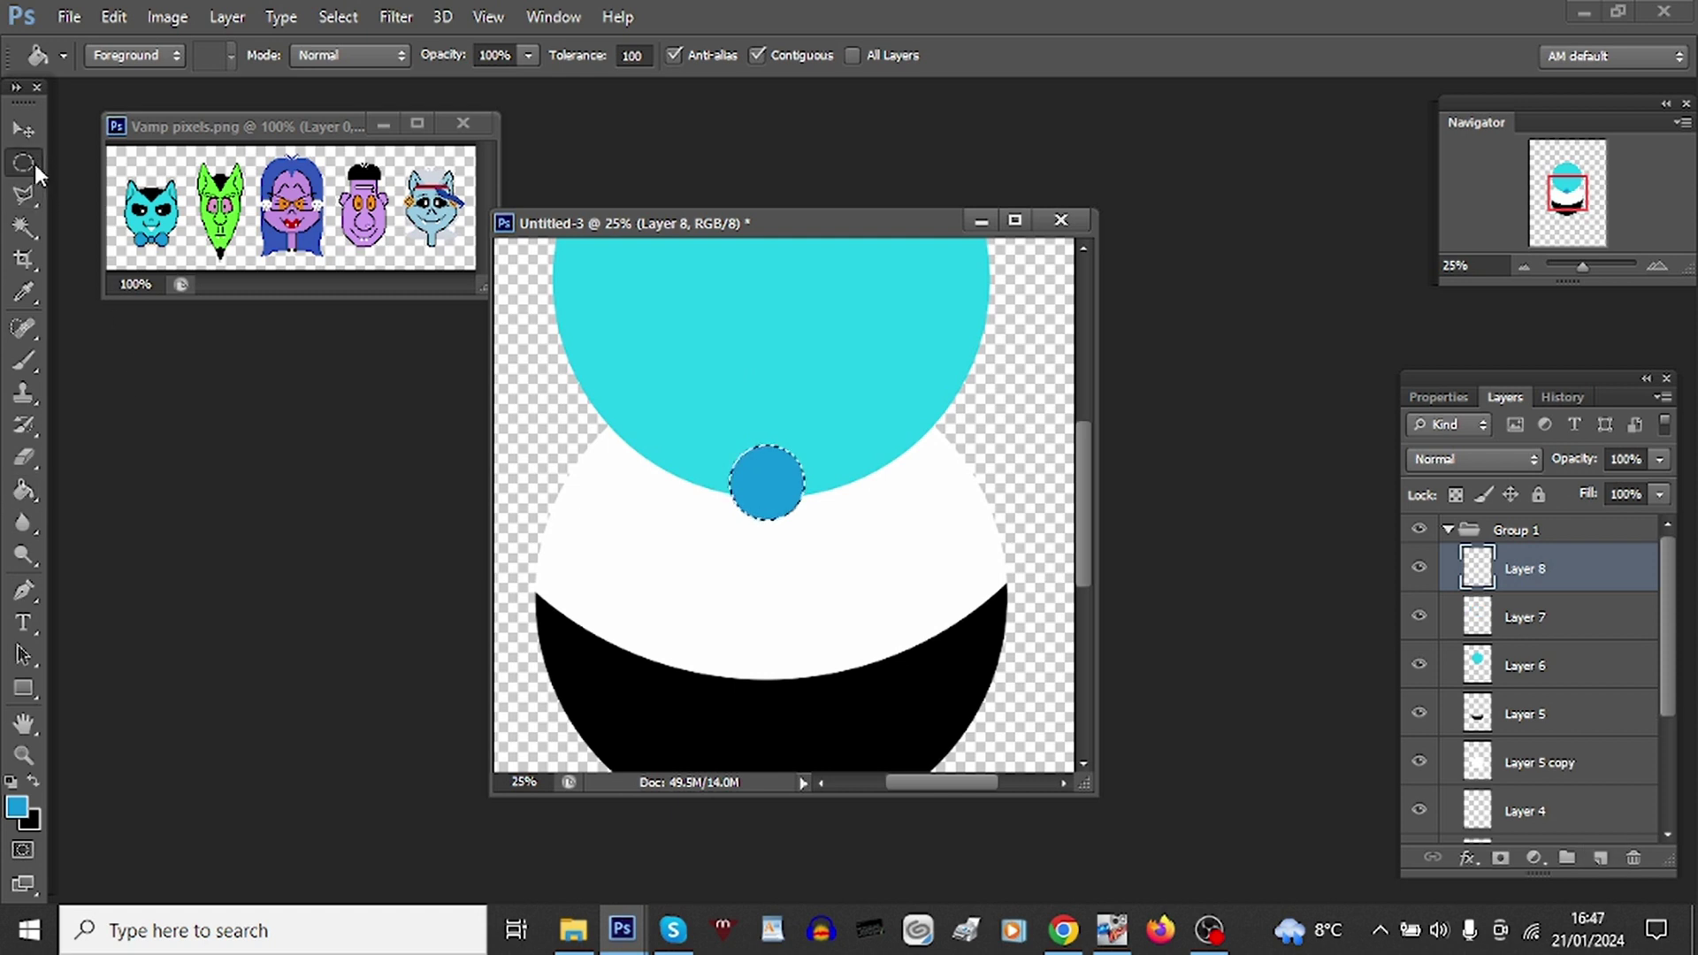
{"action": "left_click", "coordinate": [567, 353]}
{"action": "mouse_move", "coordinate": [585, 375]}
{"action": "left_mouse_down"}
{"action": "mouse_move", "coordinate": [701, 504]}
{"action": "mouse_move", "coordinate": [709, 554]}
{"action": "left_mouse_up"}
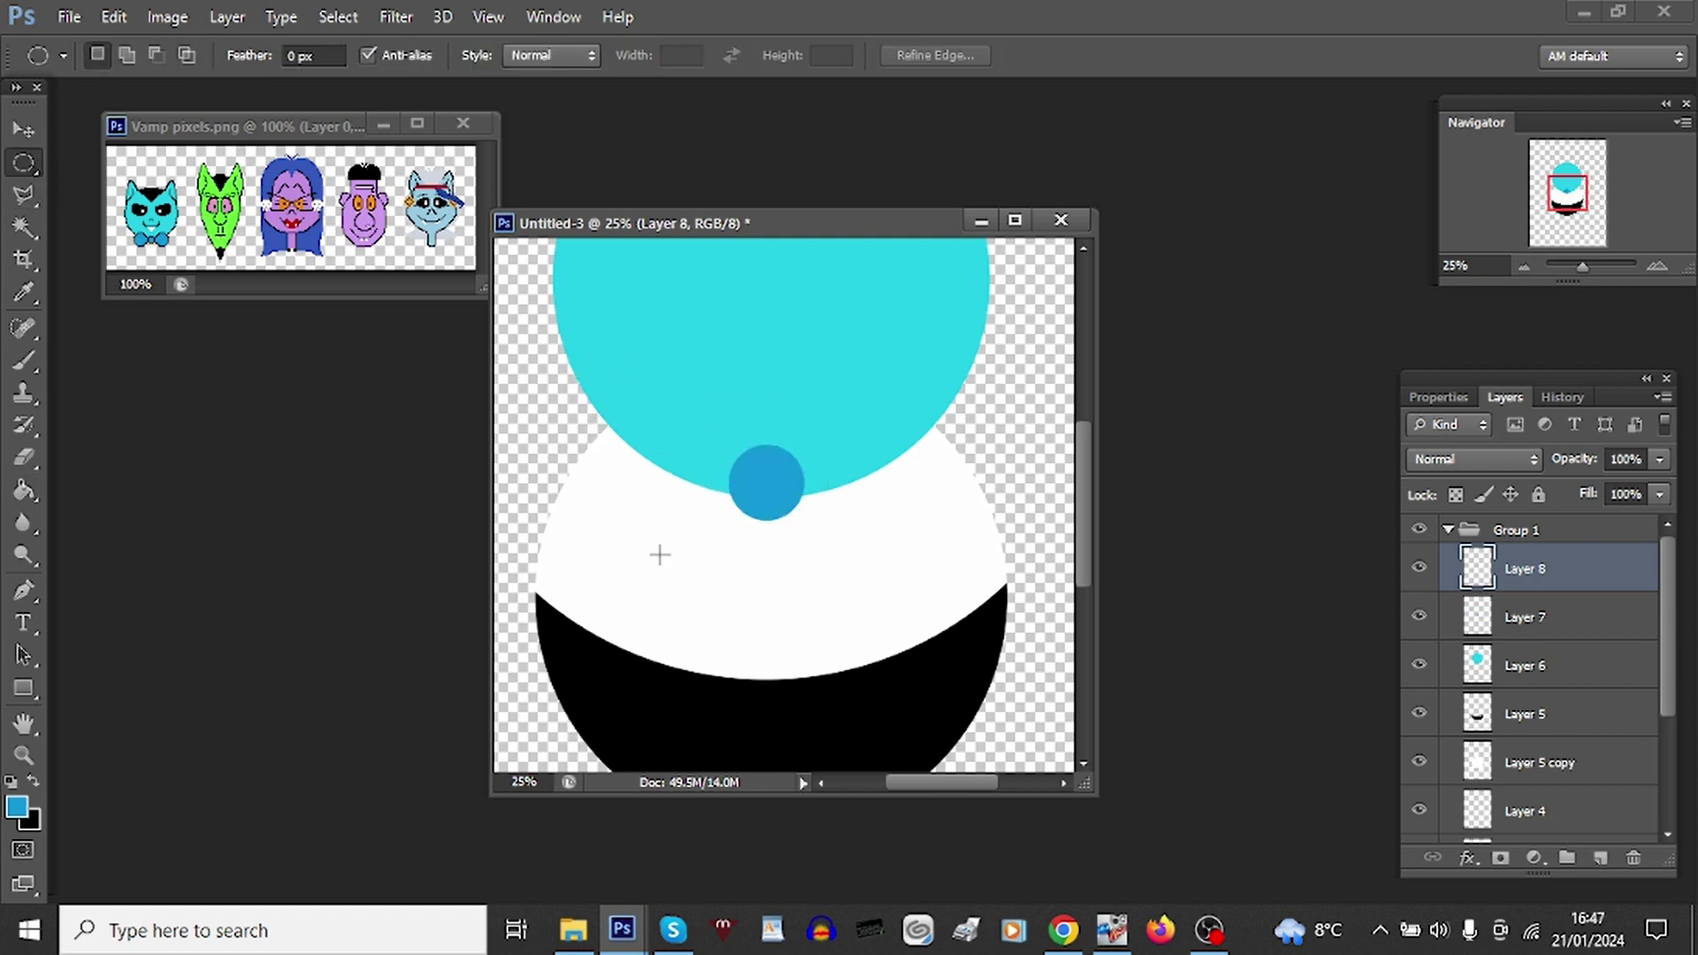
{"action": "left_click", "coordinate": [24, 490]}
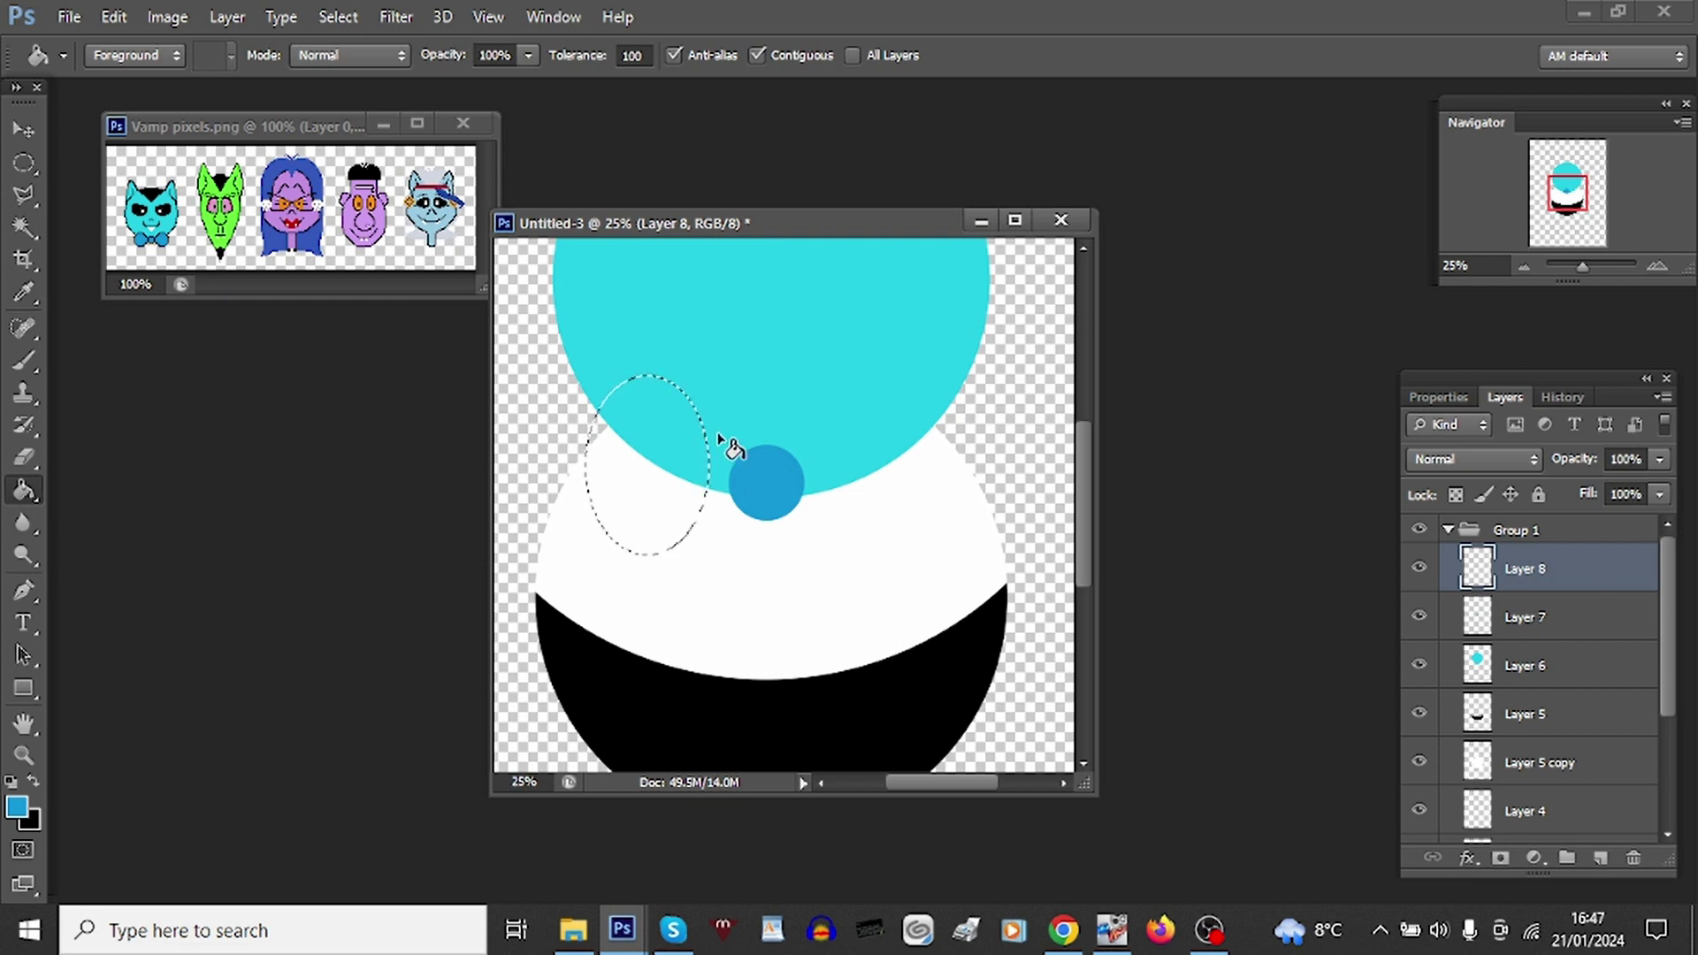
{"action": "left_click", "coordinate": [677, 438]}
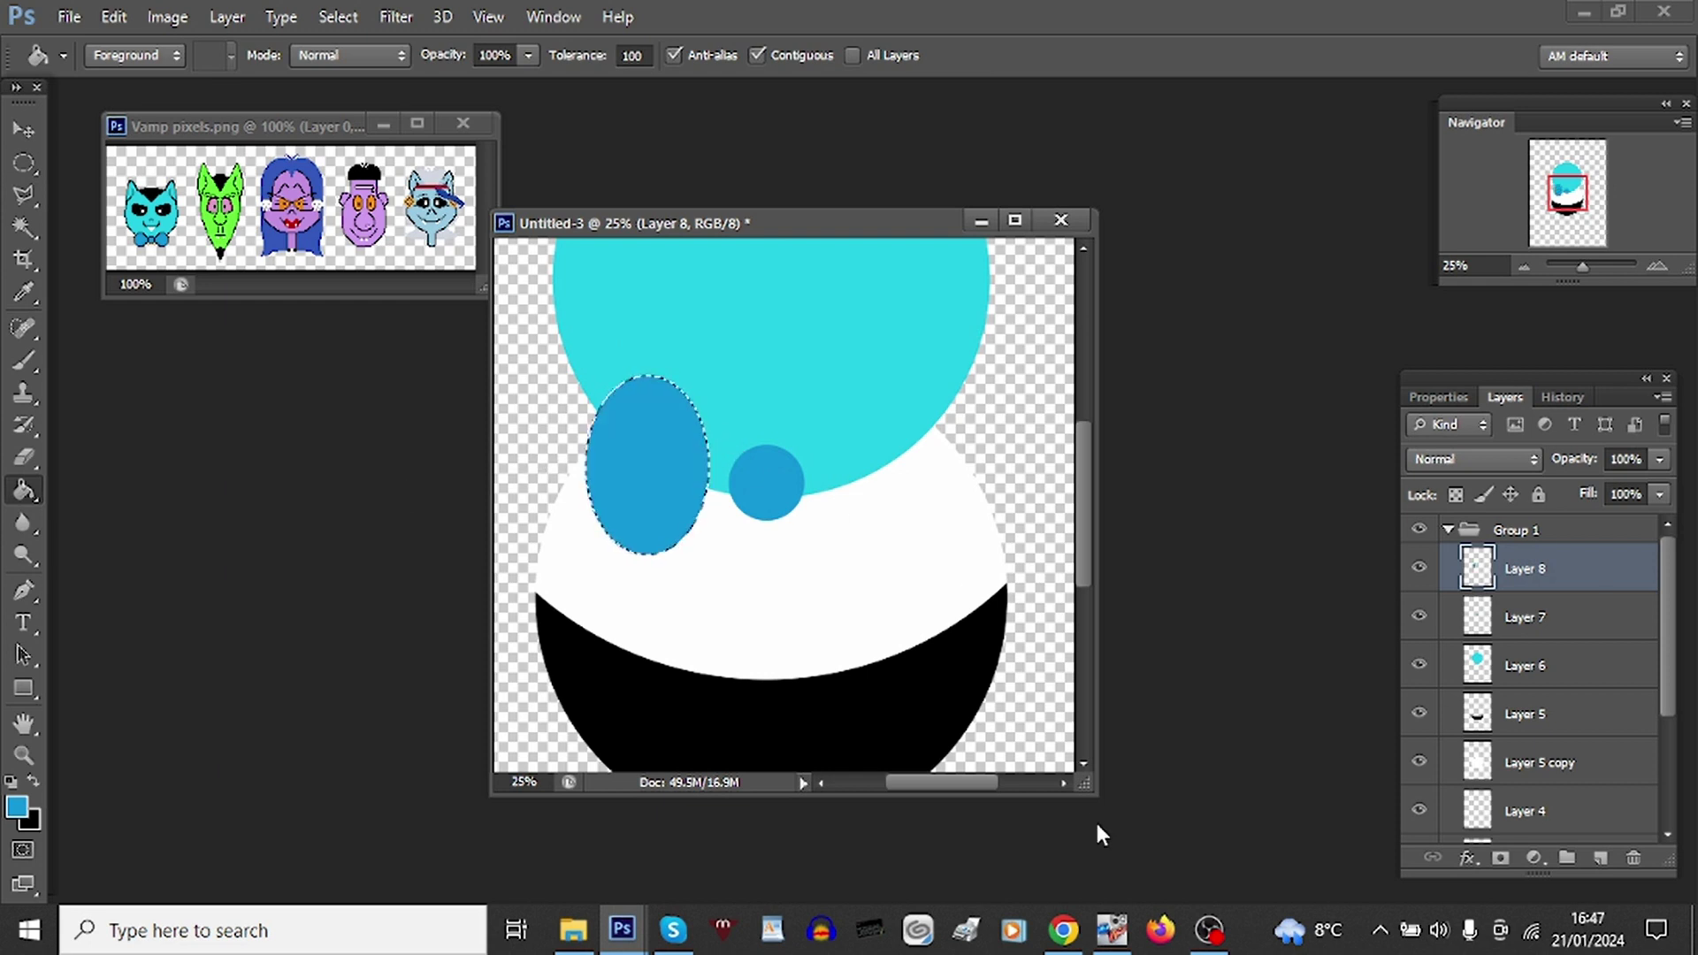
{"action": "left_click", "coordinate": [24, 130]}
{"action": "left_click_drag", "start_coordinate": [658, 487], "coordinate": [690, 498]}
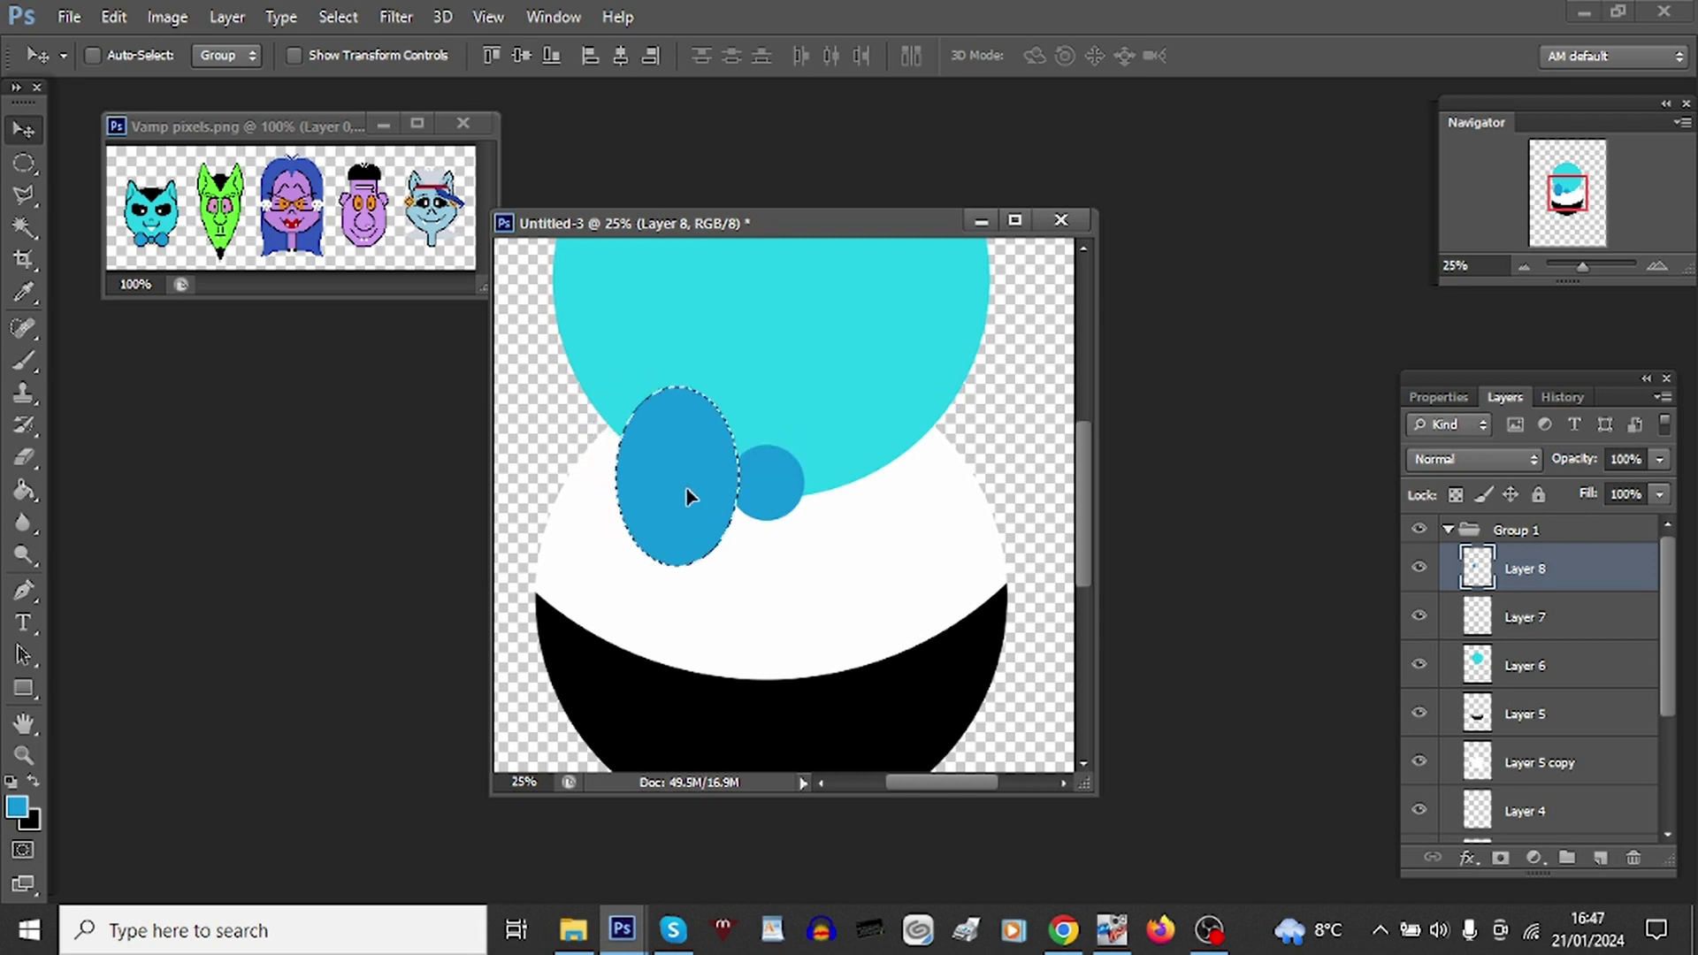
Step: Duplicate the ellipse layer and move the copy to the knot's right side
{"action": "right_click", "coordinate": [1573, 575]}
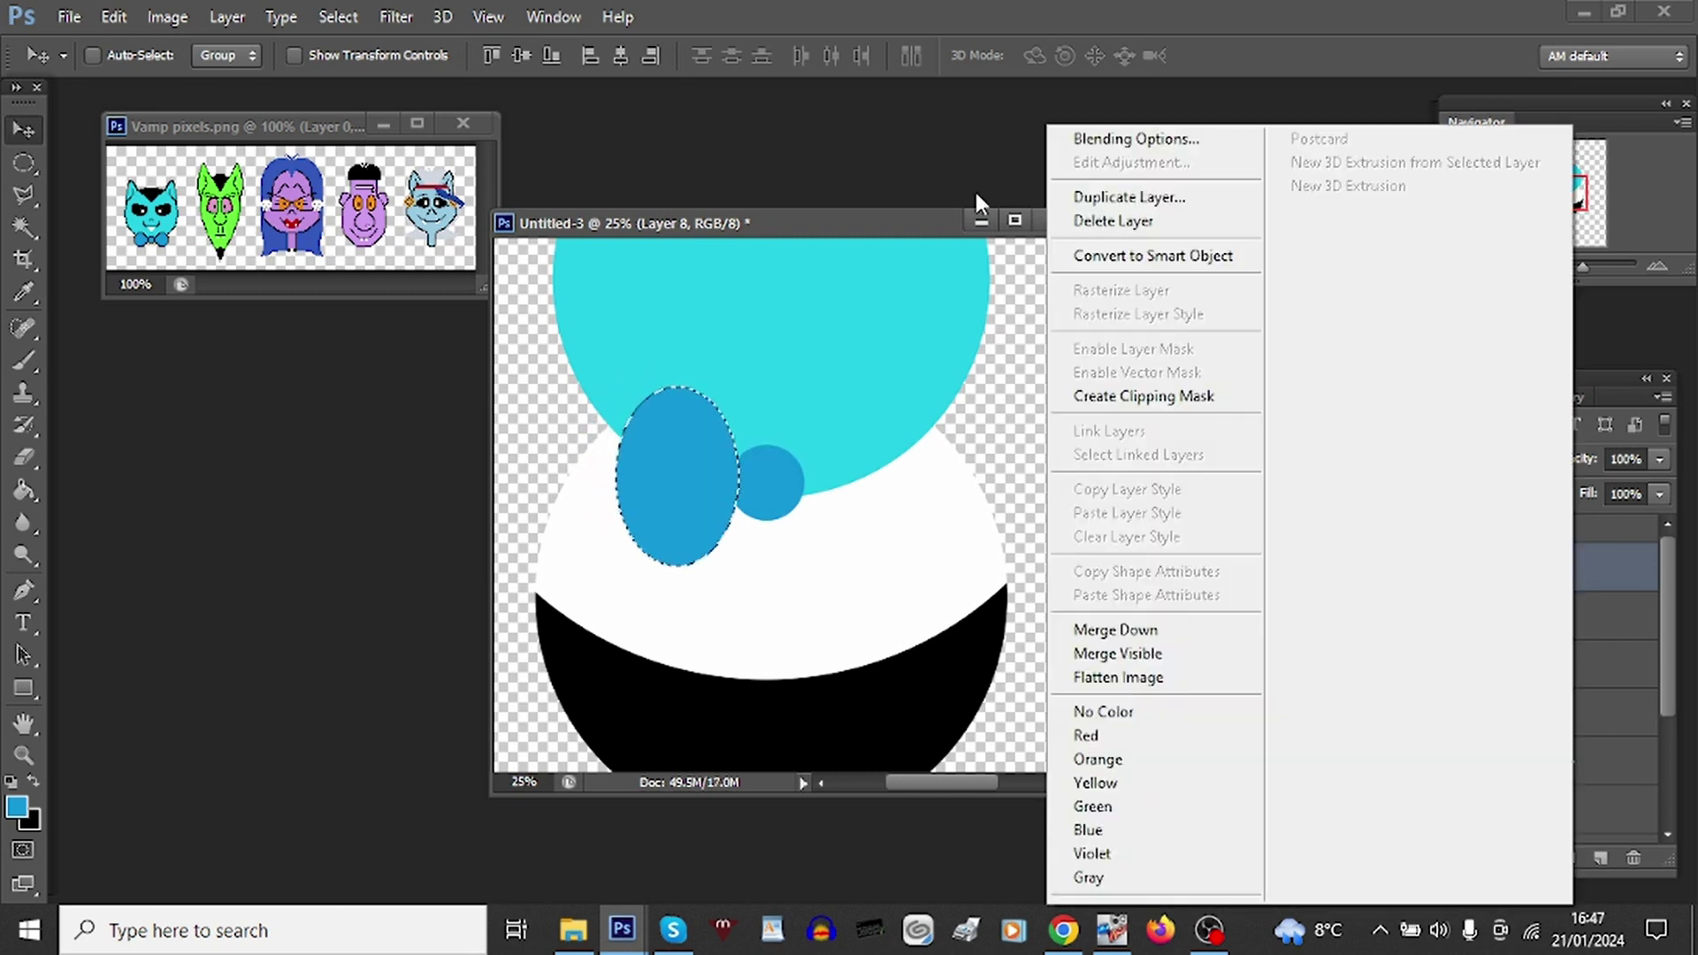
{"action": "left_click", "coordinate": [1059, 197]}
{"action": "key", "text": "Return"}
{"action": "left_click_drag", "start_coordinate": [690, 462], "coordinate": [863, 454]}
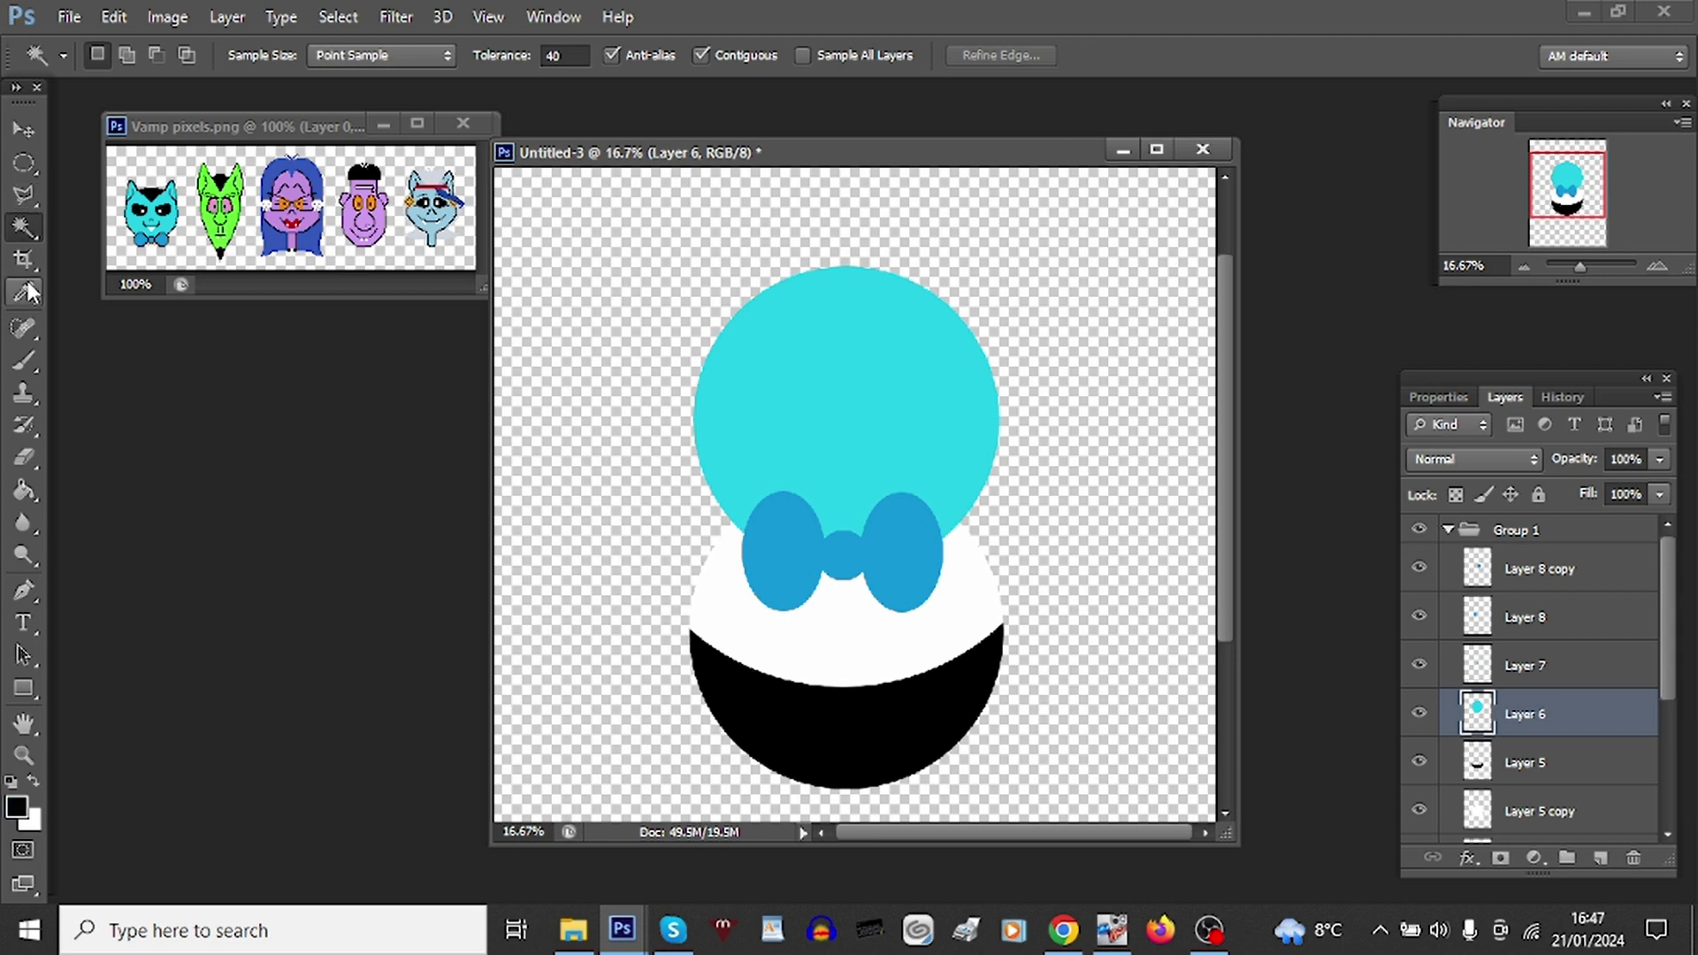
Step: On a new layer, fill a black Polygonal Lasso triangle over the top of the head
{"action": "left_click", "coordinate": [23, 198]}
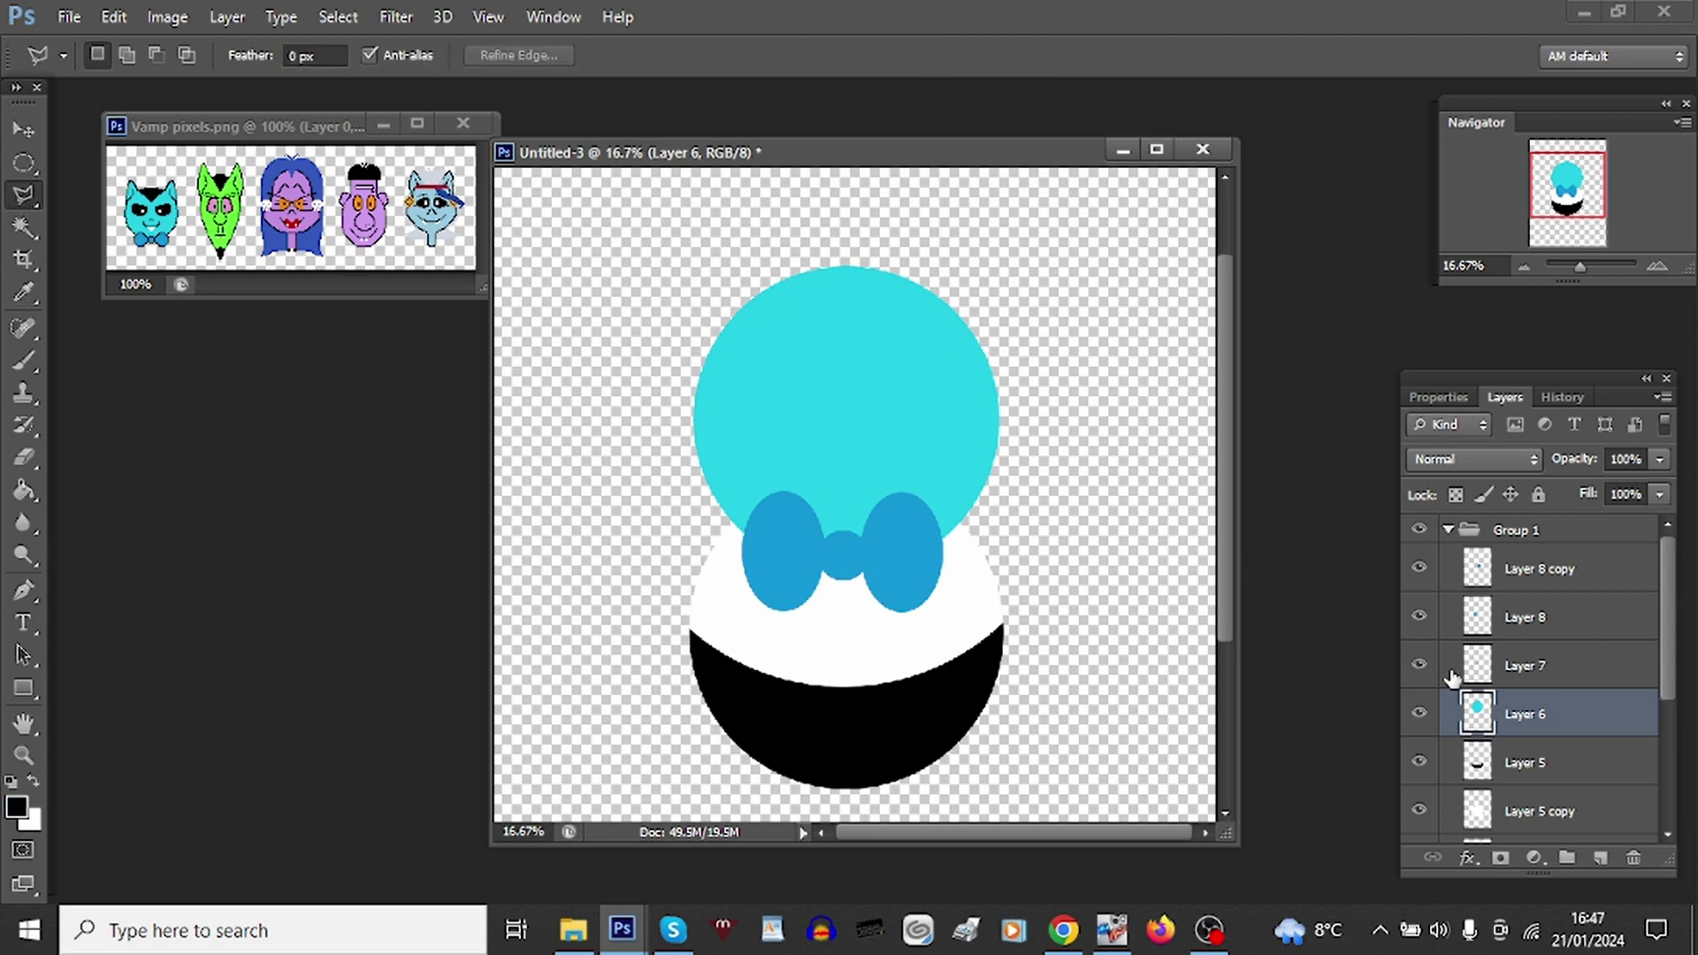
{"action": "left_click", "coordinate": [1600, 858]}
{"action": "left_click", "coordinate": [749, 263]}
{"action": "left_click", "coordinate": [846, 375]}
{"action": "double_click", "coordinate": [865, 233]}
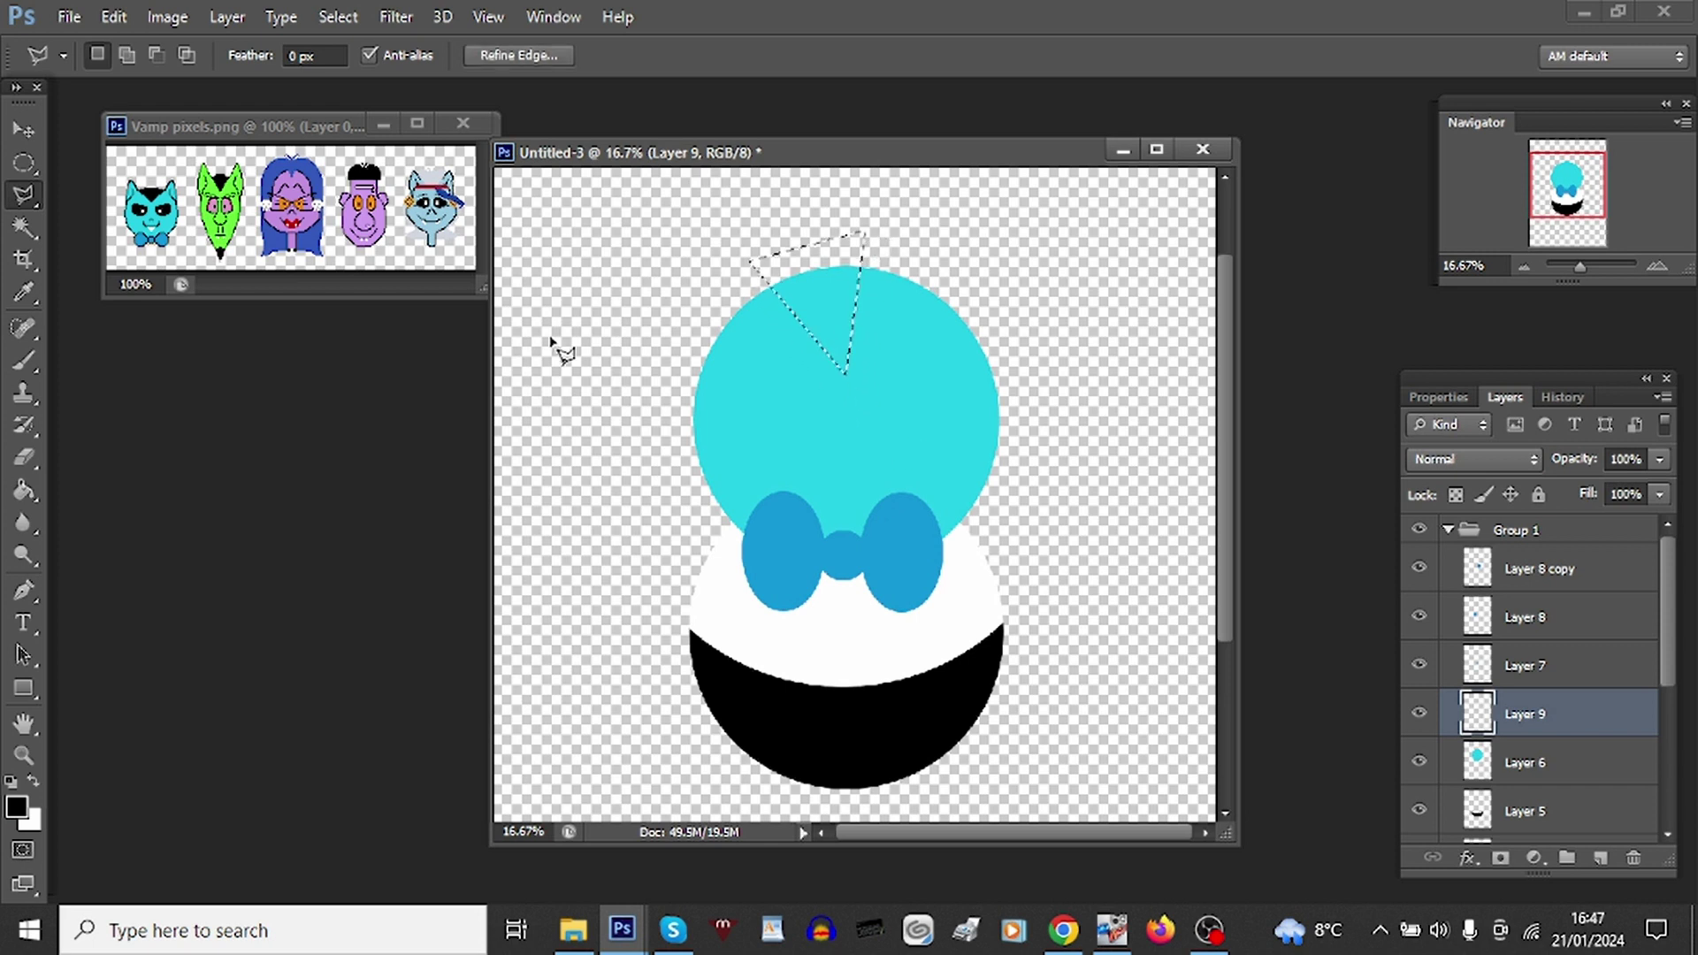
{"action": "left_click", "coordinate": [24, 490]}
{"action": "left_click", "coordinate": [828, 265]}
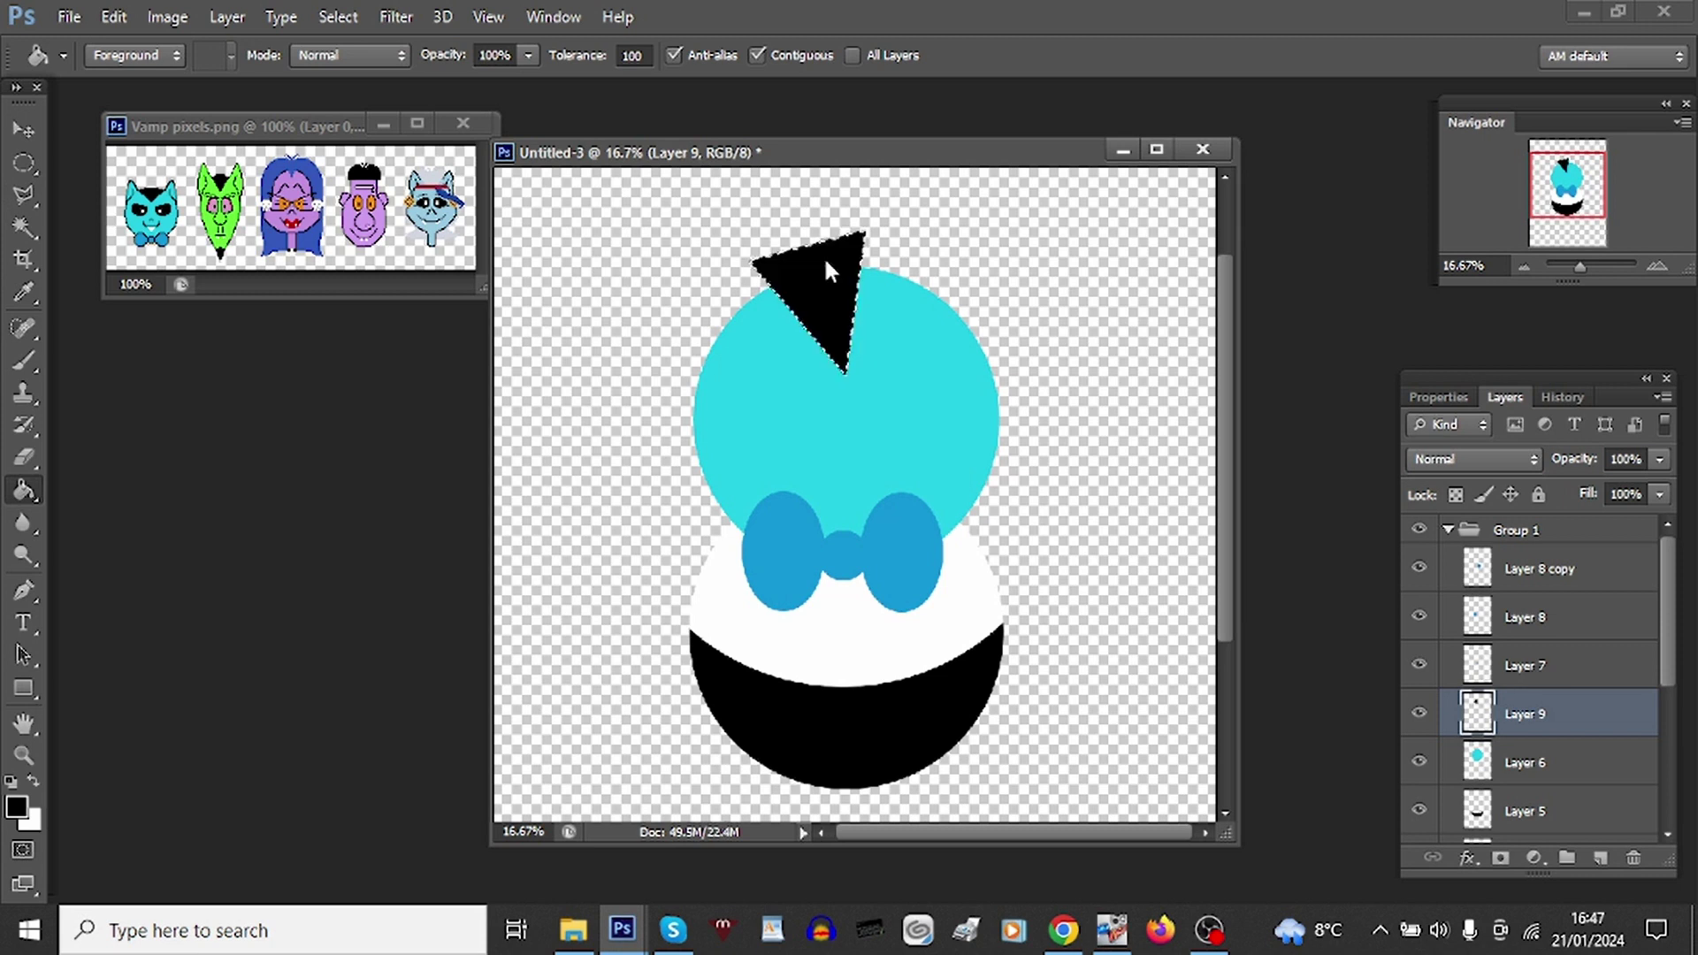
{"action": "left_click", "coordinate": [16, 234]}
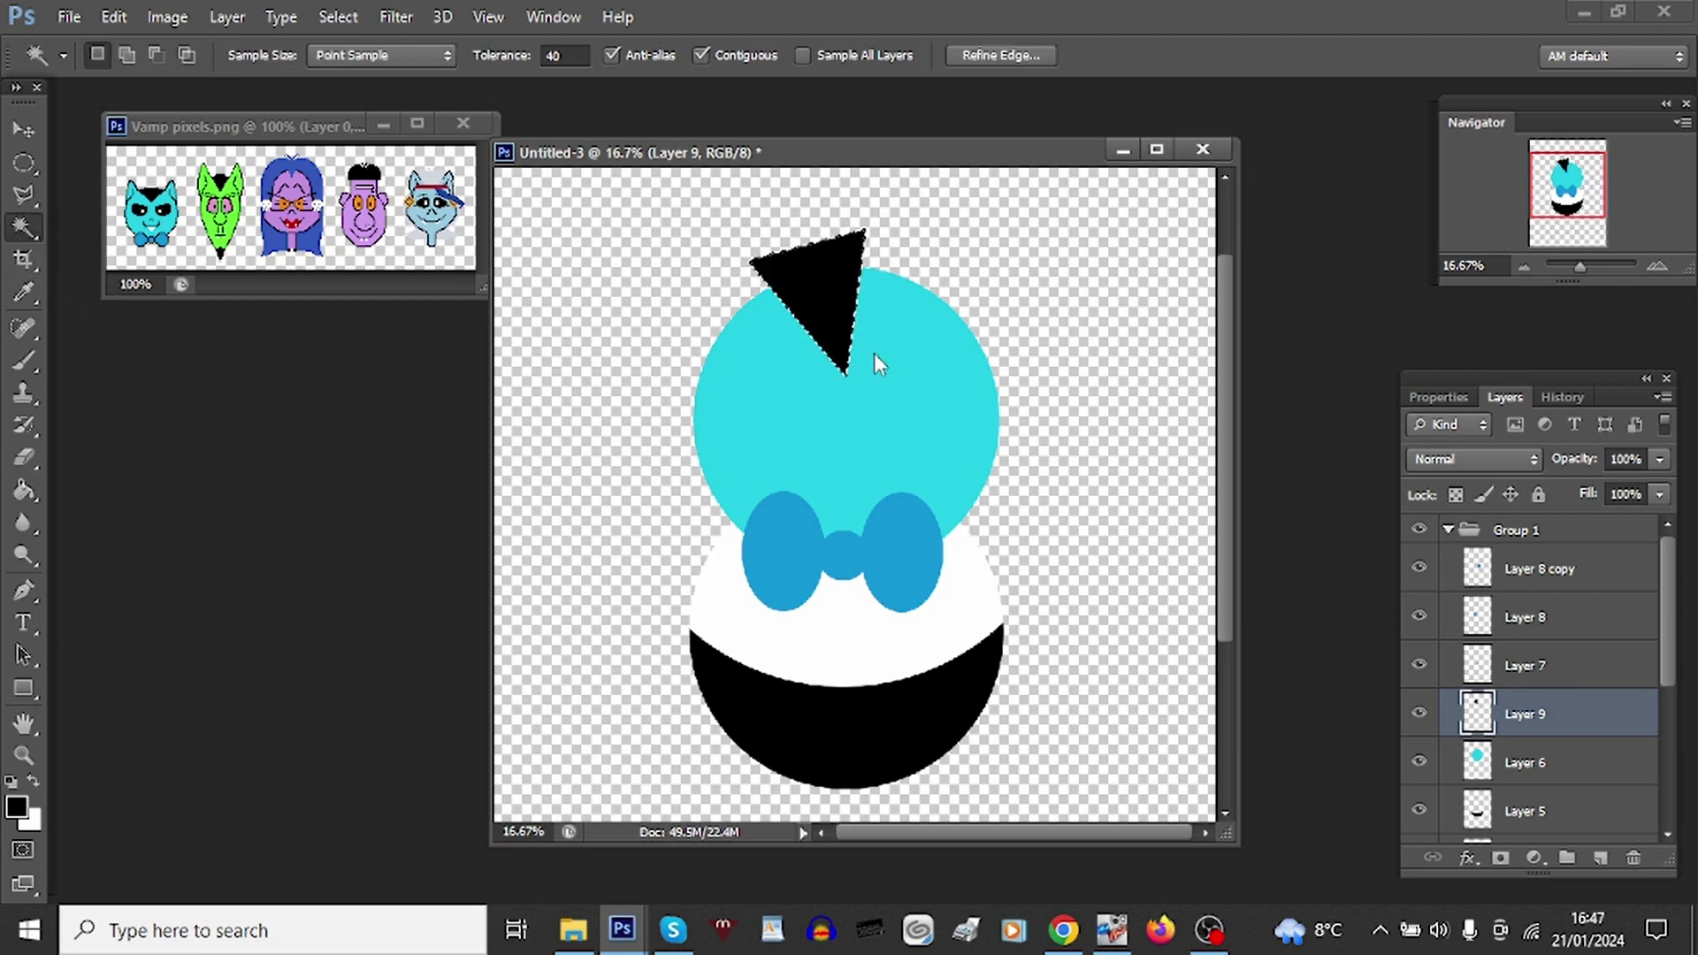
{"action": "key", "text": "ctrl+d"}
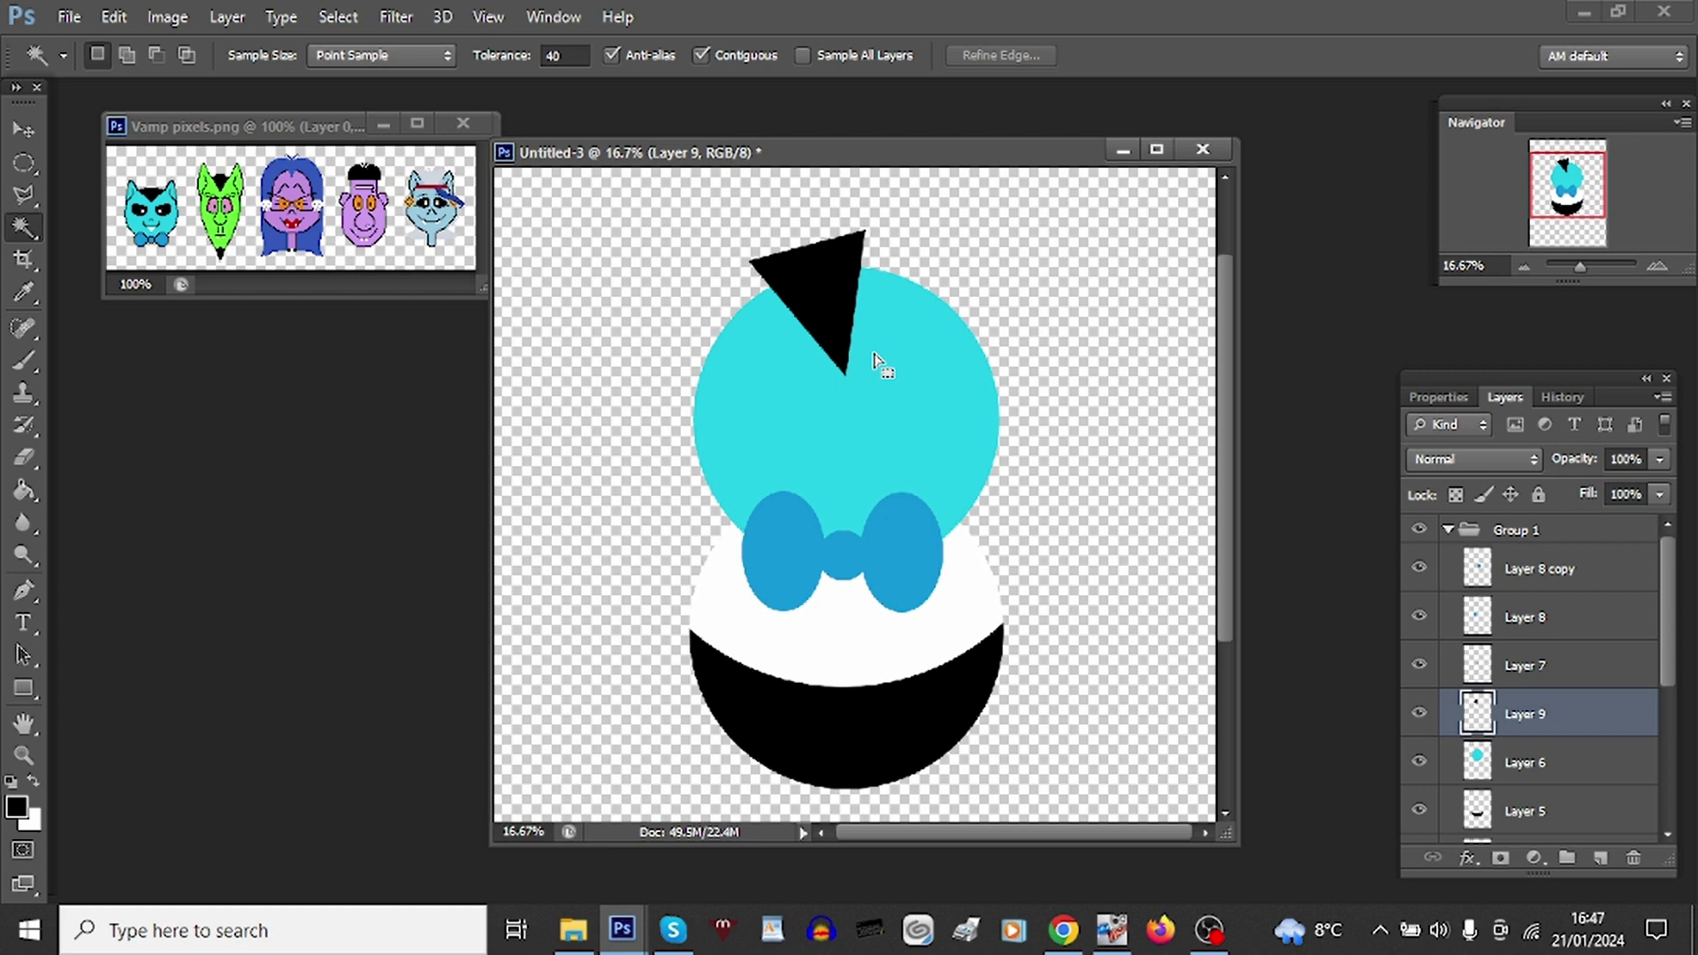
Step: Trim the wedge by deleting everything outside the cyan head circle's selection
{"action": "left_click", "coordinate": [1604, 776]}
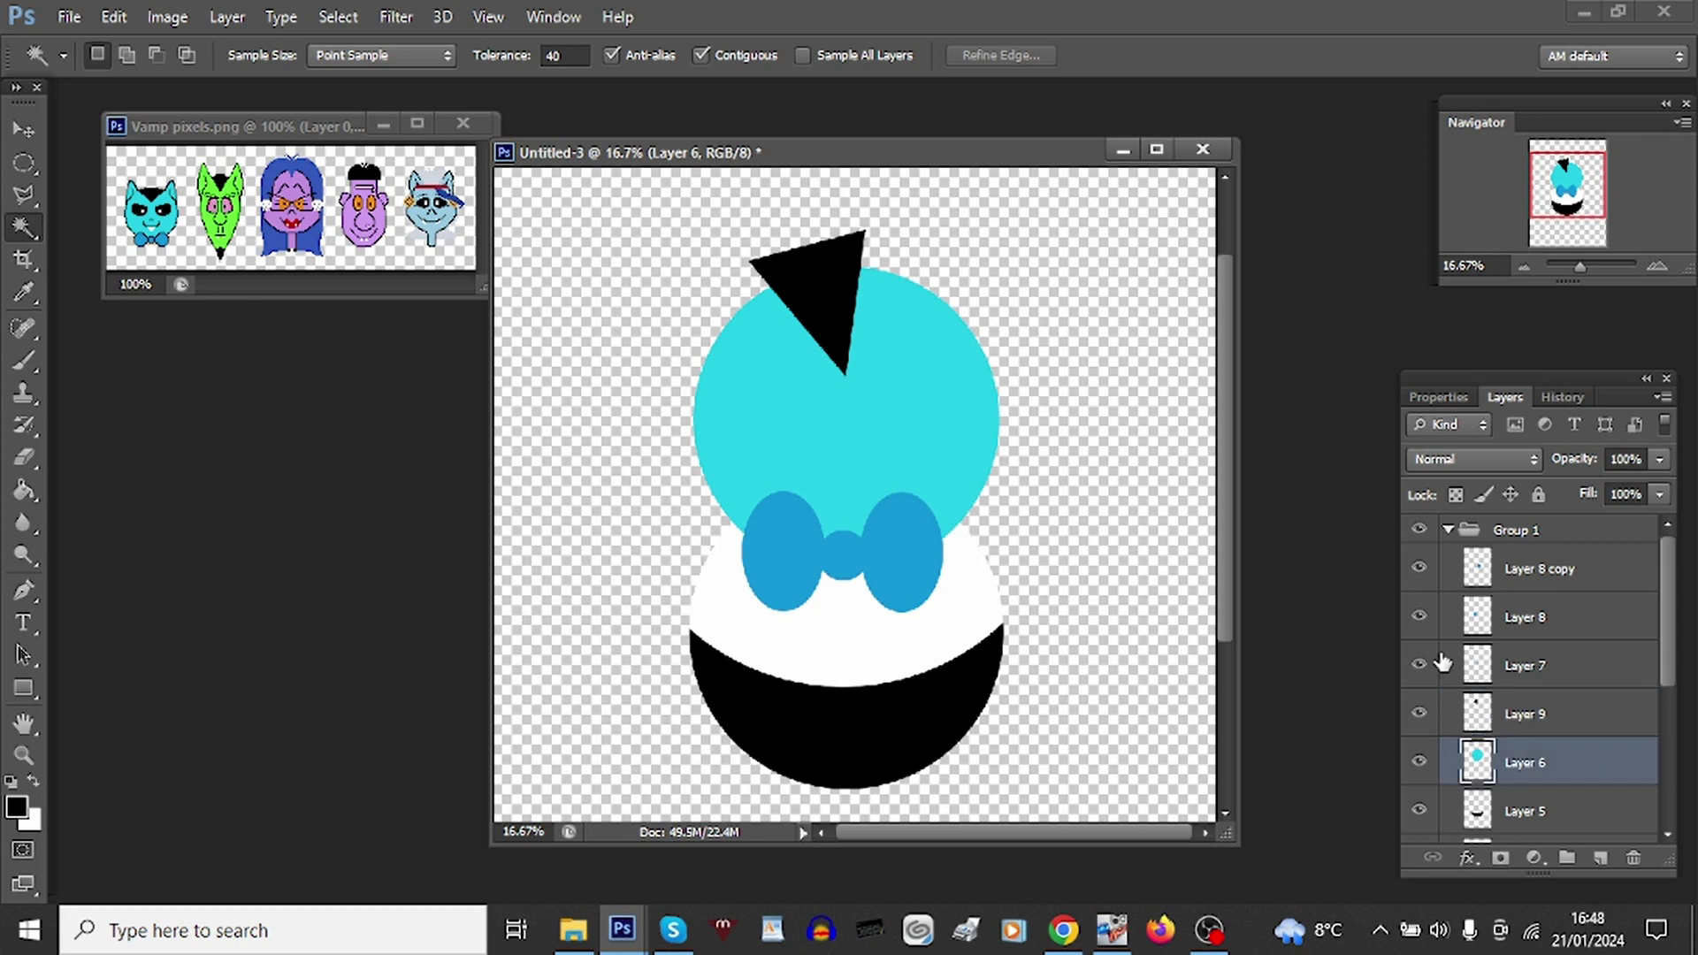
{"action": "left_click", "coordinate": [953, 267]}
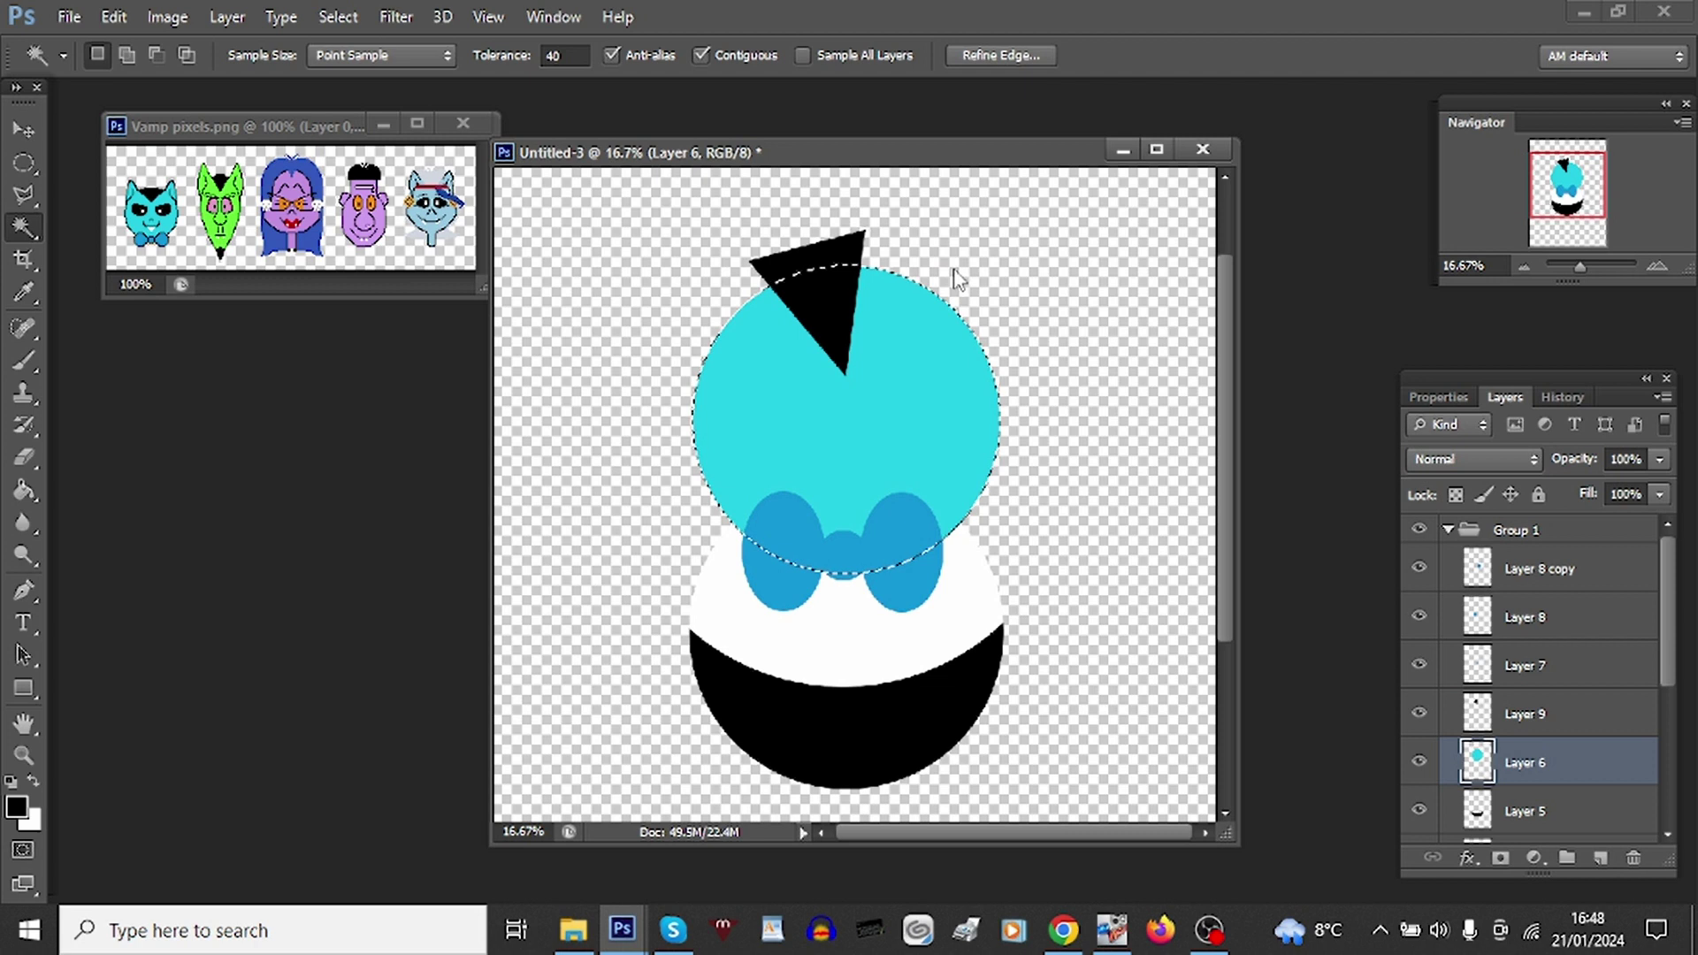
{"action": "left_click", "coordinate": [1517, 720]}
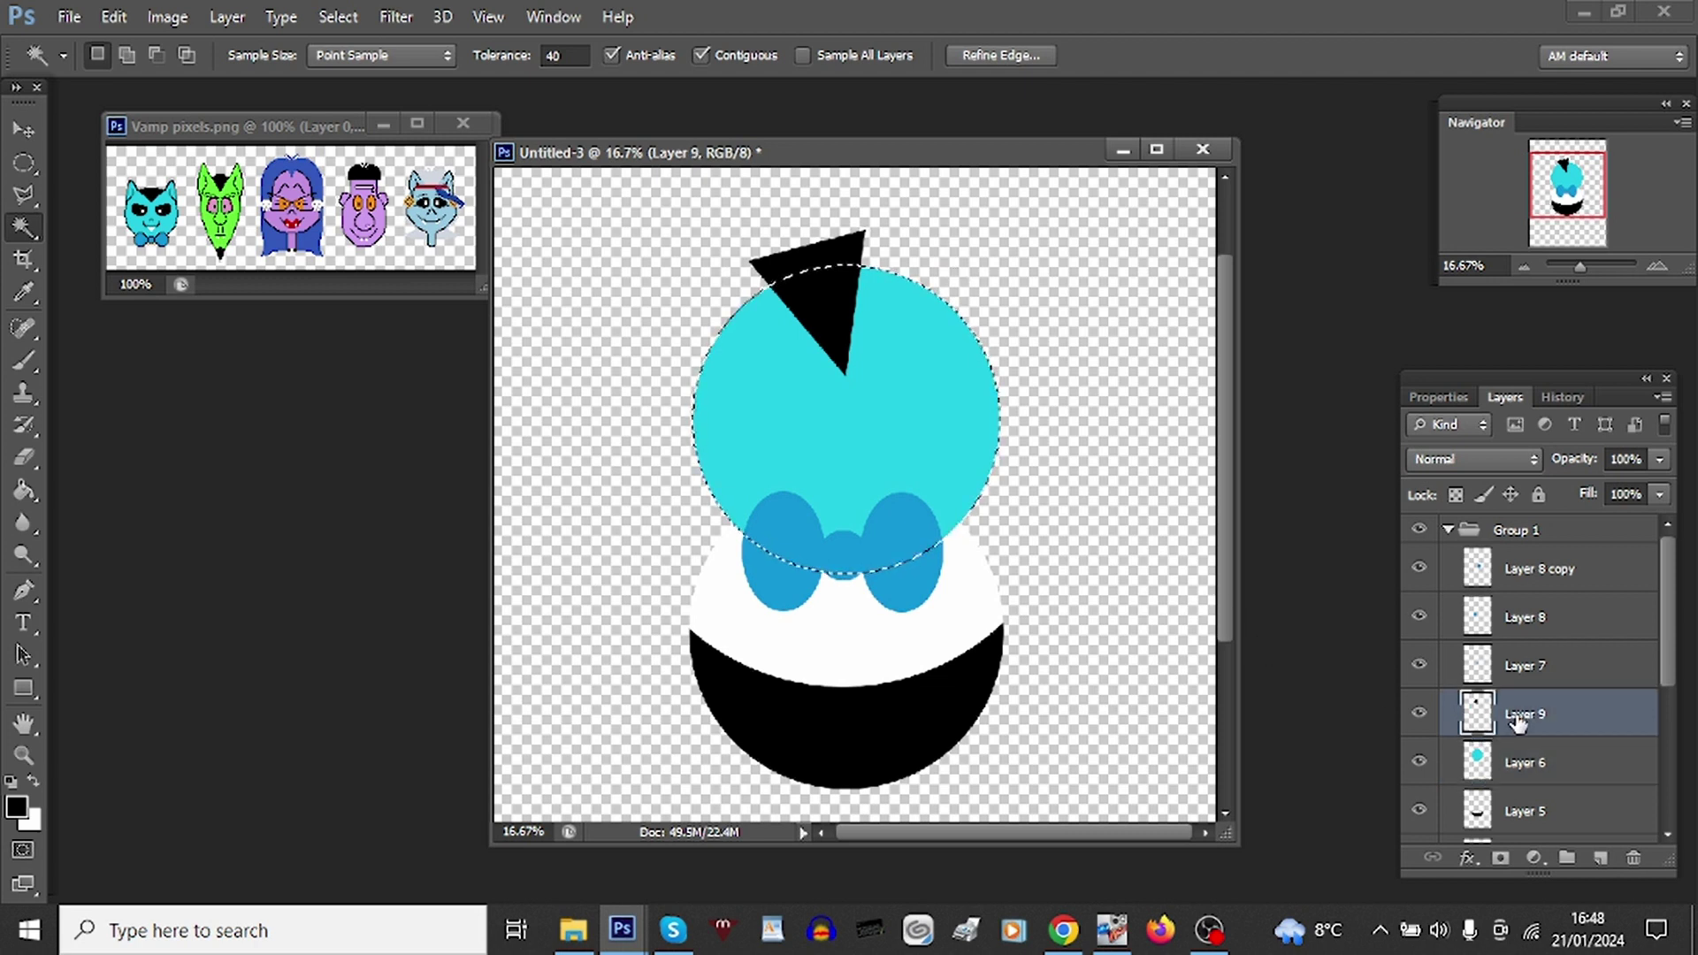
{"action": "key", "text": "ctrl+shift+i"}
{"action": "key", "text": "Delete"}
{"action": "key", "text": "ctrl+d"}
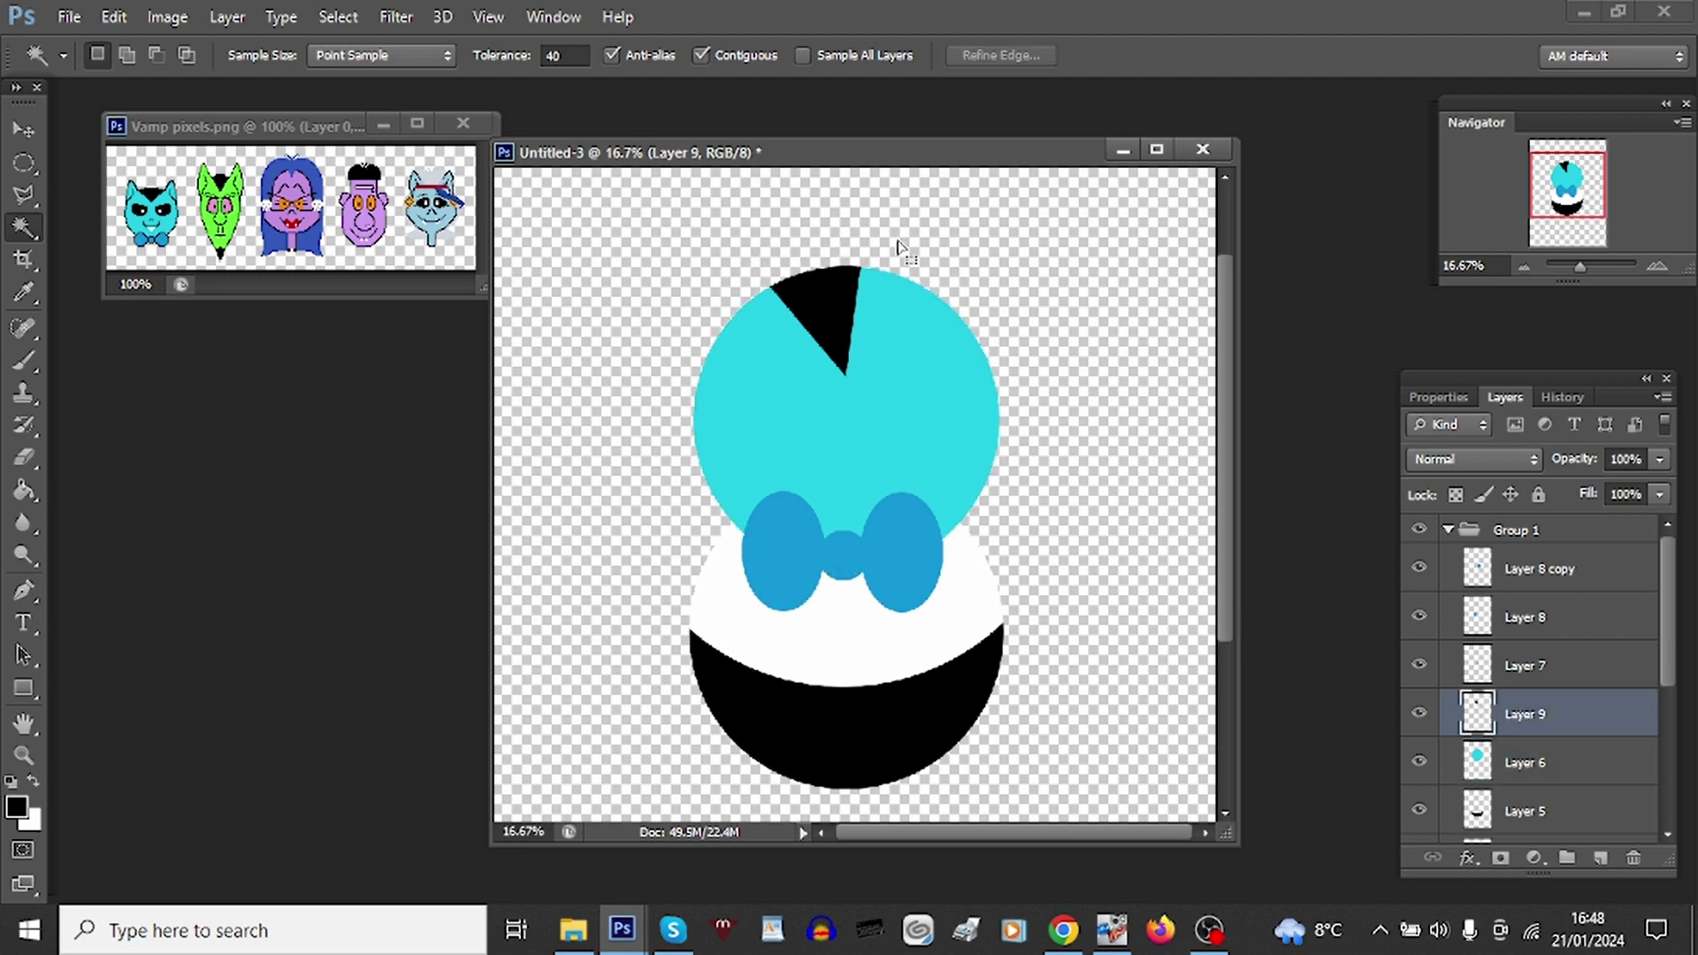
{"action": "right_click", "coordinate": [1561, 718]}
Step: Duplicate the wedge, flip the copy horizontally, and move it to the head's top centre
{"action": "left_click", "coordinate": [1097, 199]}
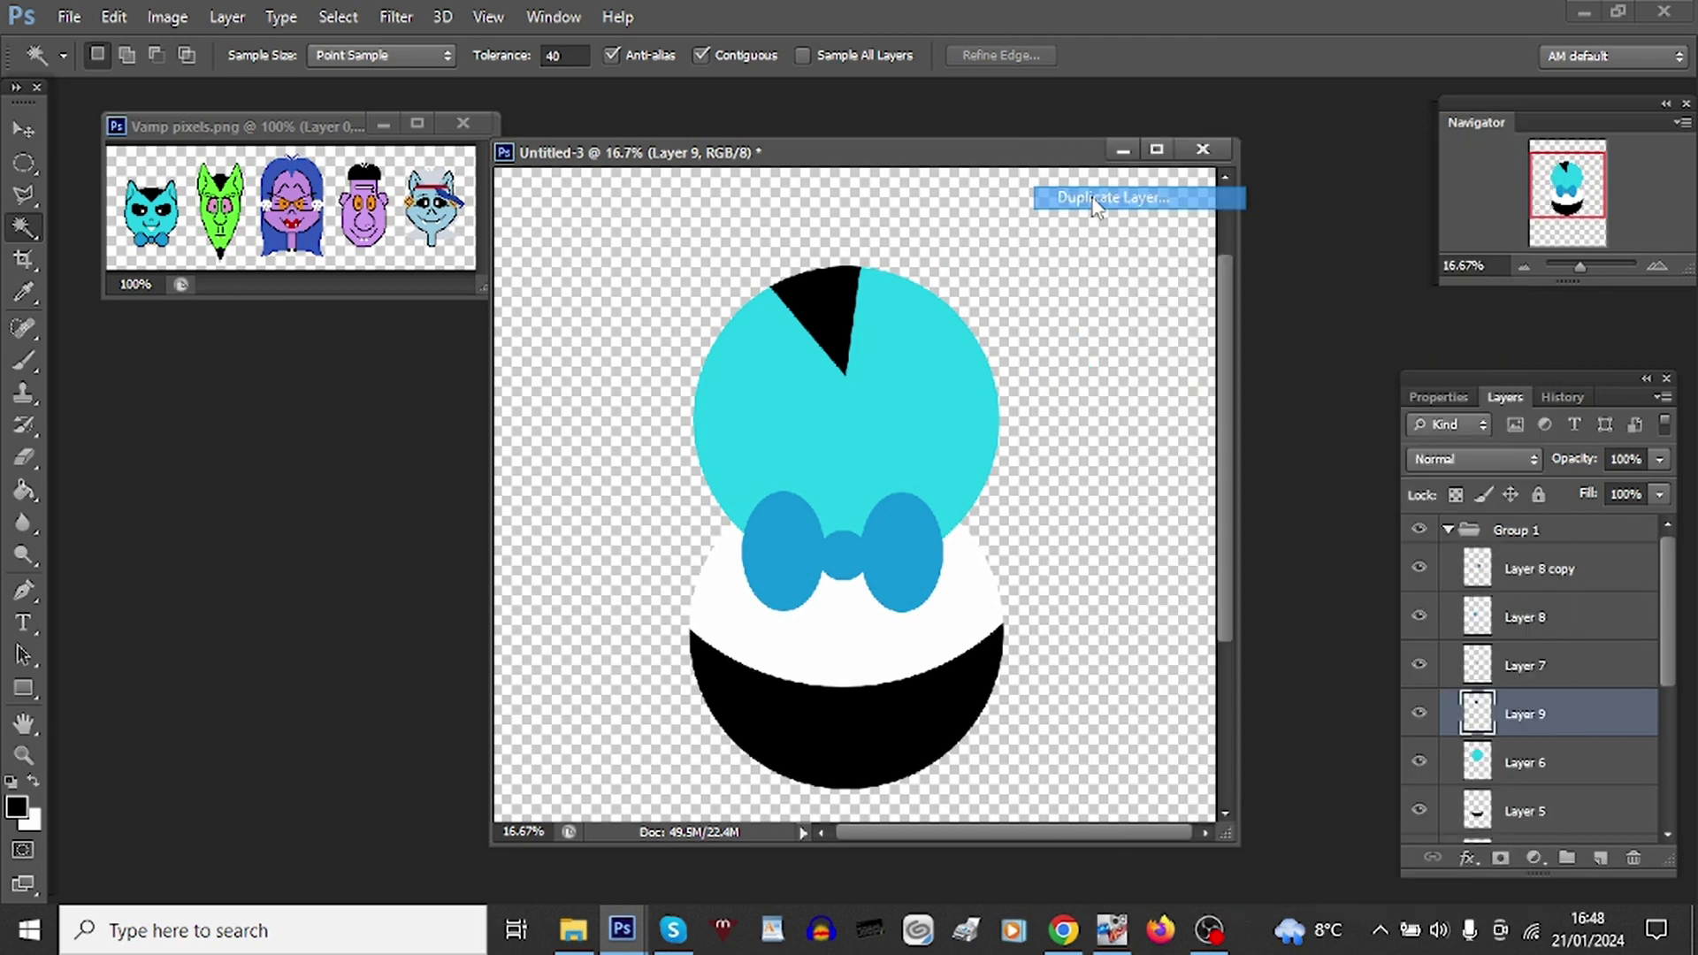
{"action": "key", "text": "Return"}
{"action": "left_click", "coordinate": [114, 17]}
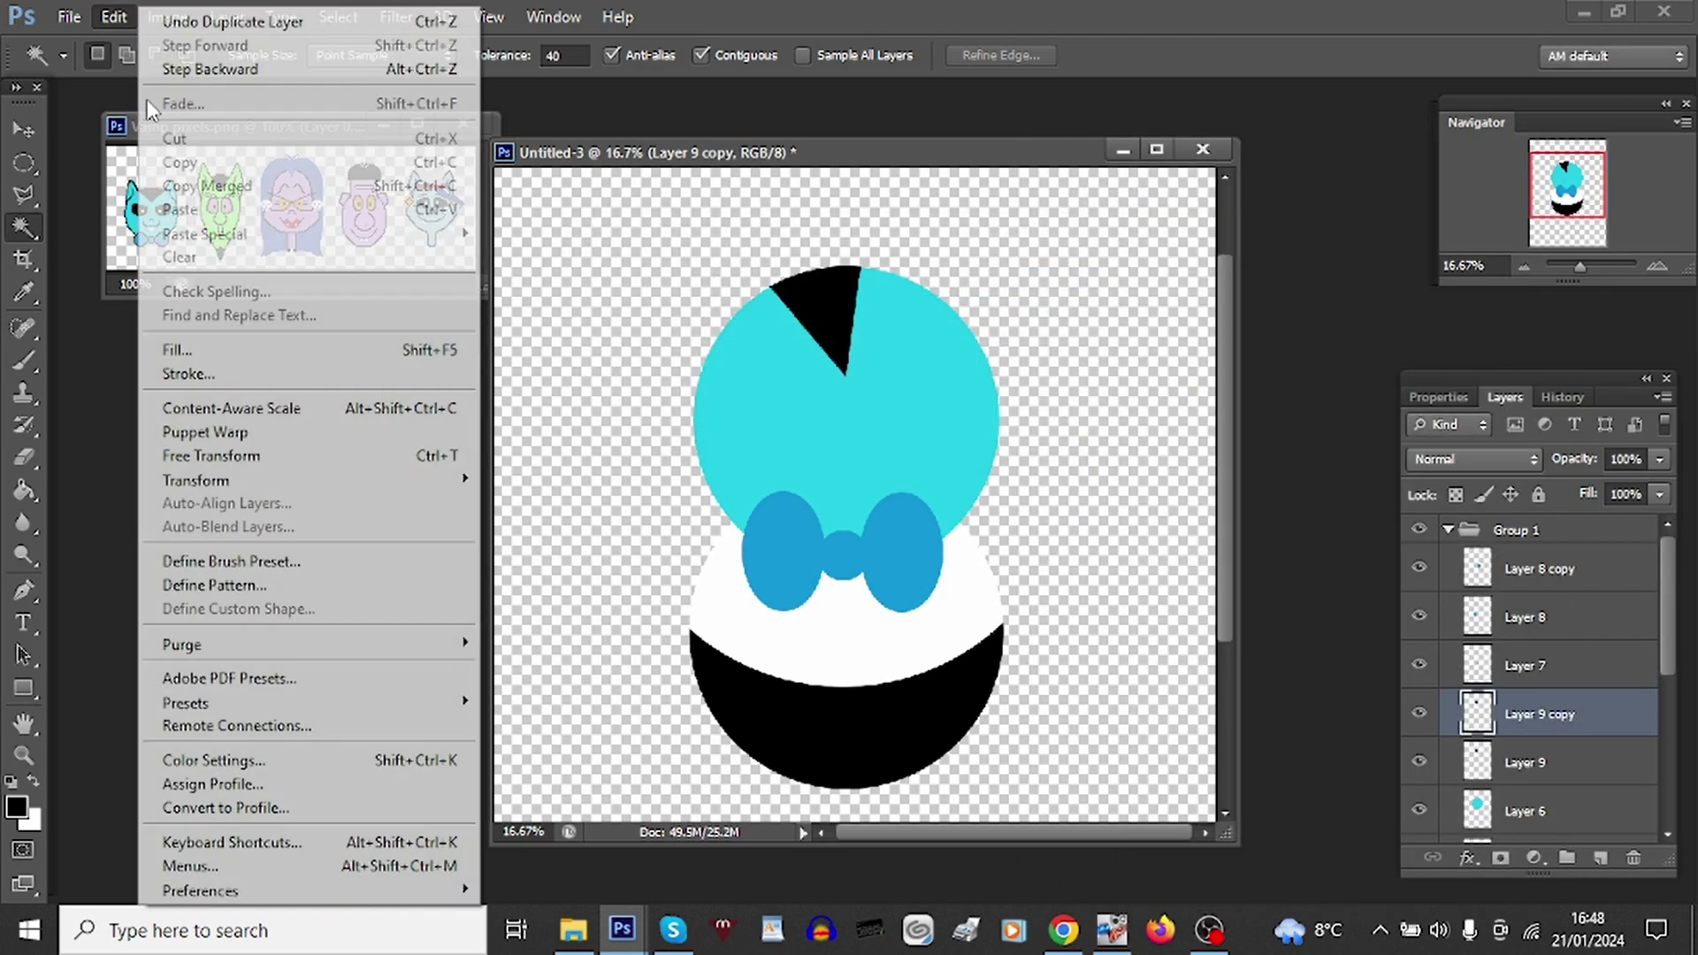
{"action": "mouse_move", "coordinate": [221, 482]}
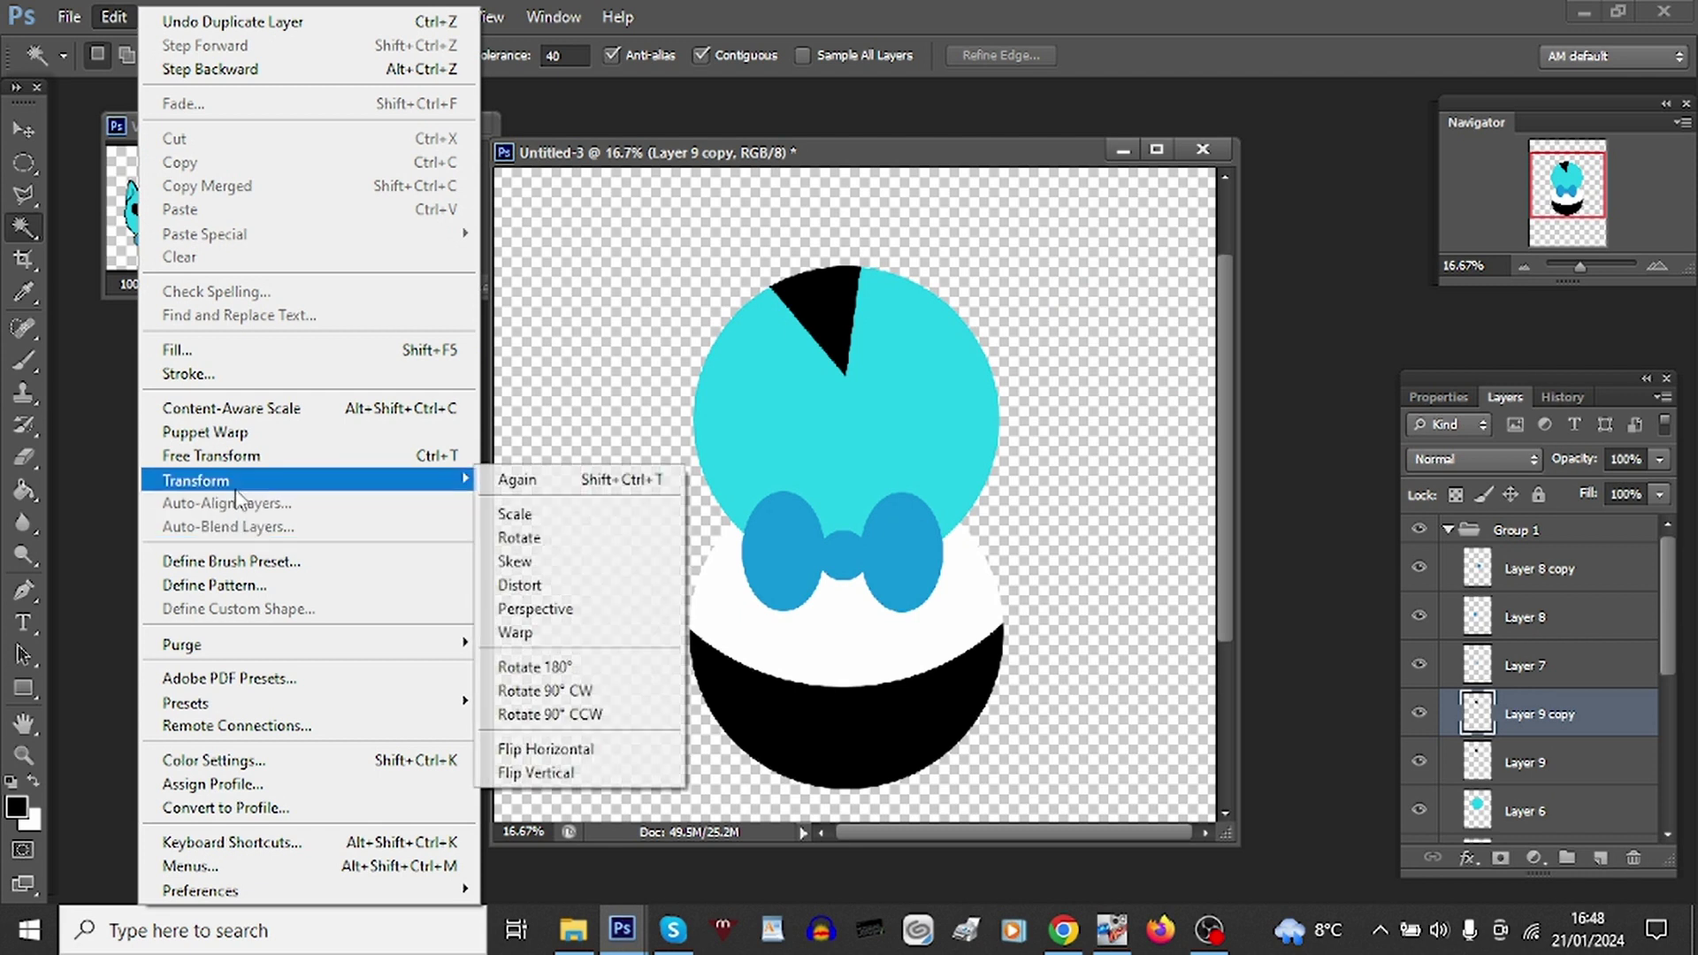
{"action": "left_click", "coordinate": [650, 750]}
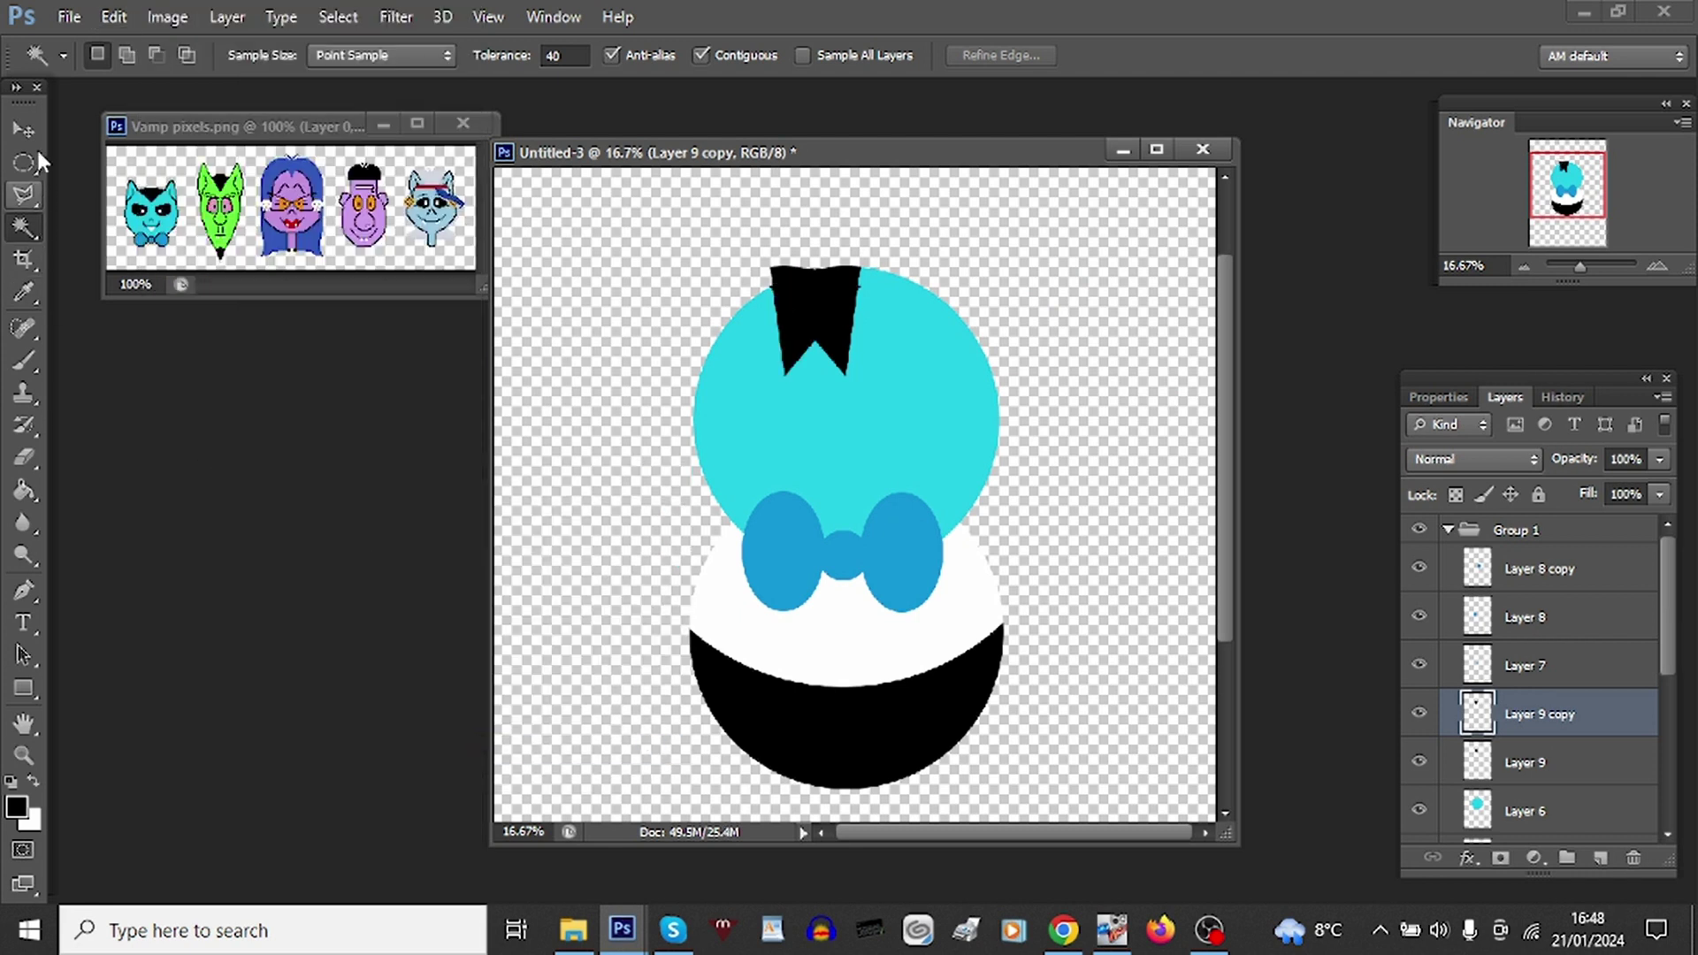
{"action": "key", "text": "v"}
{"action": "left_click_drag", "start_coordinate": [797, 298], "coordinate": [880, 312]}
Step: Merge the mirrored wedge down into Layer 9 to form the V hairline
{"action": "scroll", "coordinate": [781, 322], "scroll_direction": "up", "scroll_amount": 1}
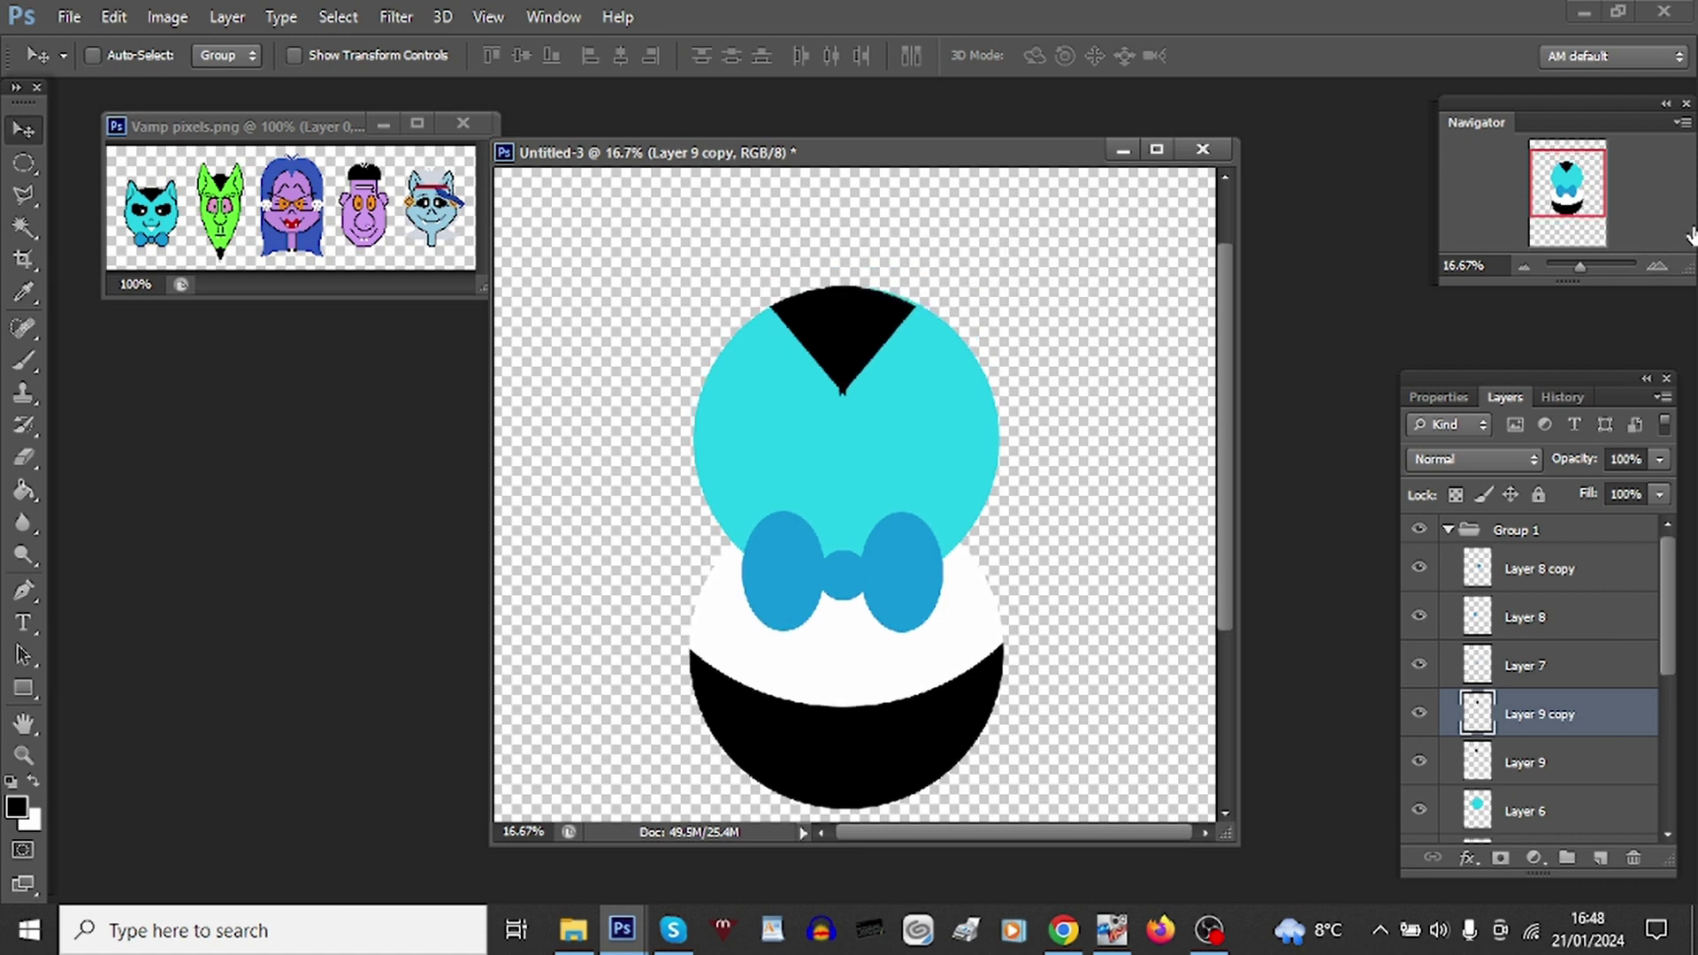
{"action": "left_click", "coordinate": [1659, 266]}
{"action": "left_click", "coordinate": [1659, 265]}
{"action": "left_click", "coordinate": [1659, 265]}
{"action": "scroll", "coordinate": [655, 274], "scroll_direction": "up", "scroll_amount": 4}
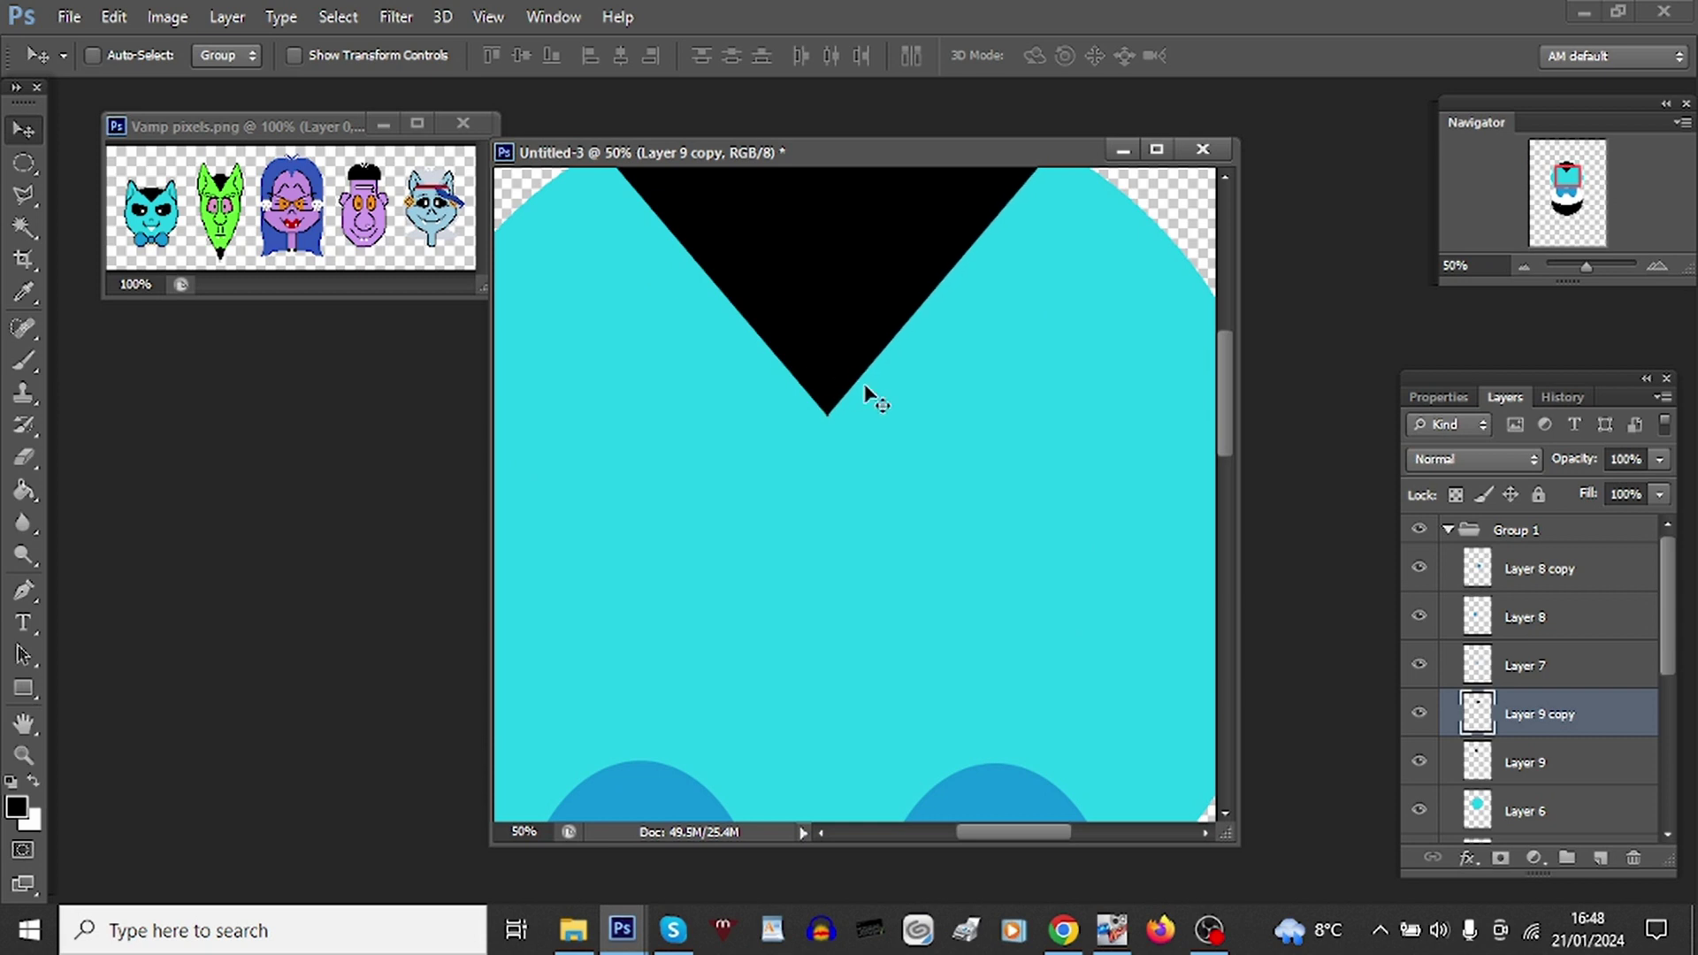
{"action": "scroll", "coordinate": [866, 390], "scroll_direction": "up", "scroll_amount": 3}
{"action": "scroll", "coordinate": [876, 400], "scroll_direction": "up", "scroll_amount": 2}
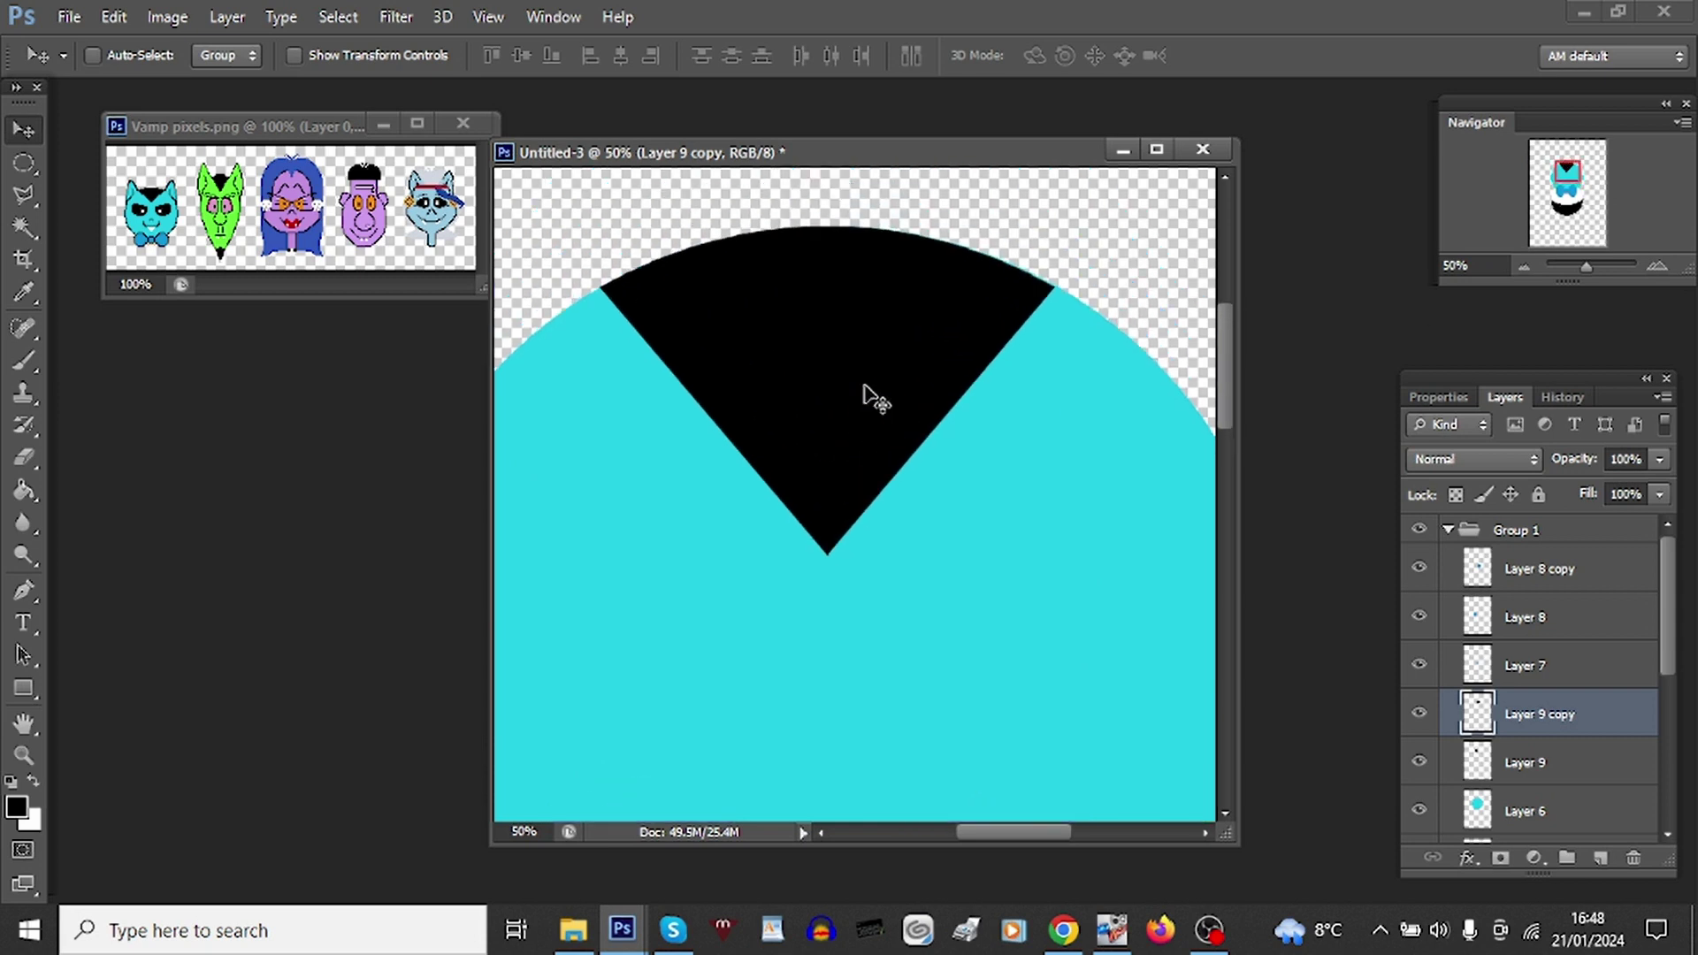
{"action": "right_click", "coordinate": [1518, 725]}
{"action": "left_click", "coordinate": [1176, 631]}
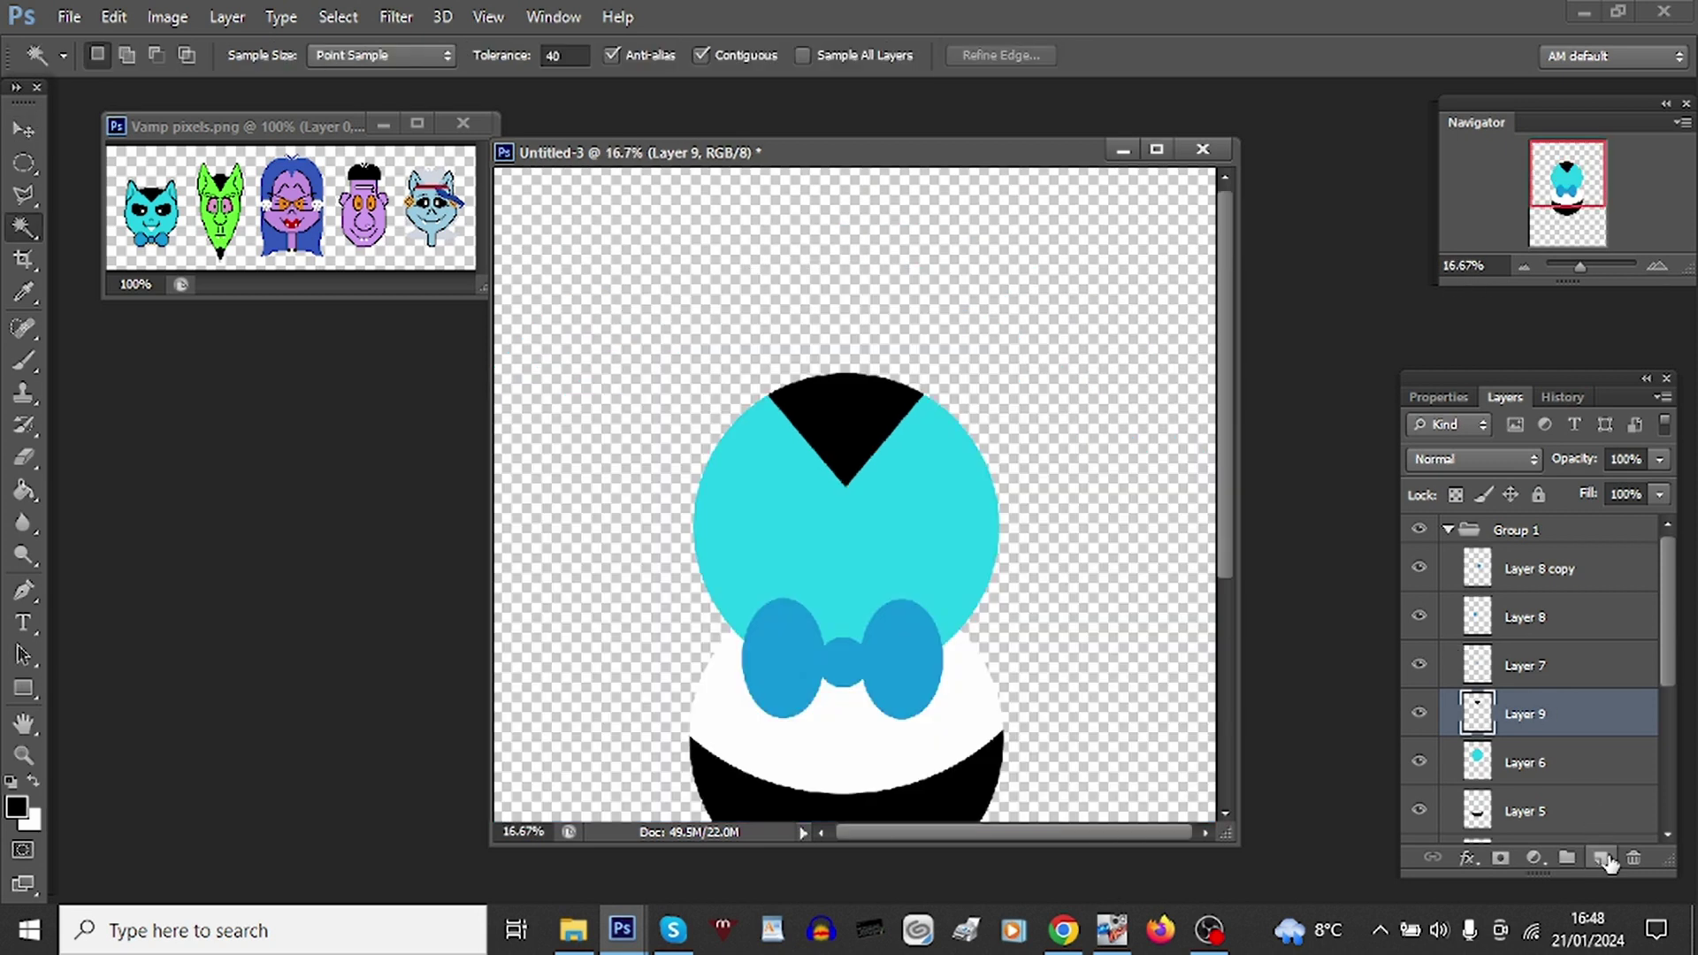
{"action": "left_click", "coordinate": [1601, 858]}
Step: Mark an elliptical eye area on the left of the head
{"action": "left_click", "coordinate": [24, 162]}
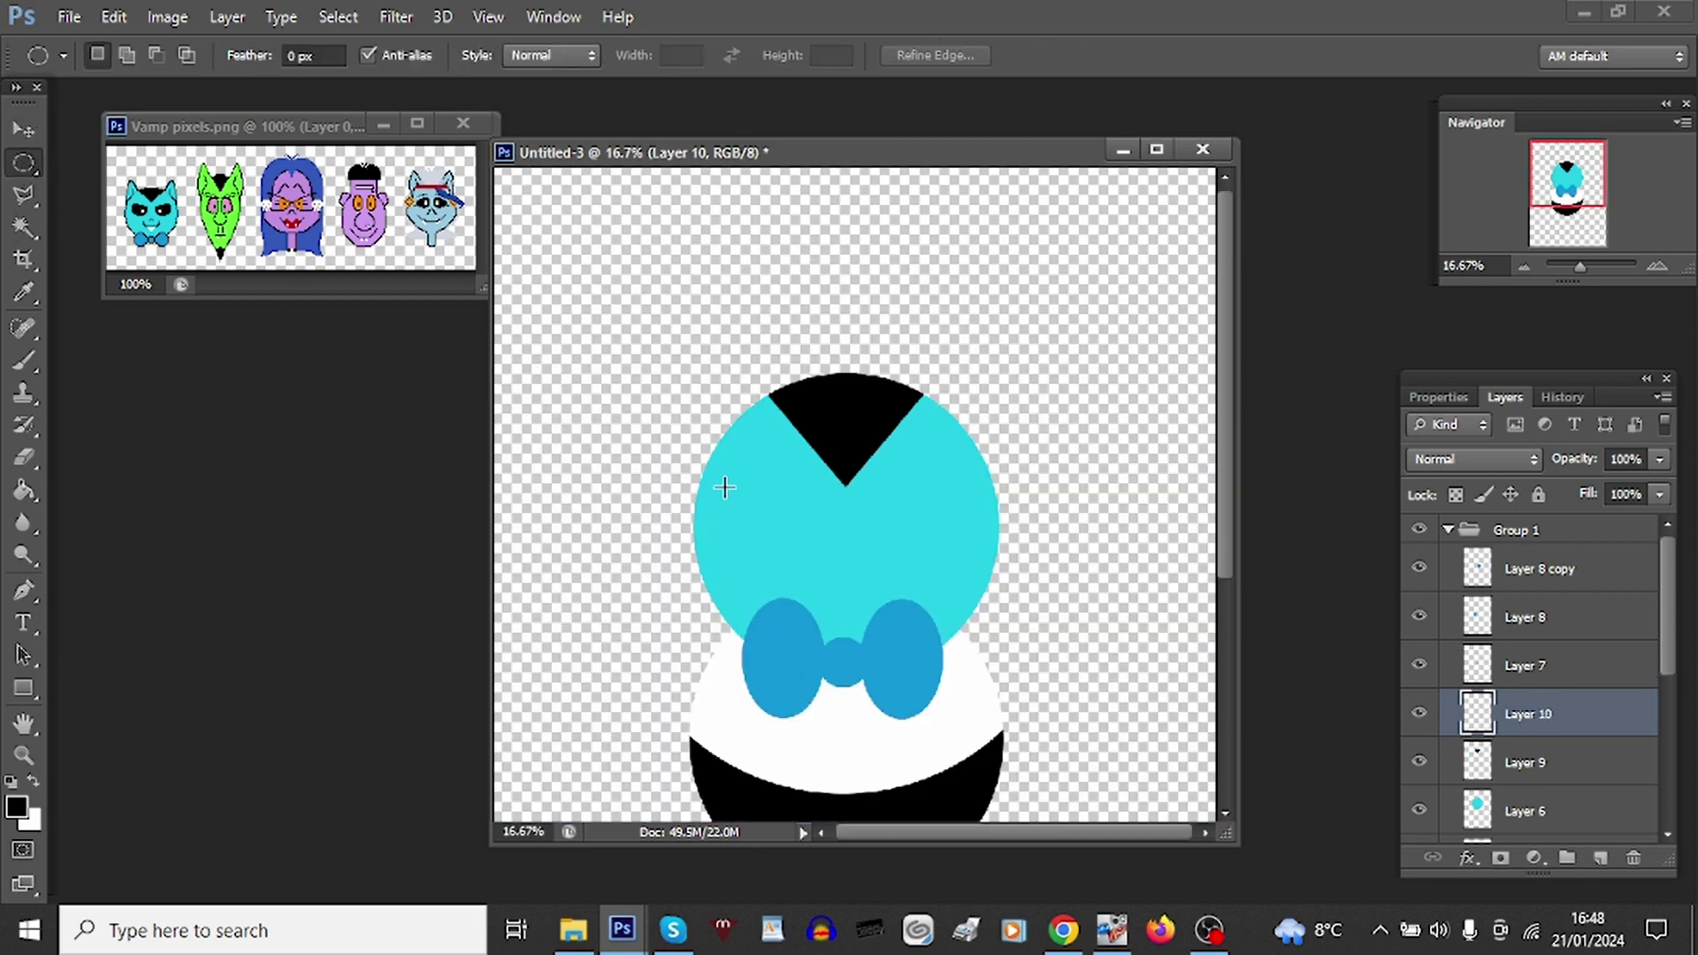
{"action": "left_click_drag", "start_coordinate": [723, 487], "coordinate": [870, 585]}
{"action": "left_click", "coordinate": [24, 490]}
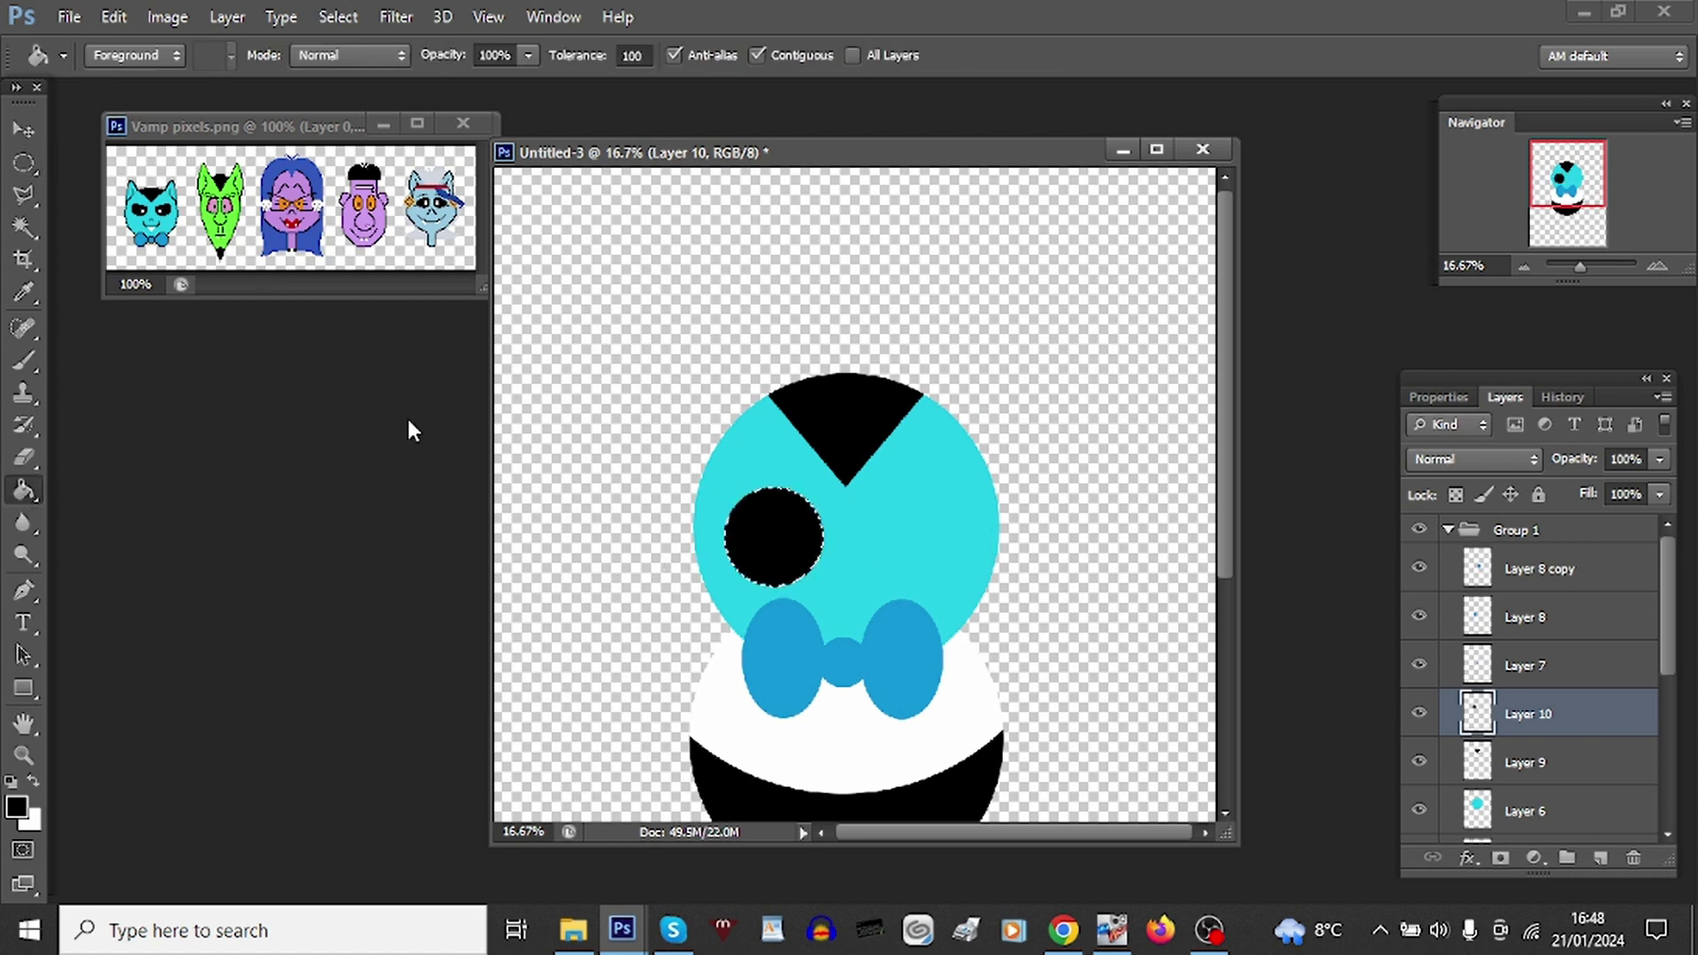
Step: Cut the black eye's top away at a slant with a Polygonal Lasso selection
{"action": "left_click", "coordinate": [24, 195]}
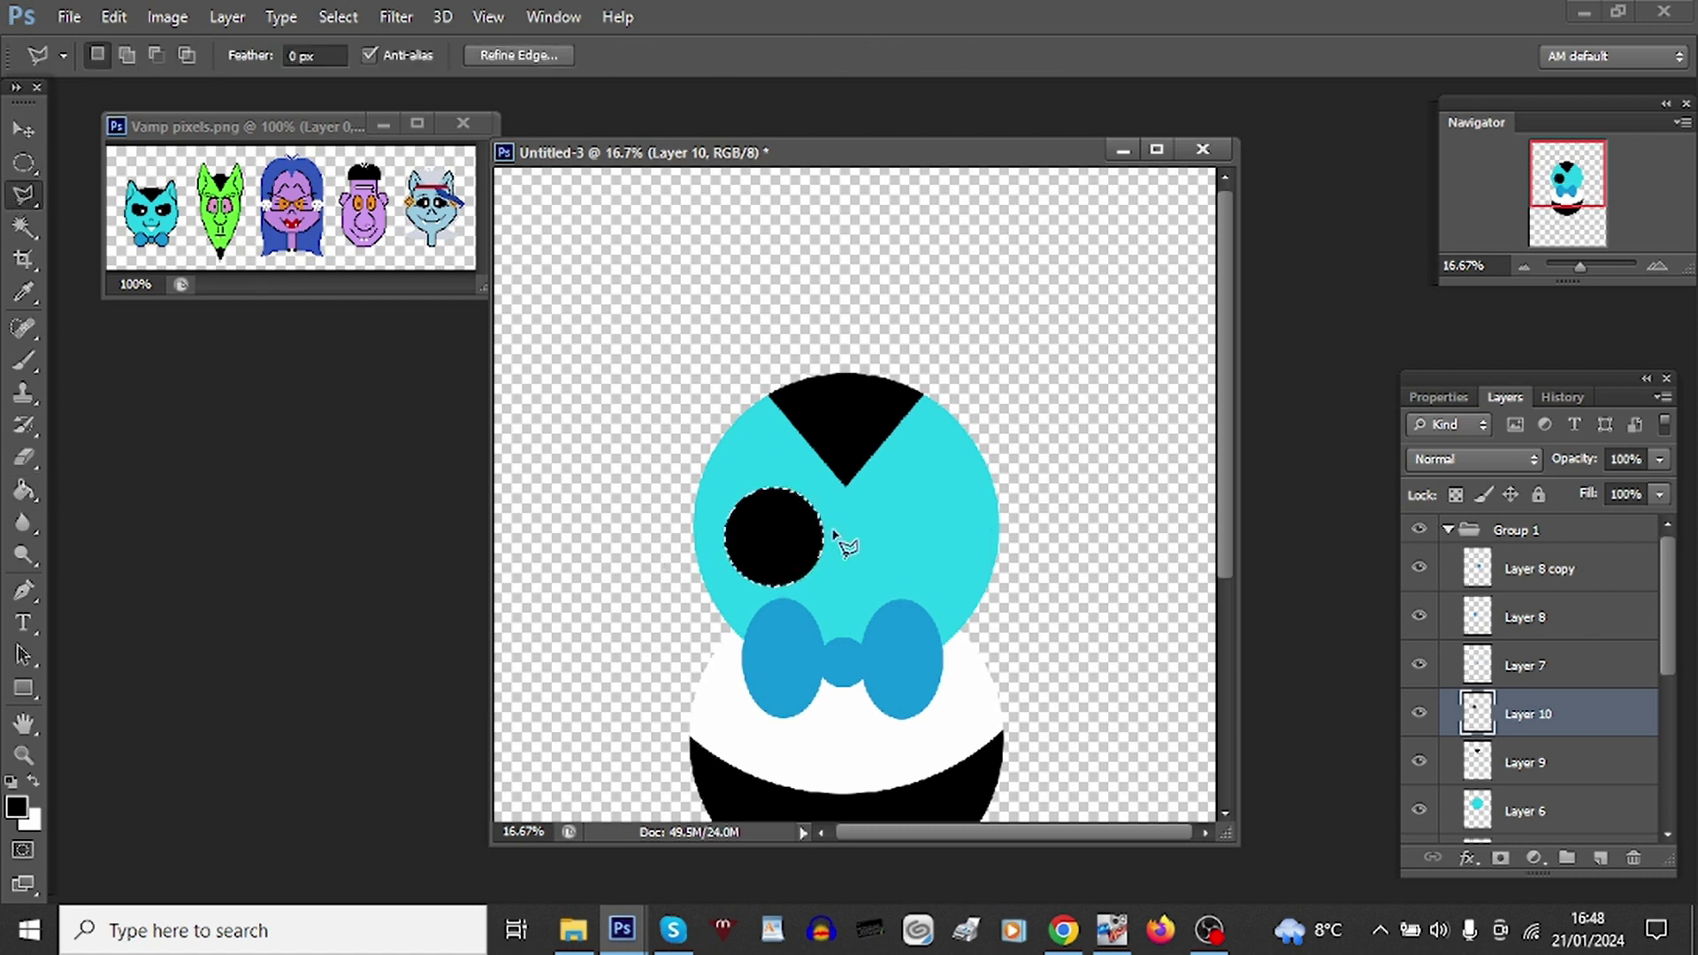
{"action": "left_click", "coordinate": [668, 489]}
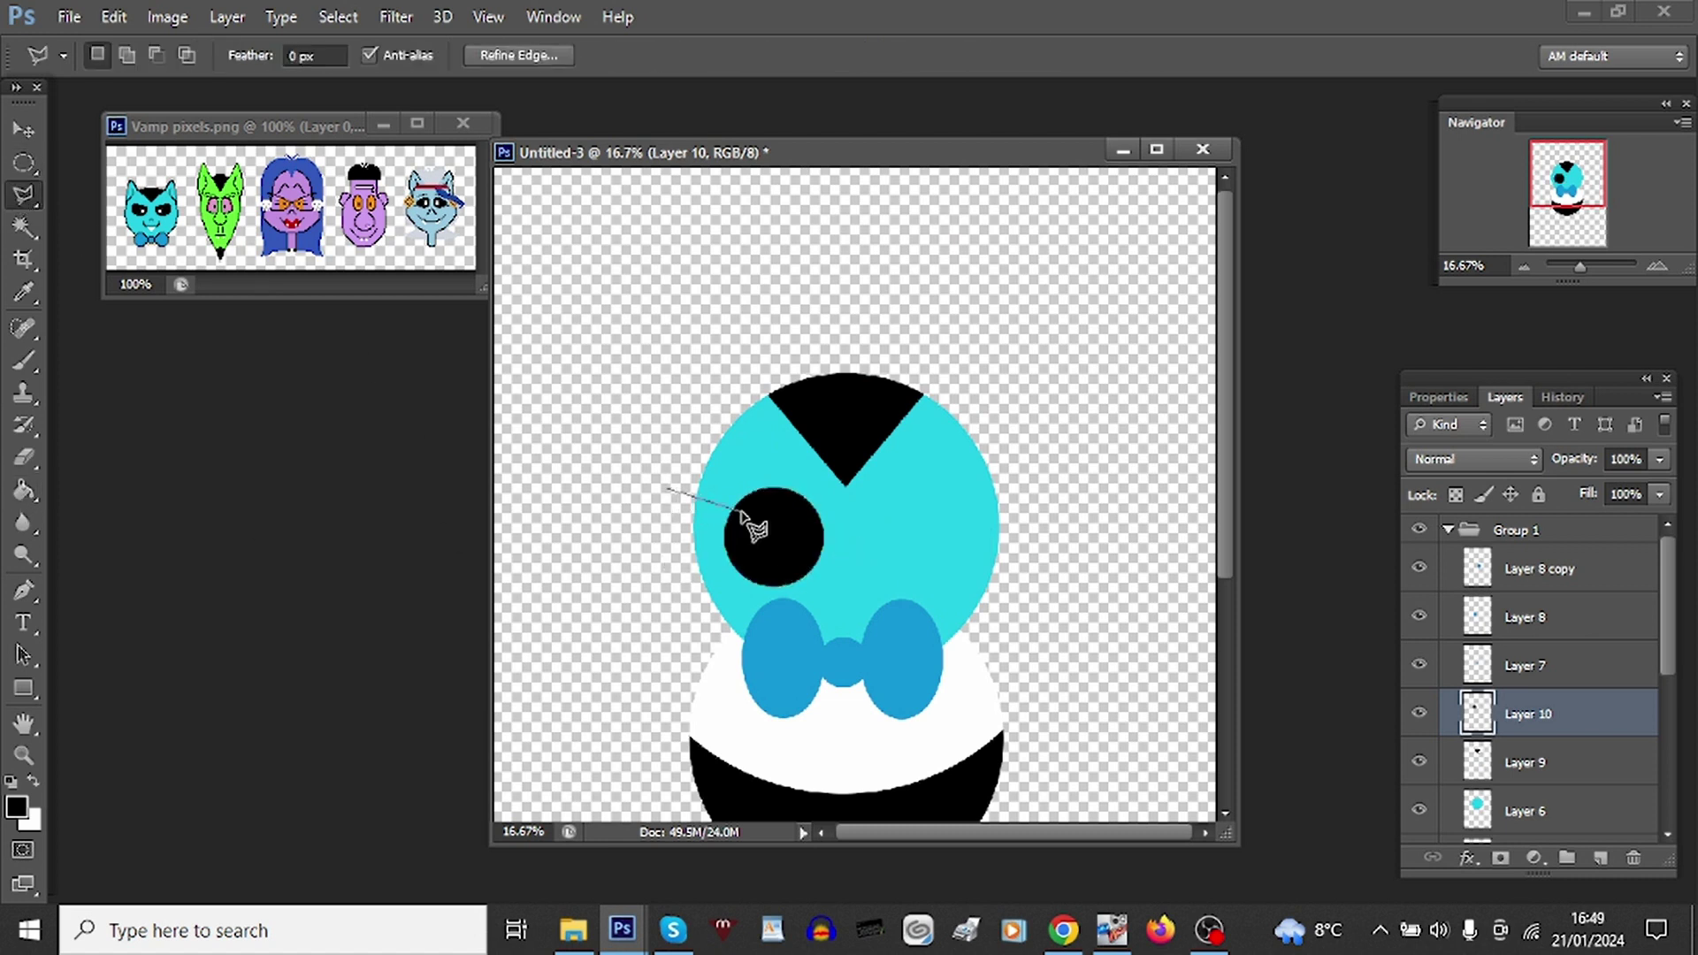
{"action": "left_click", "coordinate": [847, 566]}
{"action": "left_click", "coordinate": [848, 513]}
{"action": "left_click", "coordinate": [780, 443]}
{"action": "double_click", "coordinate": [663, 433]}
{"action": "key", "text": "Delete"}
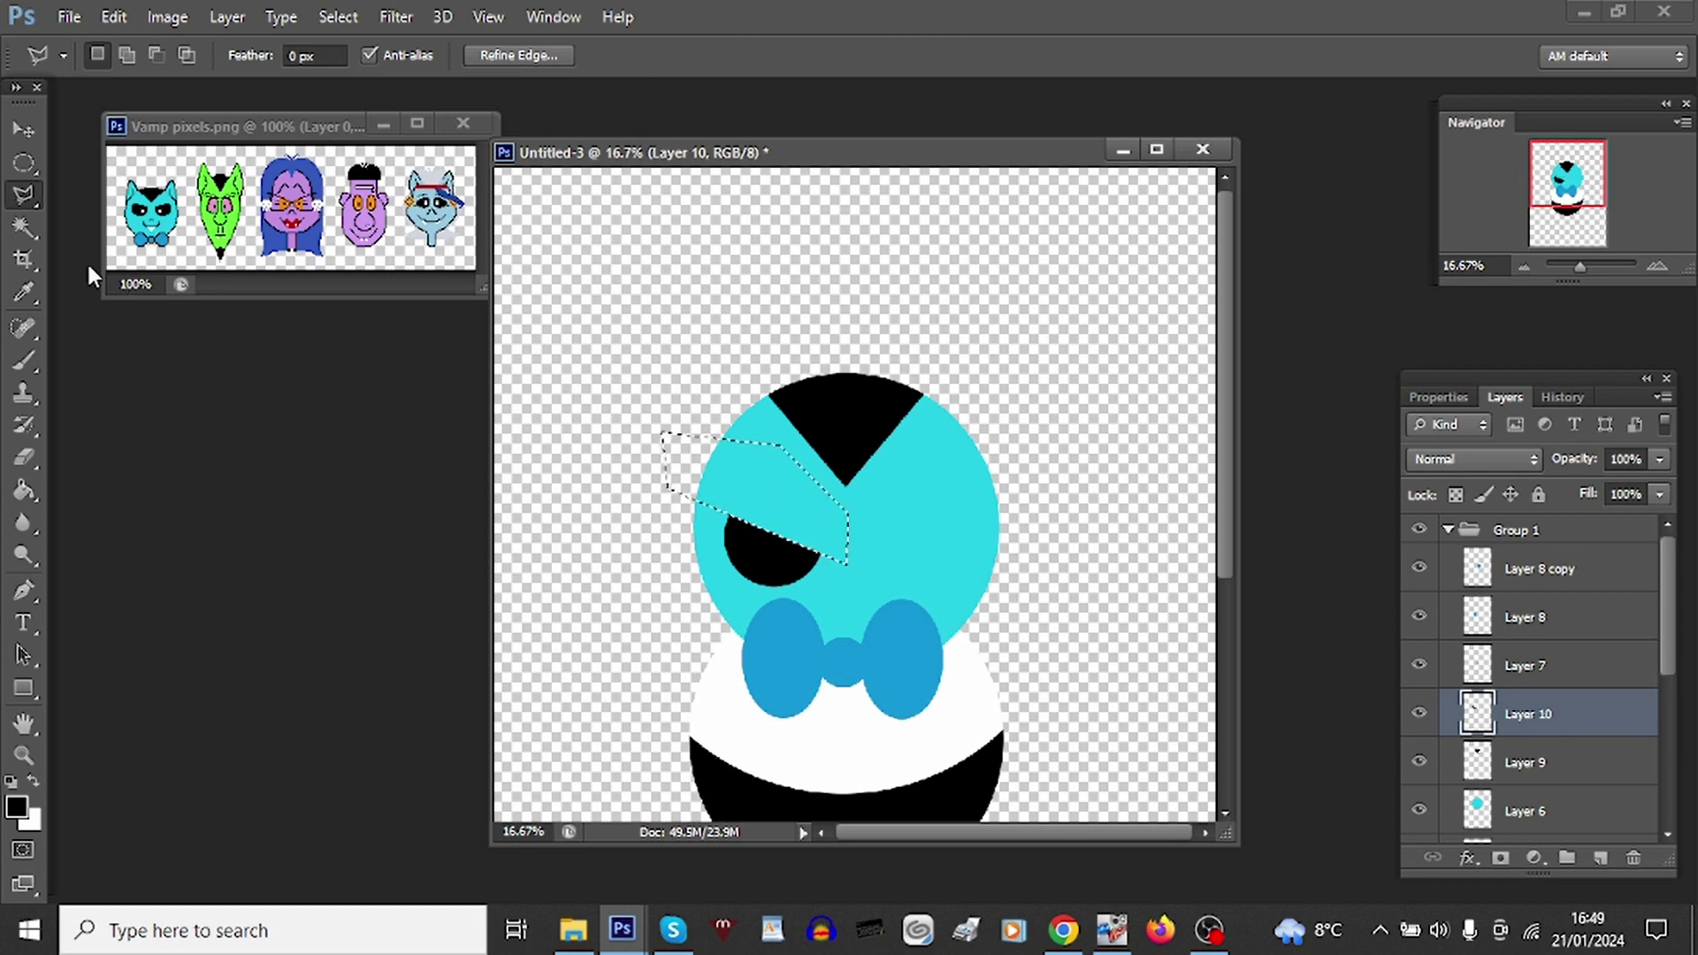
Step: Deselect and shift the eye slightly up and right
{"action": "left_click", "coordinate": [23, 227]}
{"action": "key", "text": "ctrl+d"}
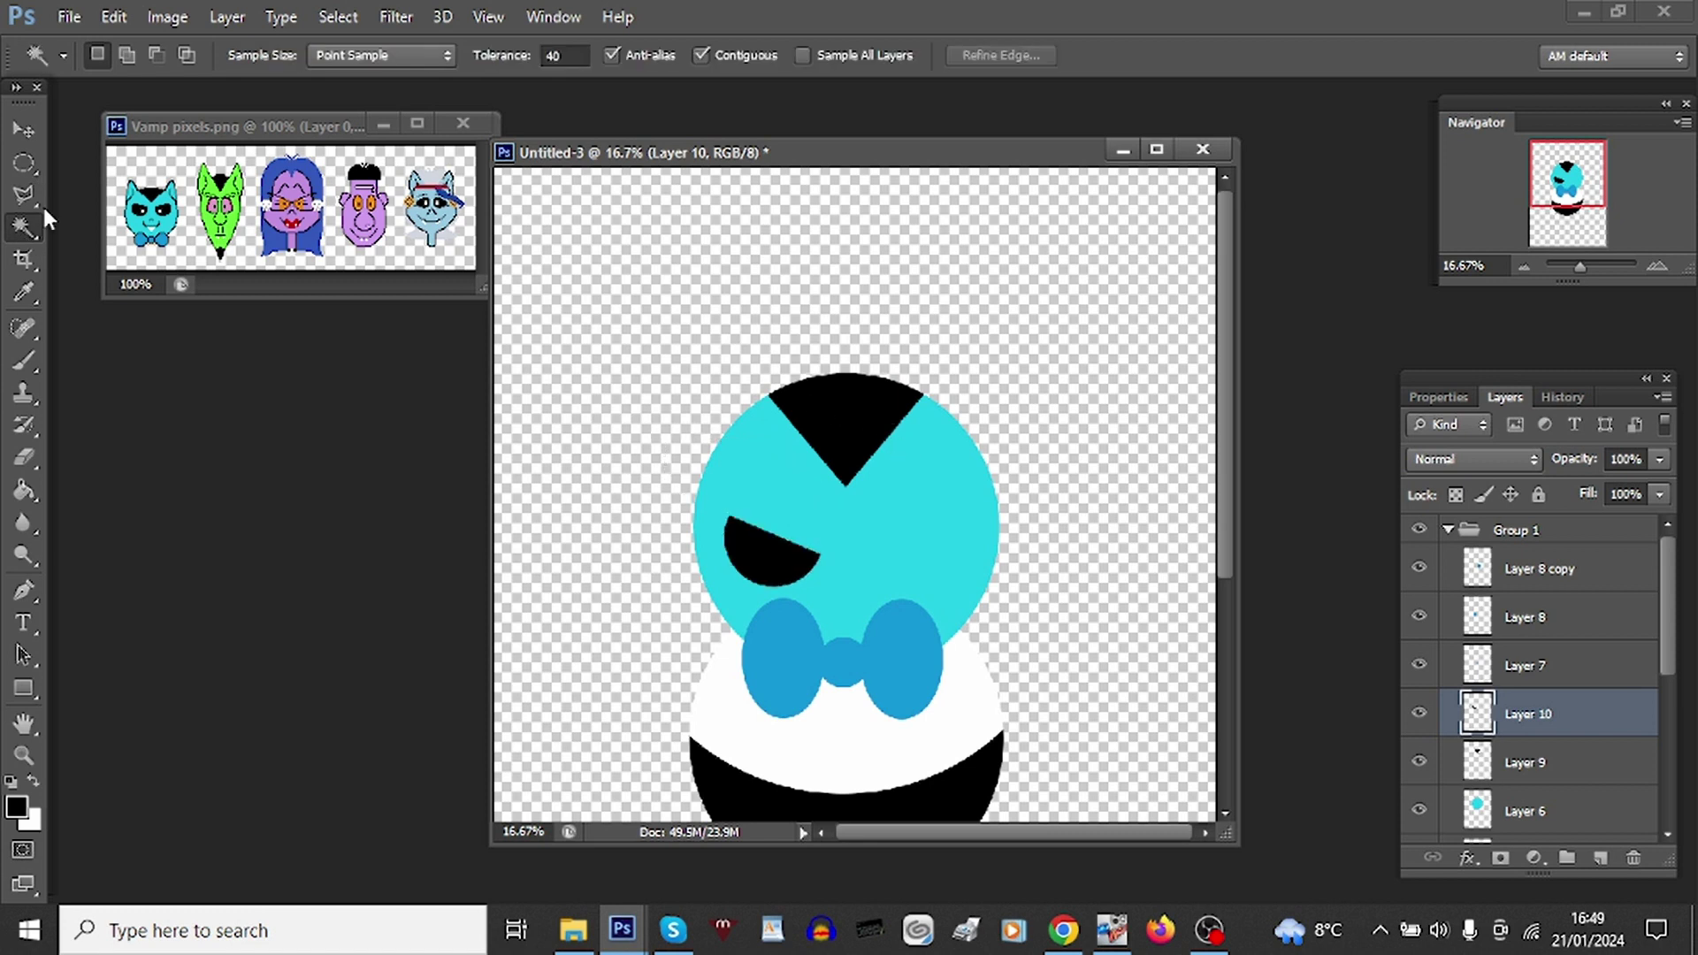
{"action": "left_click", "coordinate": [23, 129]}
{"action": "left_click_drag", "start_coordinate": [758, 570], "coordinate": [764, 542]}
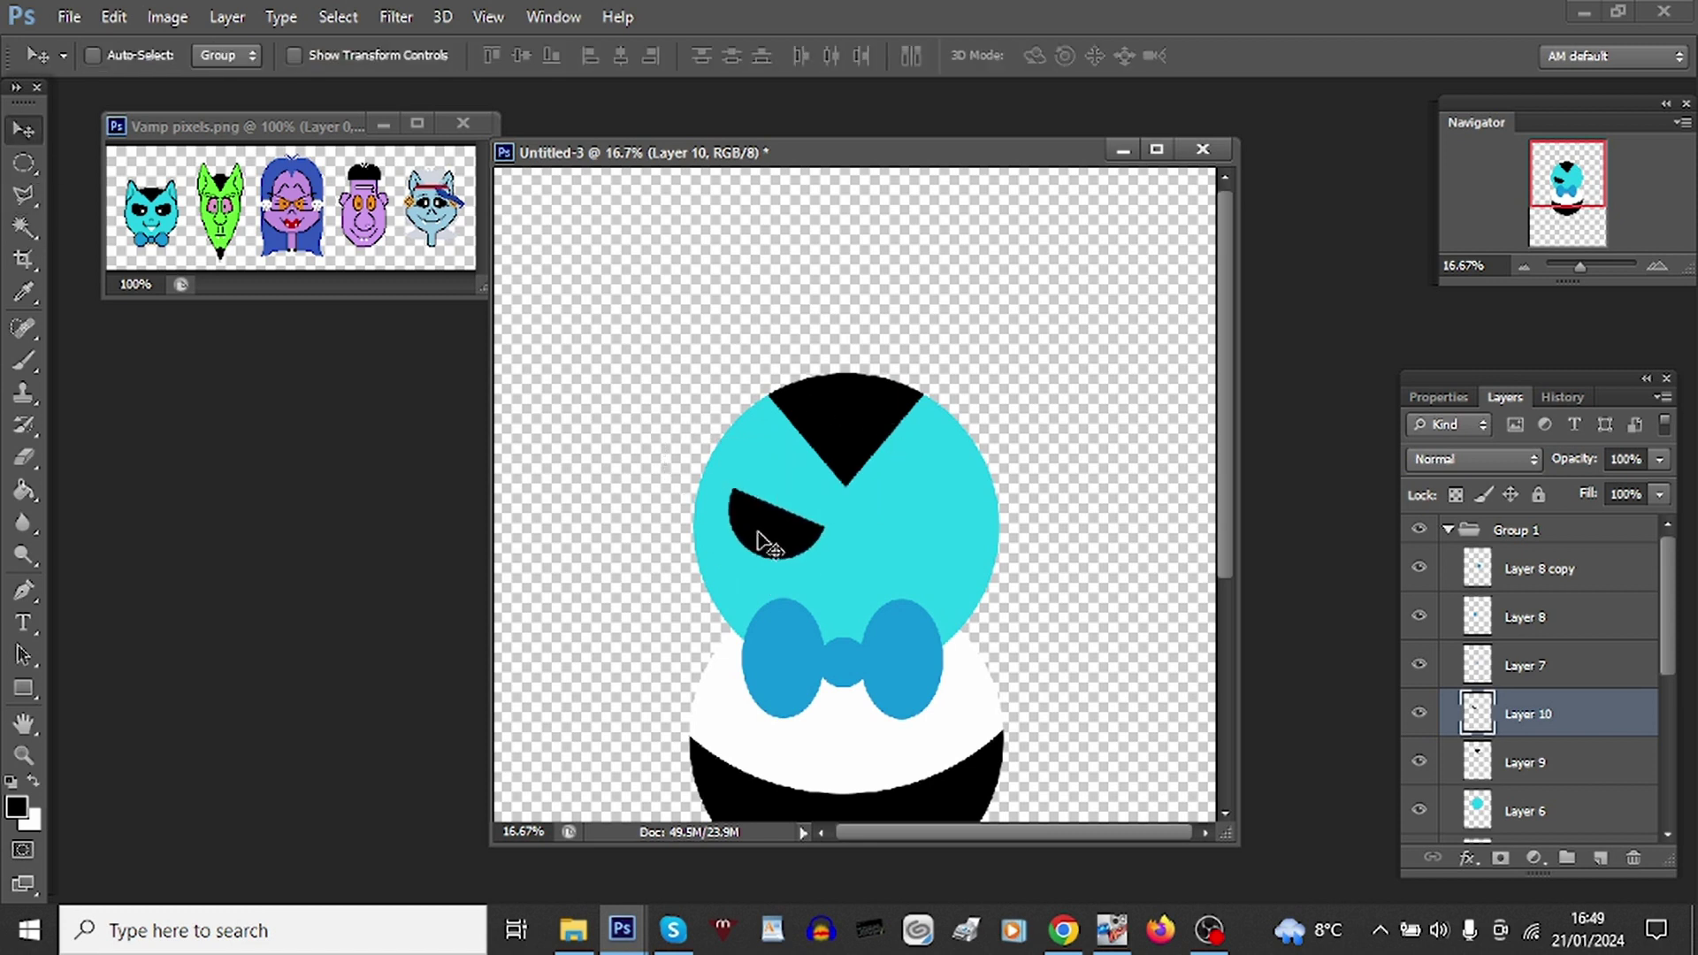
Step: Paint a white pupil on the black eye with a 102 px brush
{"action": "left_click", "coordinate": [24, 358]}
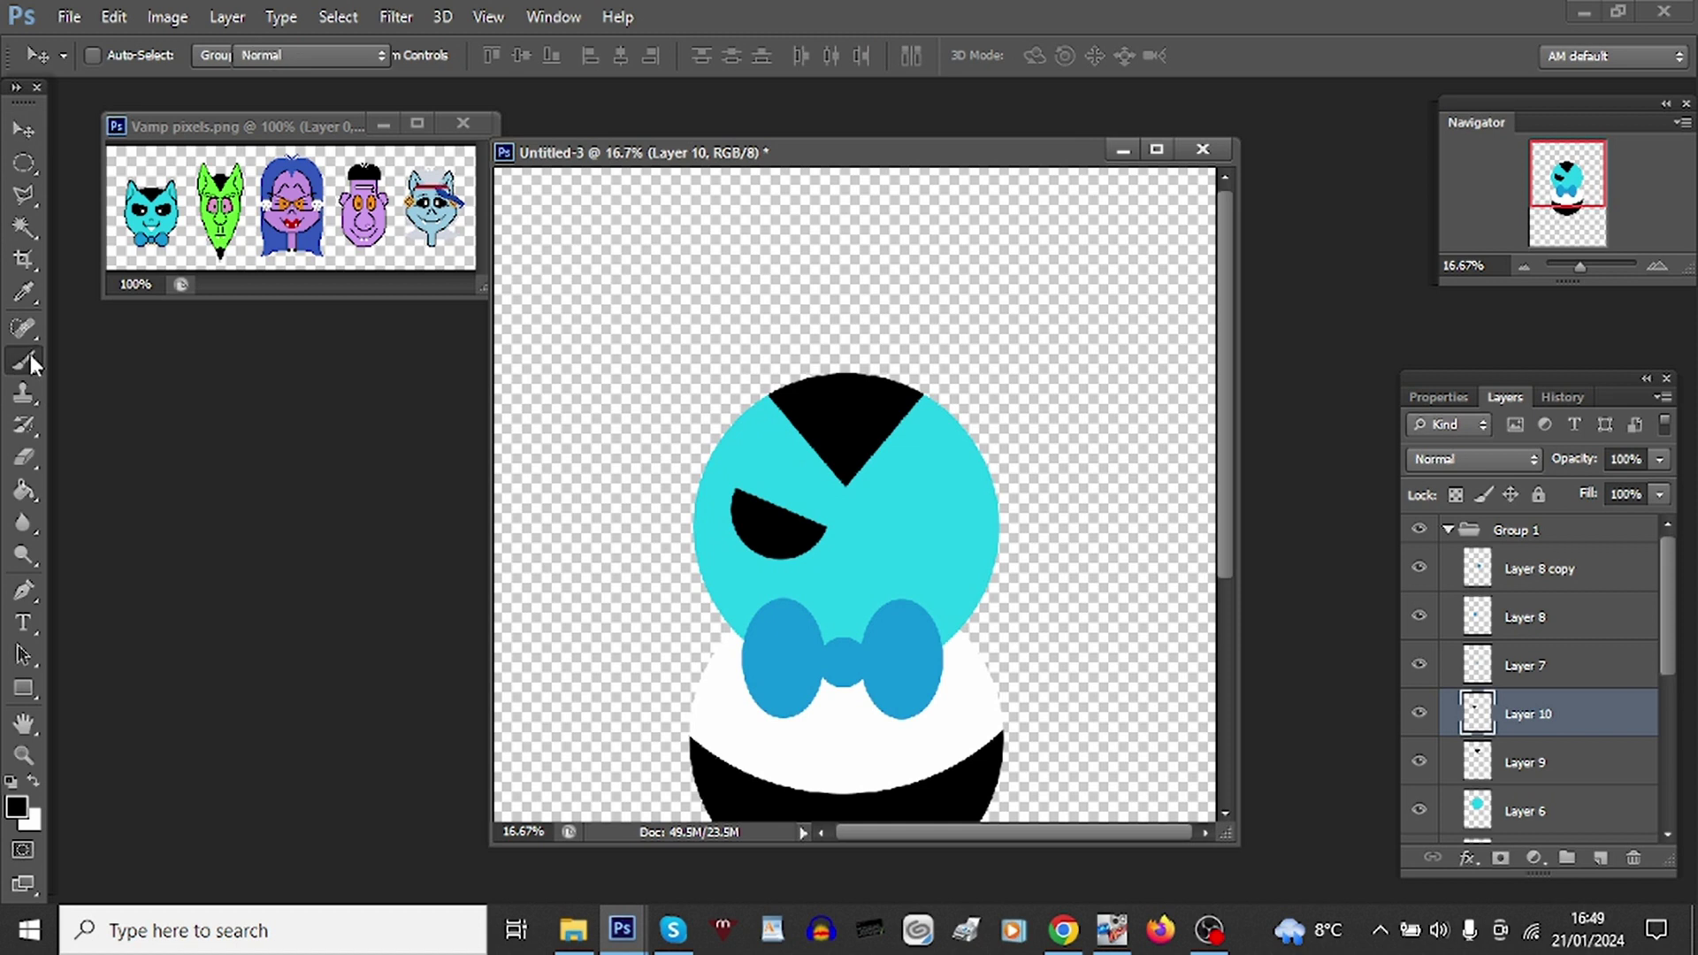
{"action": "key", "text": "x"}
{"action": "left_click", "coordinate": [124, 55]}
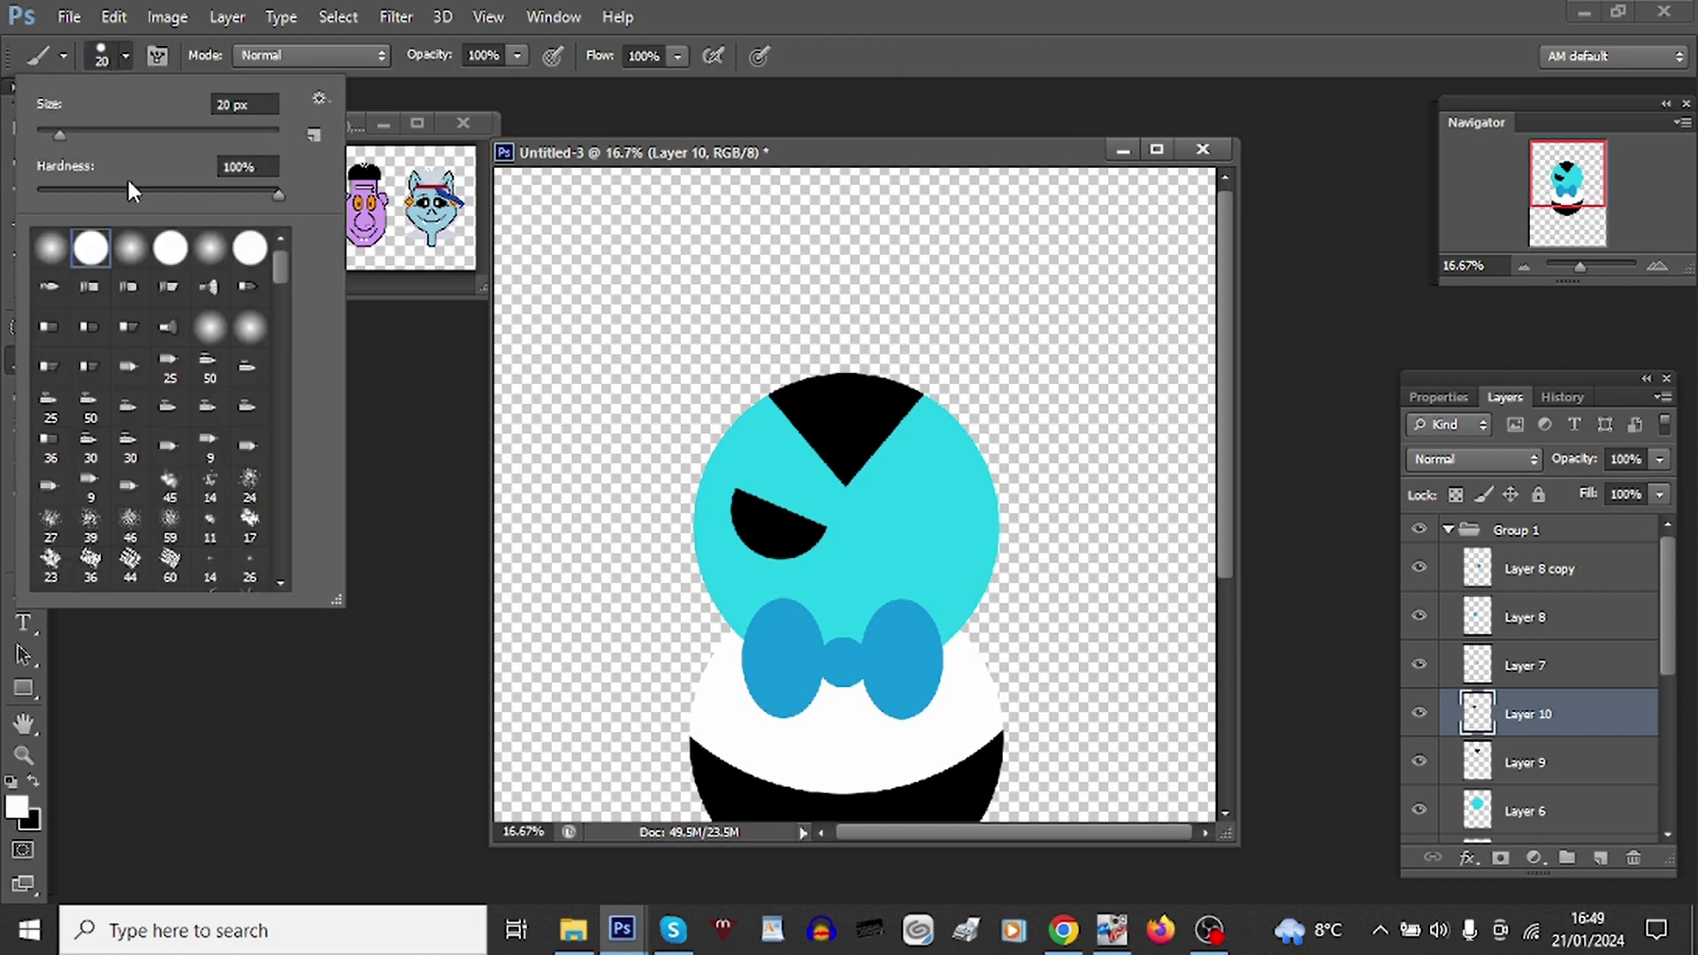
{"action": "left_click_drag", "start_coordinate": [89, 128], "coordinate": [137, 130]}
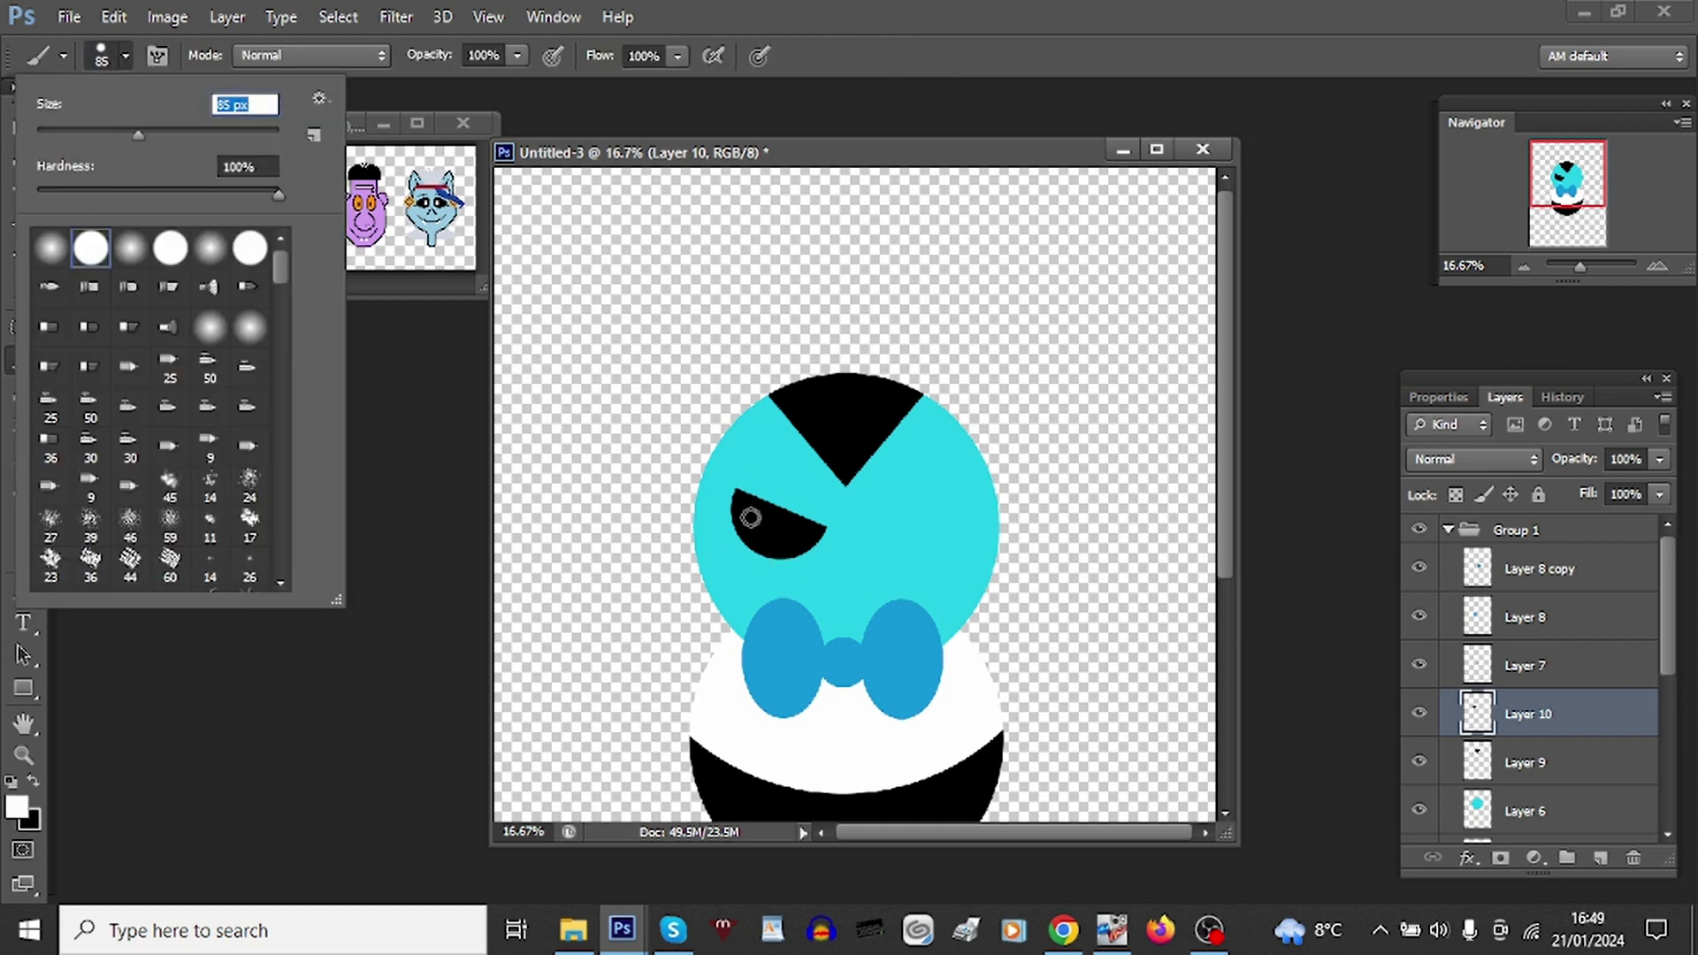
{"action": "left_click", "coordinate": [159, 133]}
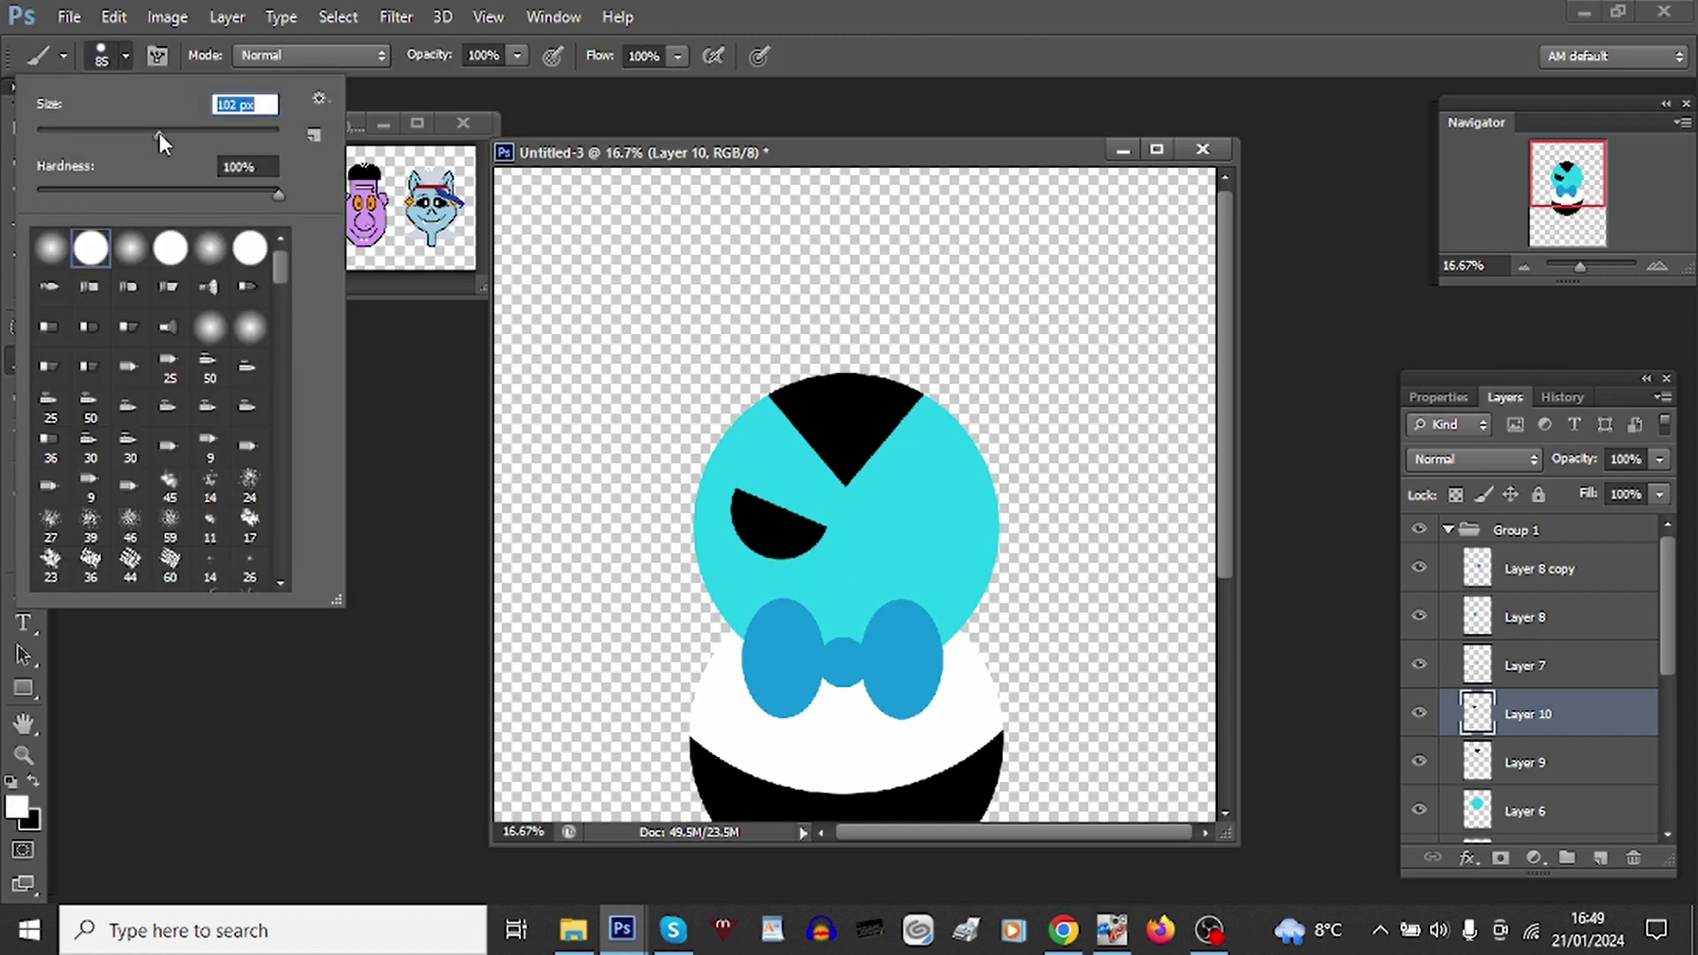
{"action": "left_click", "coordinate": [799, 536]}
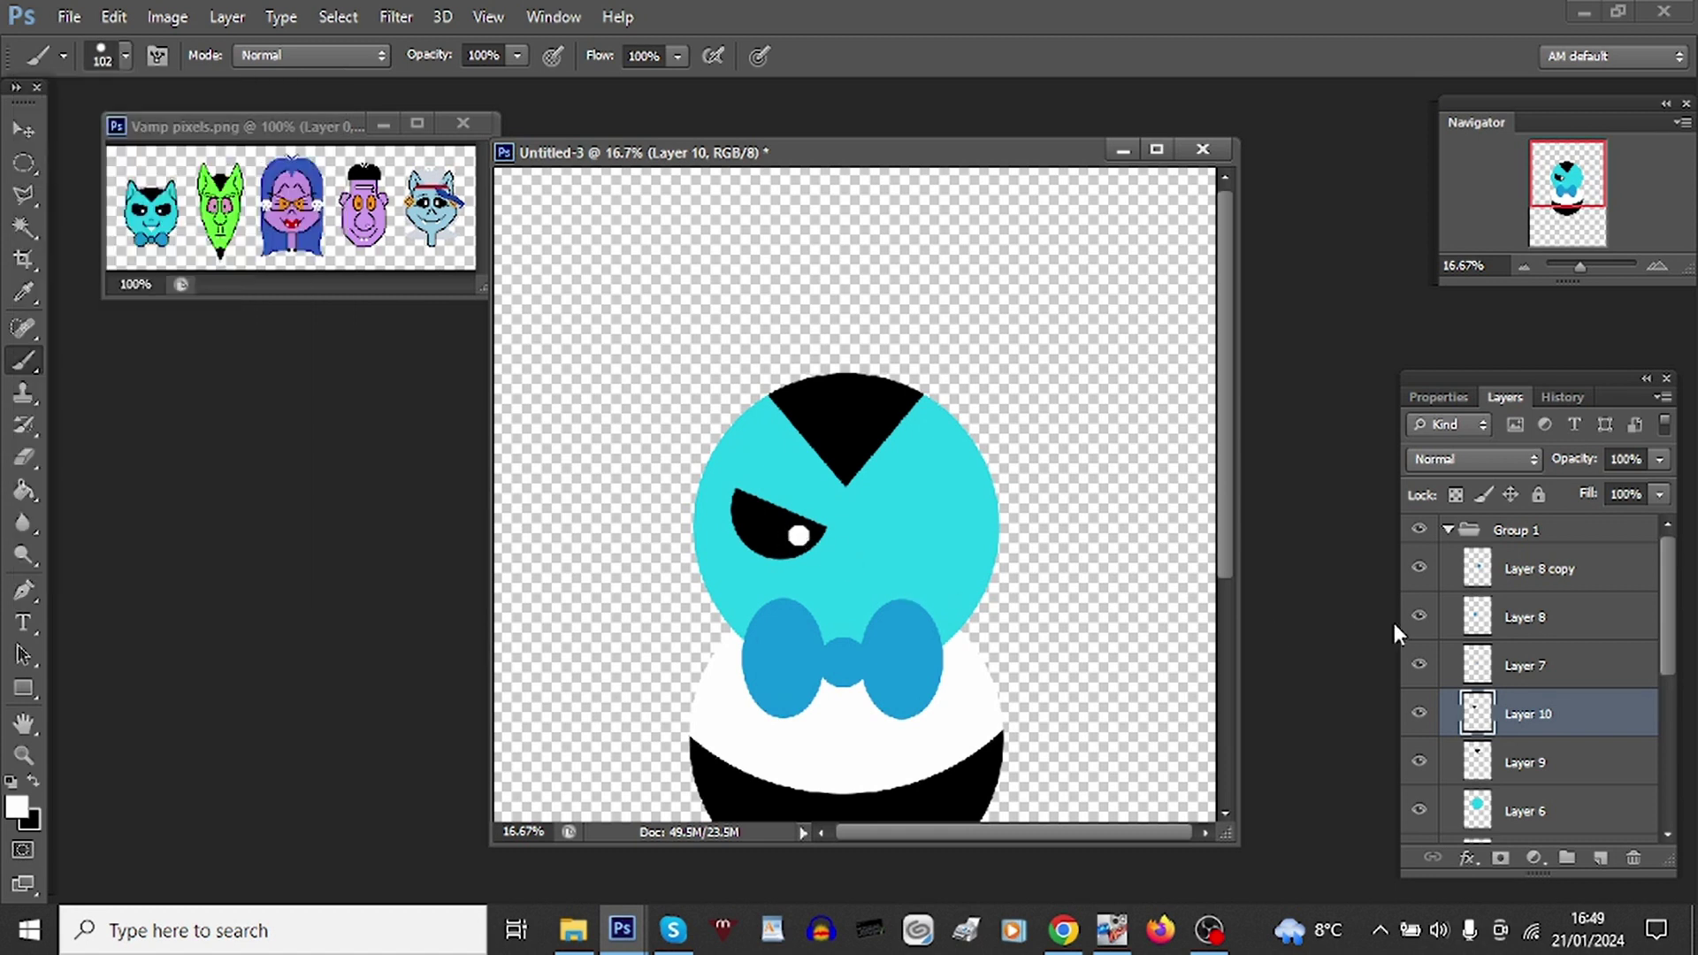
Step: Enlarge the eye slightly by setting its width to 110%
{"action": "key", "text": "ctrl+t"}
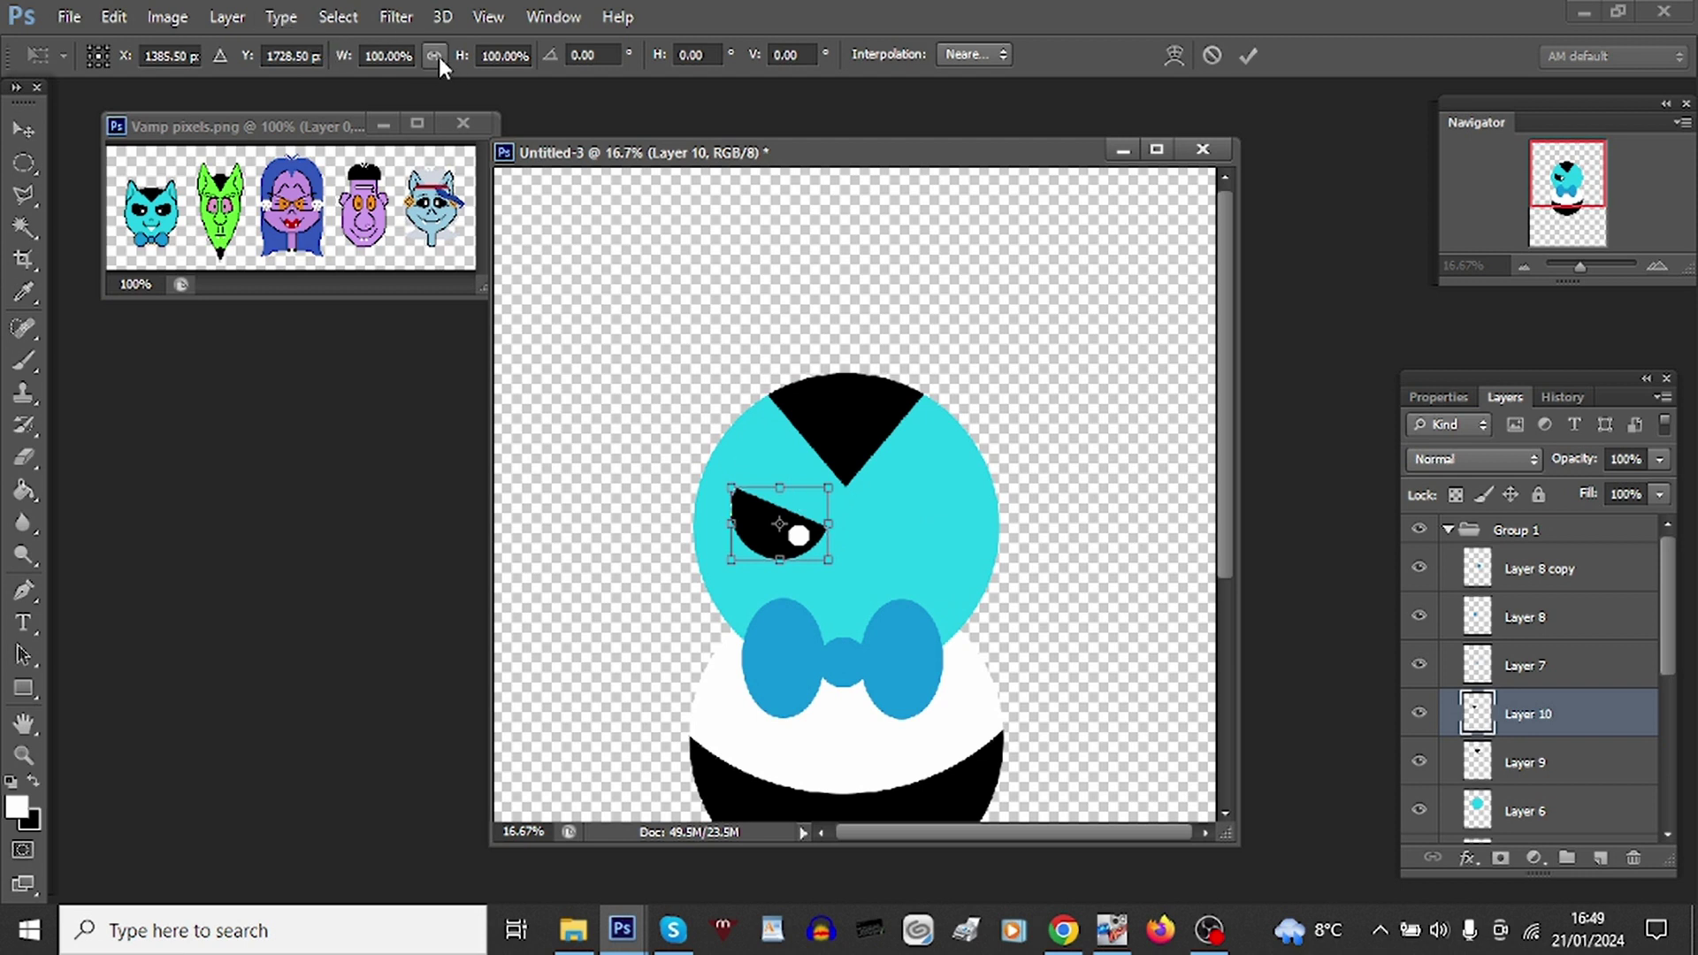
{"action": "left_click", "coordinate": [389, 55]}
{"action": "type", "text": "110"}
{"action": "key", "text": "Return"}
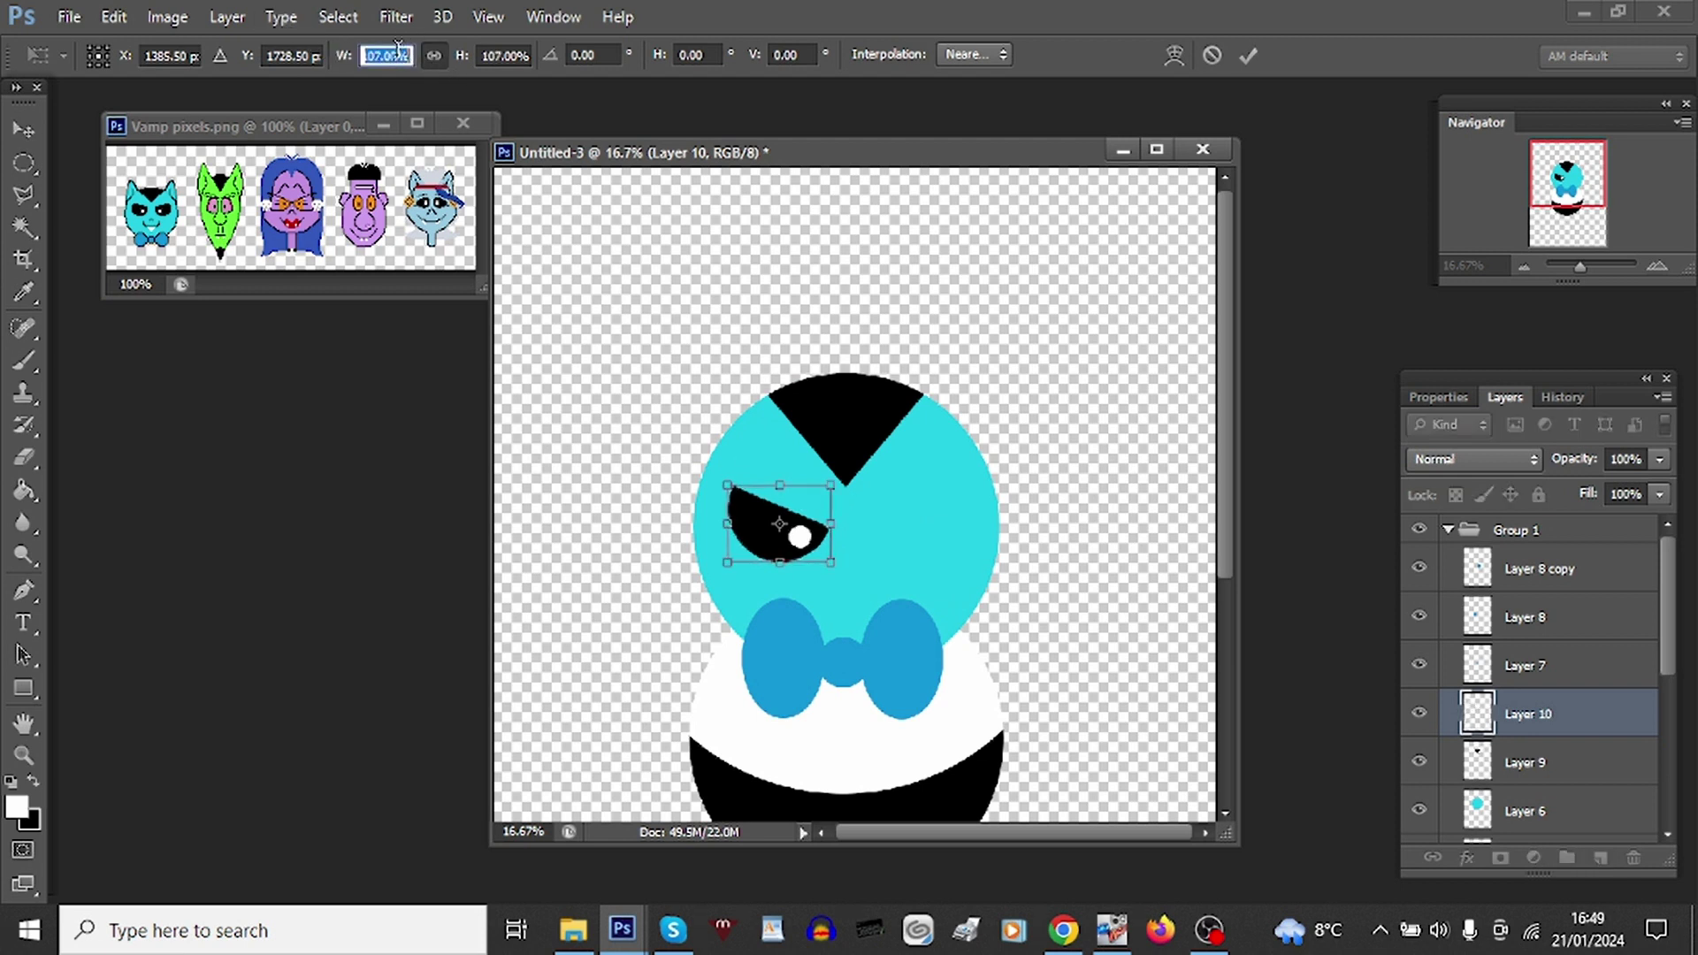
{"action": "key", "text": "Return"}
{"action": "key", "text": "b"}
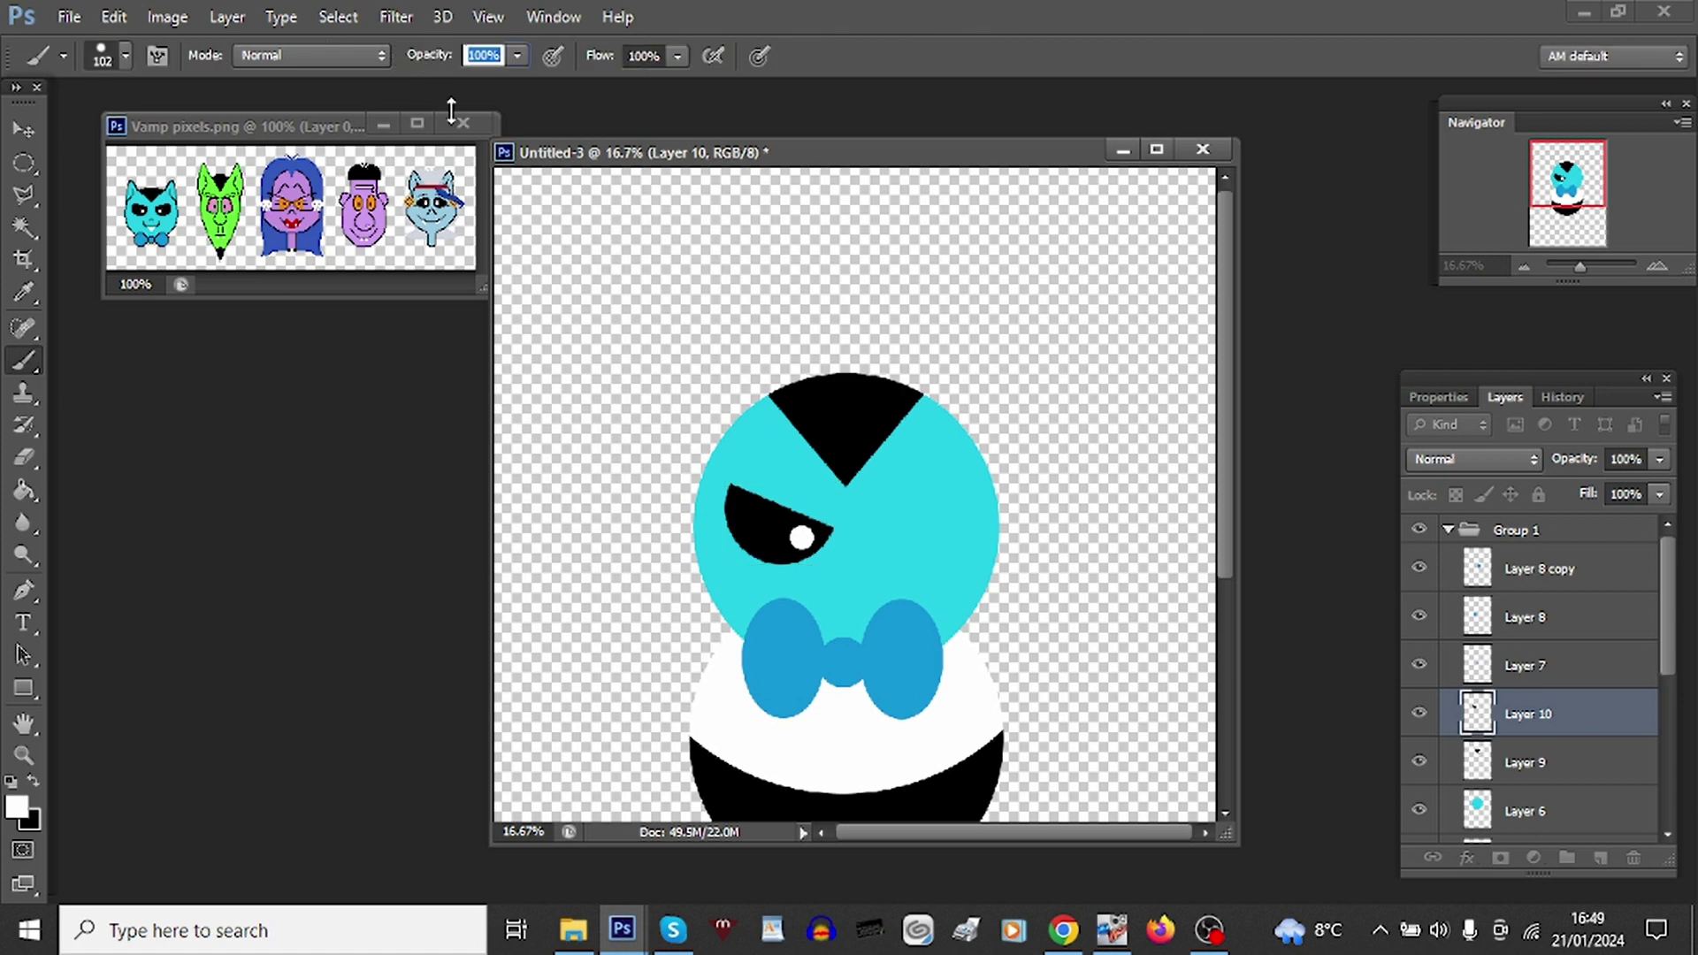
{"action": "right_click", "coordinate": [1573, 714]}
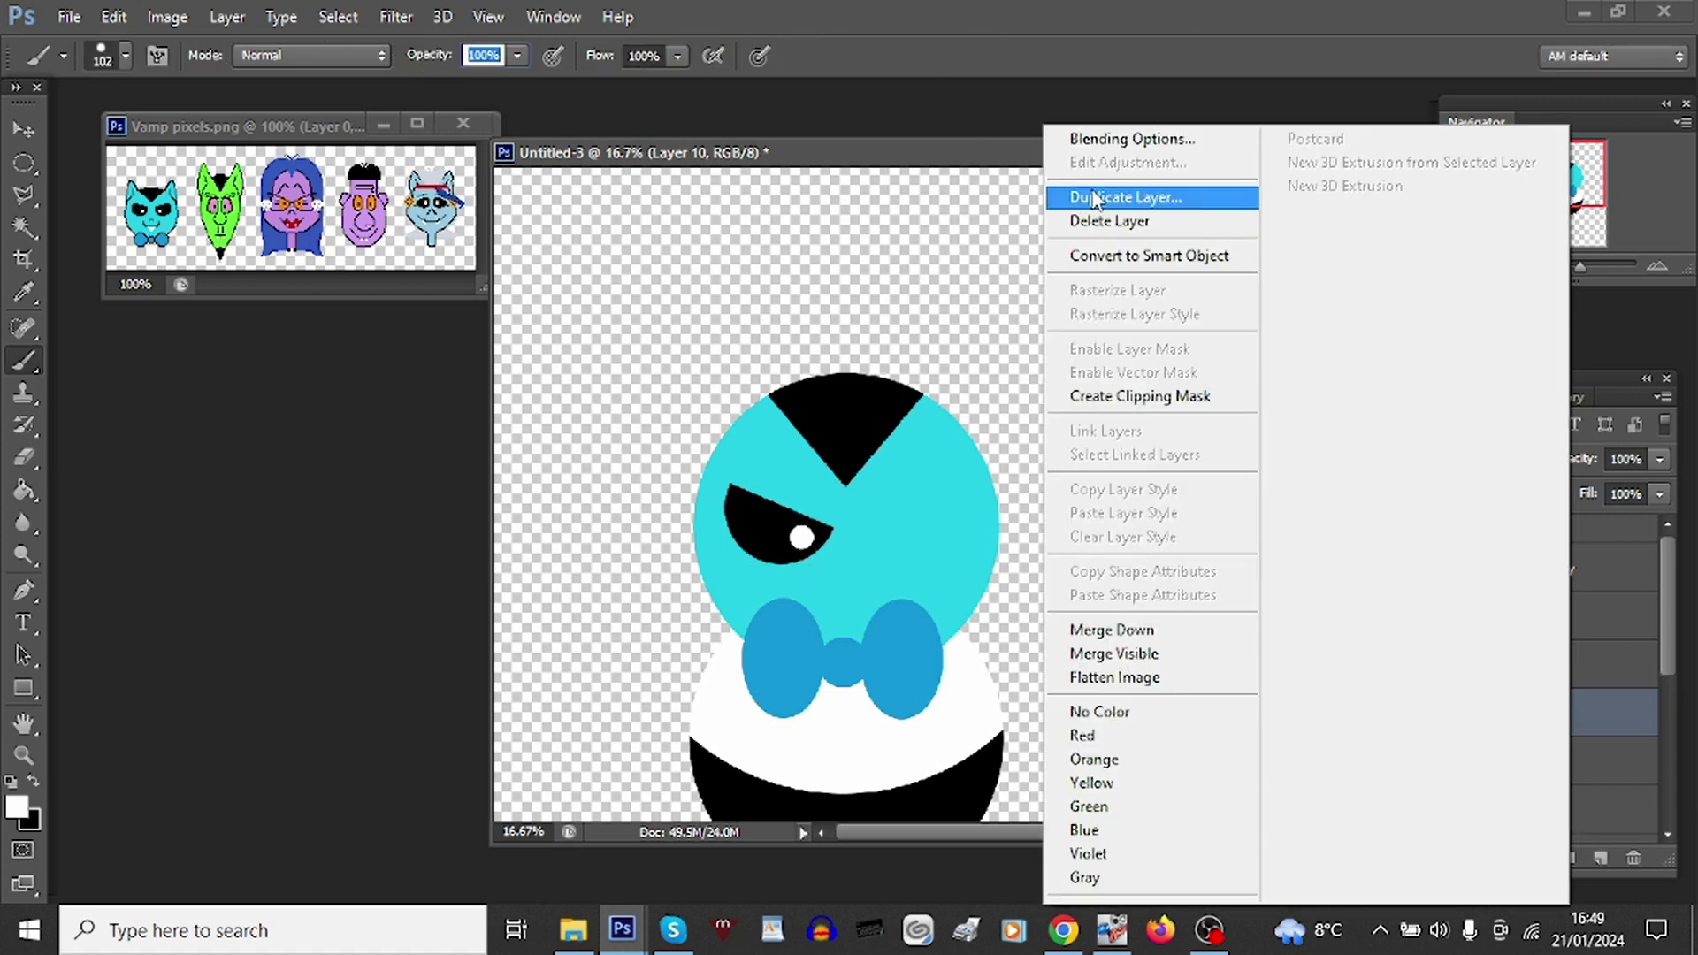
Step: Duplicate the angry eye layer, flip the copy horizontally and drag it to the face's right side
{"action": "left_click", "coordinate": [1141, 197]}
{"action": "key", "text": "Return"}
{"action": "left_click", "coordinate": [133, 20]}
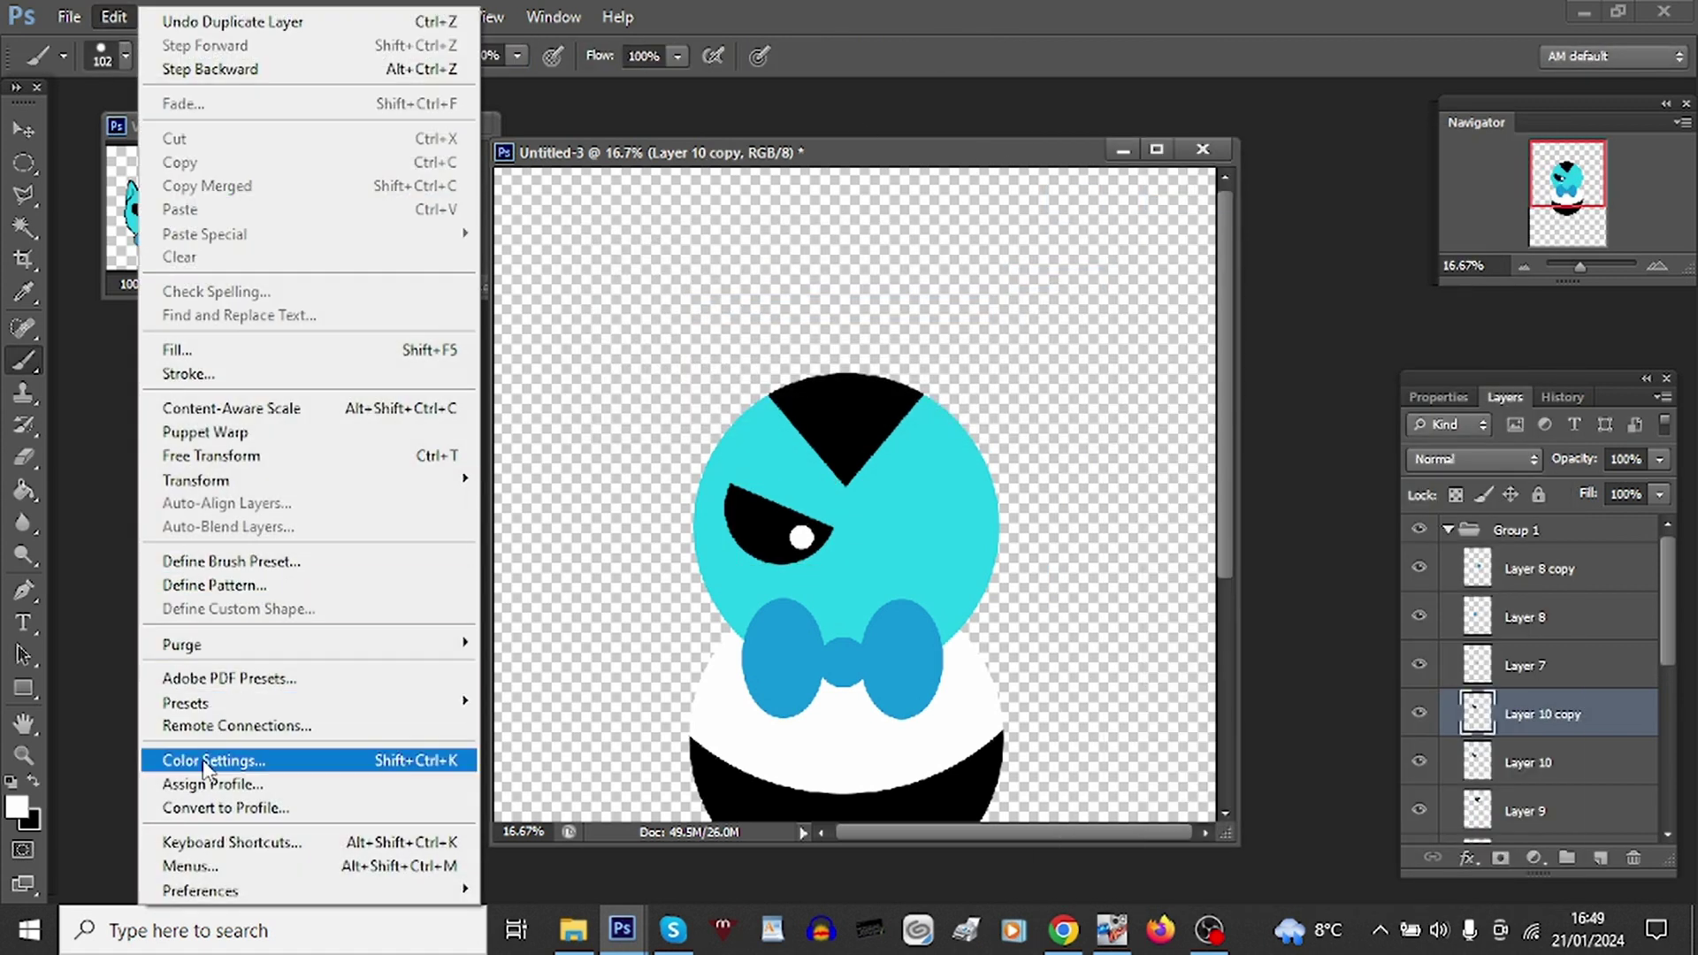
{"action": "mouse_move", "coordinate": [276, 486]}
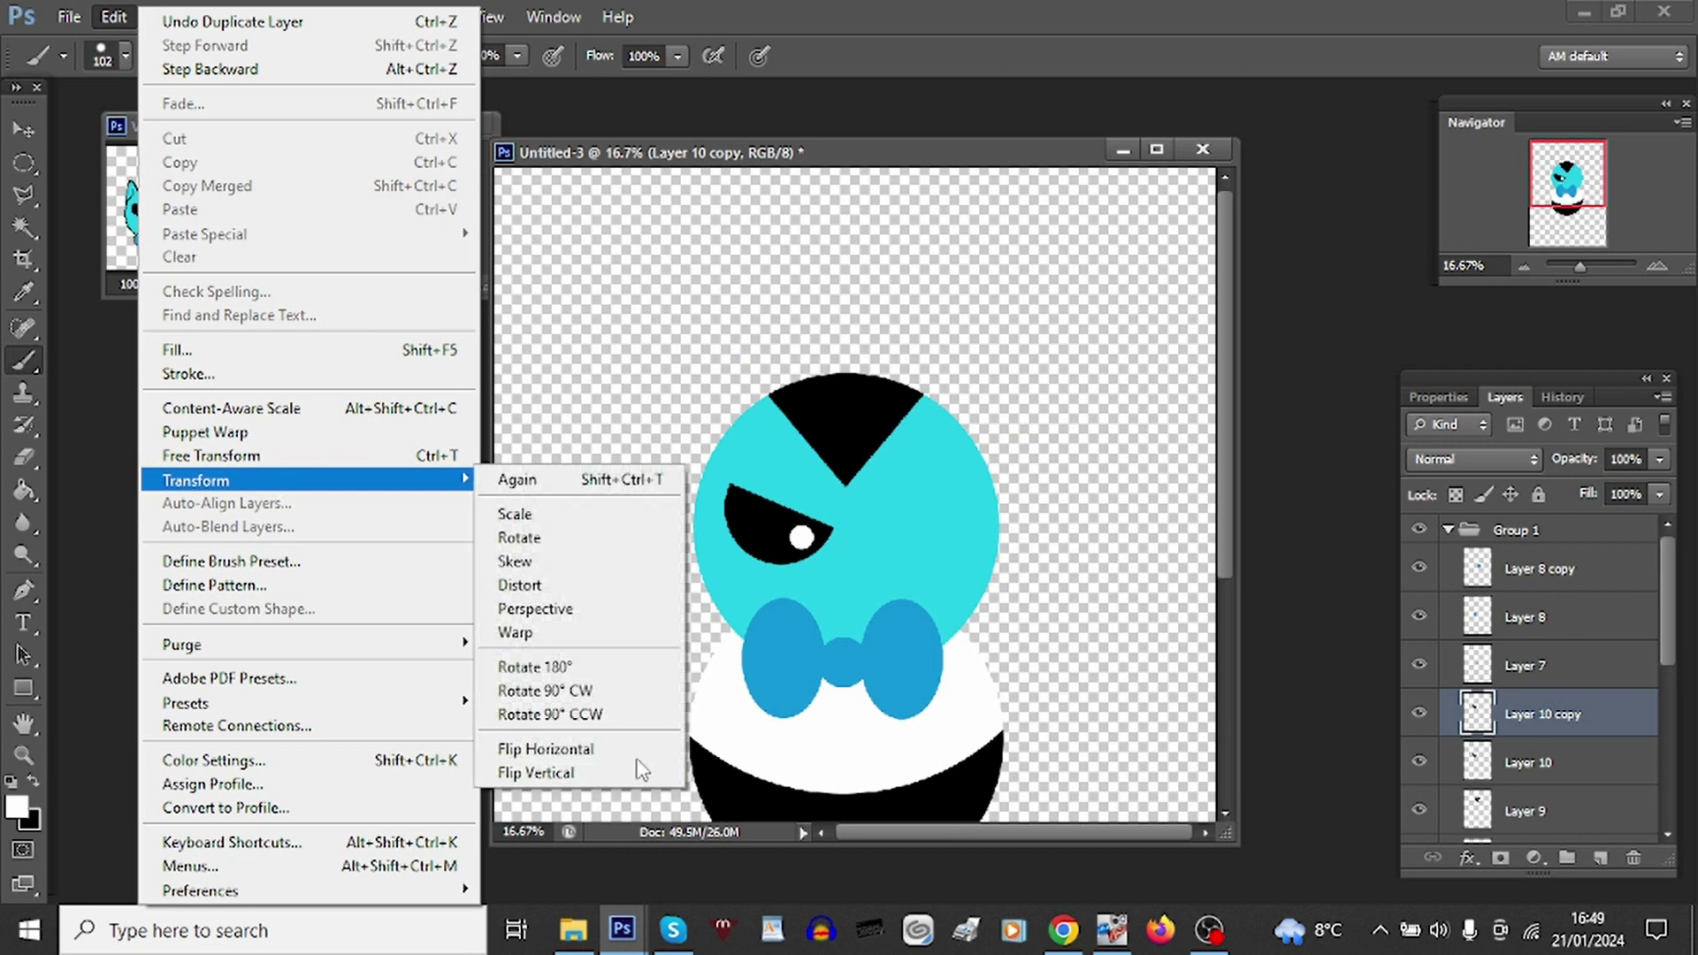
{"action": "left_click", "coordinate": [623, 745]}
{"action": "left_click", "coordinate": [24, 130]}
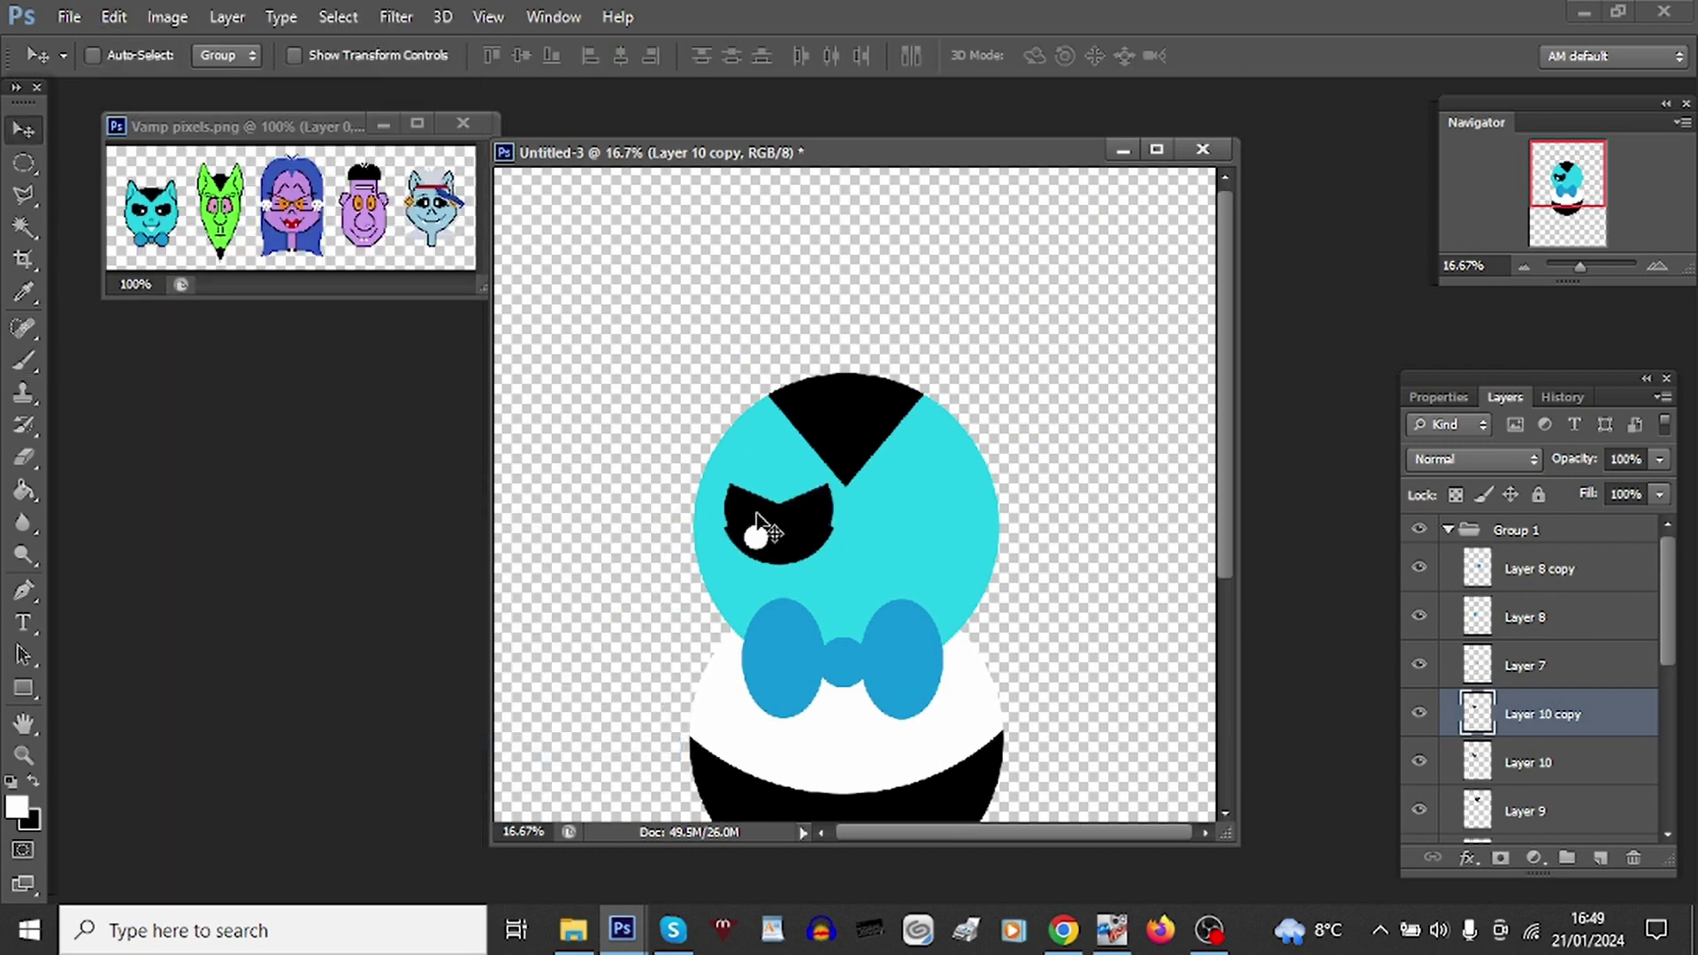
{"action": "left_click_drag", "start_coordinate": [756, 530], "coordinate": [867, 531]}
Step: Select both eye layers and nudge the pair of eyes up and into place on the head
{"action": "left_click", "coordinate": [1656, 266]}
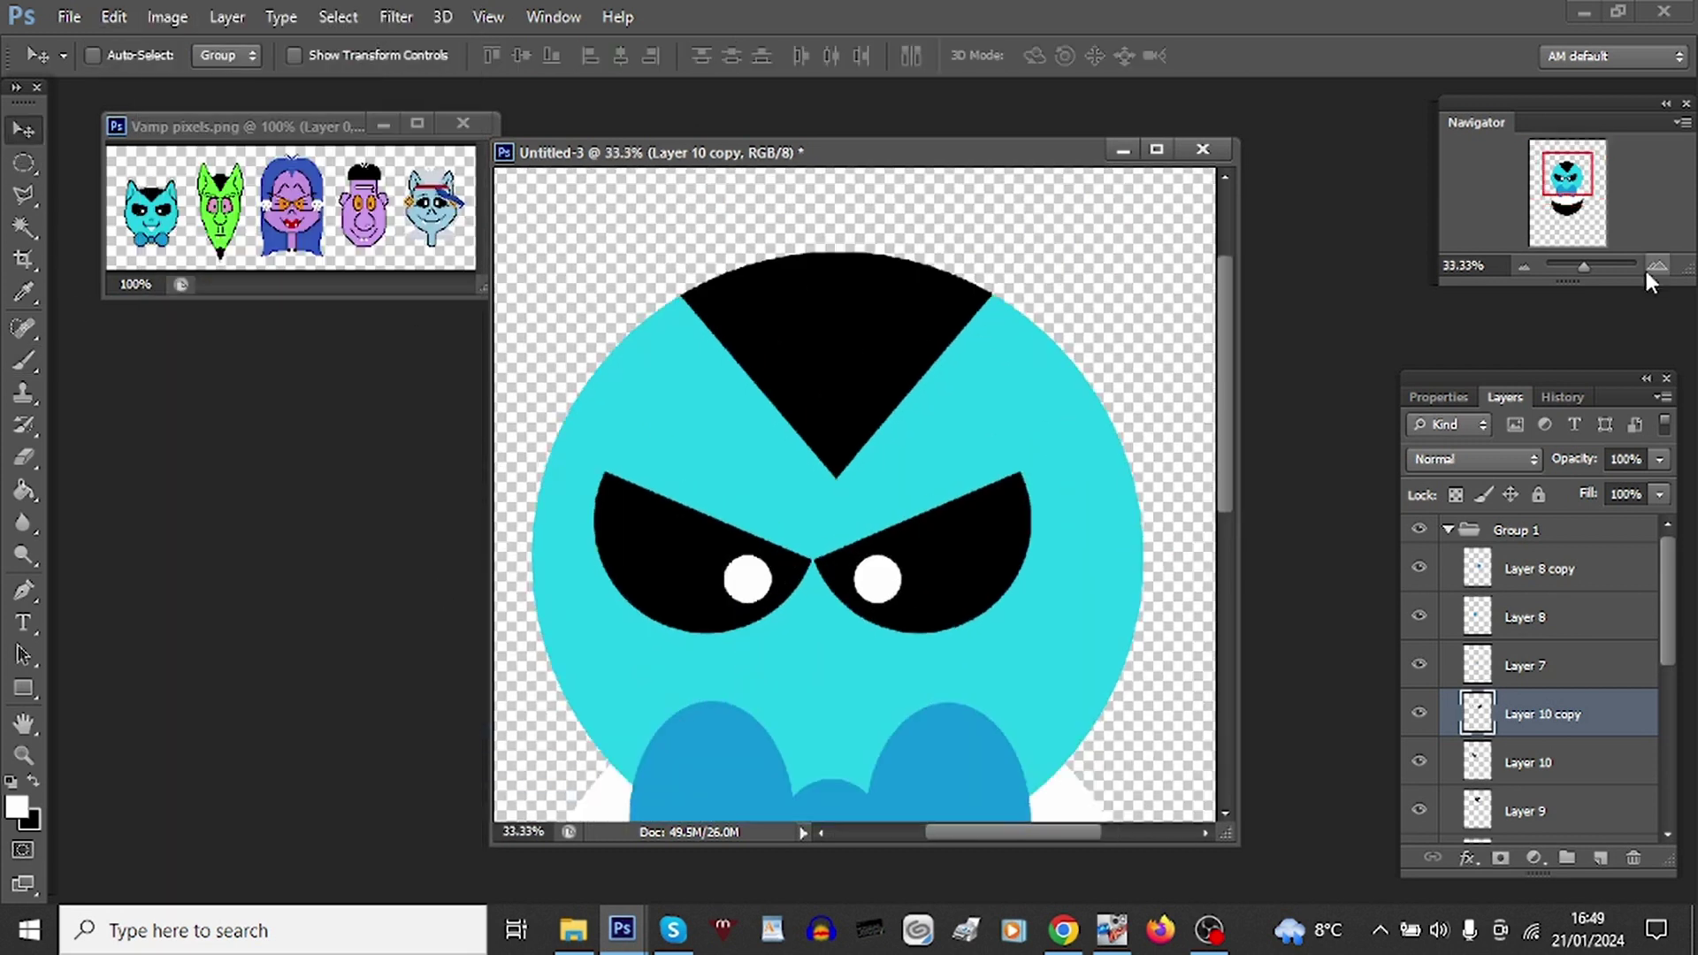
{"action": "left_click", "coordinate": [1518, 758], "text": "shift"}
{"action": "left_click_drag", "start_coordinate": [1008, 562], "coordinate": [1024, 475]}
{"action": "key", "text": "shift+Down"}
{"action": "key", "text": "shift+Down"}
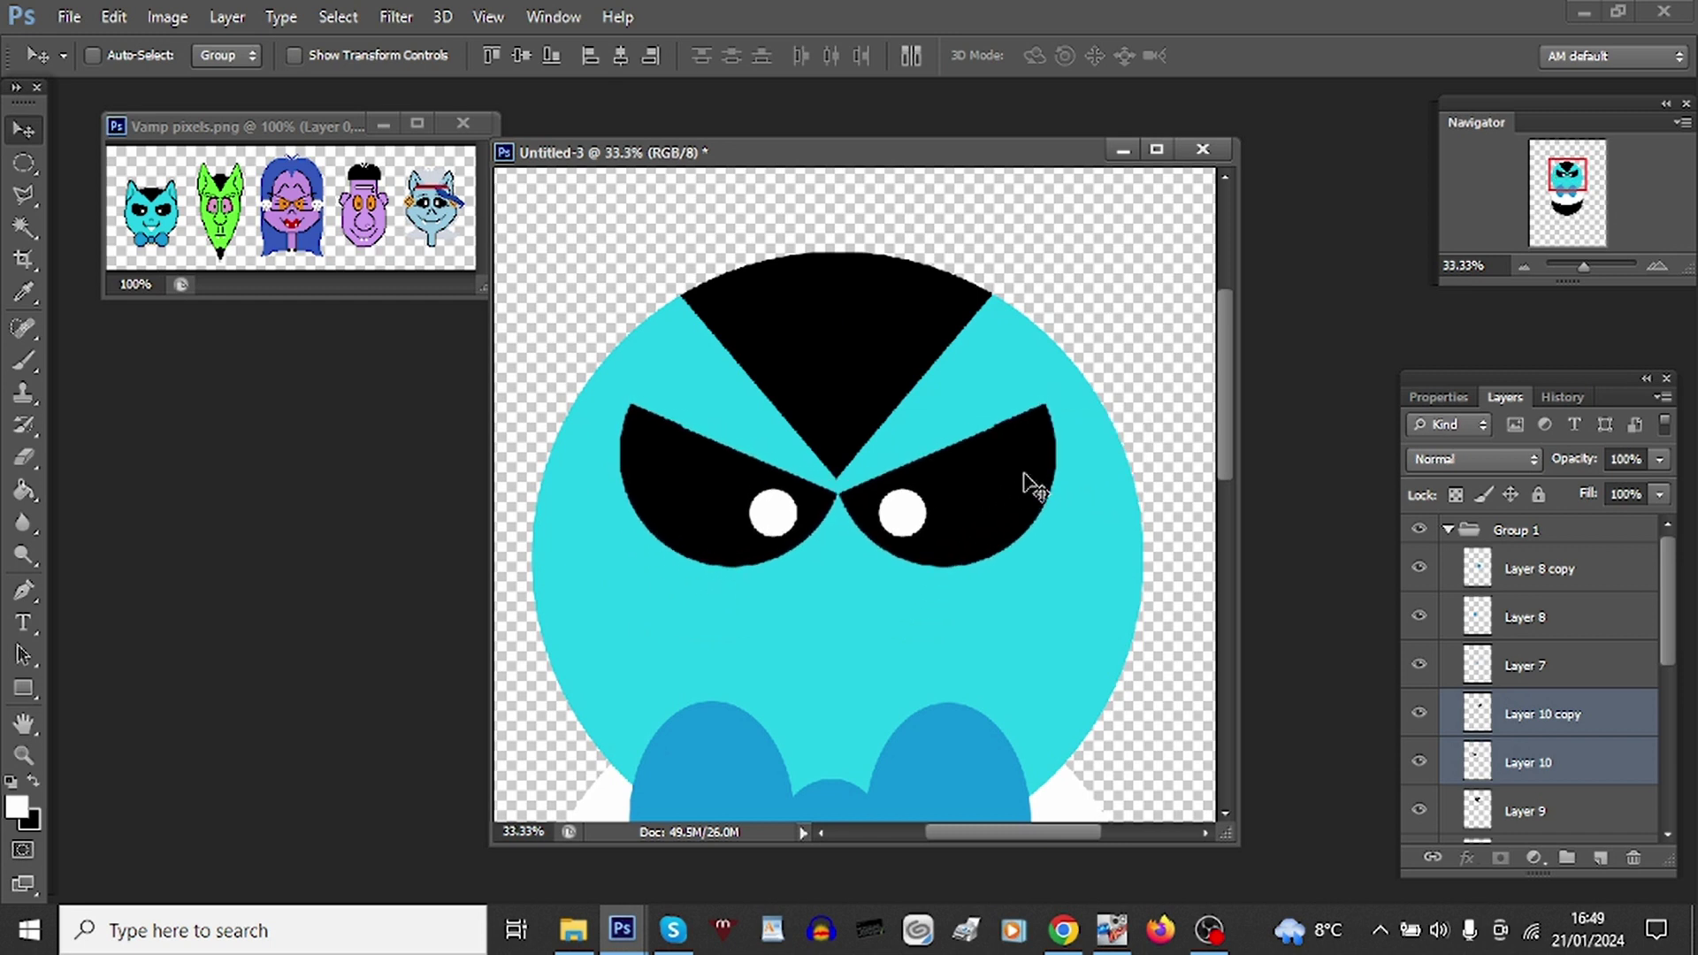
{"action": "key", "text": "shift+Down"}
{"action": "key", "text": "shift+Down"}
{"action": "key", "text": "shift+Down"}
{"action": "key", "text": "shift+Down"}
{"action": "key", "text": "shift+Down"}
{"action": "key", "text": "shift+Down"}
{"action": "key", "text": "shift+Down"}
{"action": "key", "text": "shift+Down"}
{"action": "key", "text": "shift+Down"}
{"action": "key", "text": "shift+Down"}
{"action": "key", "text": "ctrl+minus"}
{"action": "key", "text": "ctrl+minus"}
{"action": "left_click", "coordinate": [1528, 763]}
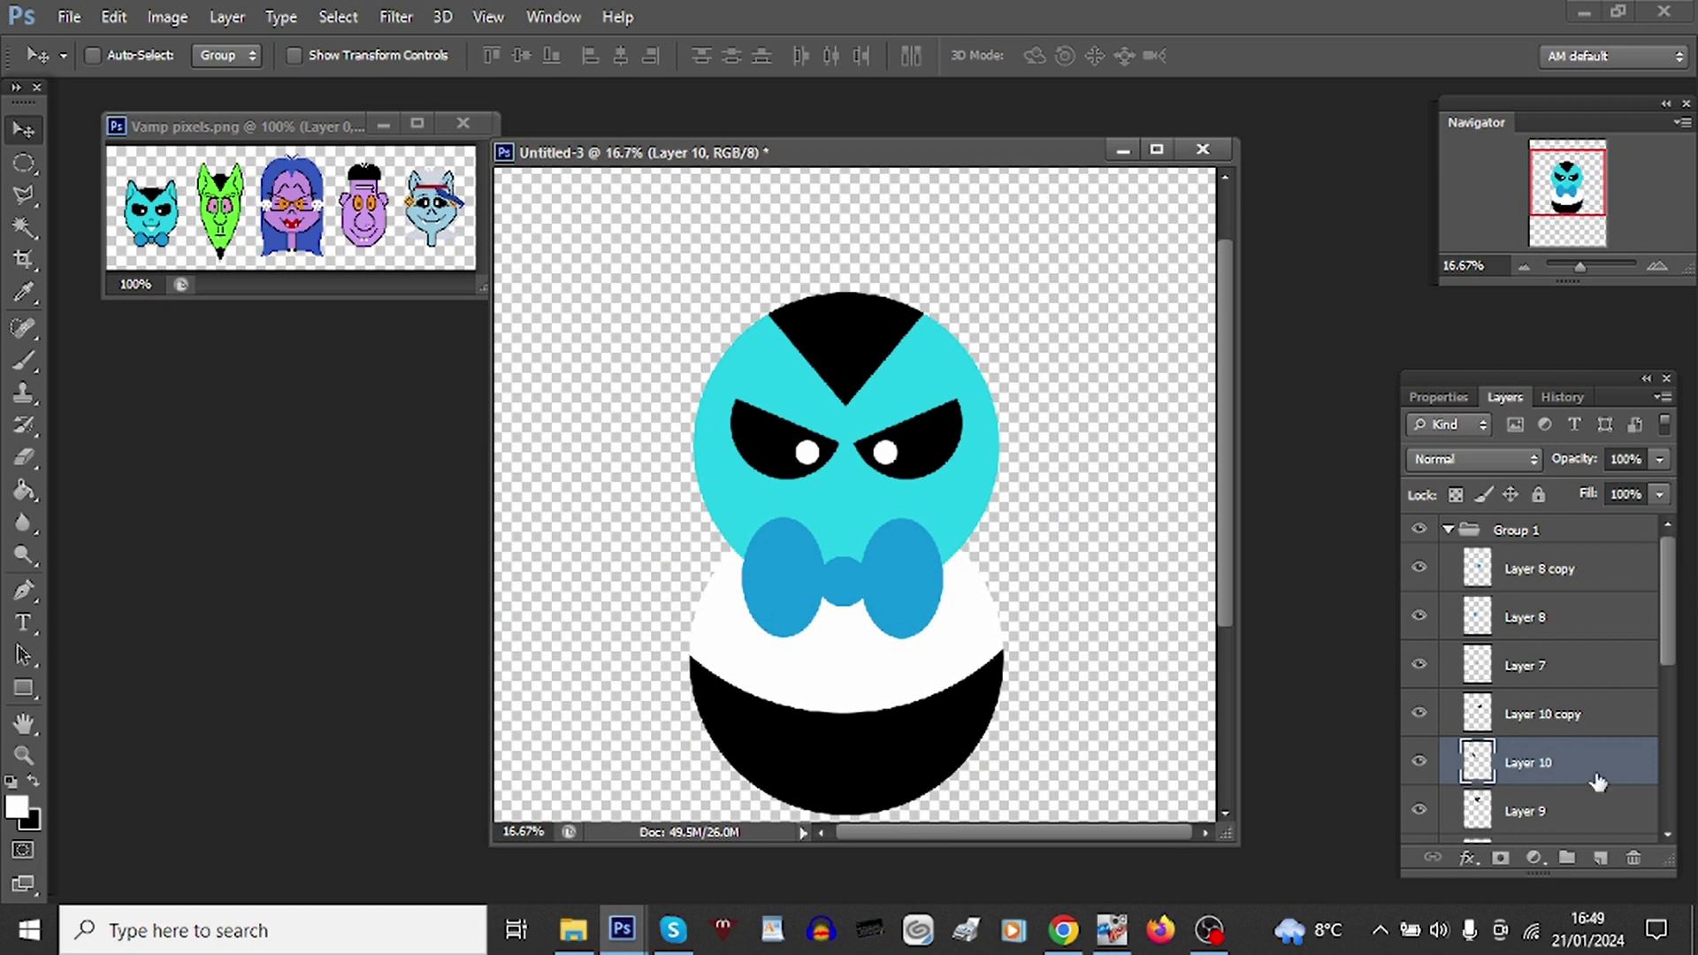
Step: Draw a thin wedge selection below the eyes and fill it with black
{"action": "left_click", "coordinate": [25, 194]}
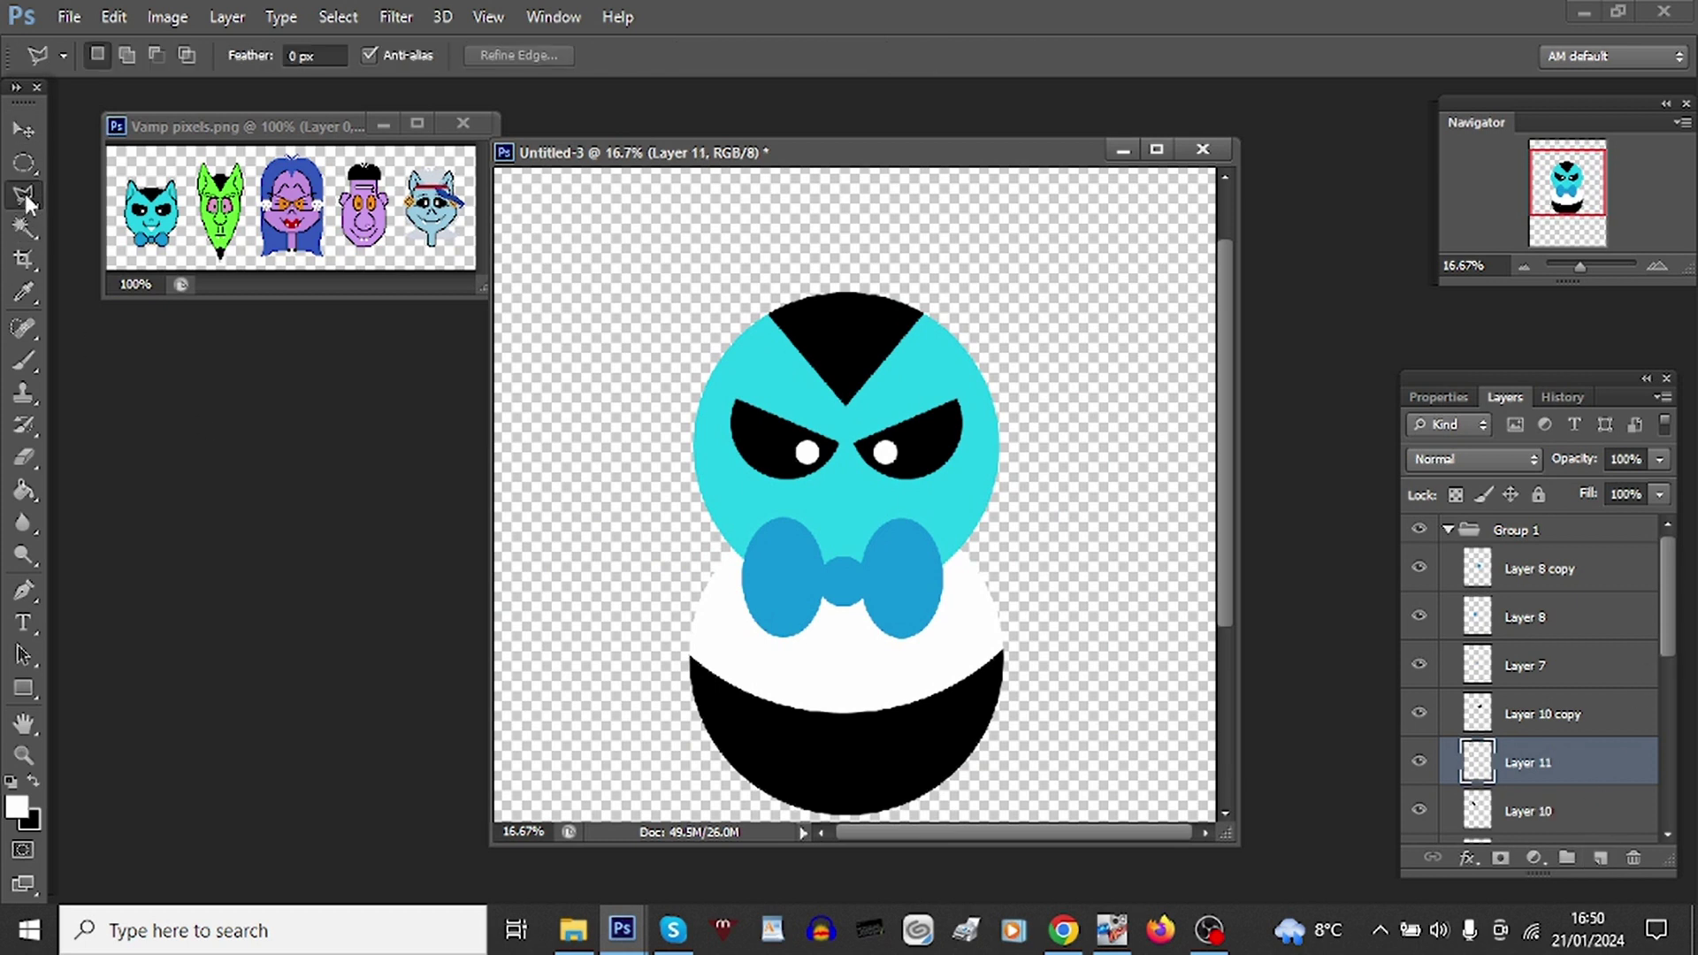
{"action": "left_click", "coordinate": [1654, 266]}
{"action": "left_click", "coordinate": [1653, 266]}
{"action": "left_click", "coordinate": [1653, 266]}
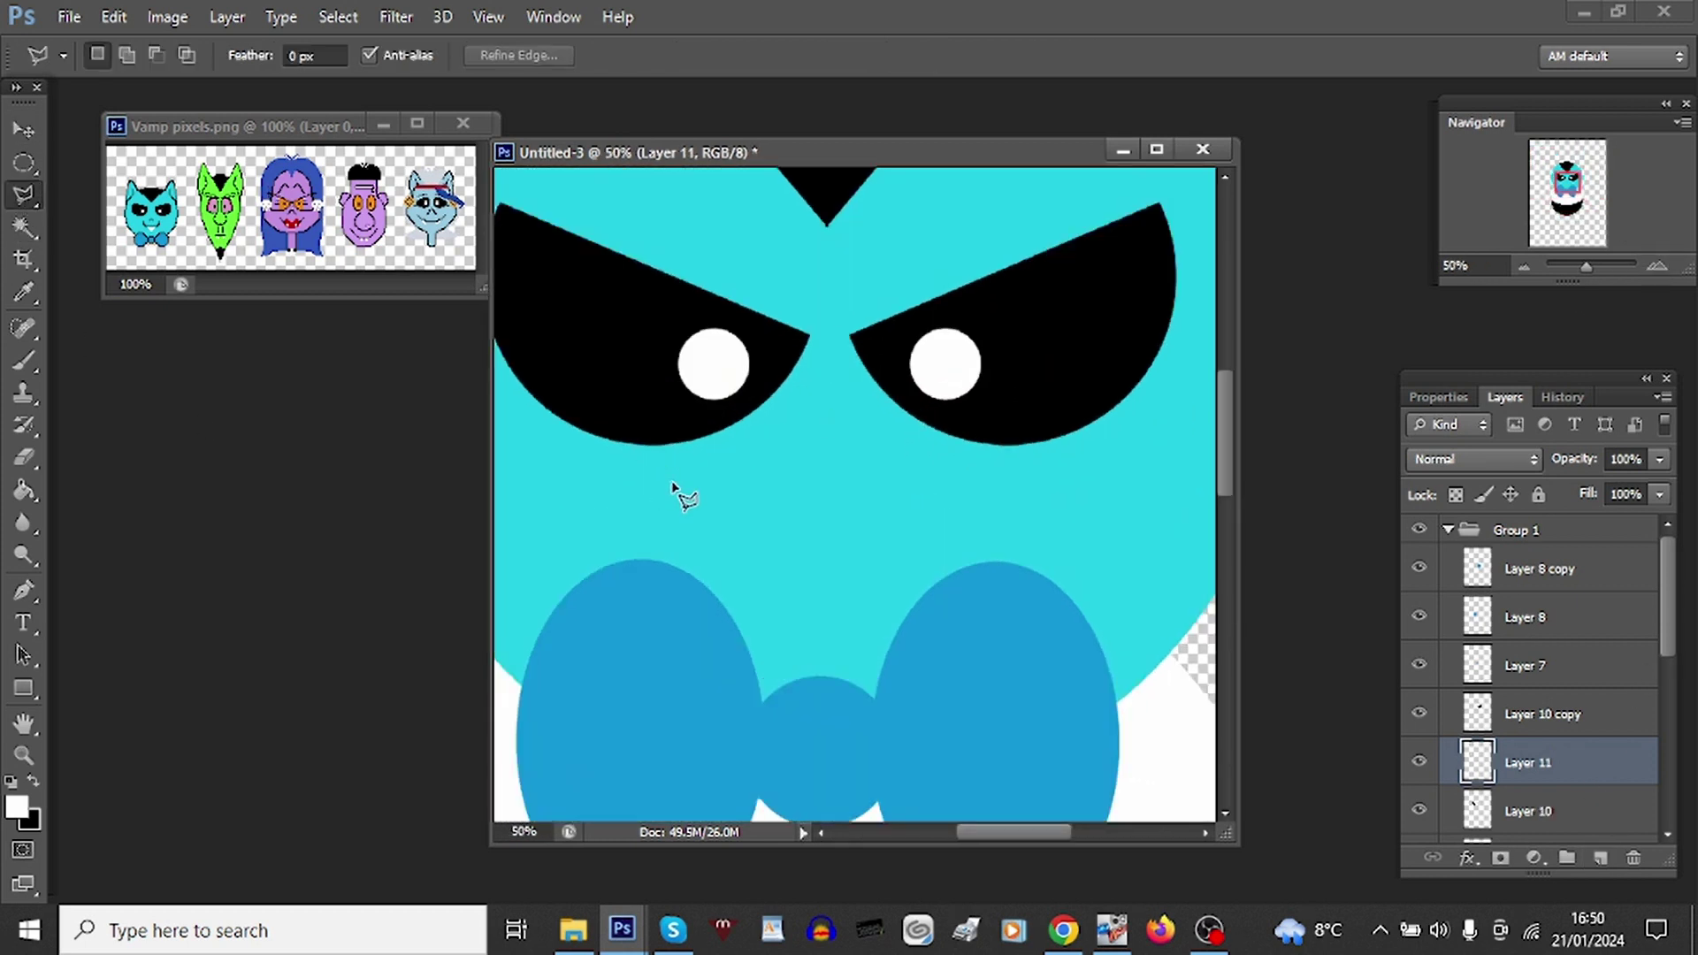
{"action": "left_click", "coordinate": [815, 398]}
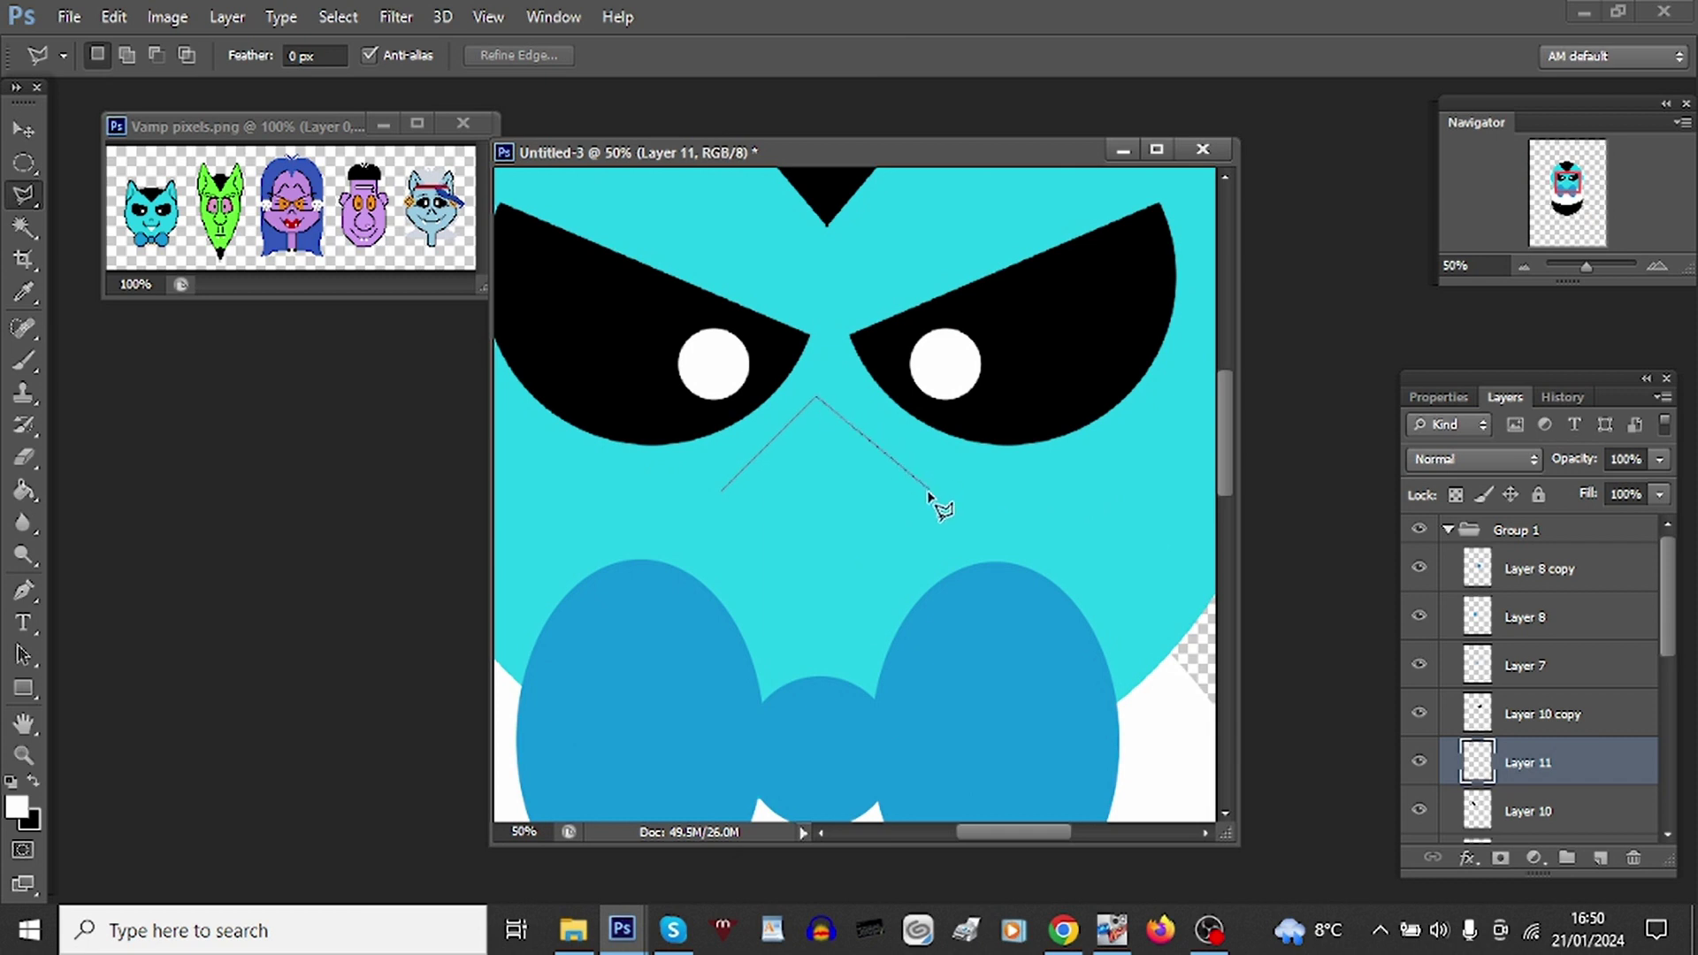
{"action": "double_click", "coordinate": [824, 427]}
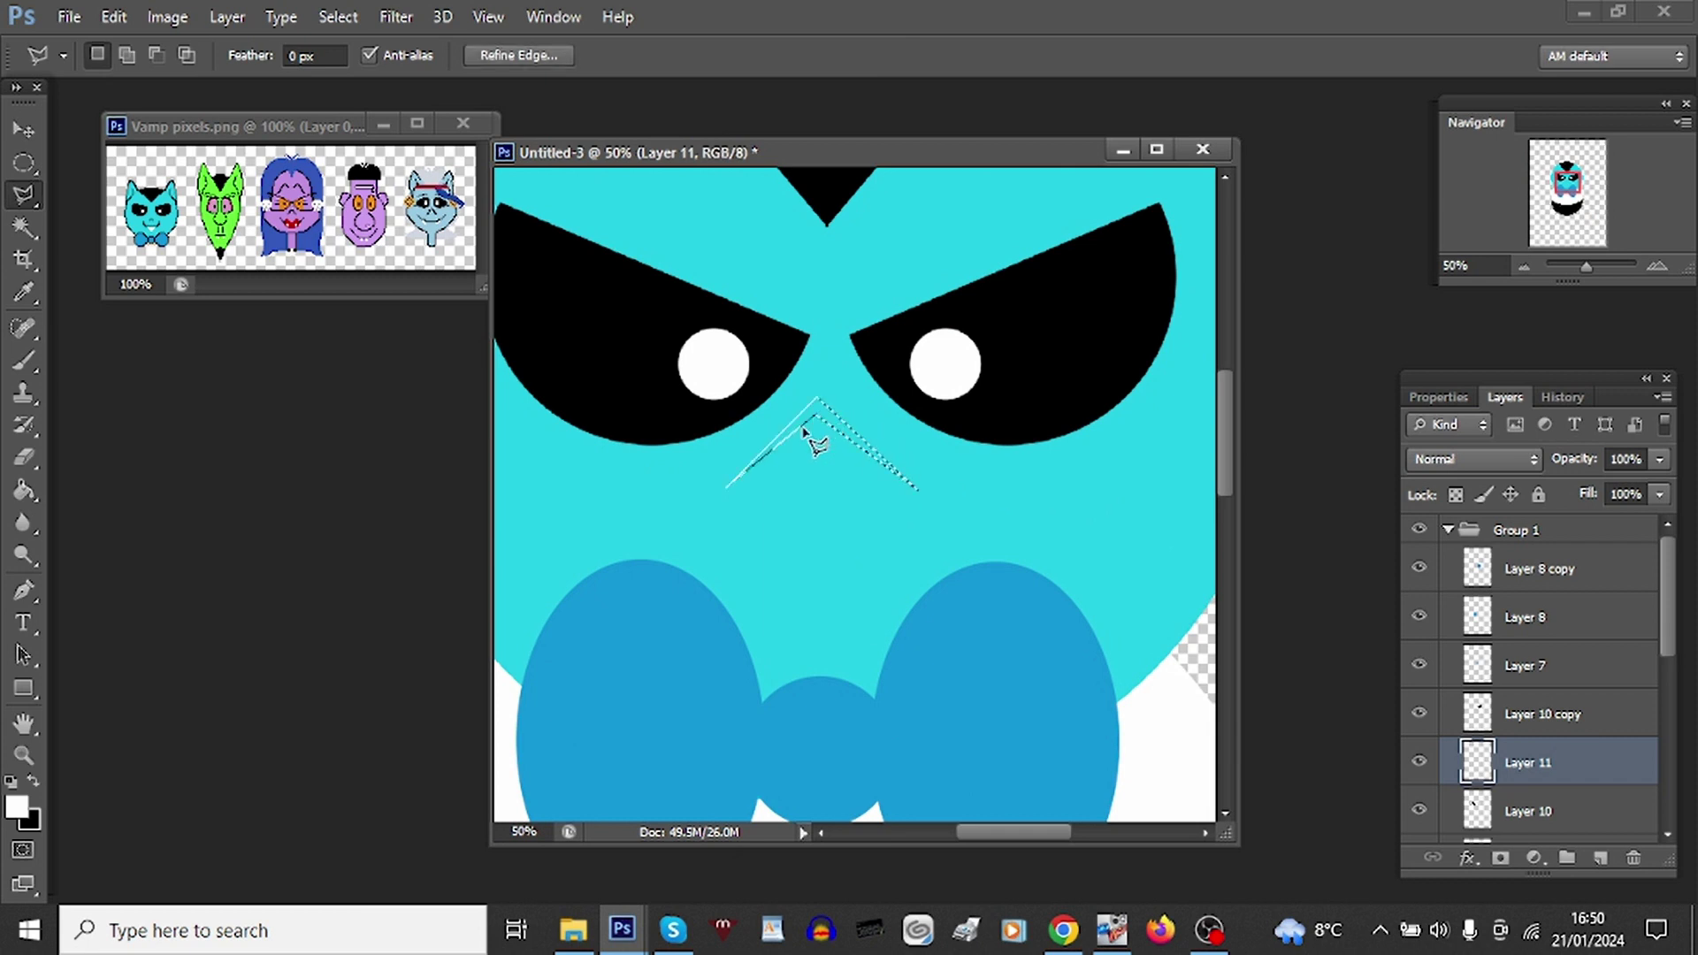
{"action": "left_click", "coordinate": [24, 490]}
{"action": "key", "text": "x"}
{"action": "left_click", "coordinate": [840, 418]}
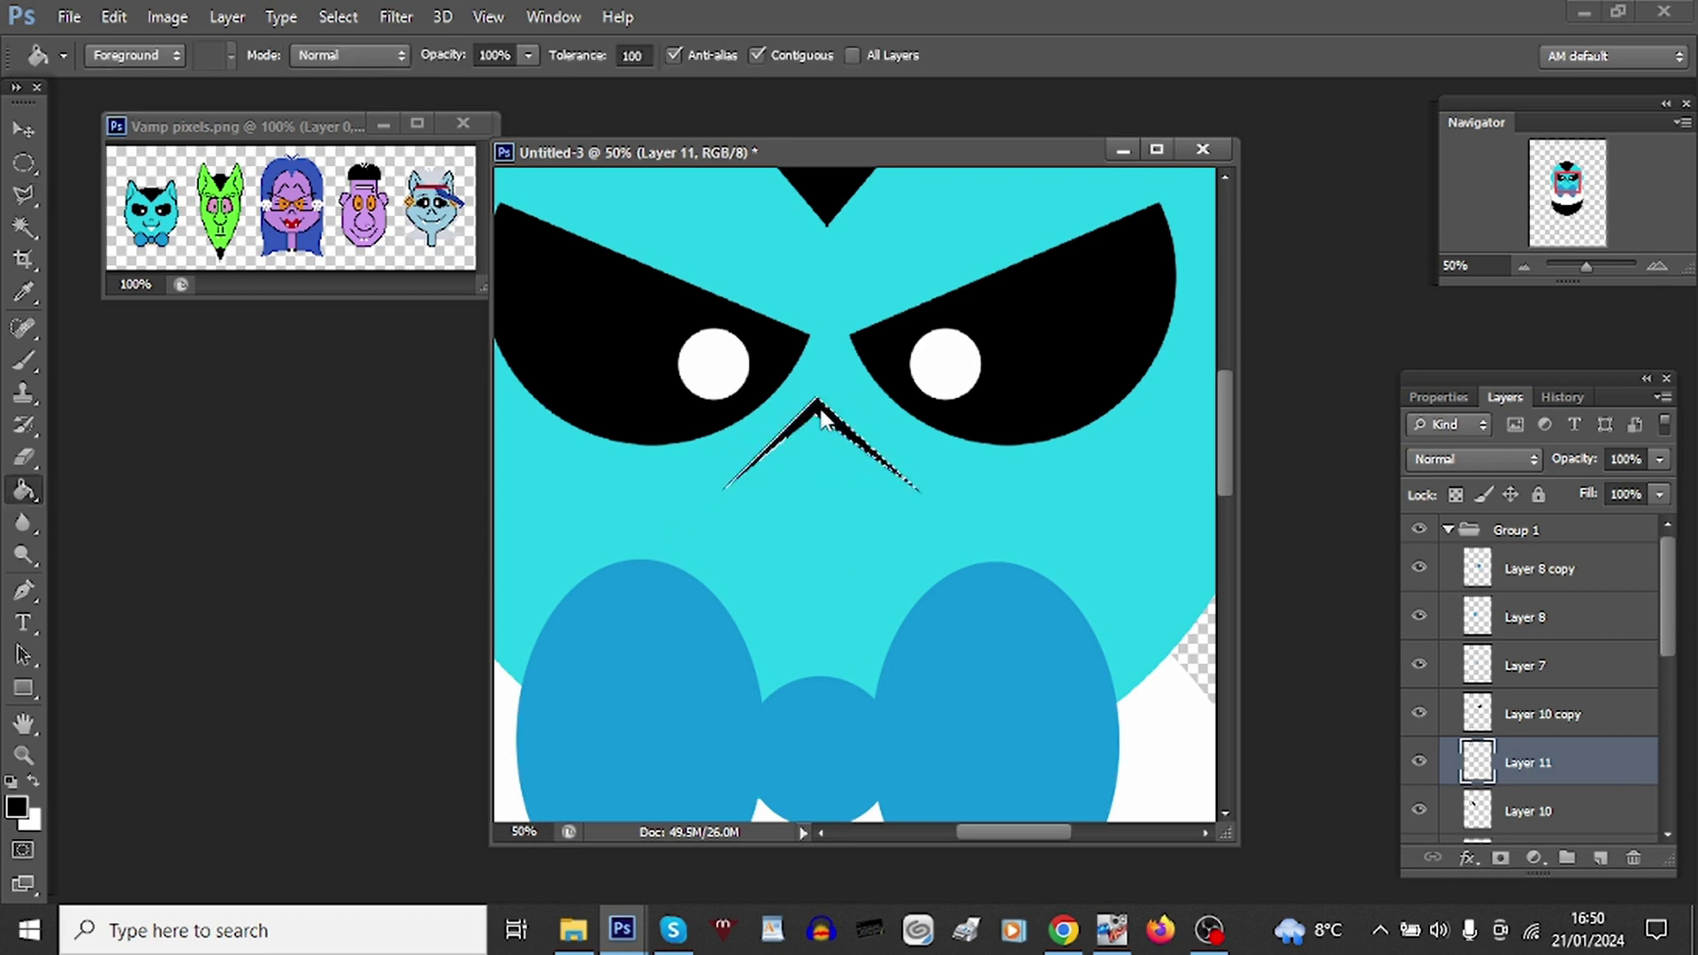
{"action": "key", "text": "ctrl+d"}
Step: Delete the left part of the black wedge, leaving a thin slanted stroke
{"action": "left_click", "coordinate": [24, 163]}
{"action": "left_click", "coordinate": [104, 161]}
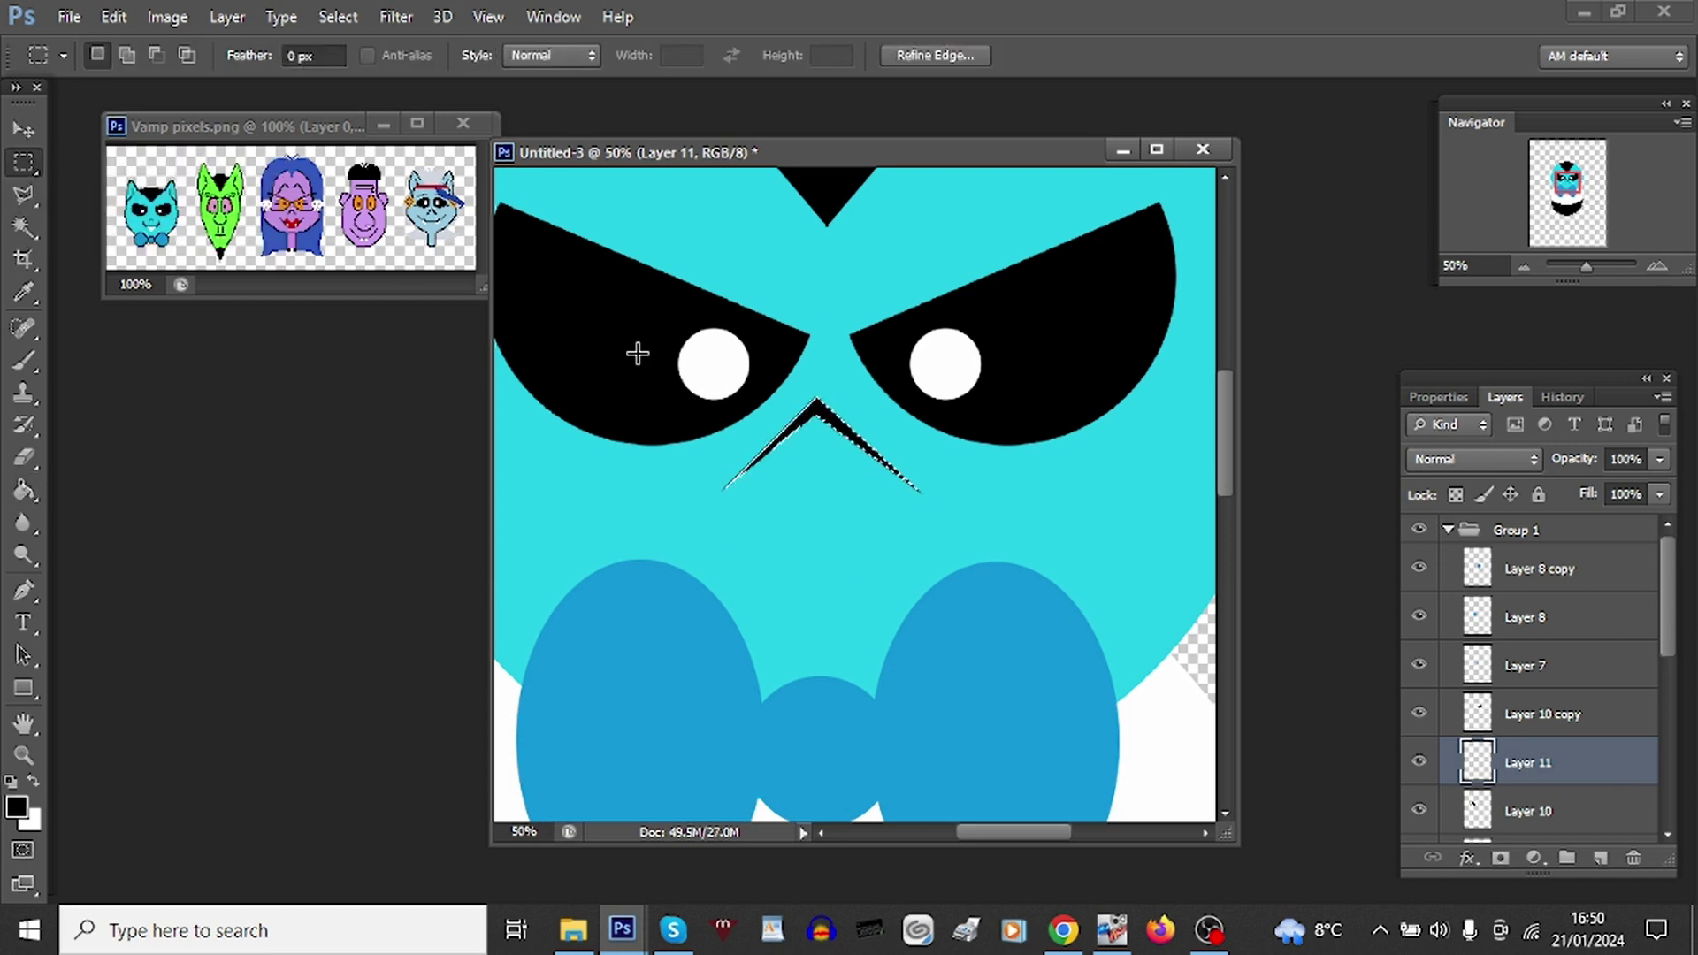
{"action": "left_click_drag", "start_coordinate": [629, 353], "coordinate": [812, 547]}
{"action": "key", "text": "Delete"}
{"action": "key", "text": "ctrl+d"}
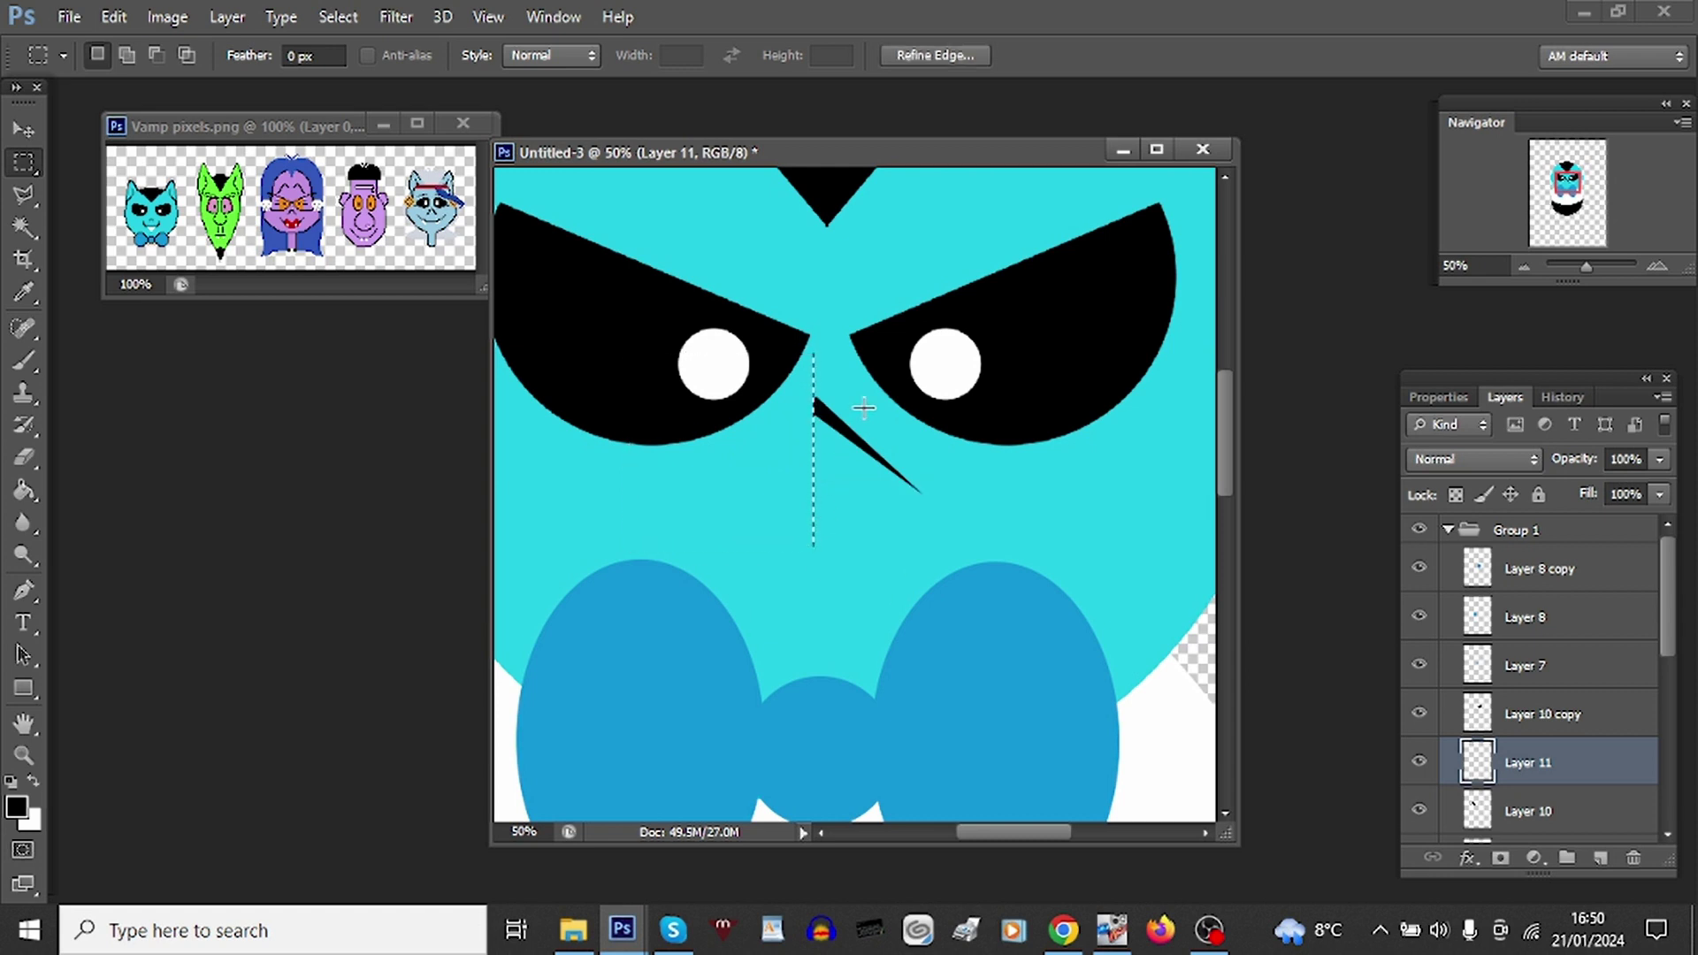
Step: Duplicate the stroke layer and flip the copy horizontally
{"action": "right_click", "coordinate": [1583, 766]}
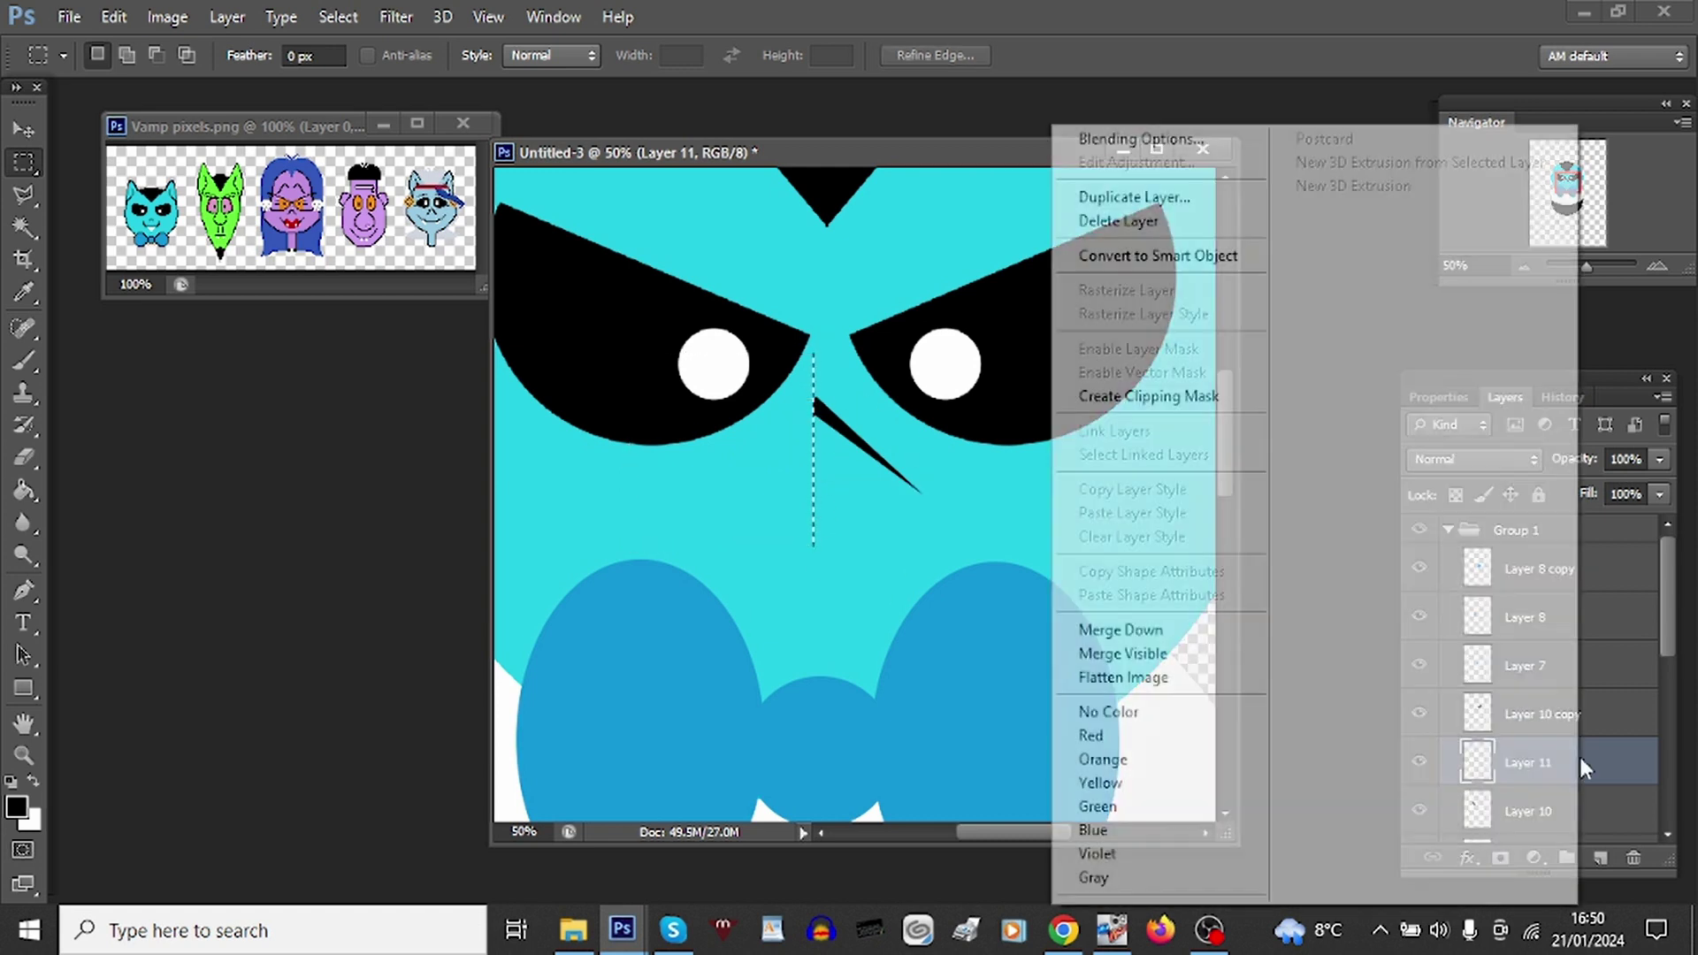
{"action": "left_click", "coordinate": [1132, 198]}
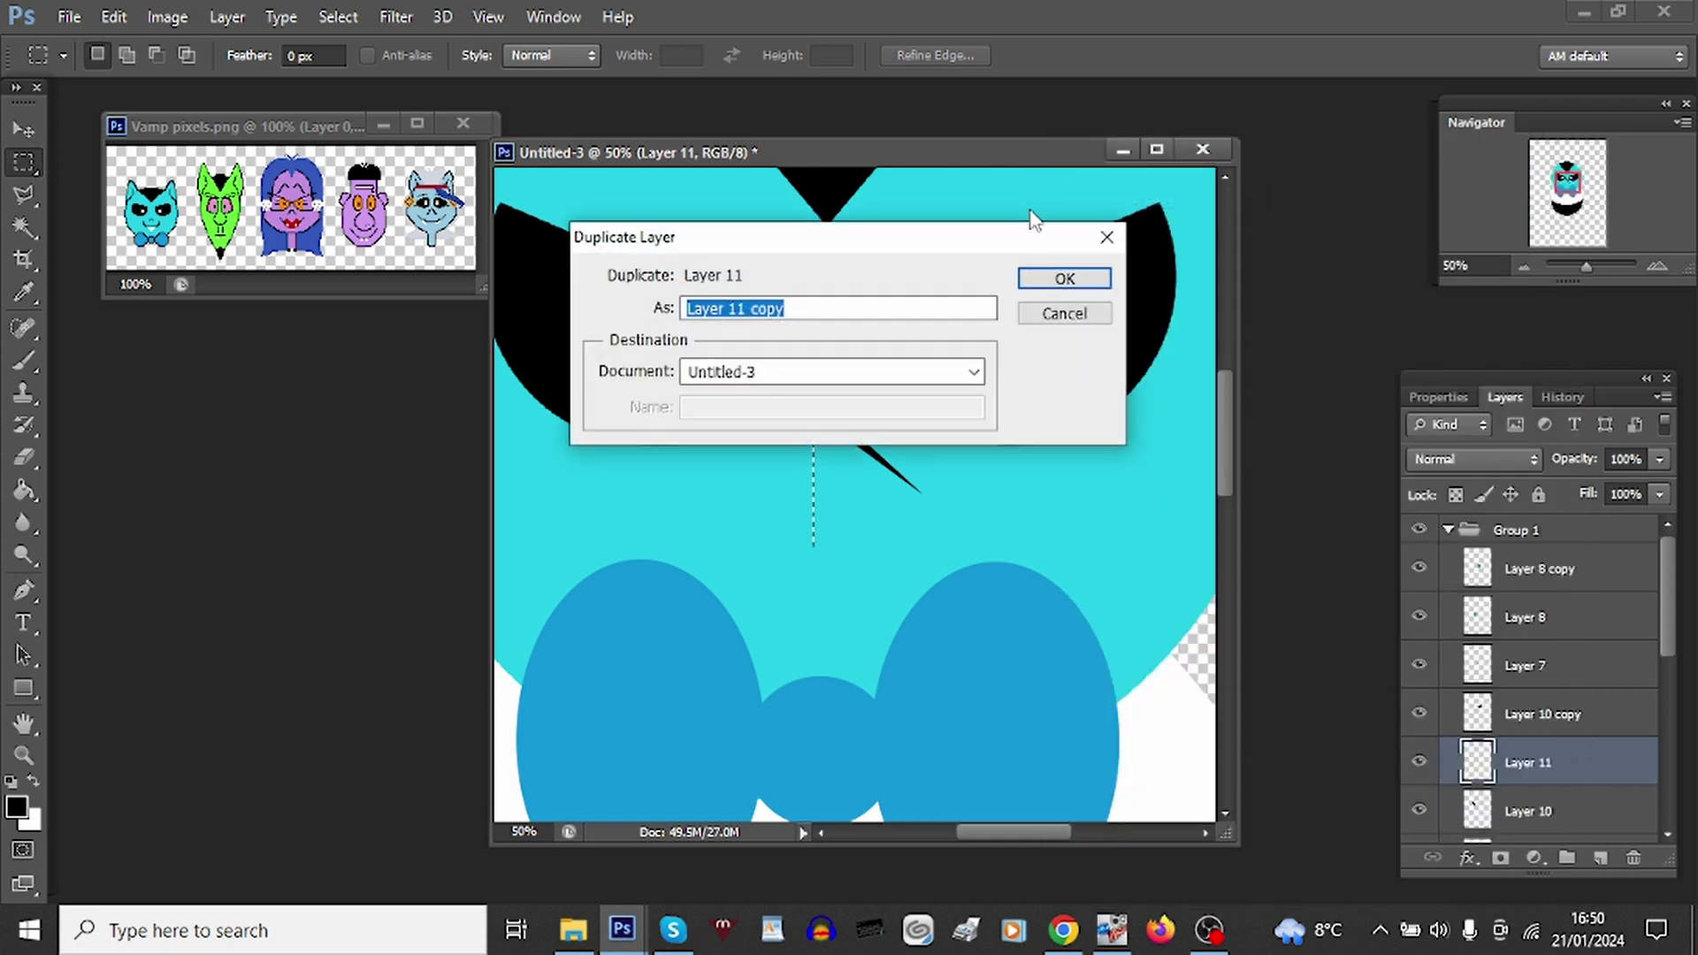
{"action": "key", "text": "Return"}
{"action": "left_click", "coordinate": [114, 17]}
{"action": "mouse_move", "coordinate": [242, 498]}
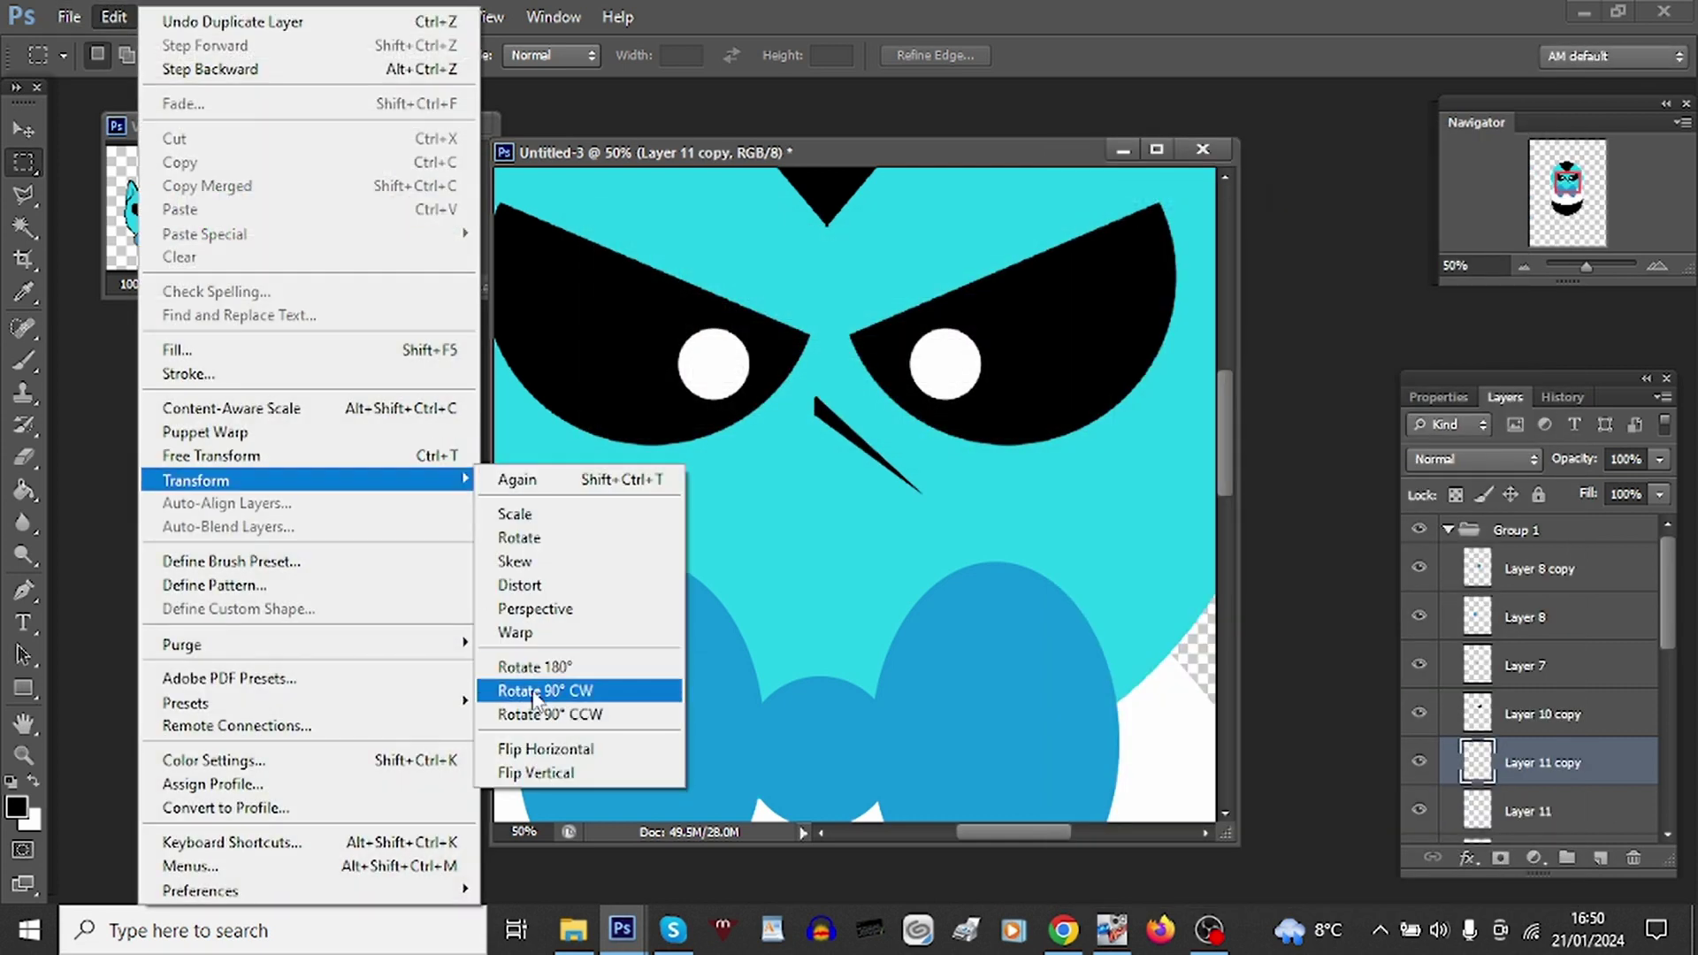
{"action": "left_click", "coordinate": [550, 743]}
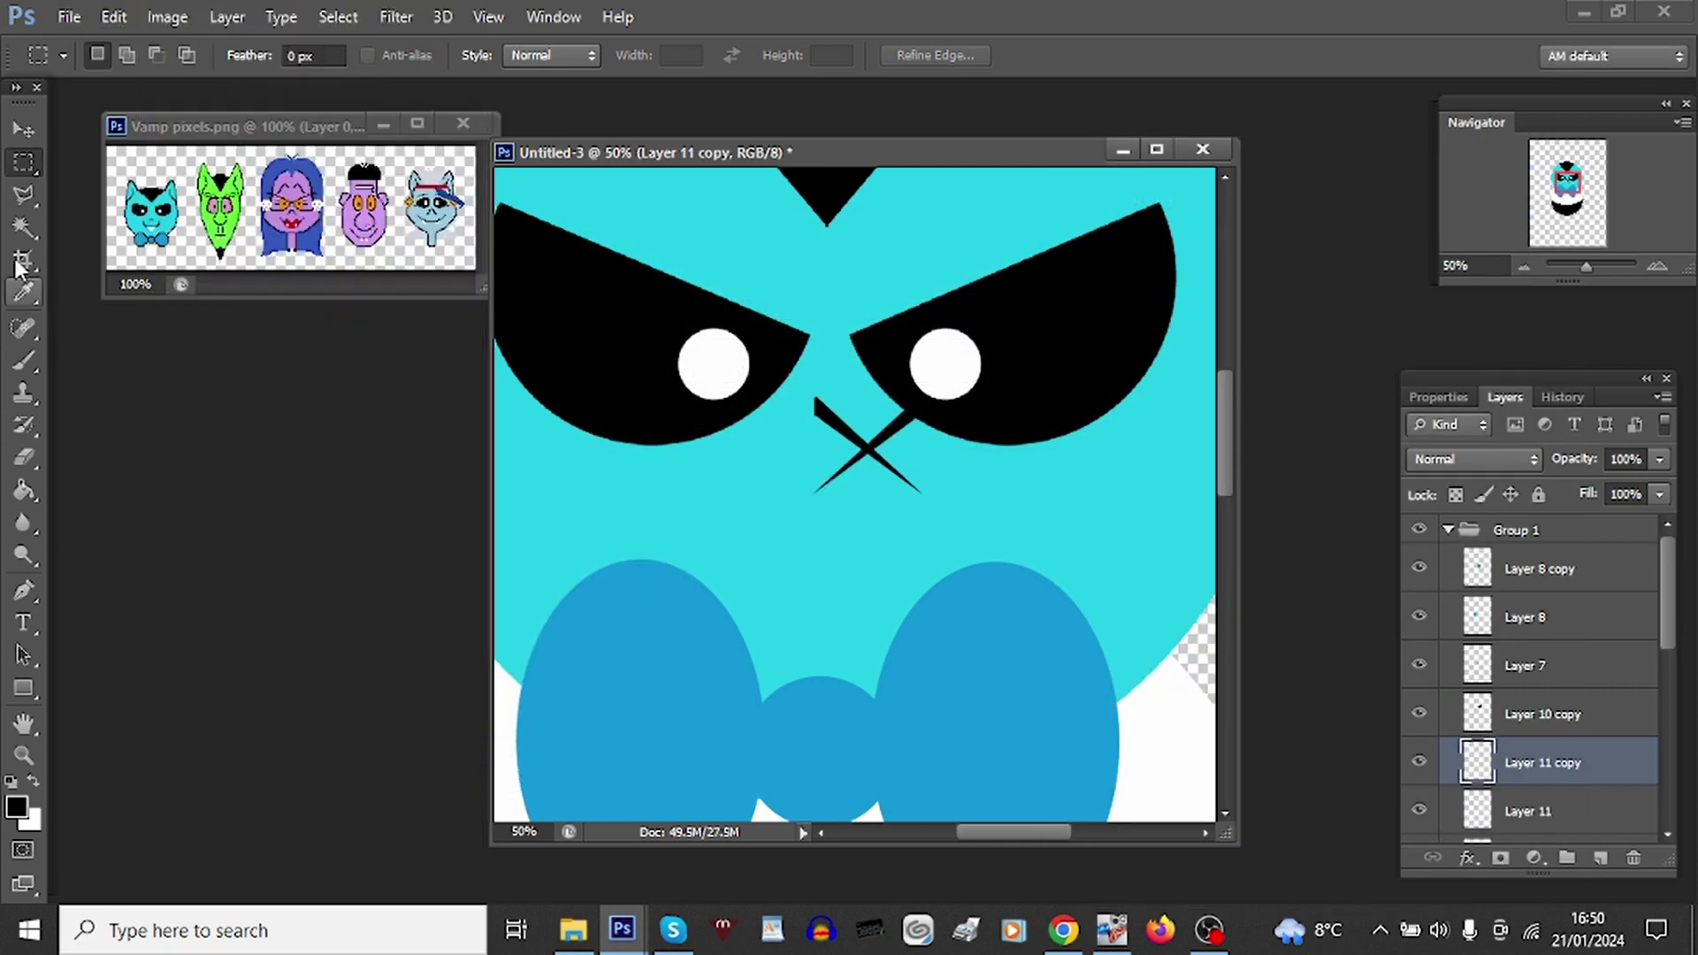
Step: Join the two strokes into an inverted V, merge them down and raise the nose between the eyes
{"action": "left_click", "coordinate": [24, 228]}
{"action": "left_click", "coordinate": [24, 129]}
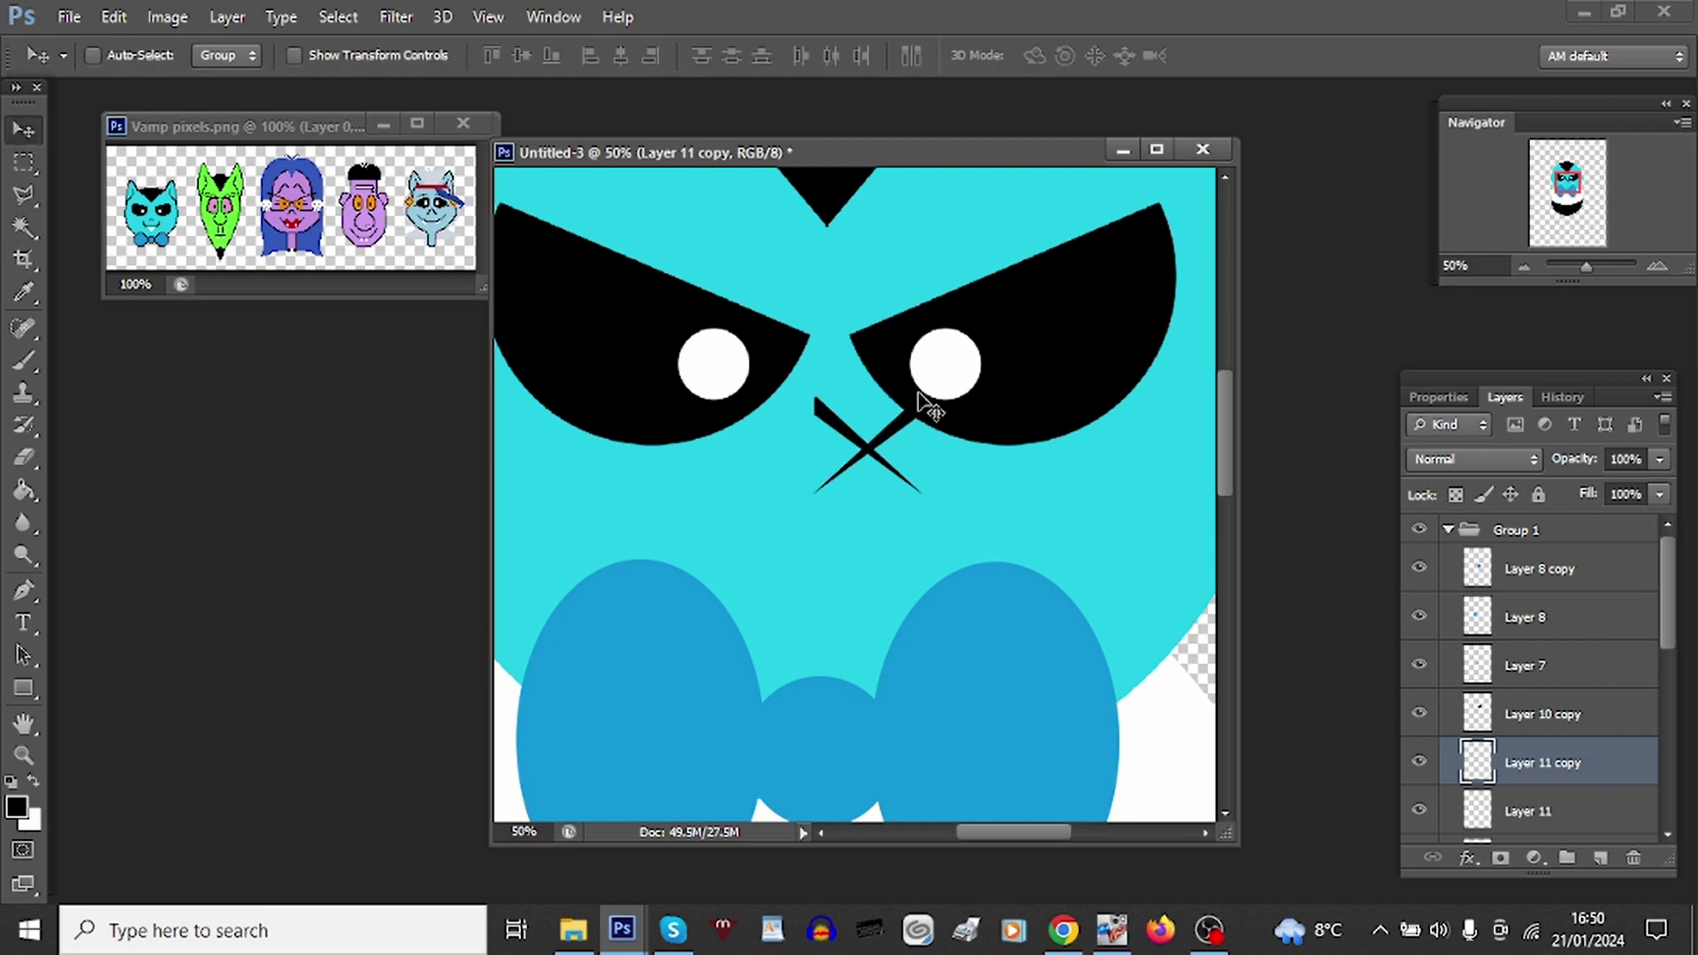
{"action": "left_click_drag", "start_coordinate": [938, 429], "coordinate": [827, 433]}
{"action": "key", "text": "Right"}
{"action": "key", "text": "Right"}
{"action": "key", "text": "Right"}
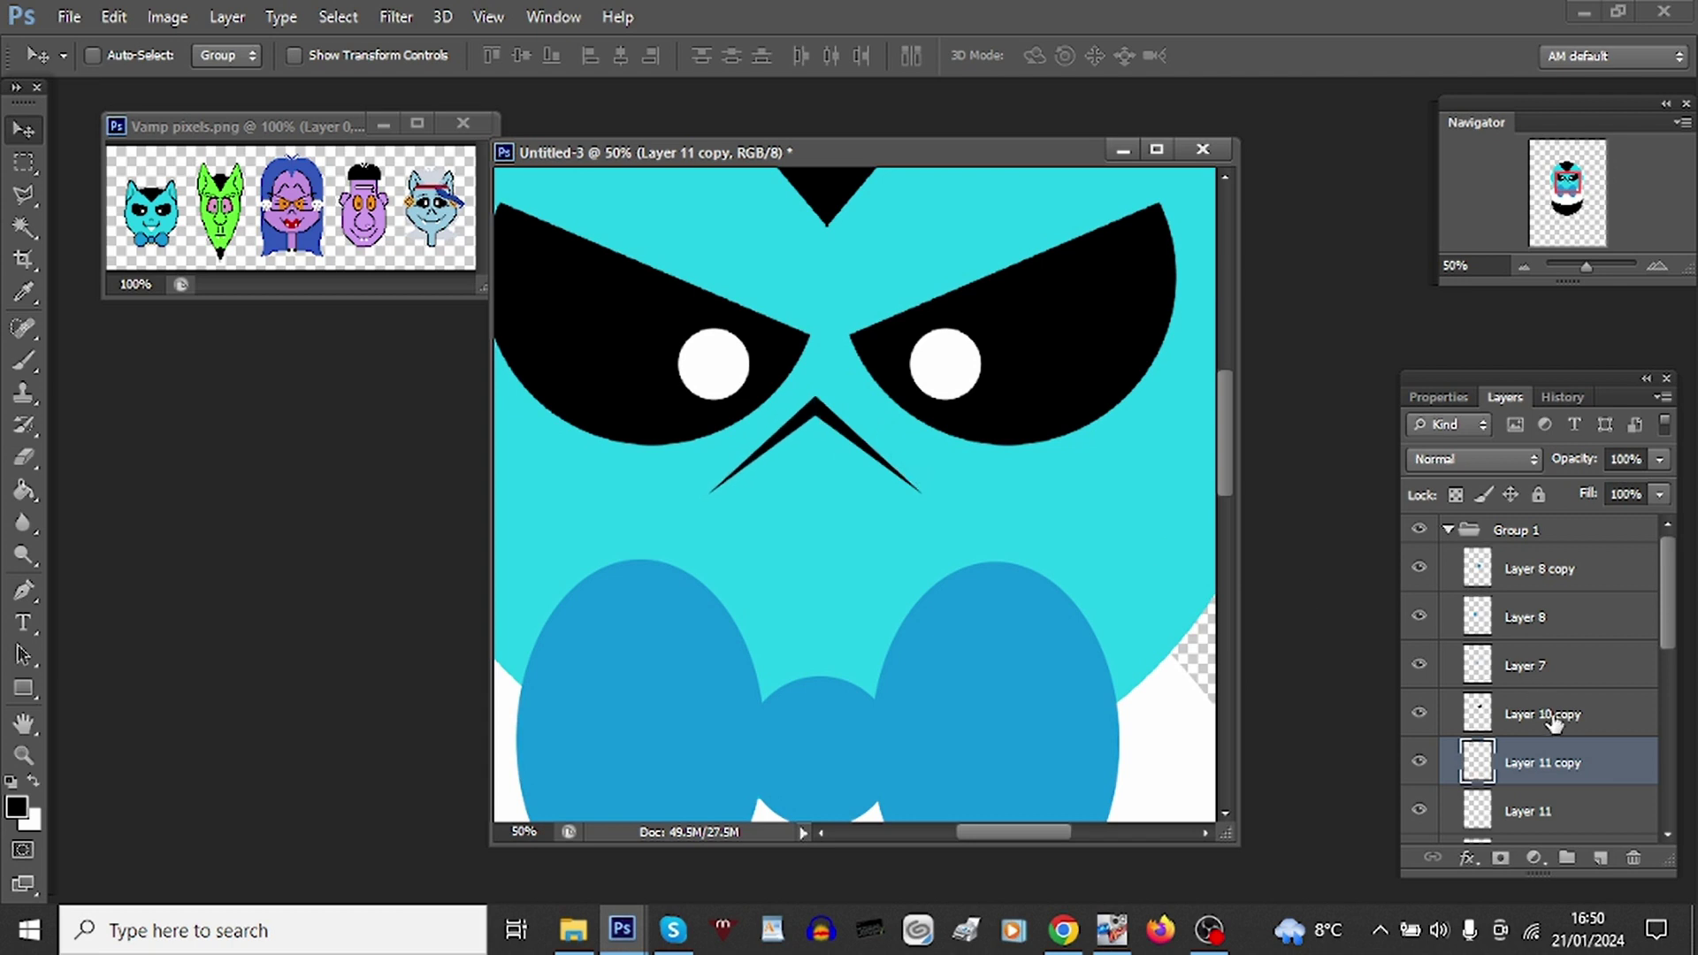
{"action": "right_click", "coordinate": [1583, 790]}
{"action": "left_click", "coordinate": [1168, 627]}
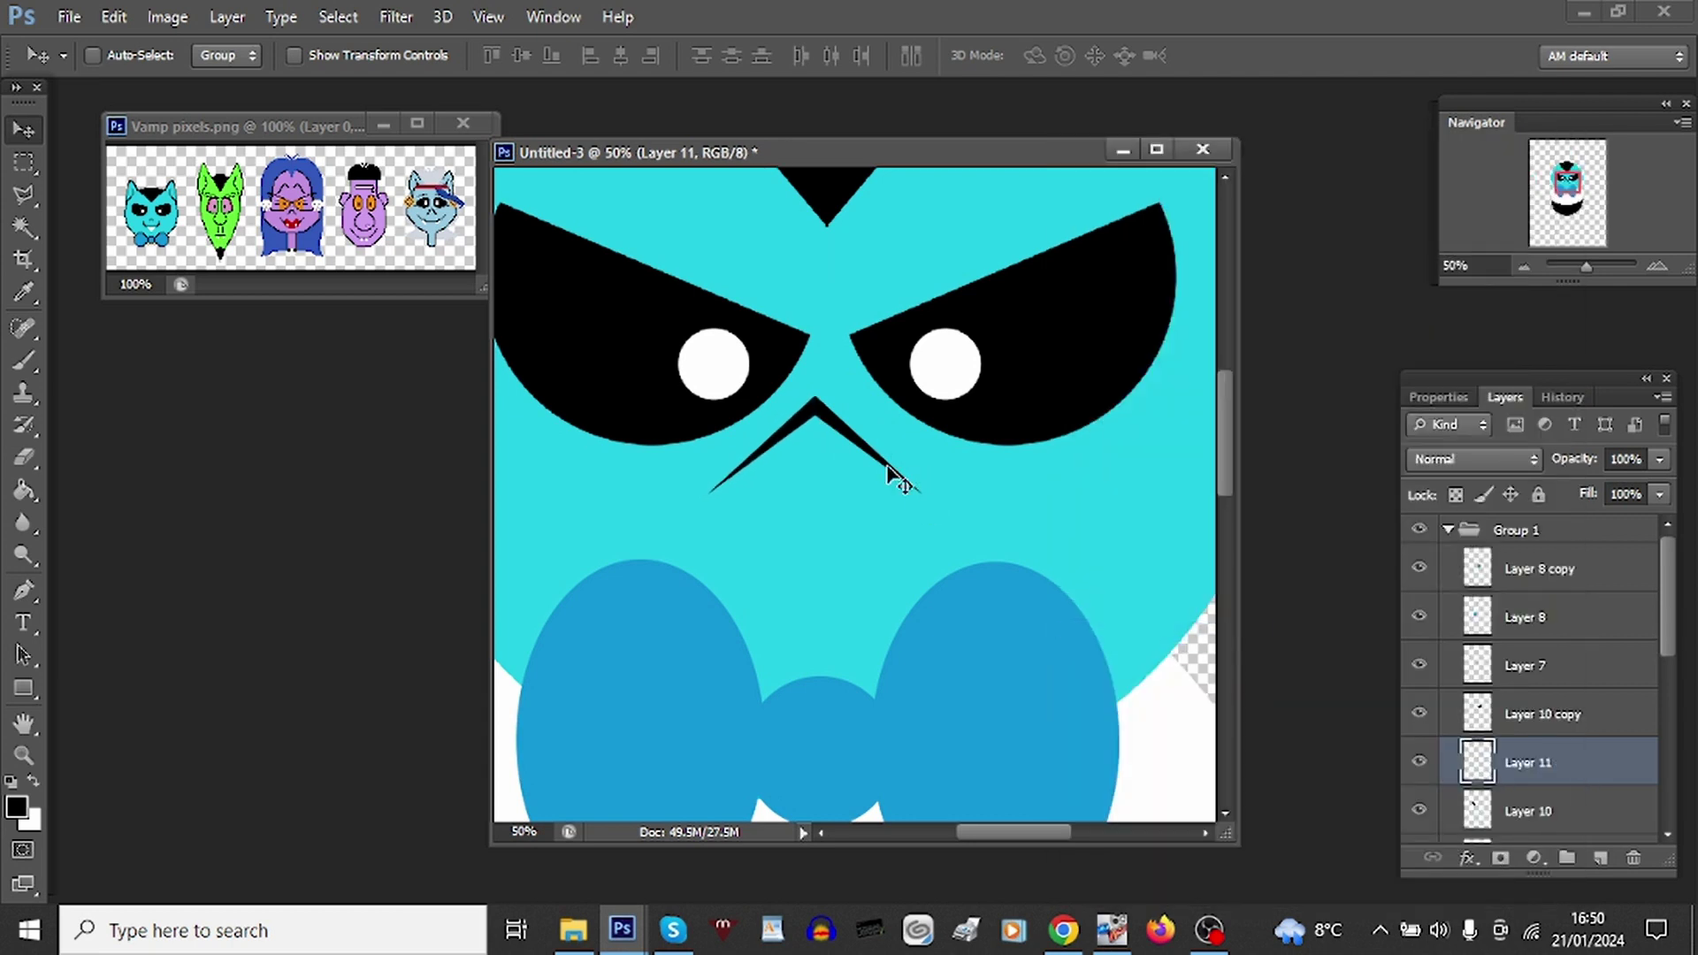
{"action": "left_click_drag", "start_coordinate": [890, 474], "coordinate": [898, 414]}
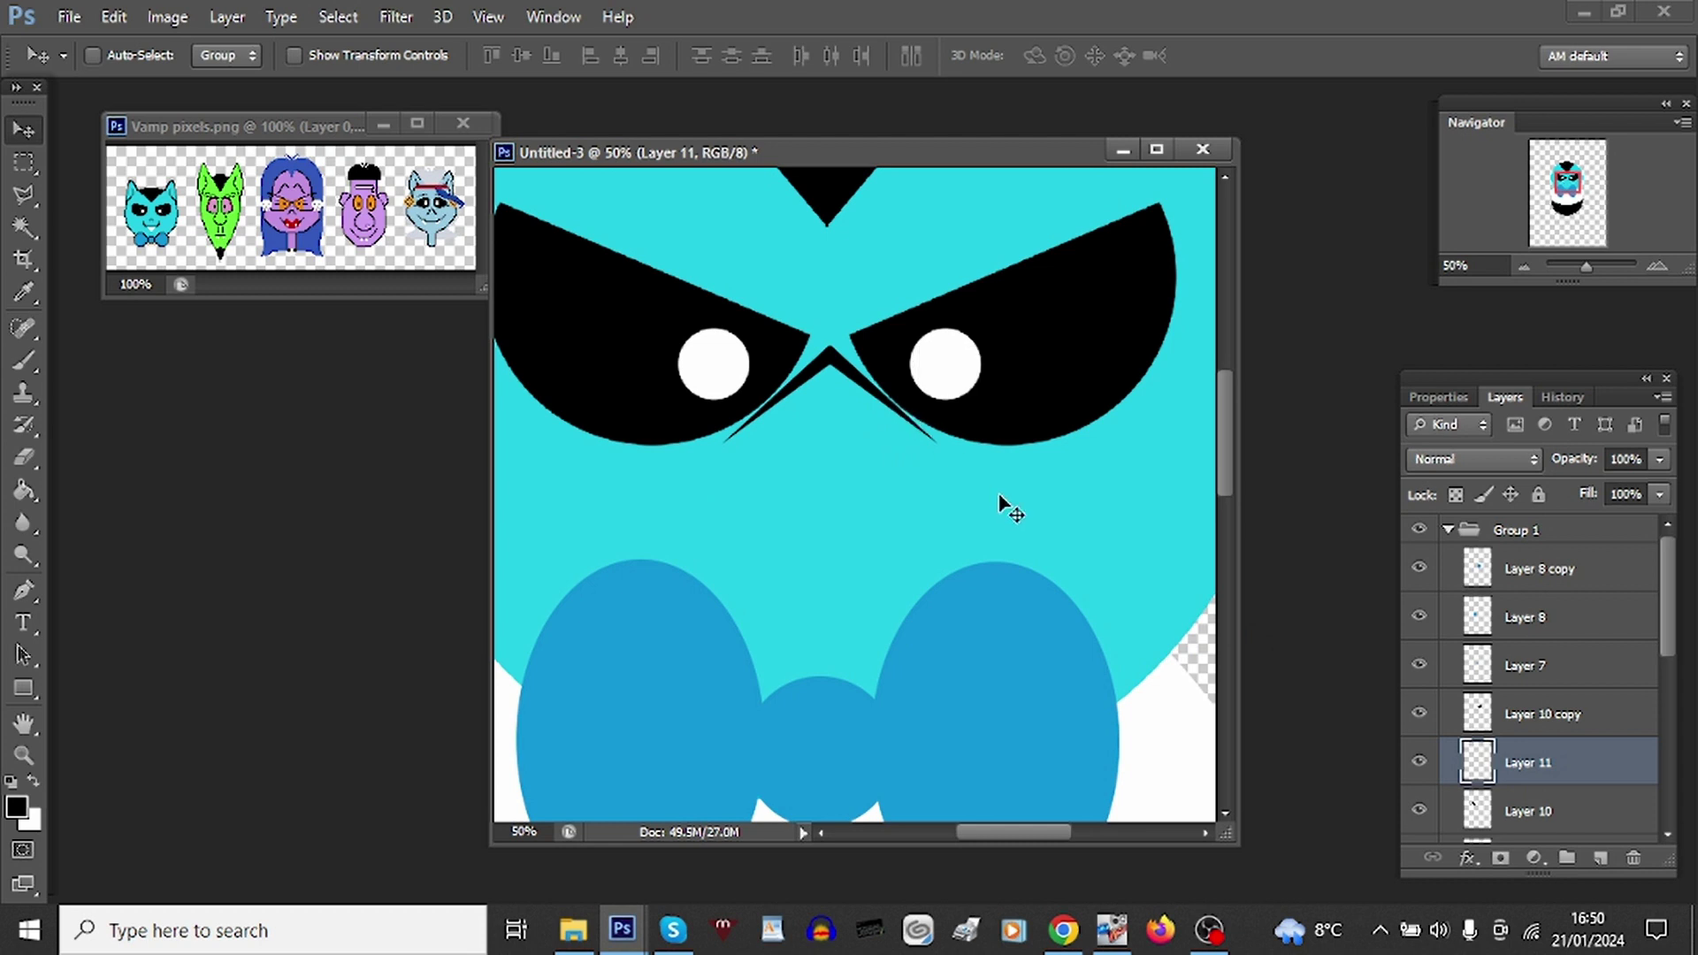
Step: Nudge the nose down slightly and zoom out to see the whole character
{"action": "key", "text": "shift+Down"}
{"action": "key", "text": "shift+Down"}
{"action": "key", "text": "shift+Down"}
{"action": "key", "text": "shift+Down"}
{"action": "key", "text": "shift+Down"}
{"action": "key", "text": "shift+Down"}
{"action": "key", "text": "shift+Down"}
{"action": "key", "text": "shift+Down"}
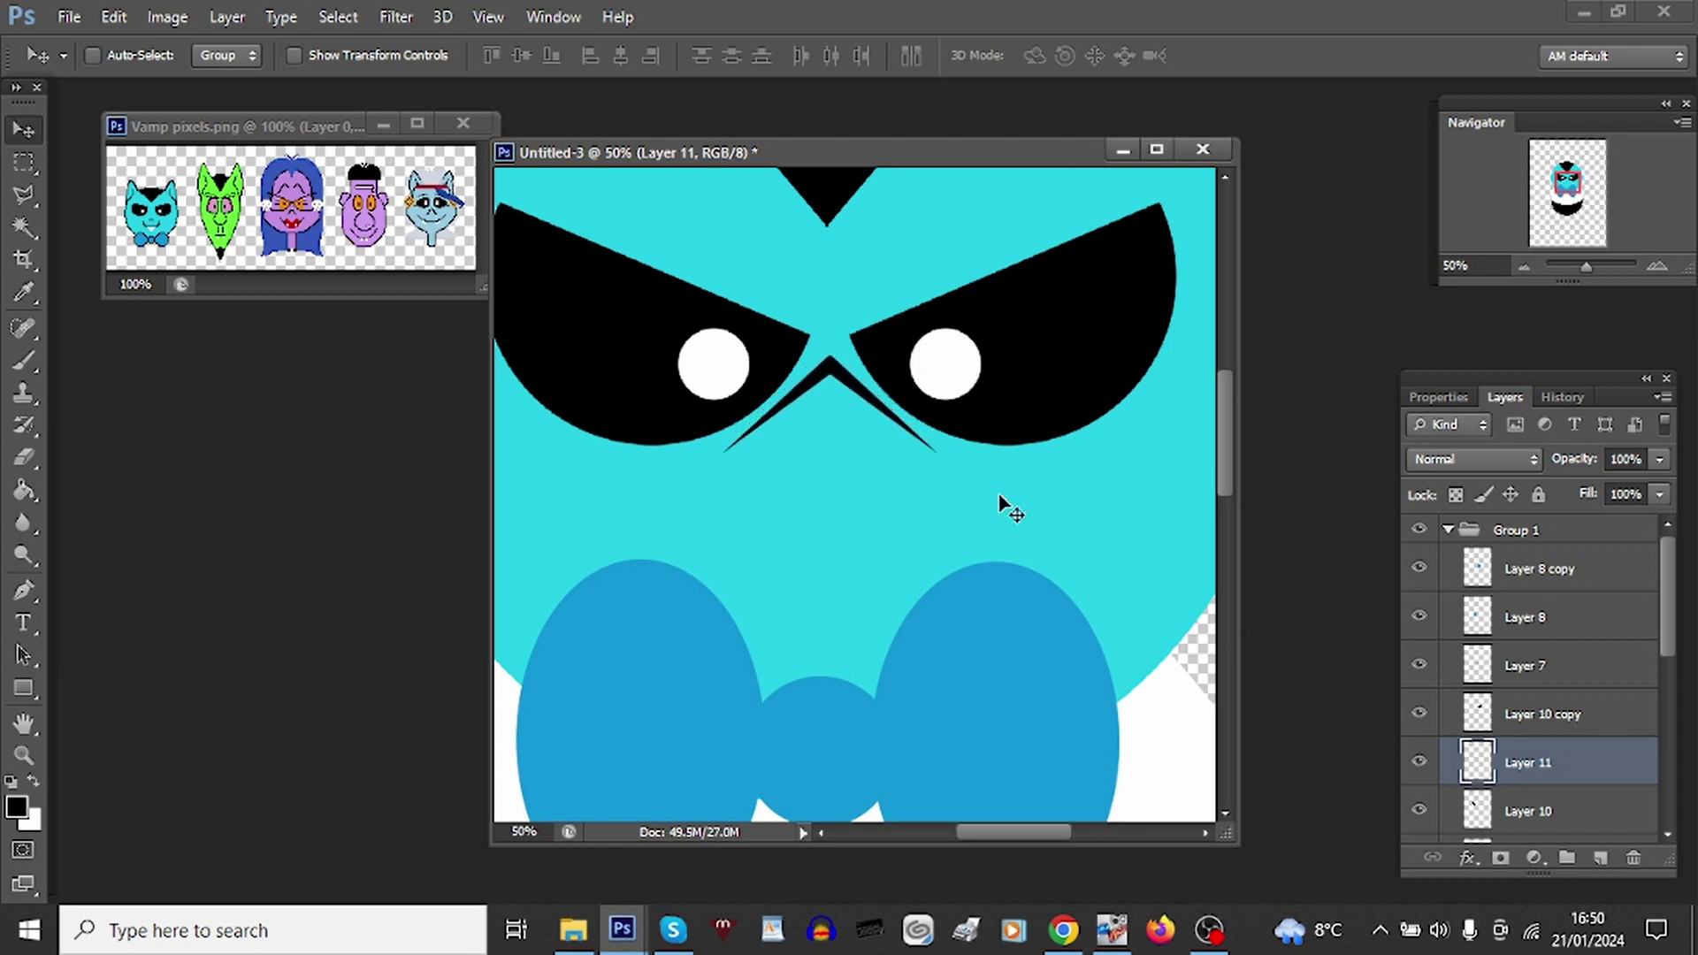
{"action": "key", "text": "shift+Down"}
{"action": "key", "text": "shift+Down"}
{"action": "key", "text": "shift+Down"}
{"action": "key", "text": "shift+Down"}
{"action": "key", "text": "shift+Down"}
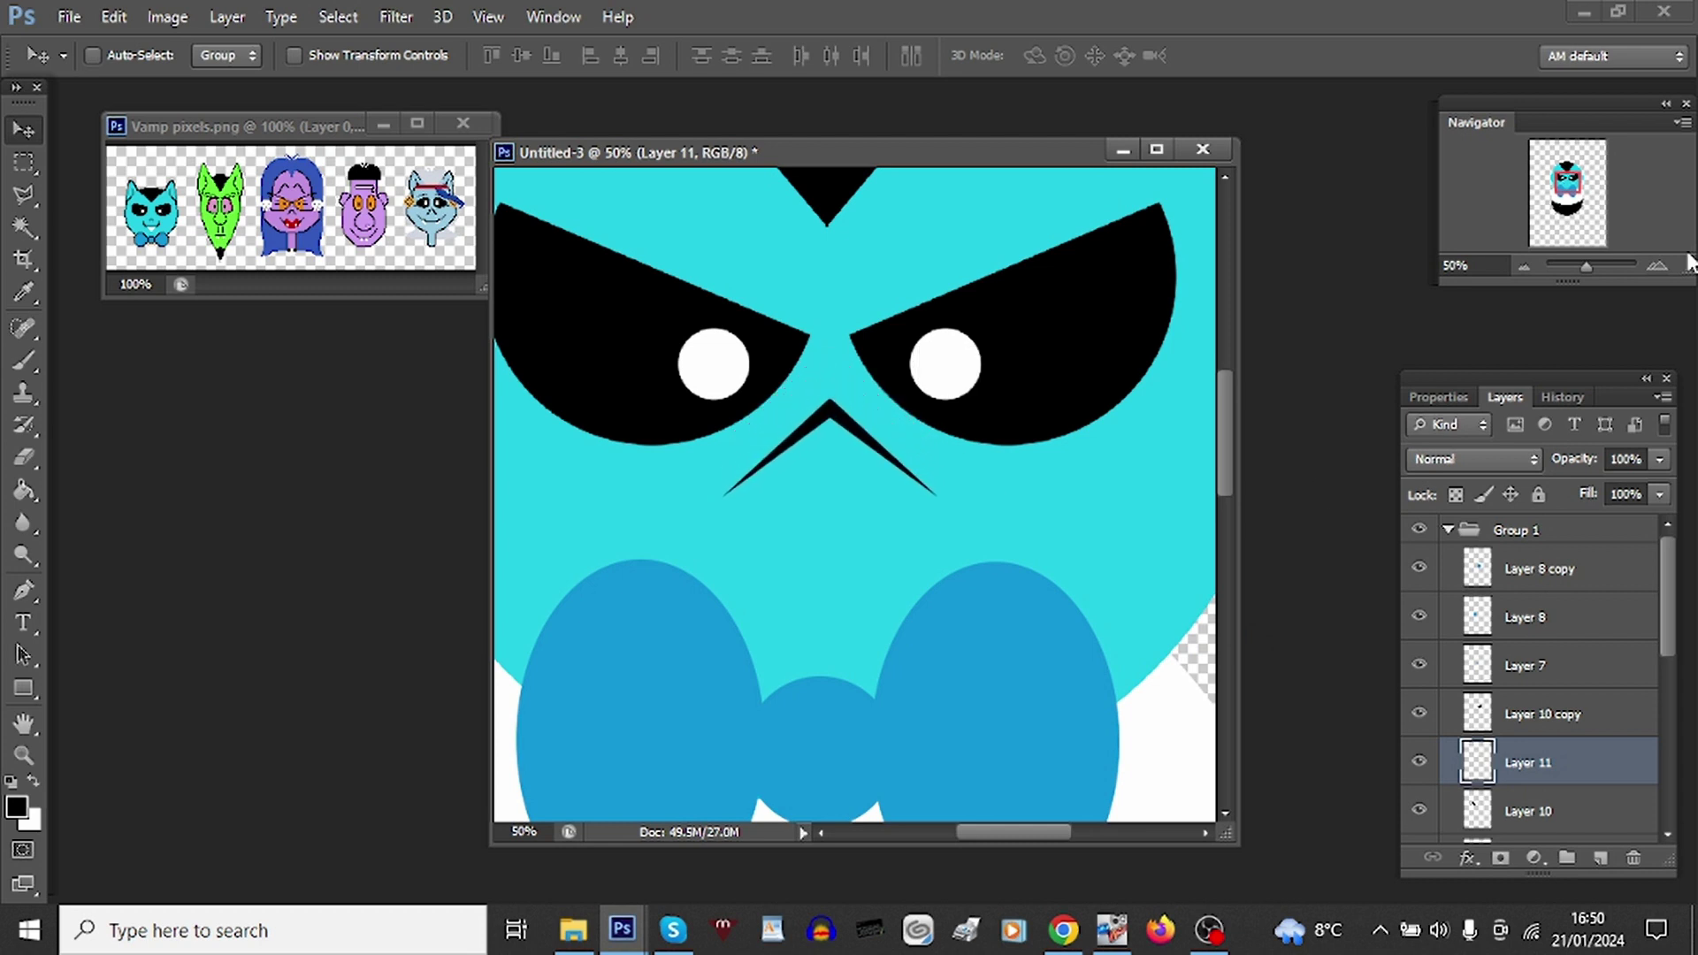
{"action": "left_click", "coordinate": [1525, 265]}
{"action": "left_click", "coordinate": [1525, 265]}
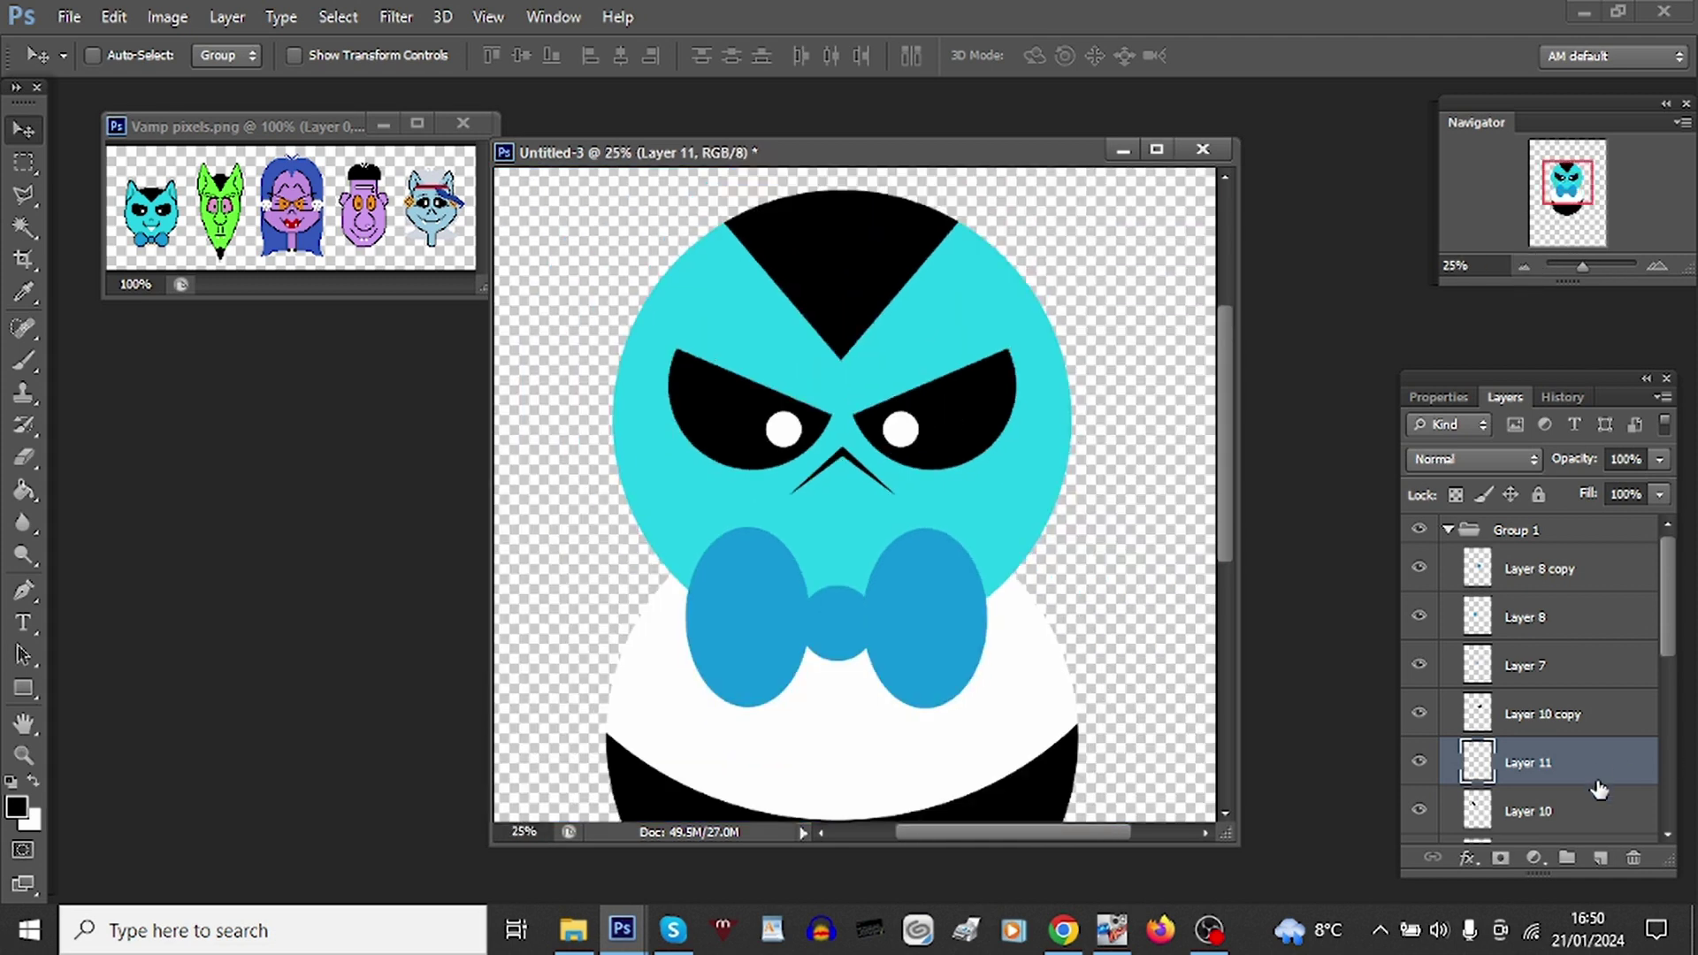
Step: On a new layer, fill a black ellipse and delete an upward-shifted ellipse from it, leaving a crescent smile
{"action": "left_click", "coordinate": [1597, 858]}
{"action": "right_click", "coordinate": [24, 163]}
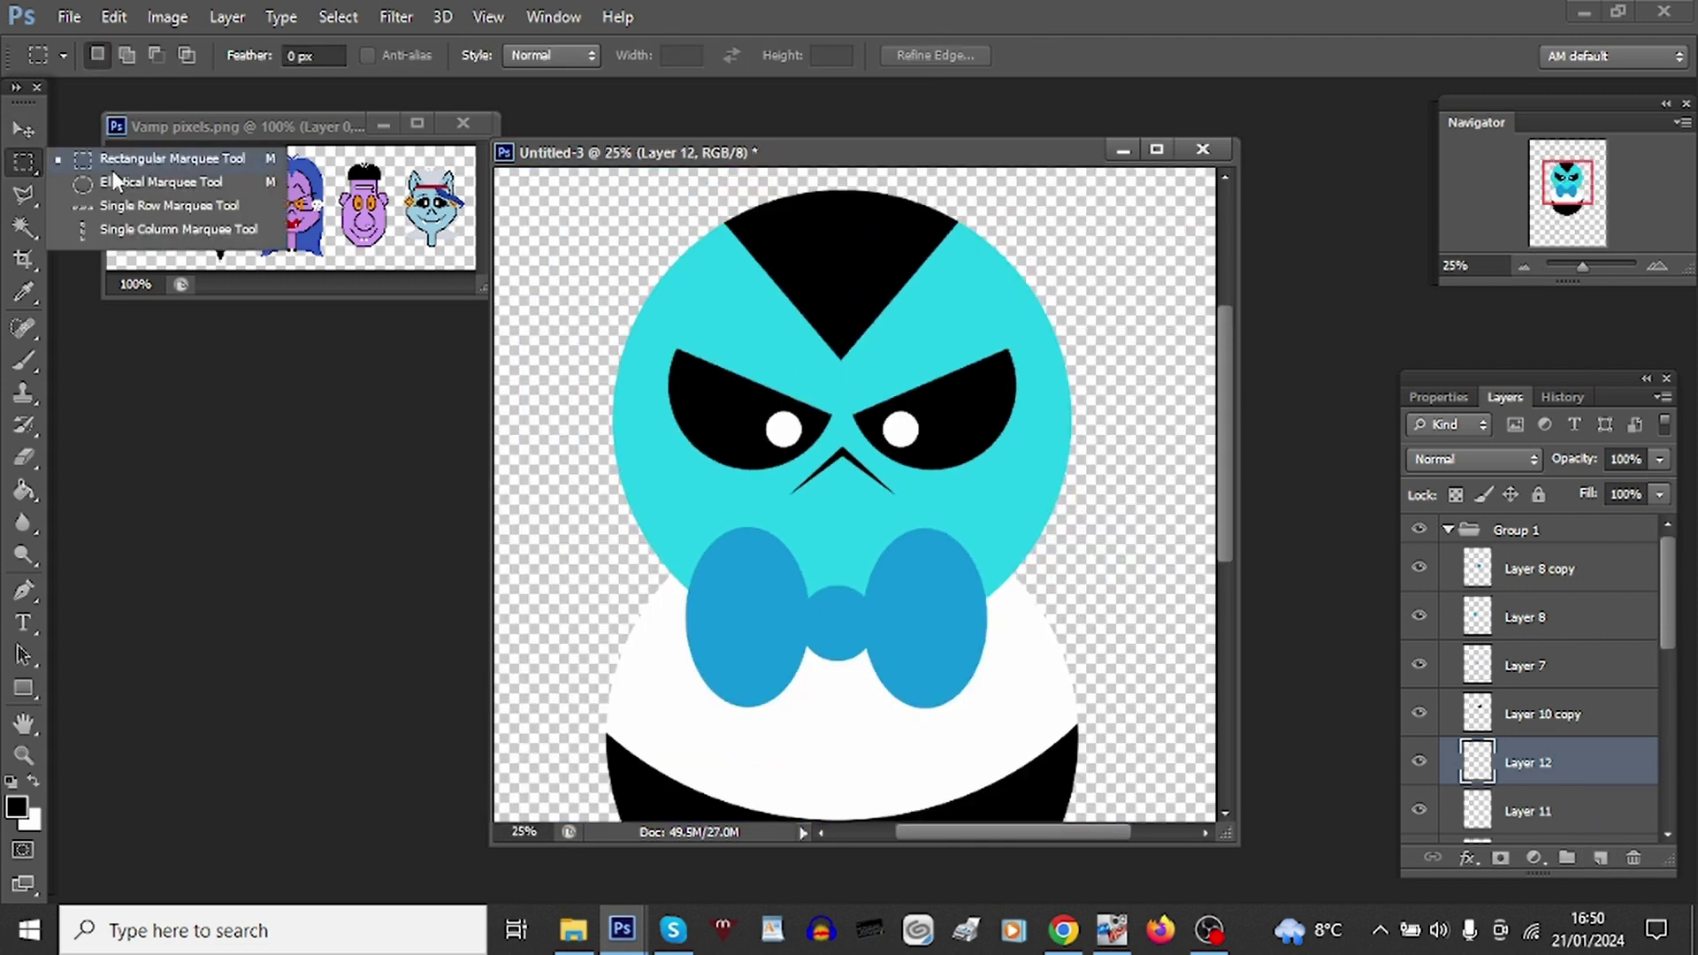
{"action": "left_click", "coordinate": [101, 179]}
{"action": "left_click_drag", "start_coordinate": [719, 412], "coordinate": [952, 531]}
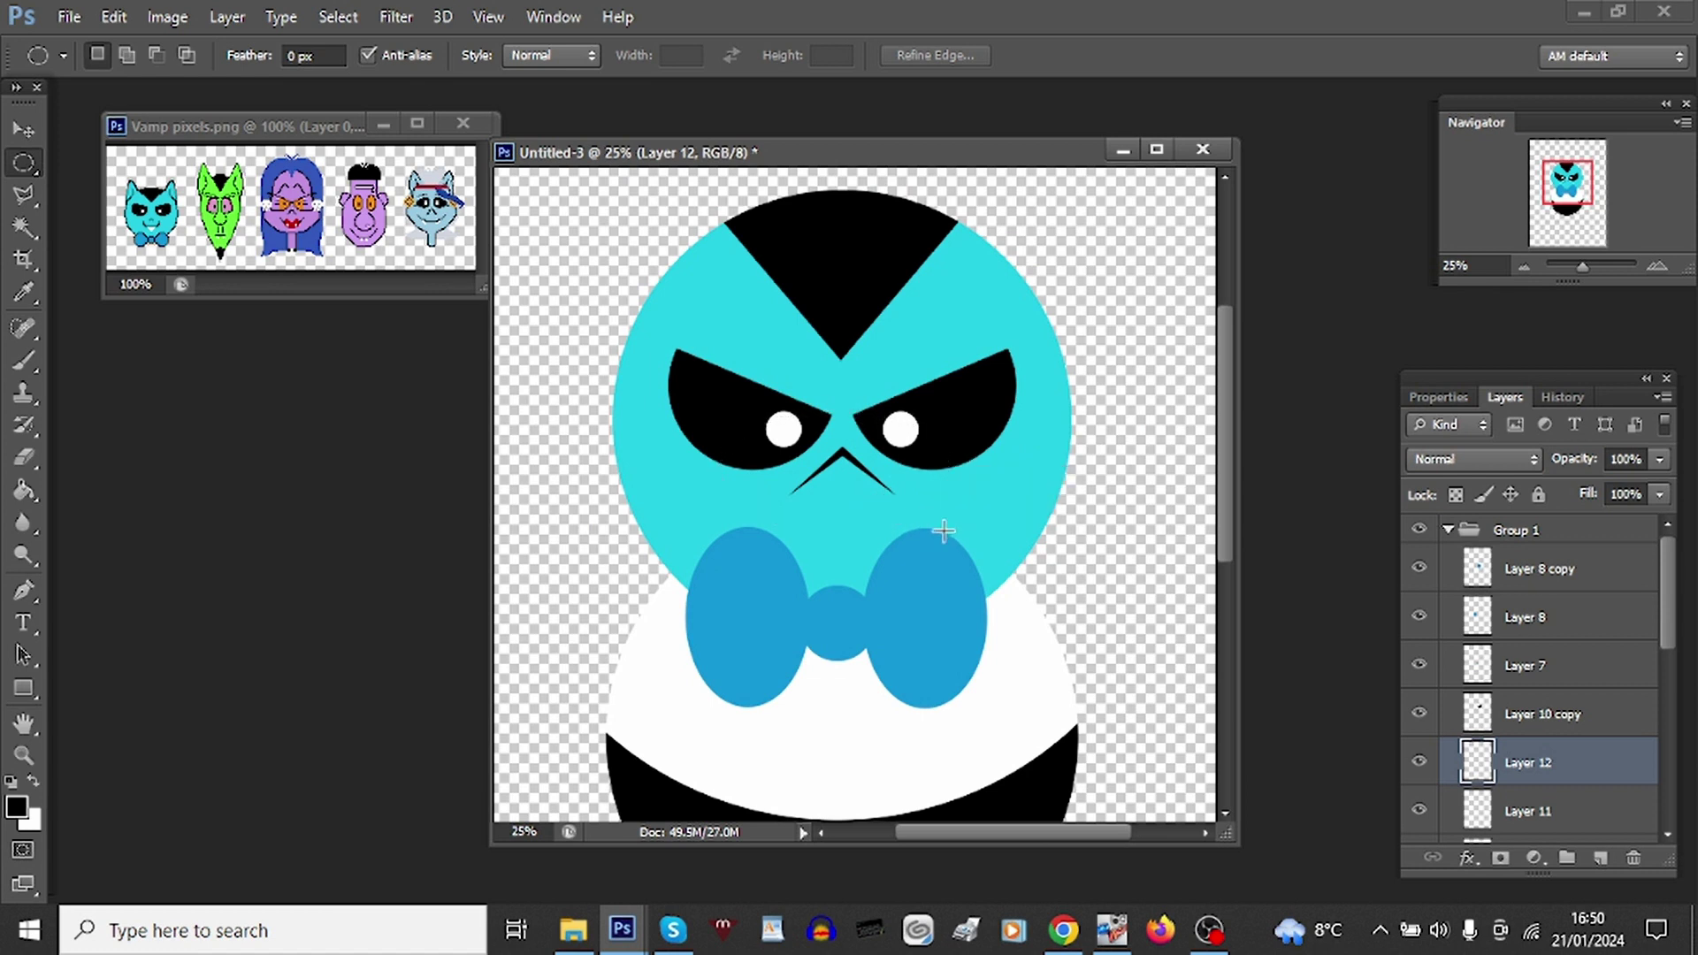
{"action": "left_click", "coordinate": [24, 490]}
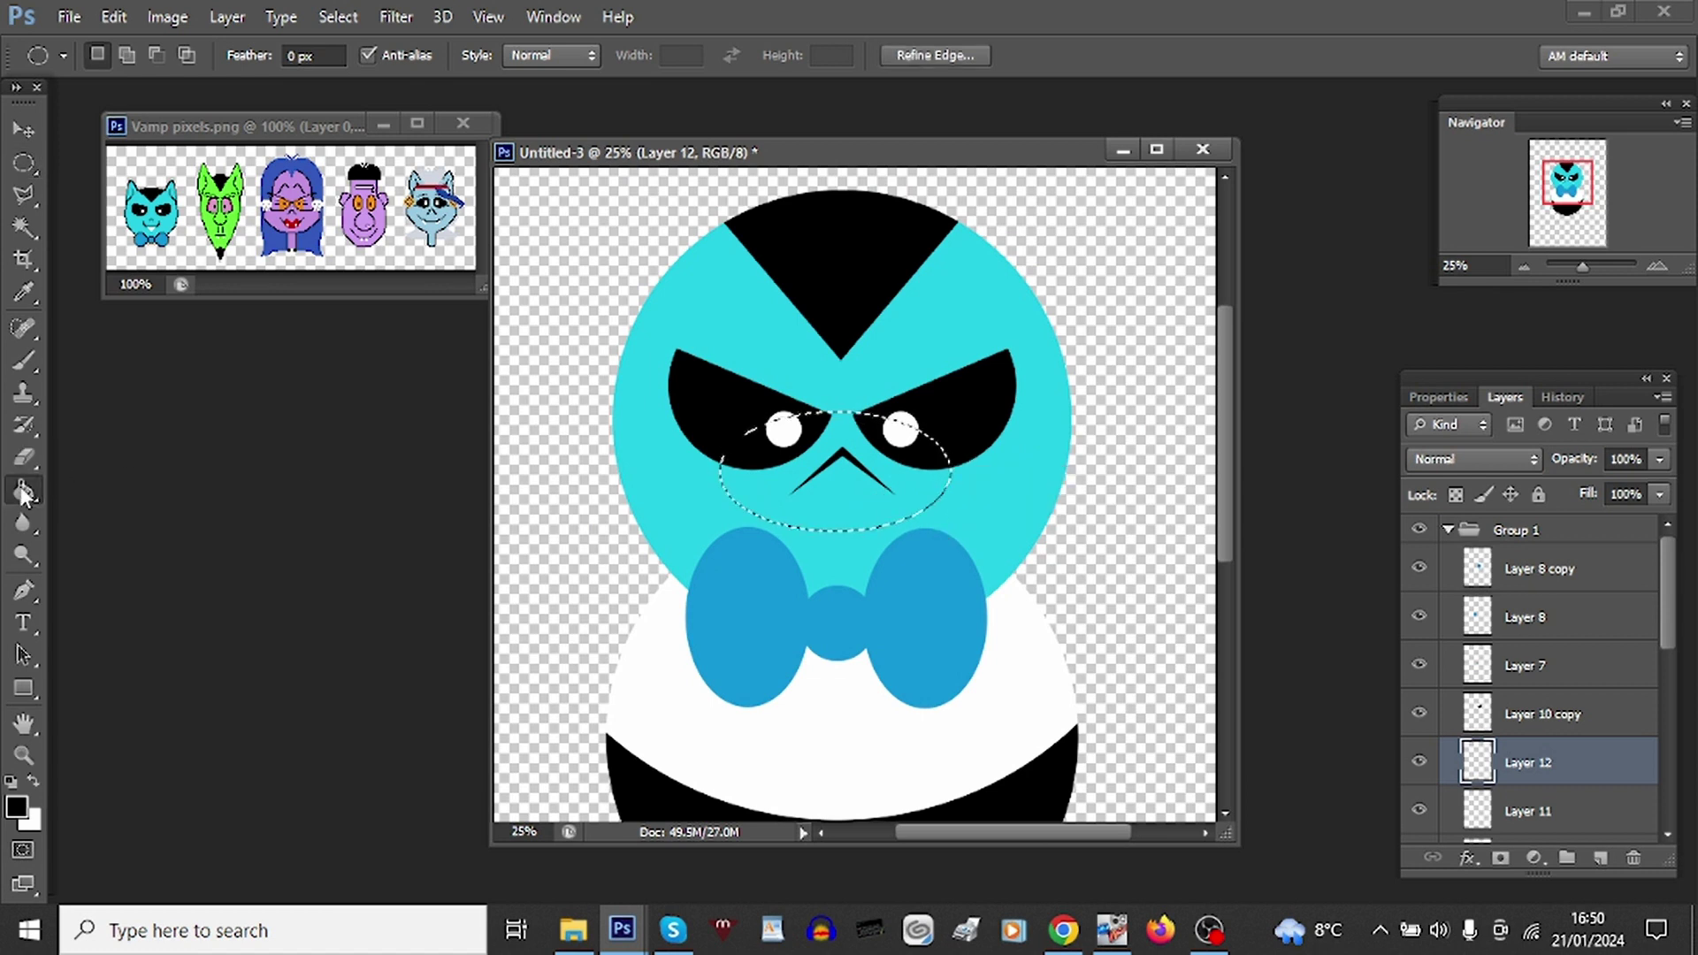
{"action": "left_click", "coordinate": [880, 504]}
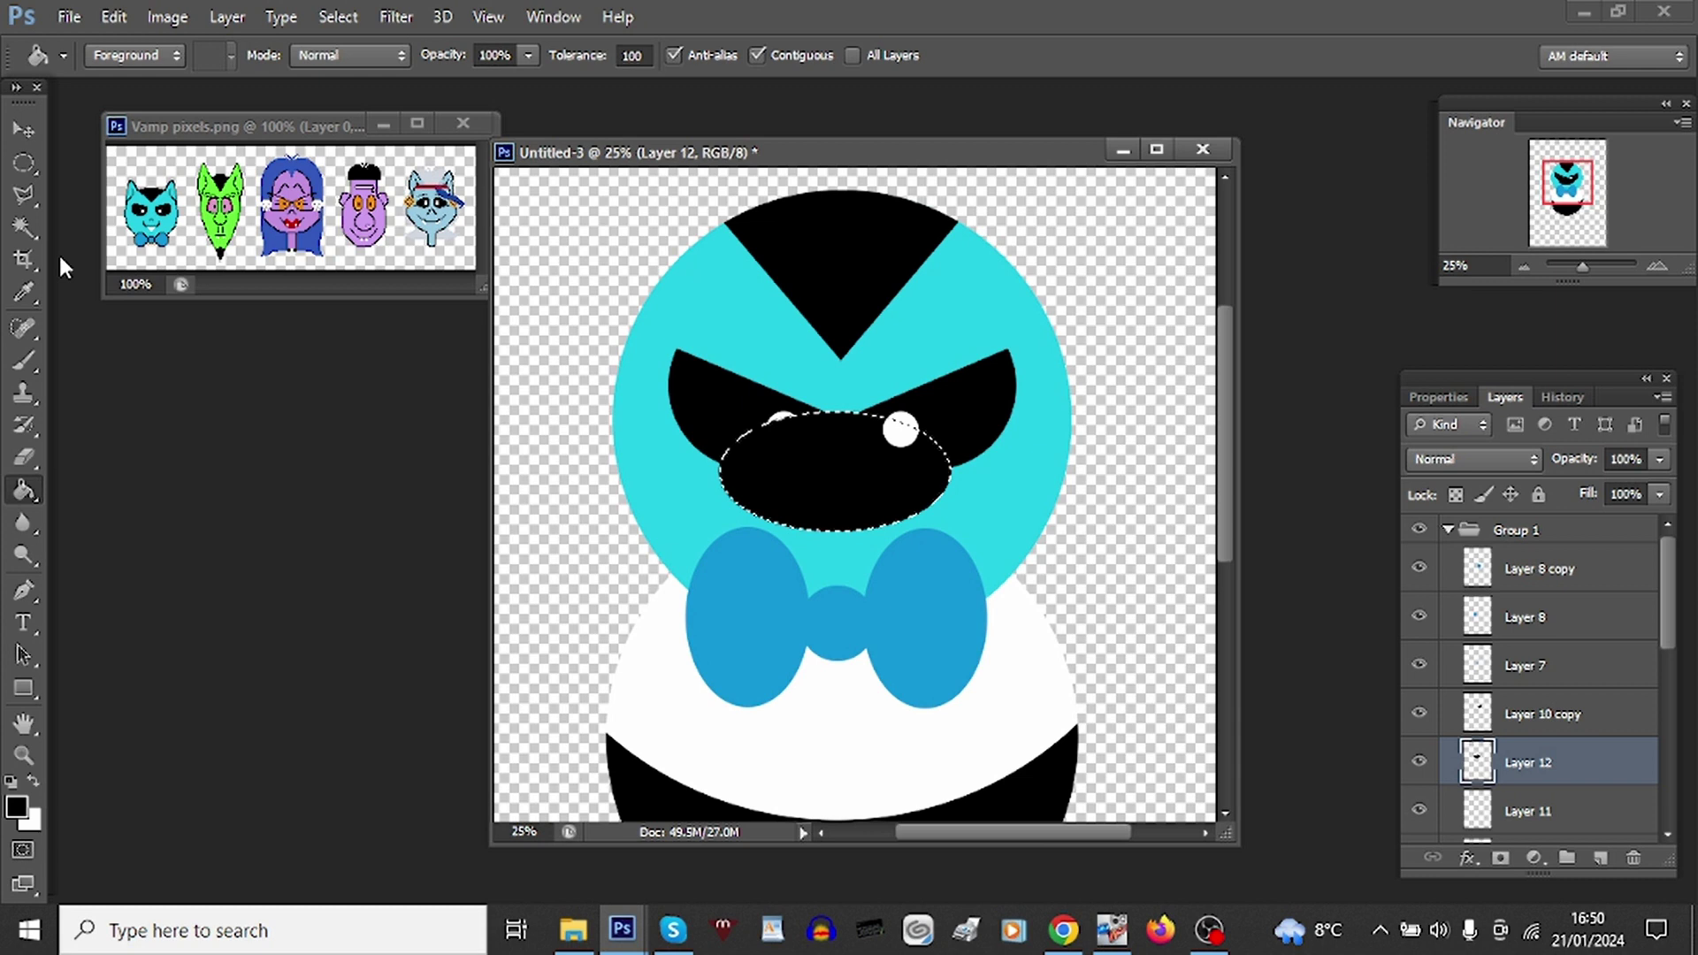
{"action": "left_click", "coordinate": [25, 163]}
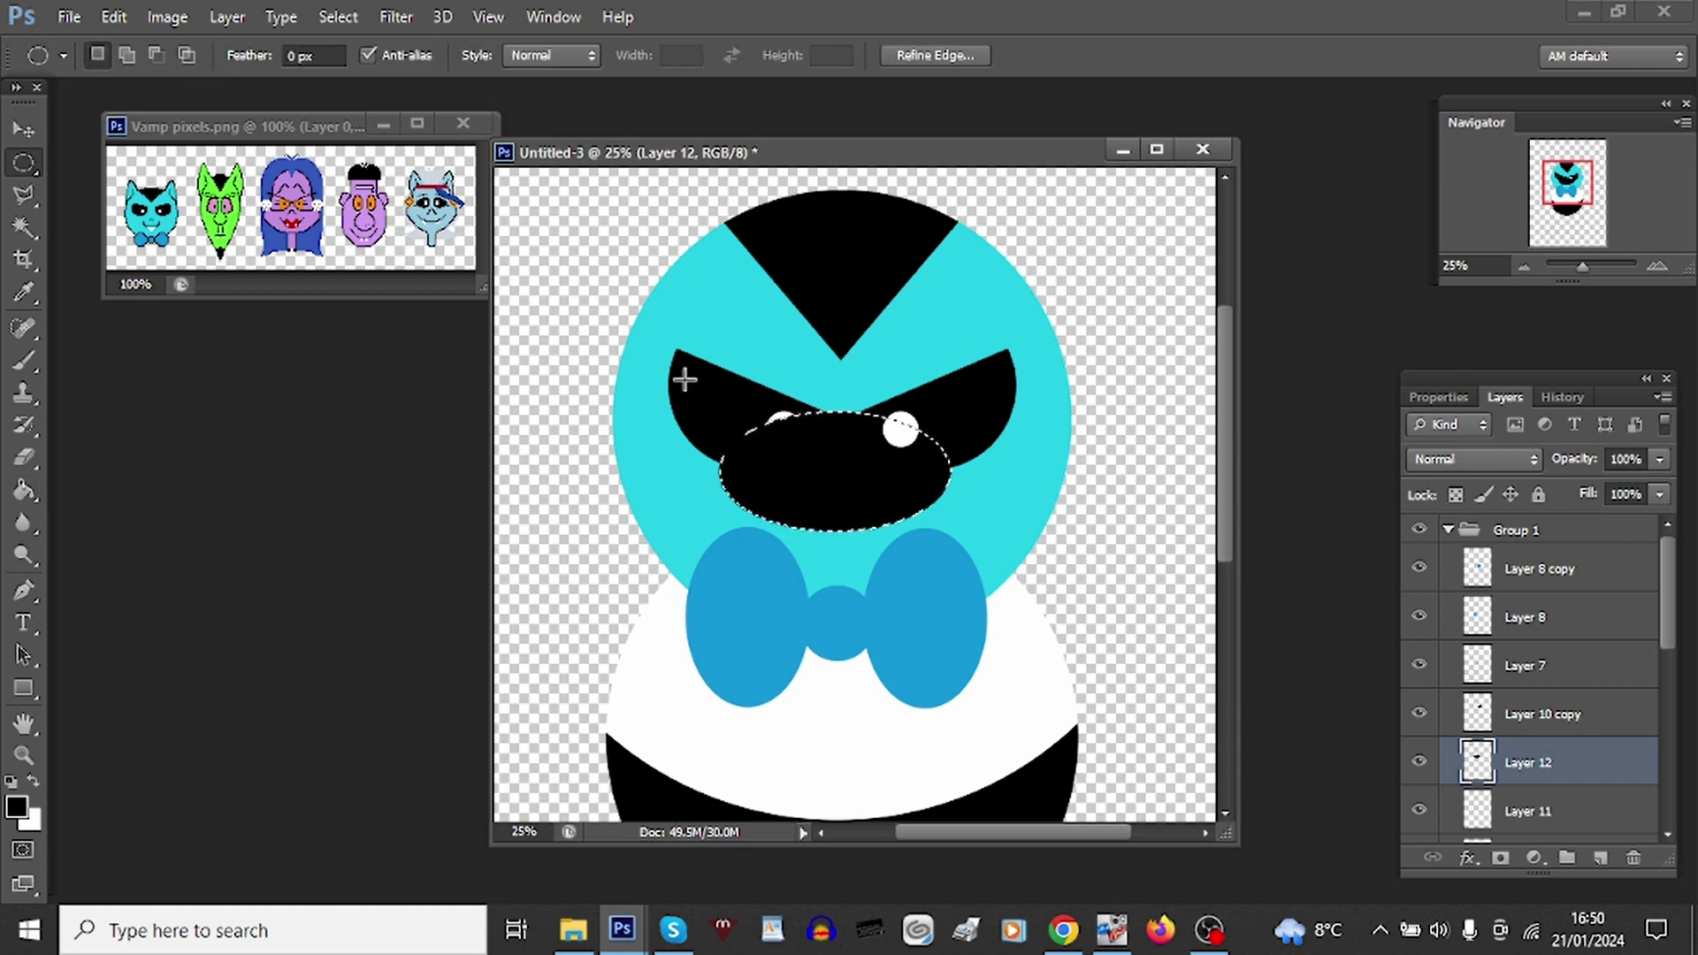
{"action": "left_click_drag", "start_coordinate": [777, 417], "coordinate": [778, 415]}
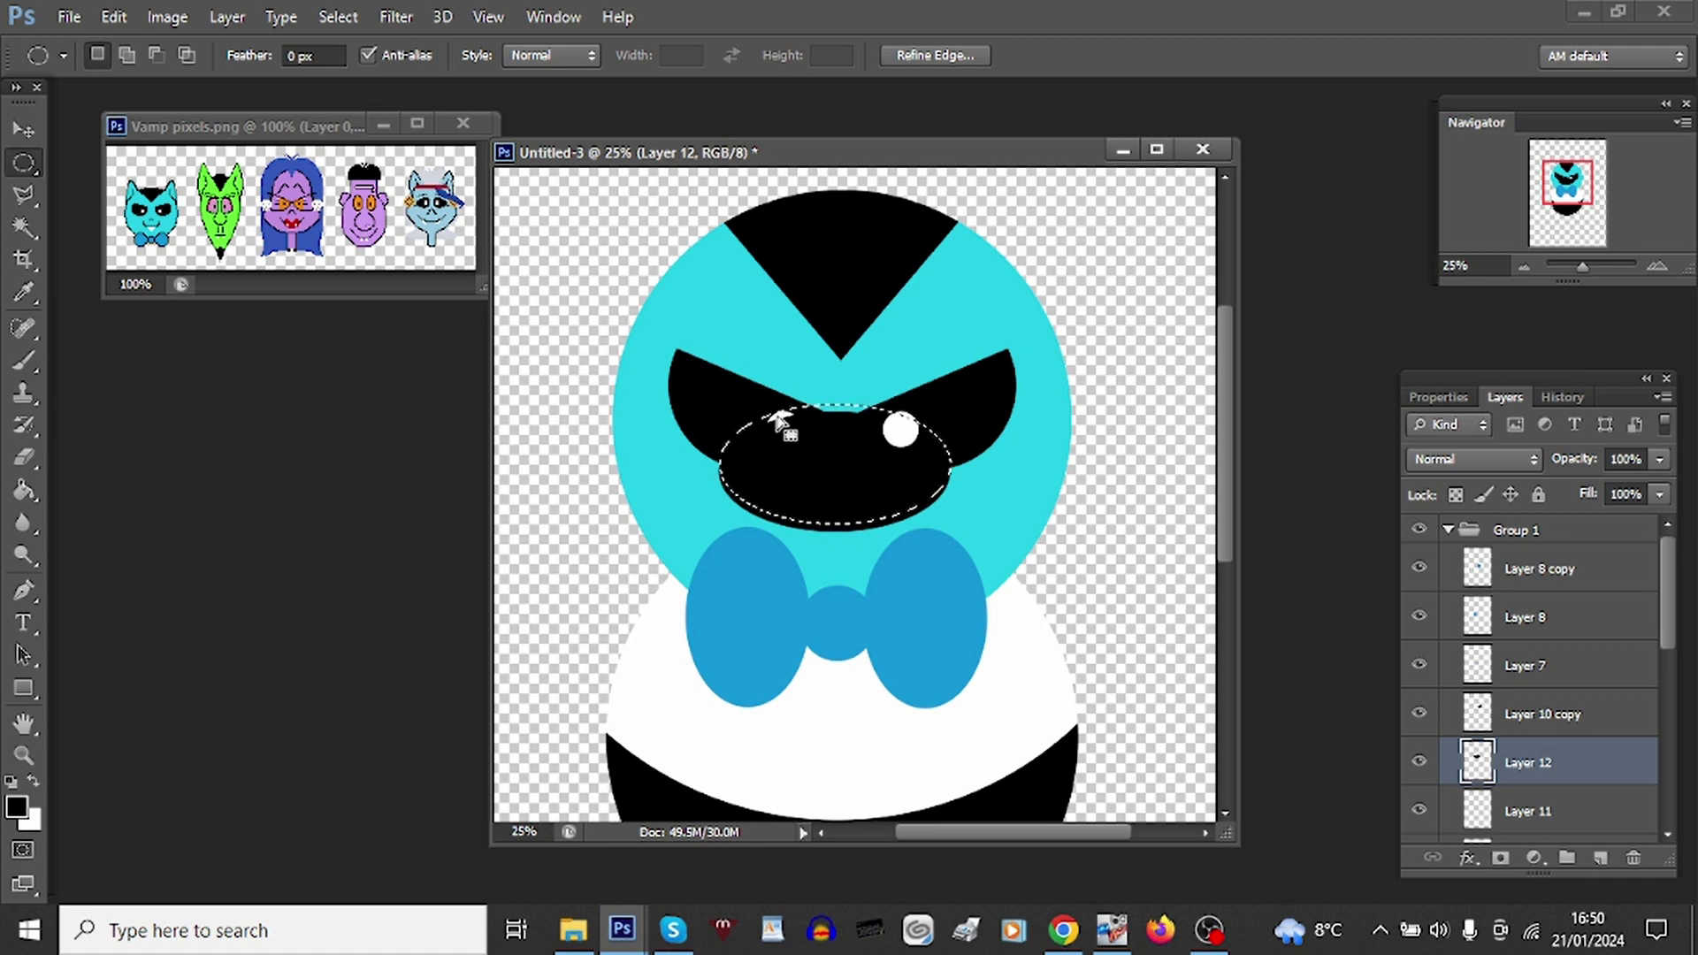
{"action": "key", "text": "Delete"}
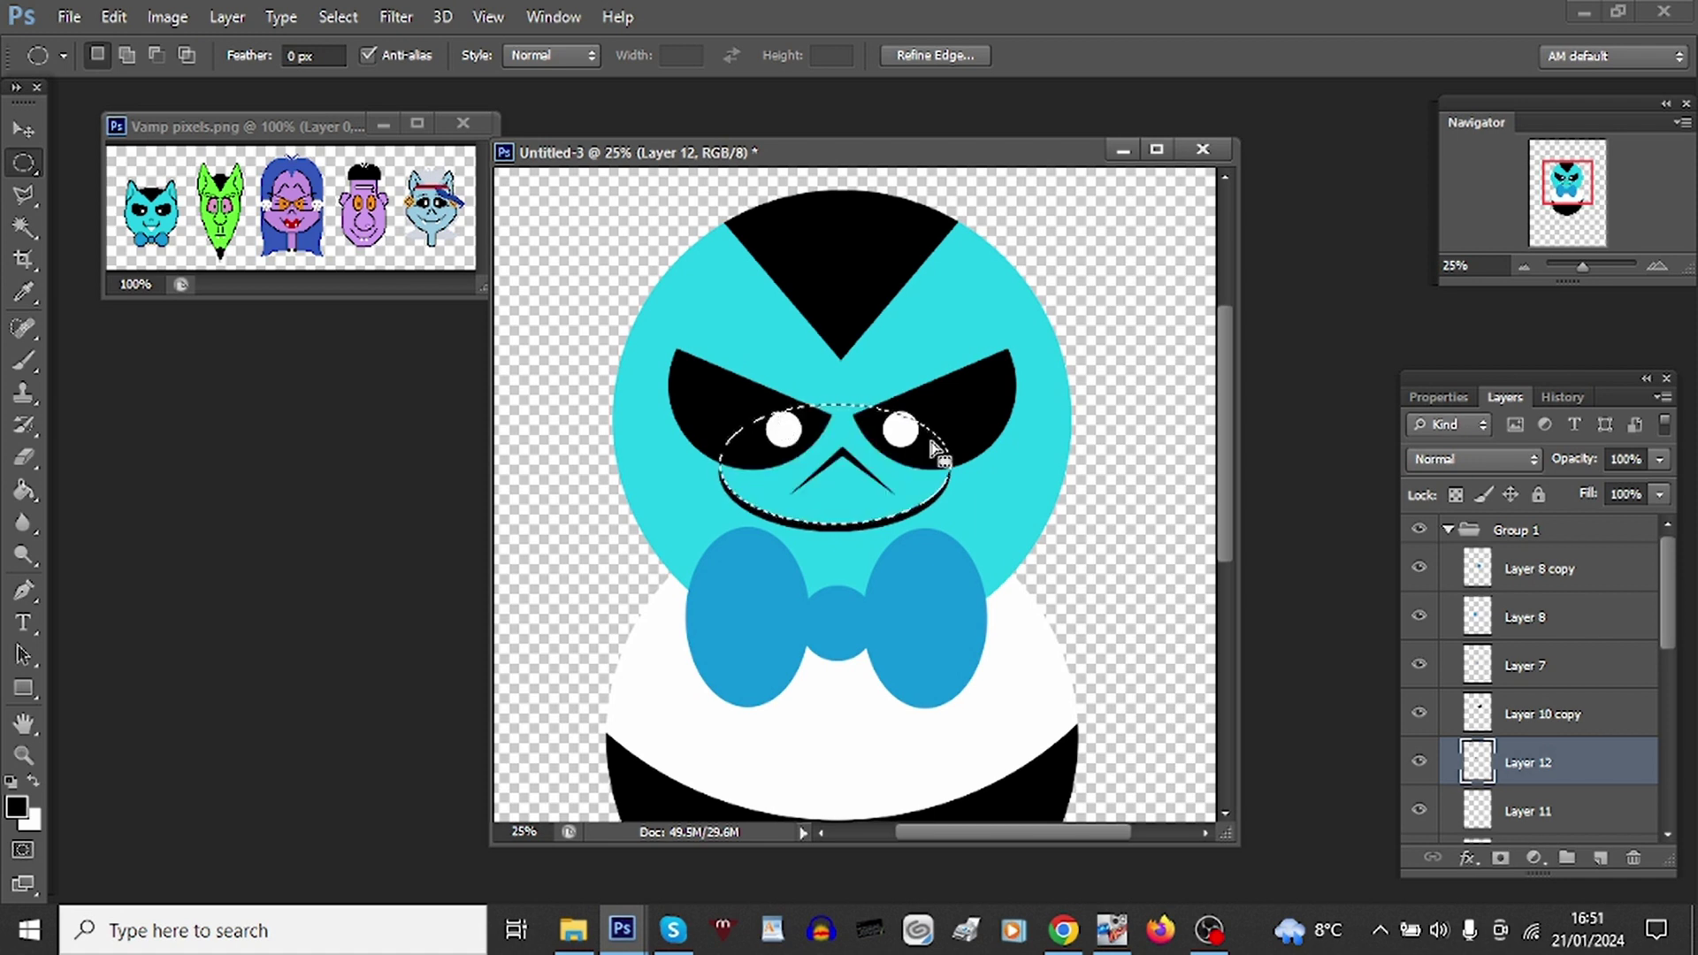
{"action": "key", "text": "ctrl+d"}
Step: Nudge the smile right and down, then check the smile and nose layers by toggling visibility
{"action": "left_click", "coordinate": [20, 135]}
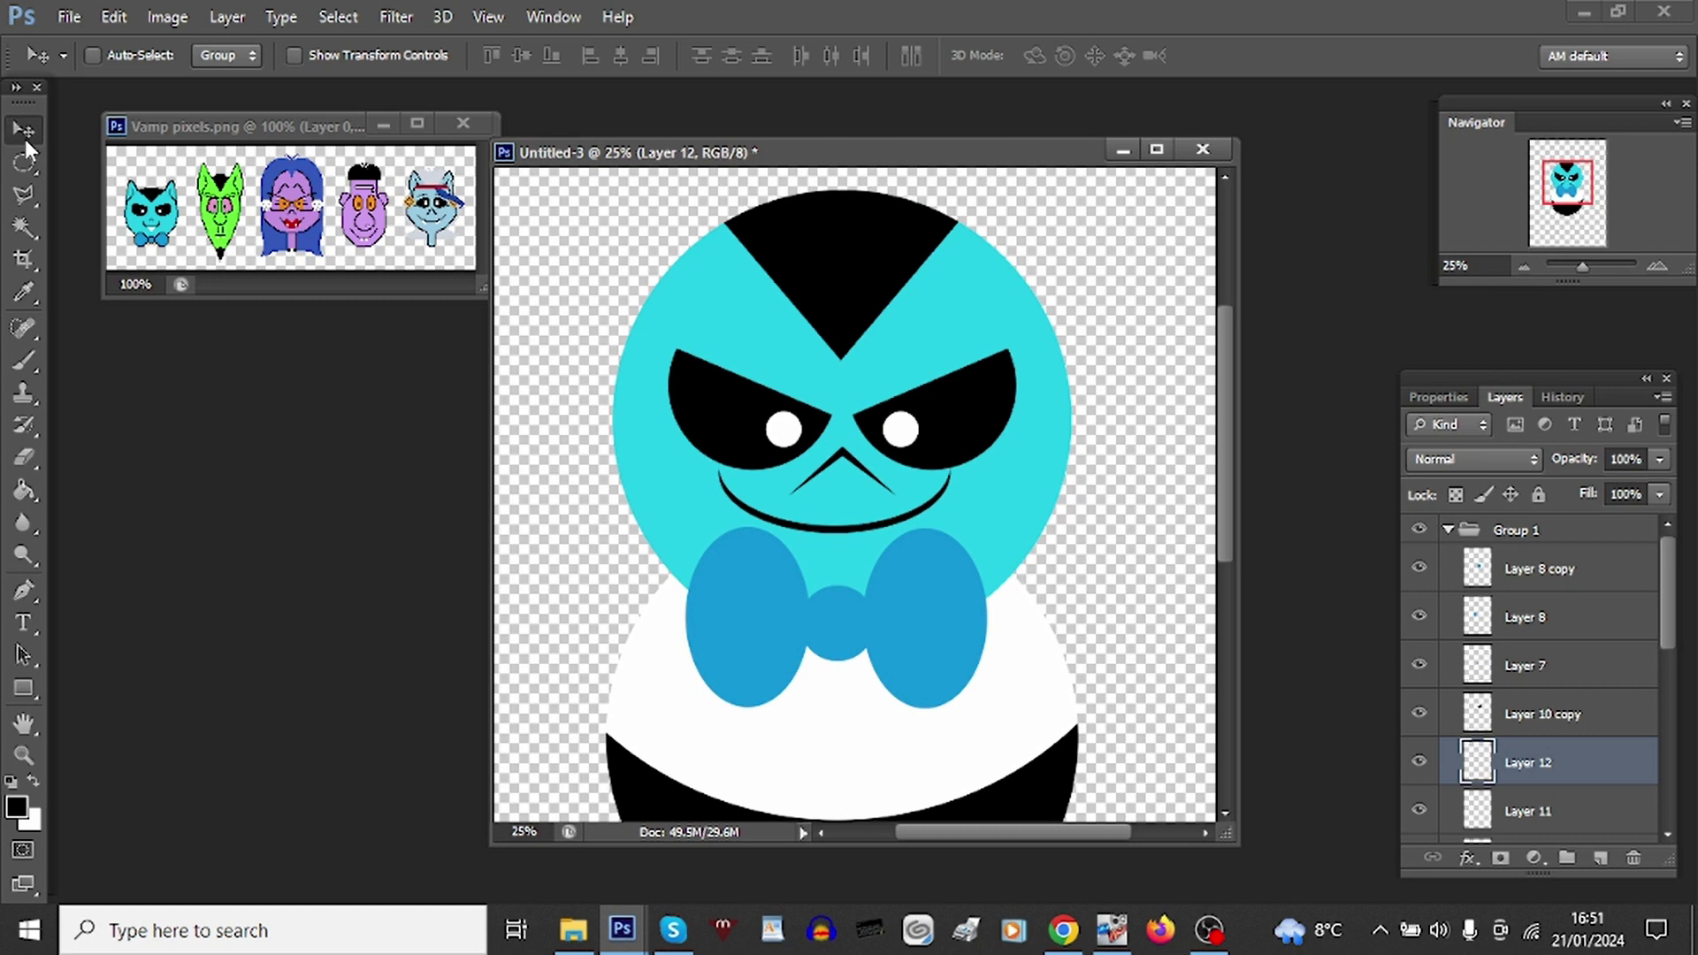
{"action": "key", "text": "shift+Right"}
{"action": "key", "text": "shift+Right"}
{"action": "key", "text": "shift+Right"}
{"action": "key", "text": "shift+Right"}
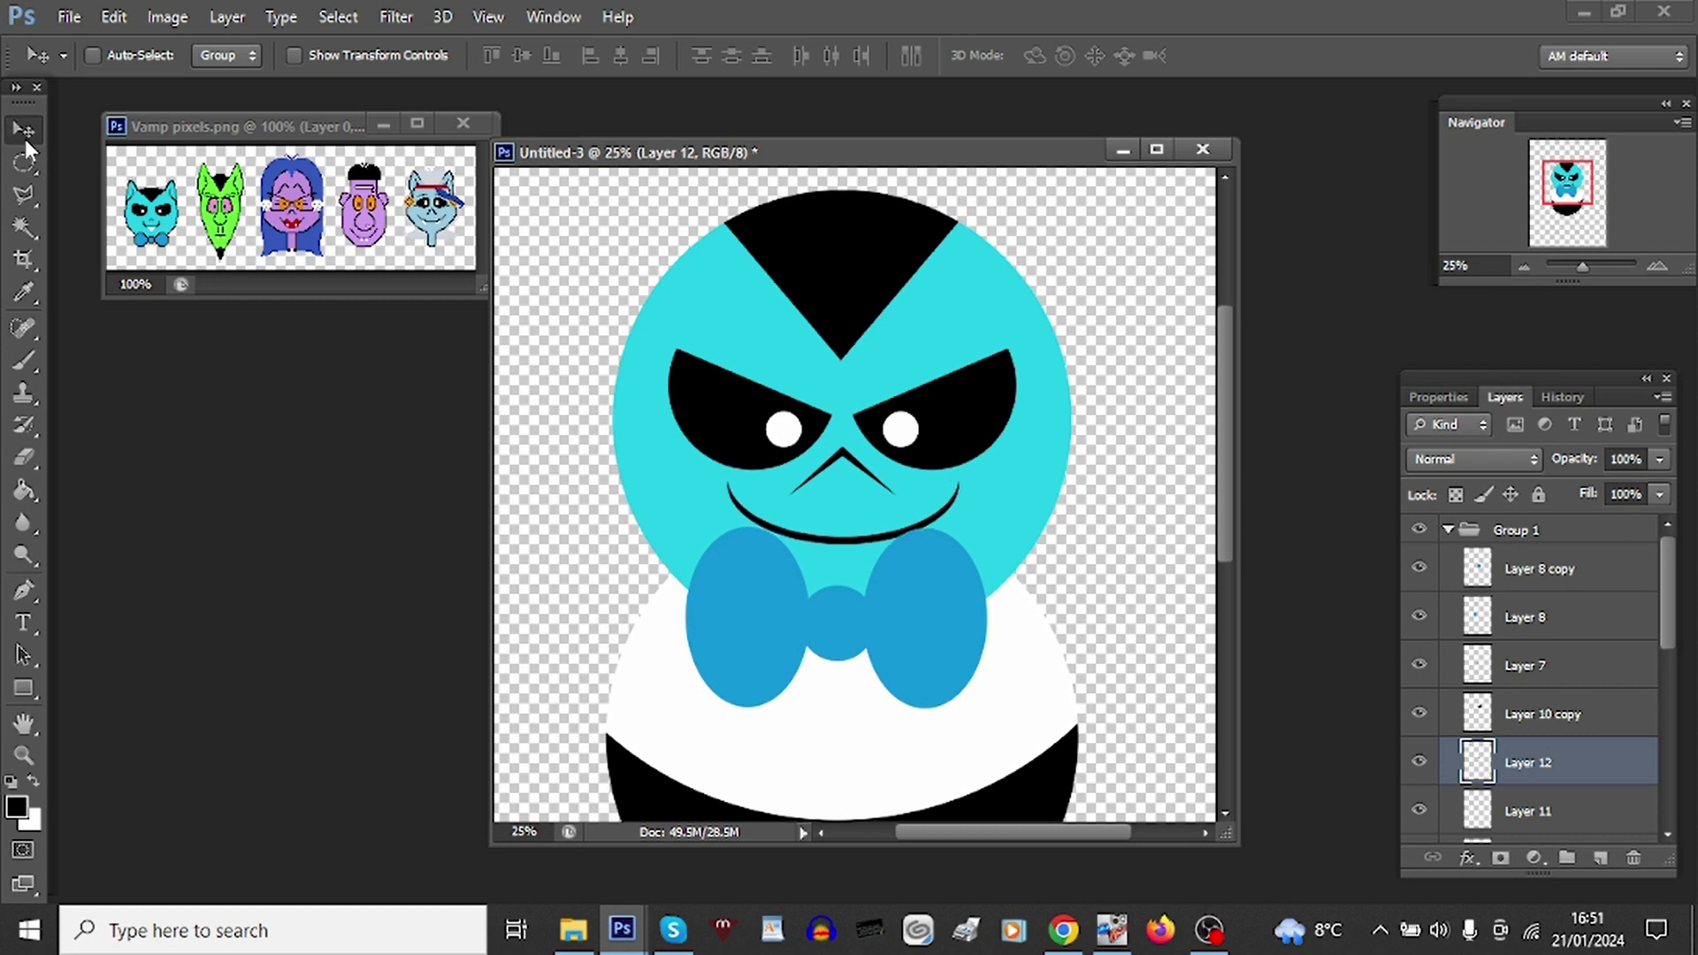
{"action": "key", "text": "shift+Down"}
{"action": "key", "text": "shift+Down"}
{"action": "key", "text": "shift+Down"}
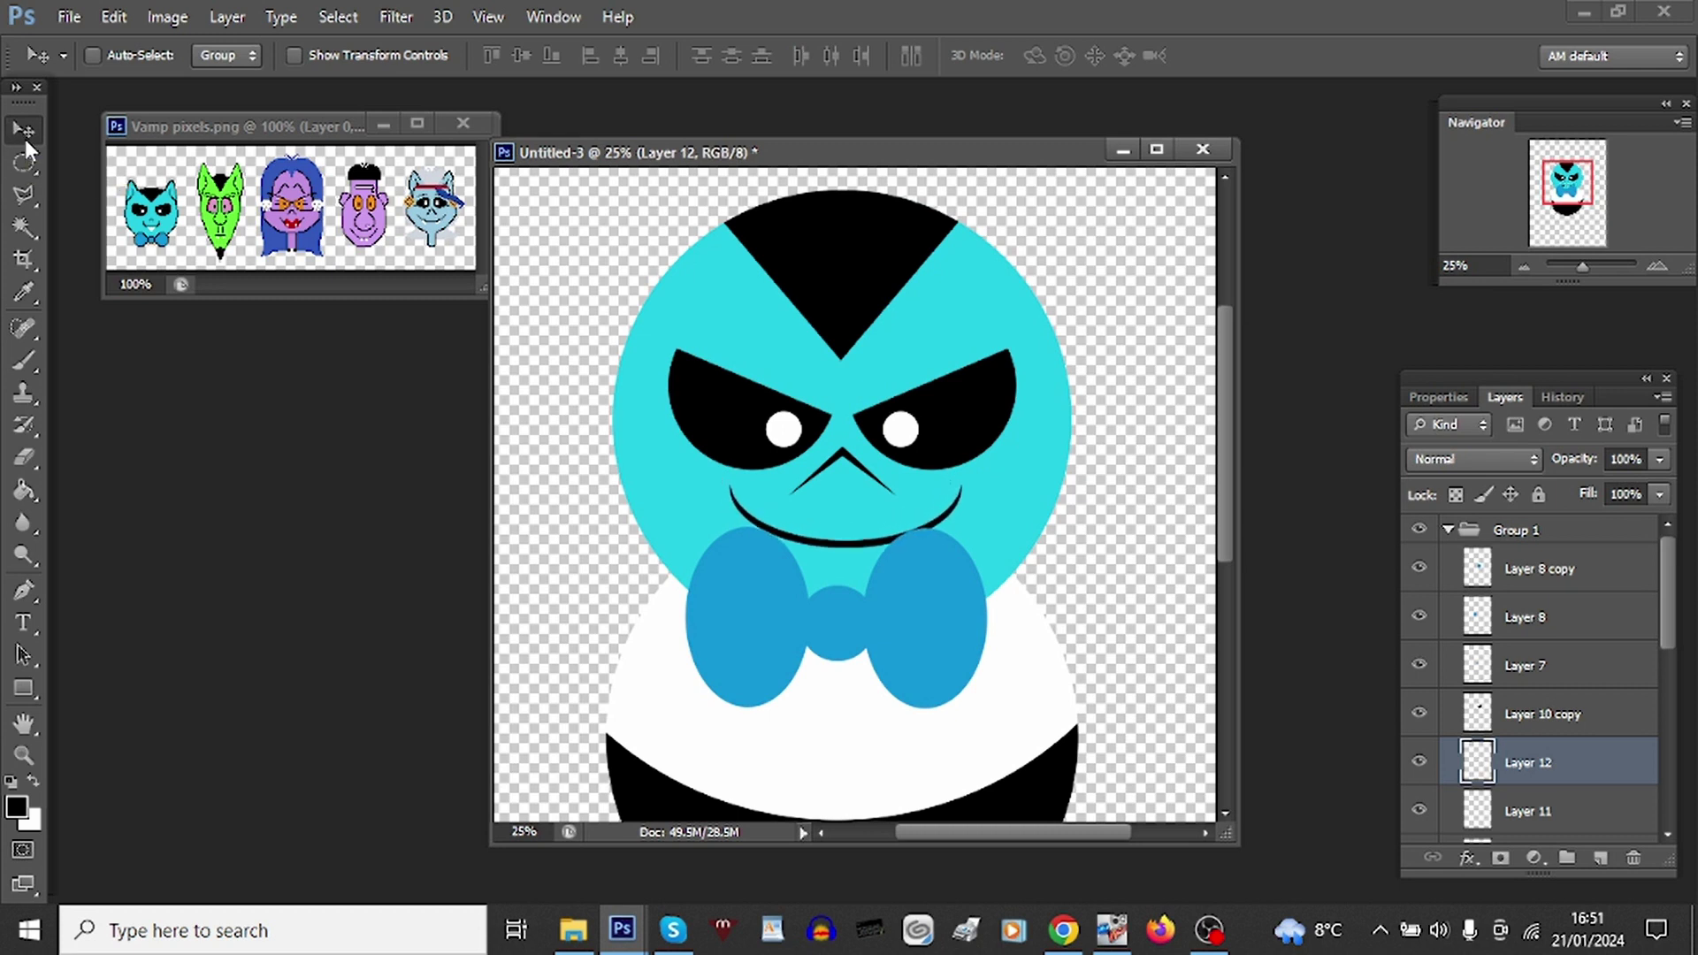
{"action": "key", "text": "alt+bracketleft"}
{"action": "key", "text": "ctrl+equal"}
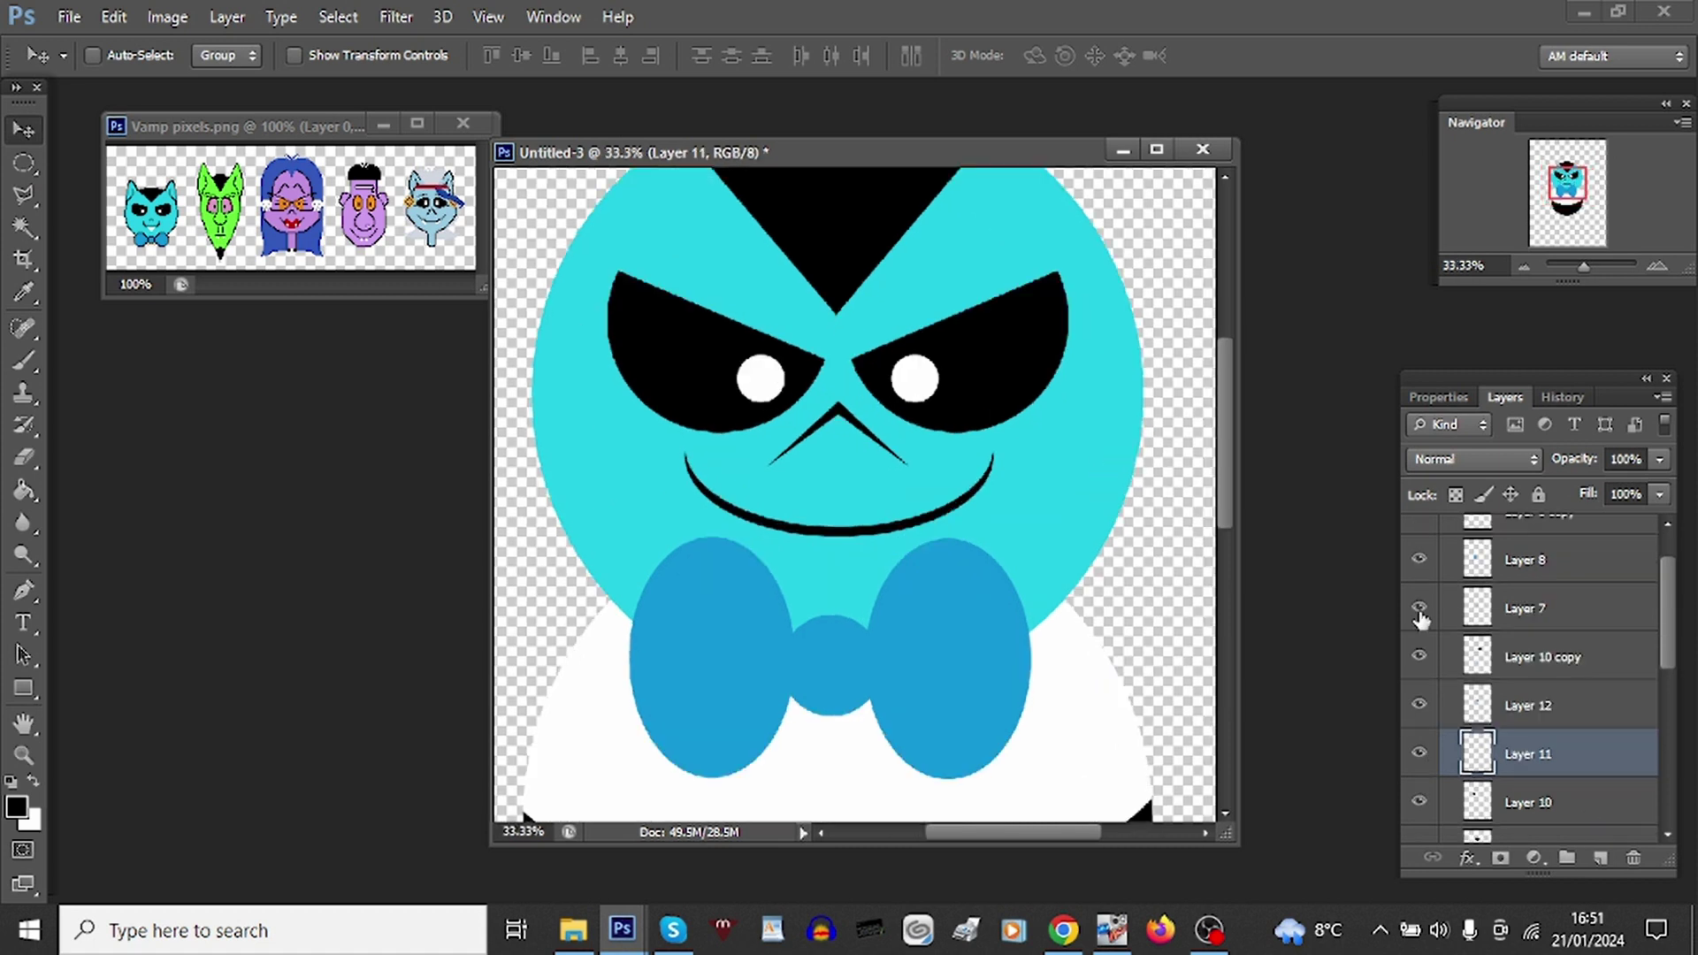
{"action": "left_click", "coordinate": [1420, 706]}
{"action": "left_click", "coordinate": [1419, 706]}
{"action": "left_click", "coordinate": [1419, 753]}
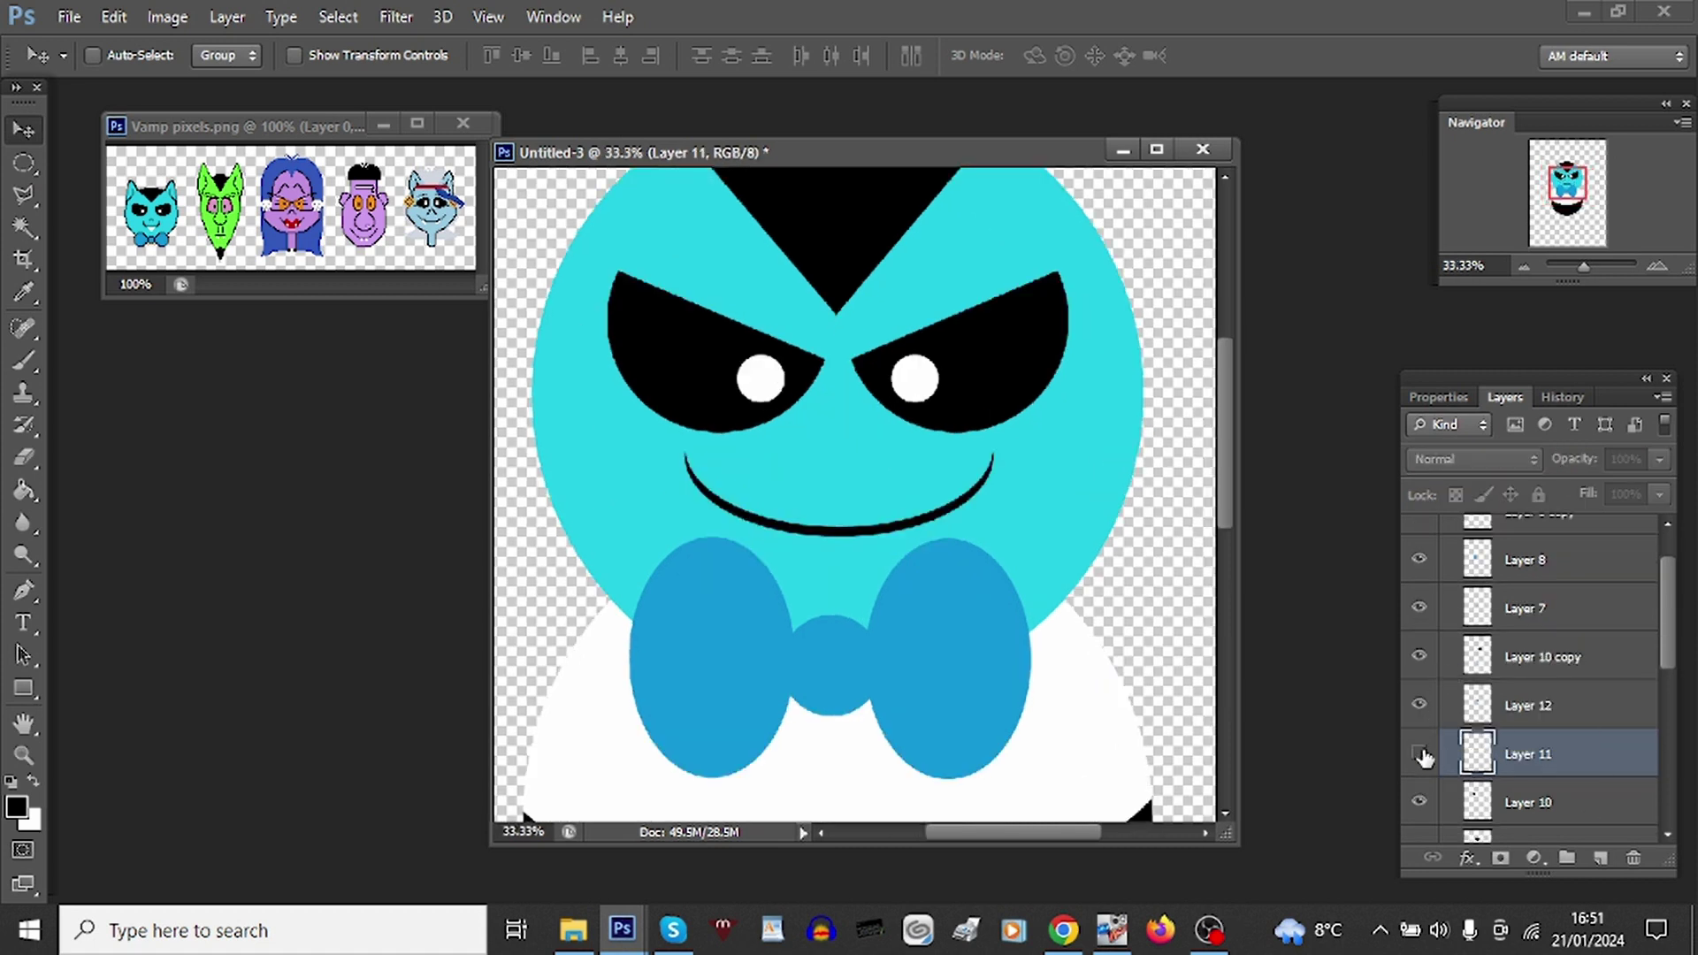
{"action": "left_click", "coordinate": [1421, 754]}
Step: Duplicate the nose layer, rotate the copy 180° and move it below the smile as a fang
{"action": "right_click", "coordinate": [1551, 751]}
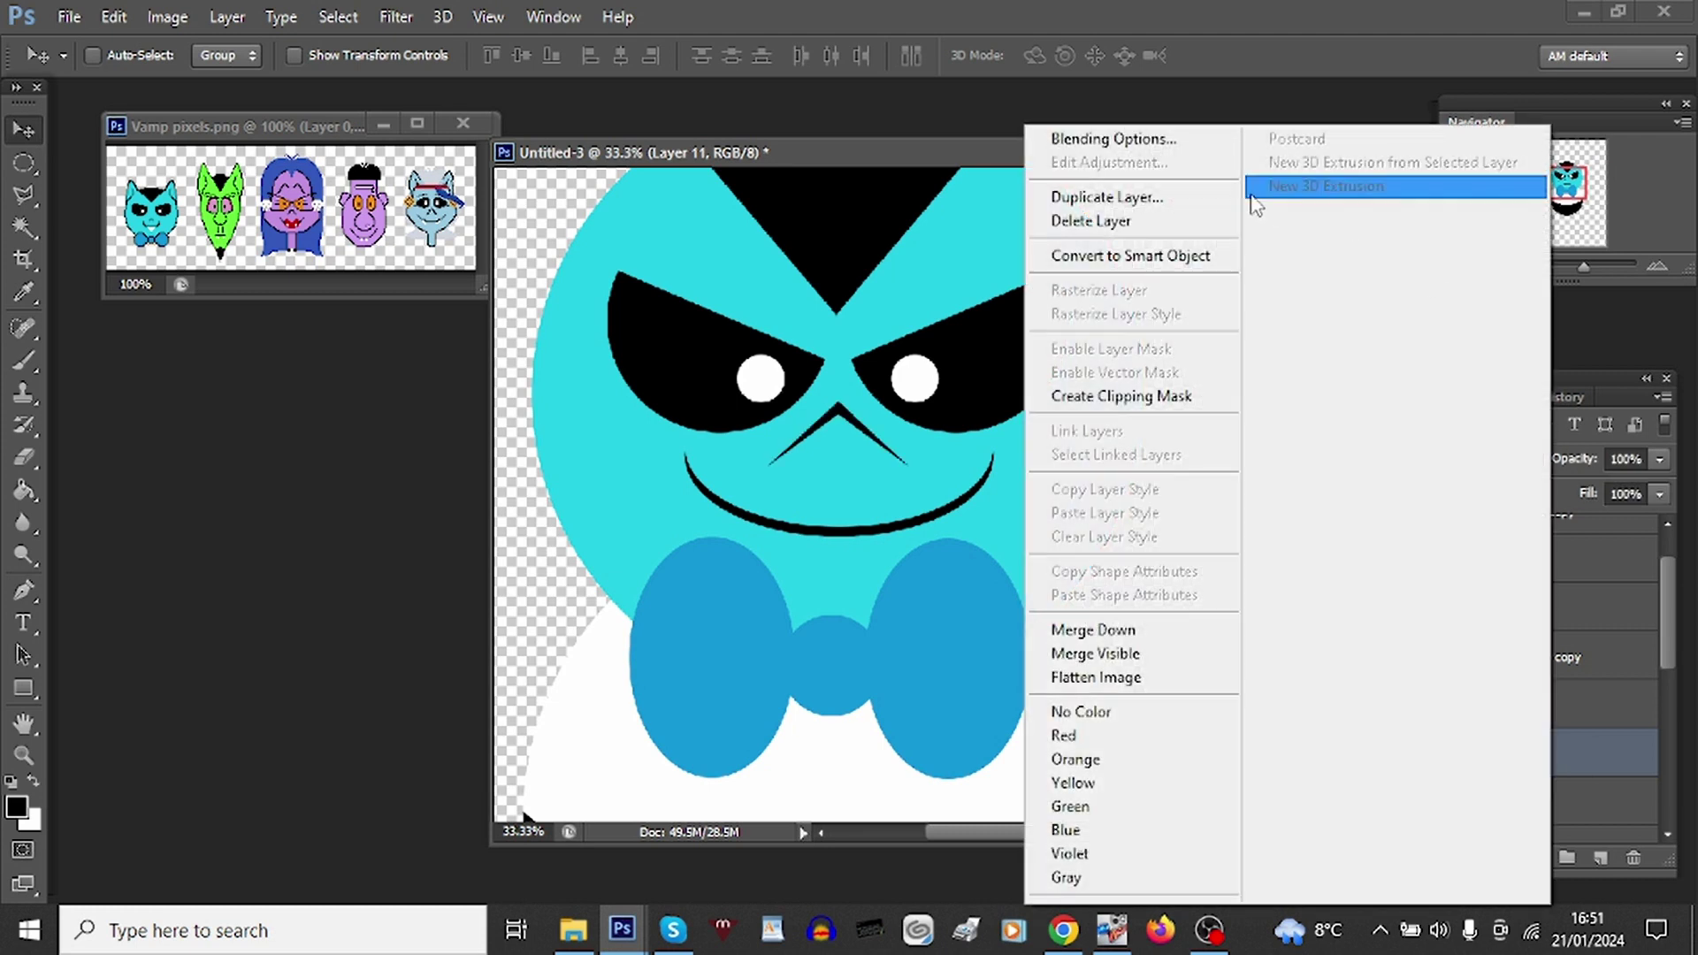
{"action": "left_click", "coordinate": [1088, 200]}
{"action": "key", "text": "Return"}
{"action": "left_click", "coordinate": [124, 15]}
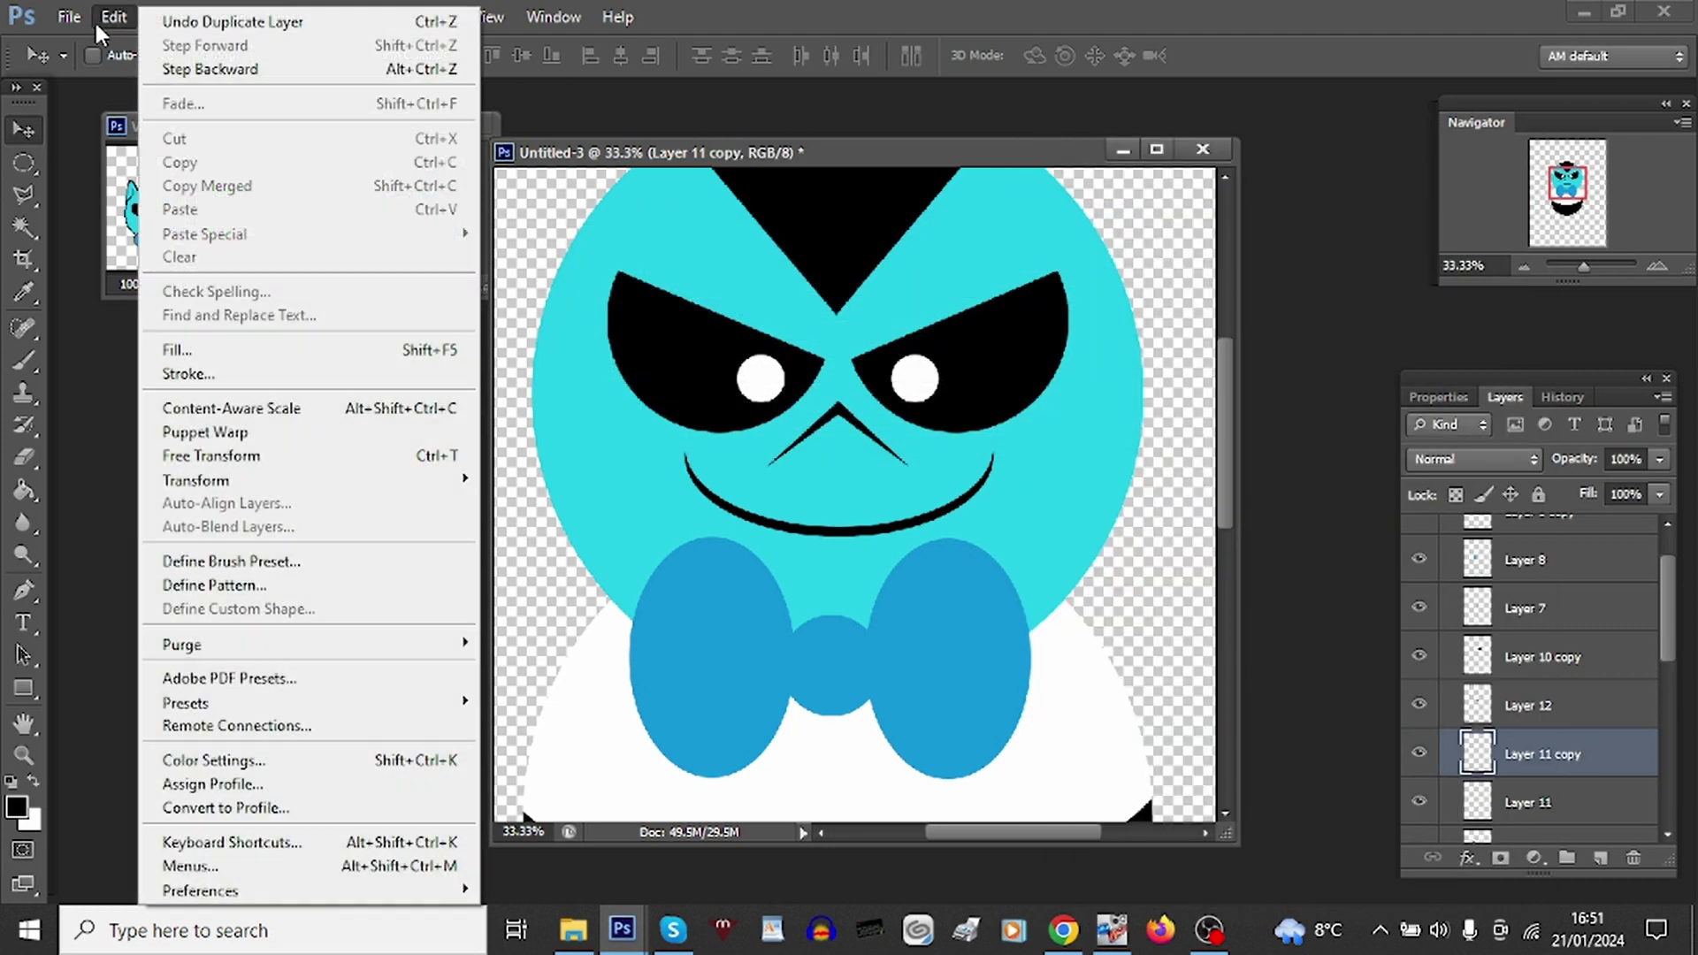
{"action": "mouse_move", "coordinate": [415, 480]}
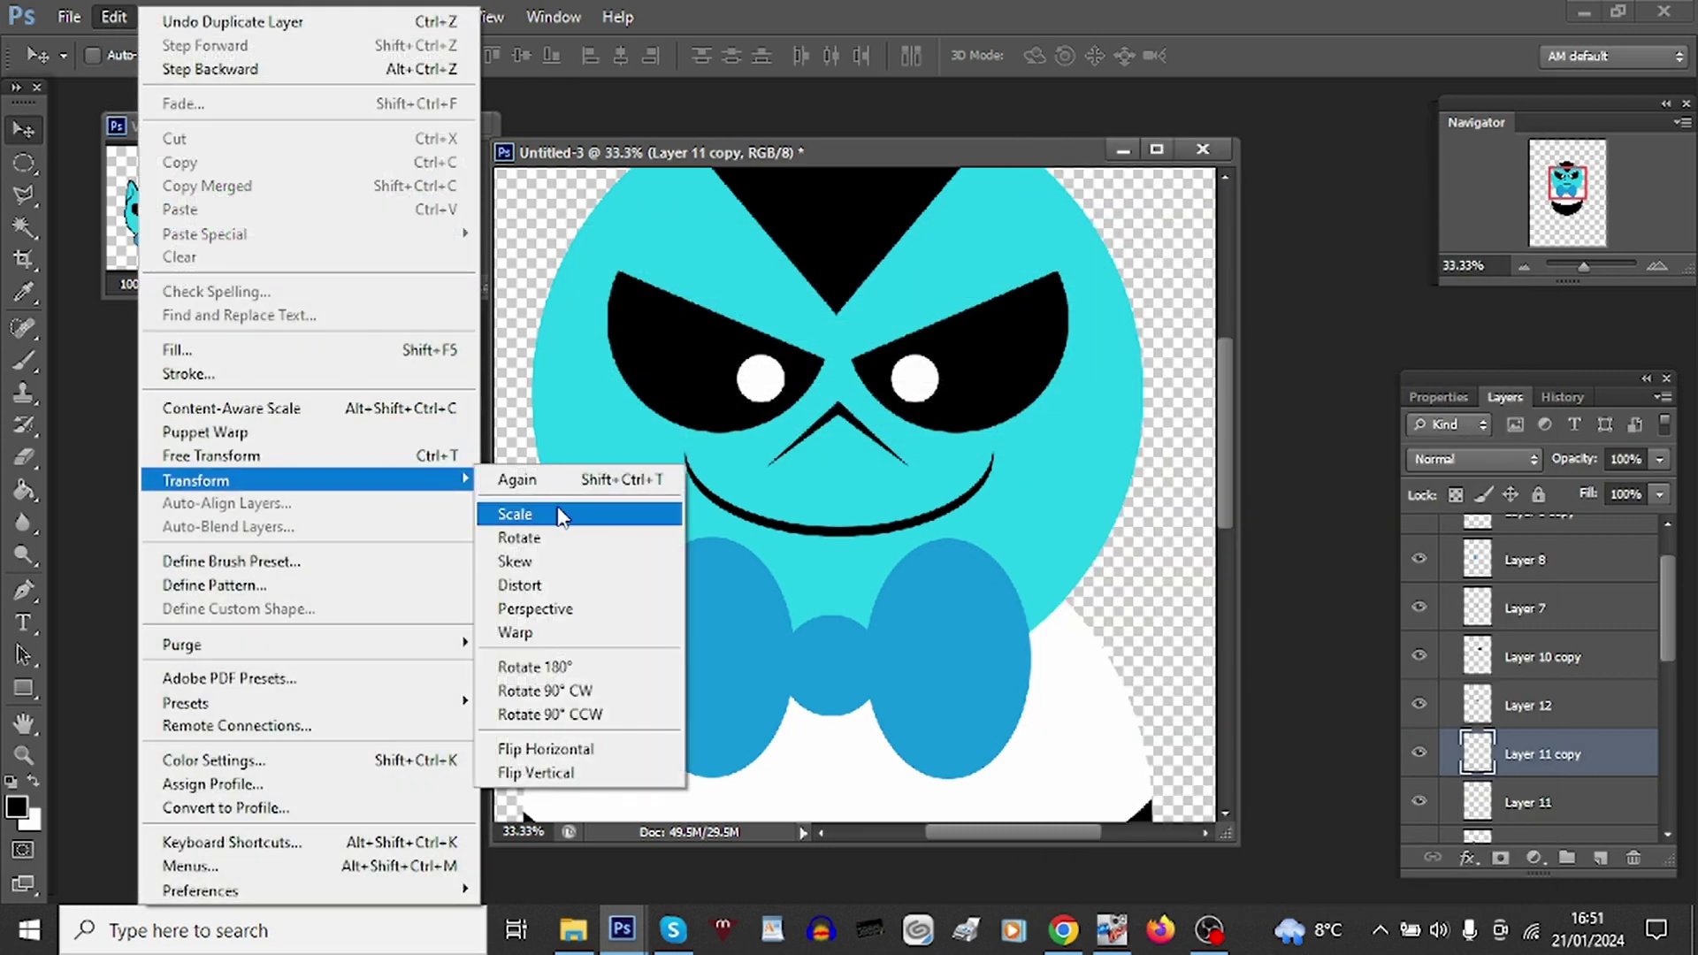
{"action": "left_click", "coordinate": [621, 663]}
{"action": "left_click_drag", "start_coordinate": [836, 458], "coordinate": [831, 575]}
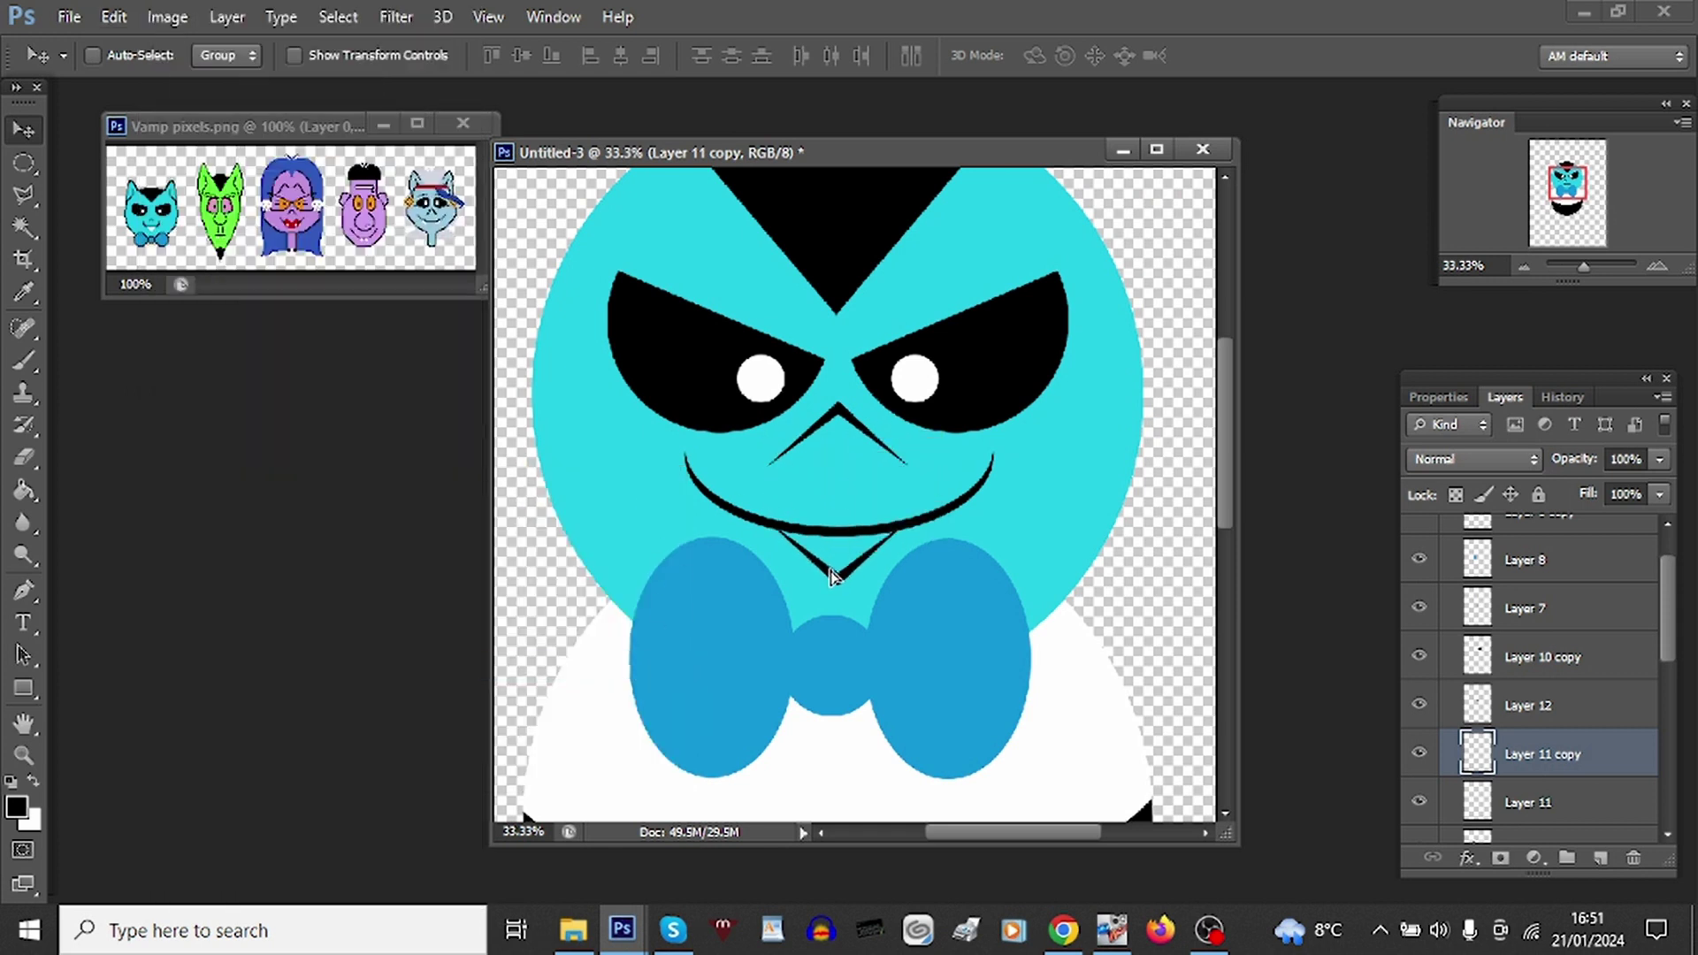
Step: Paint white inside the V-shaped fang on Layer 13
{"action": "left_click", "coordinate": [1647, 264]}
{"action": "left_click", "coordinate": [1646, 264]}
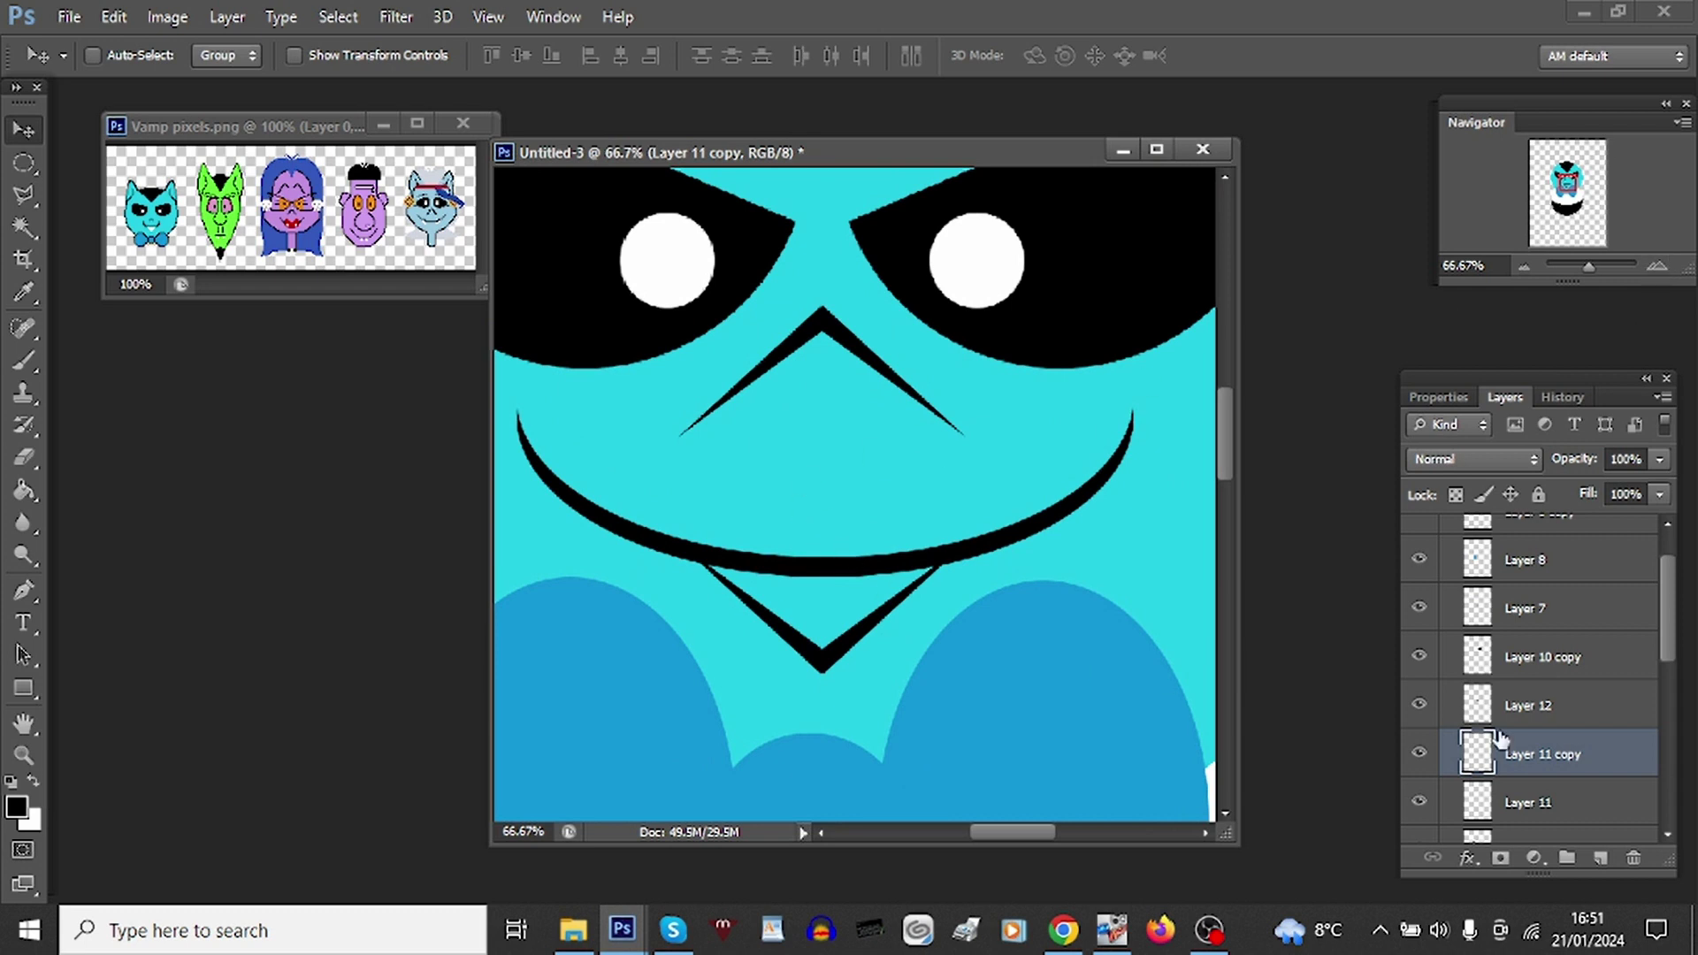
{"action": "left_click", "coordinate": [1550, 801]}
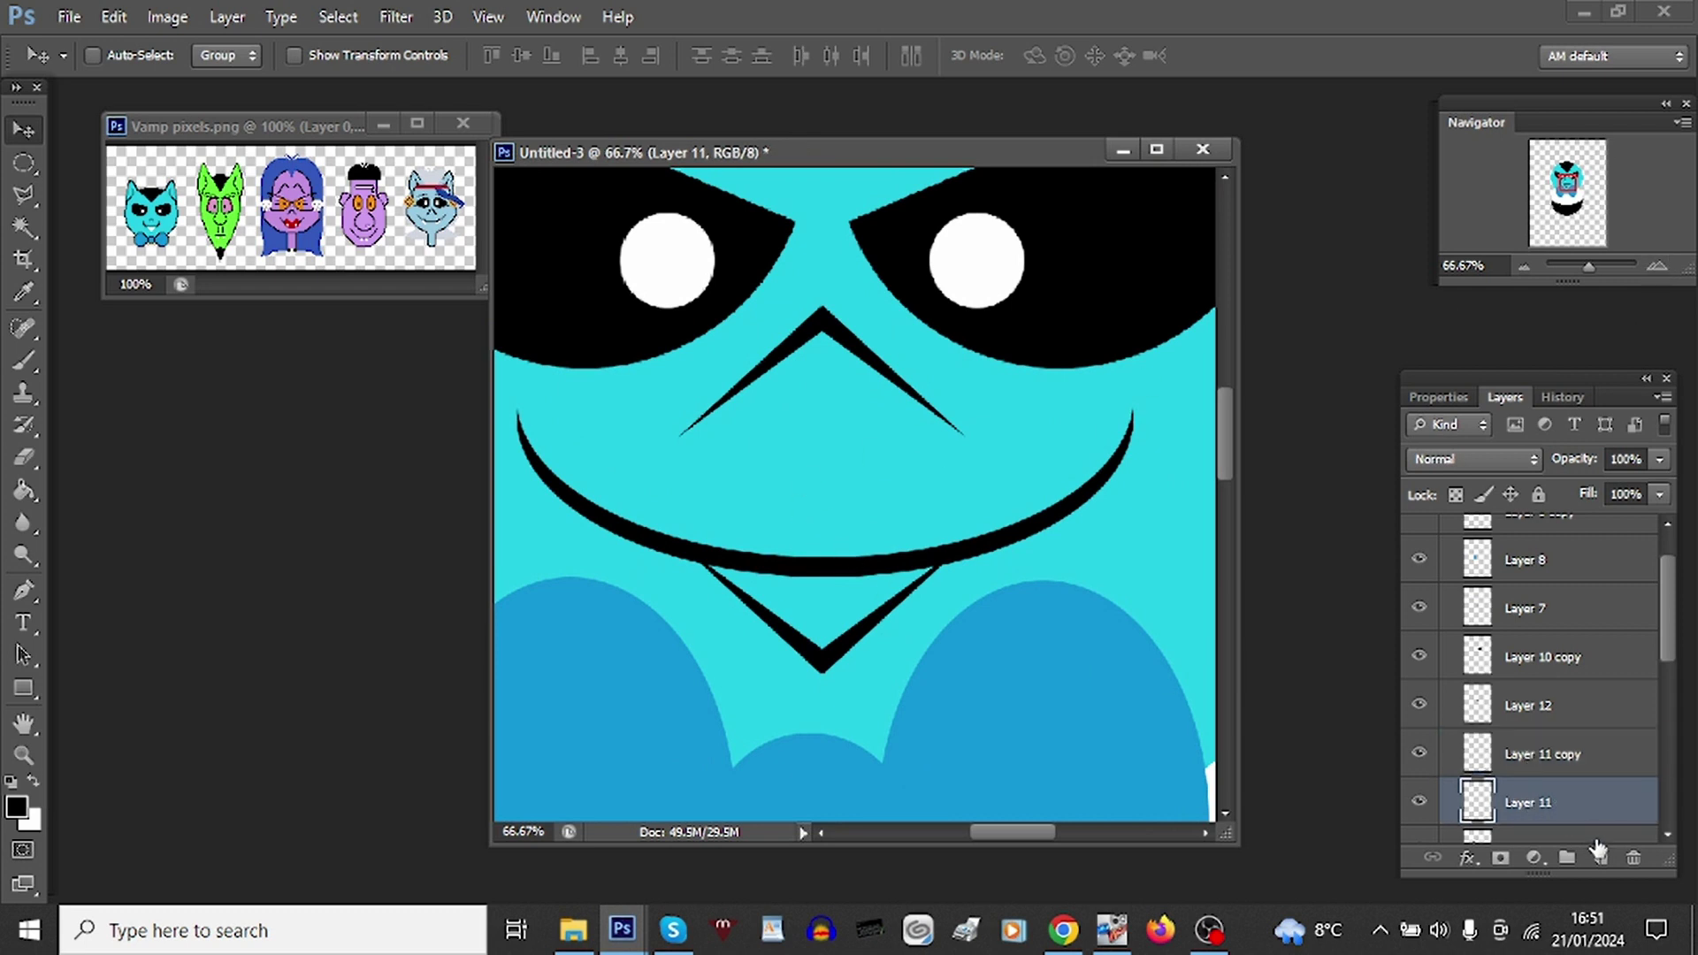
{"action": "left_click", "coordinate": [20, 370]}
{"action": "left_click", "coordinate": [106, 55]}
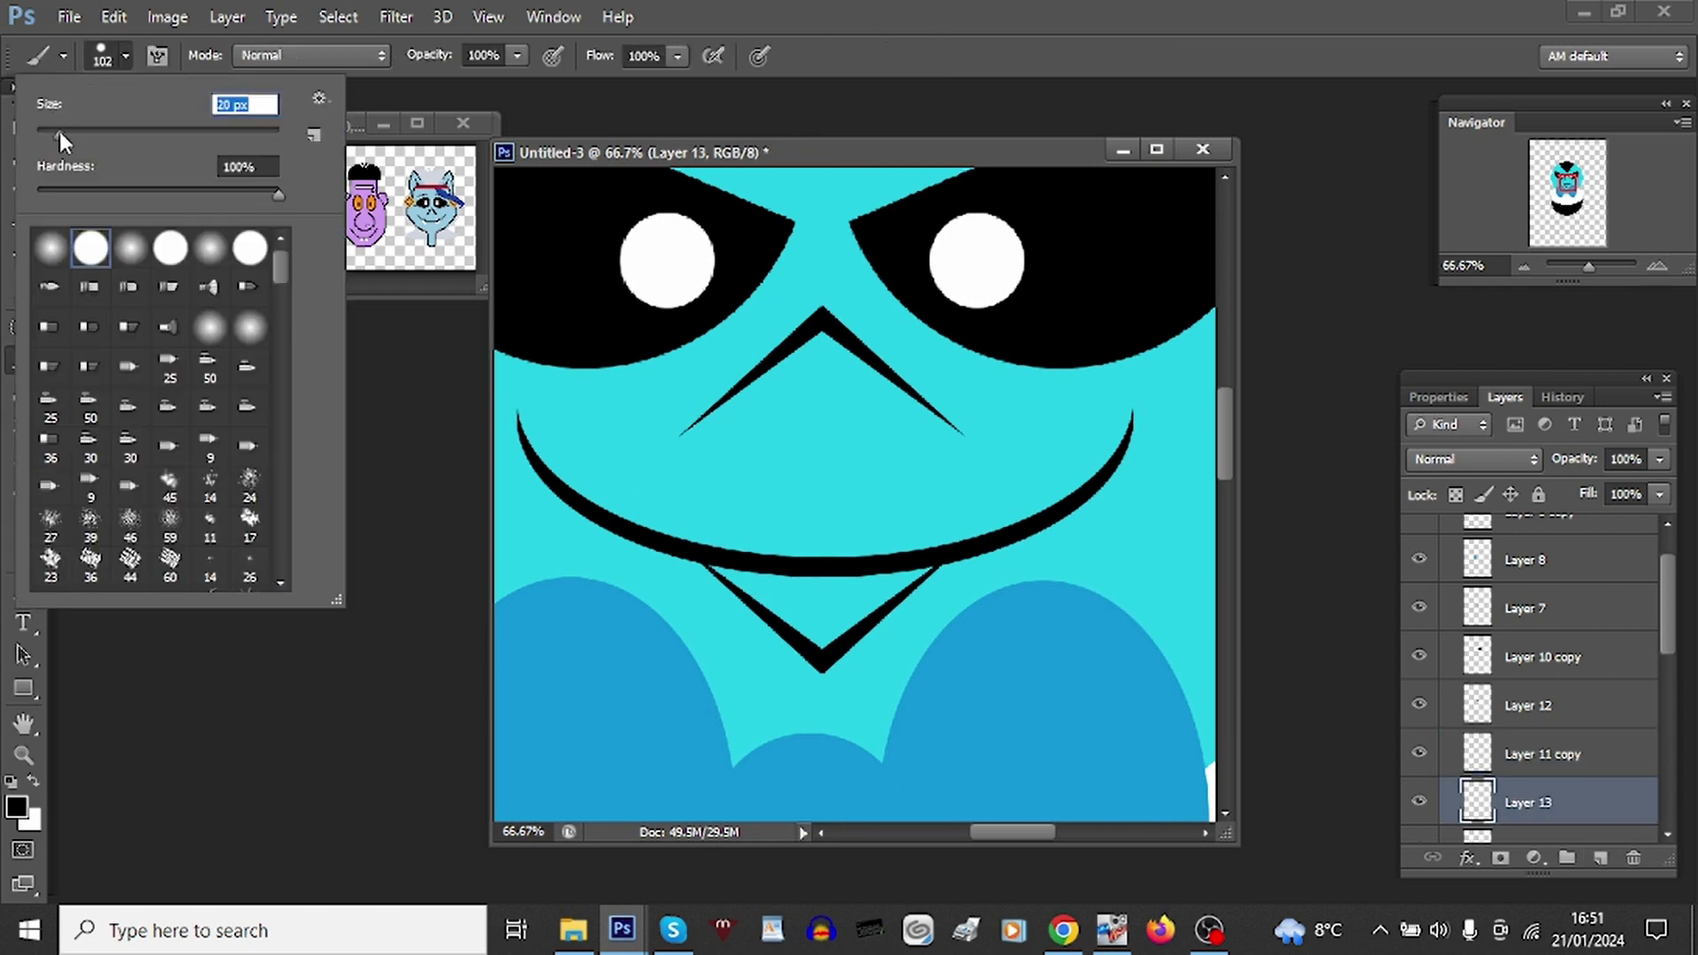
{"action": "left_click_drag", "start_coordinate": [718, 561], "coordinate": [886, 572]}
{"action": "key", "text": "x"}
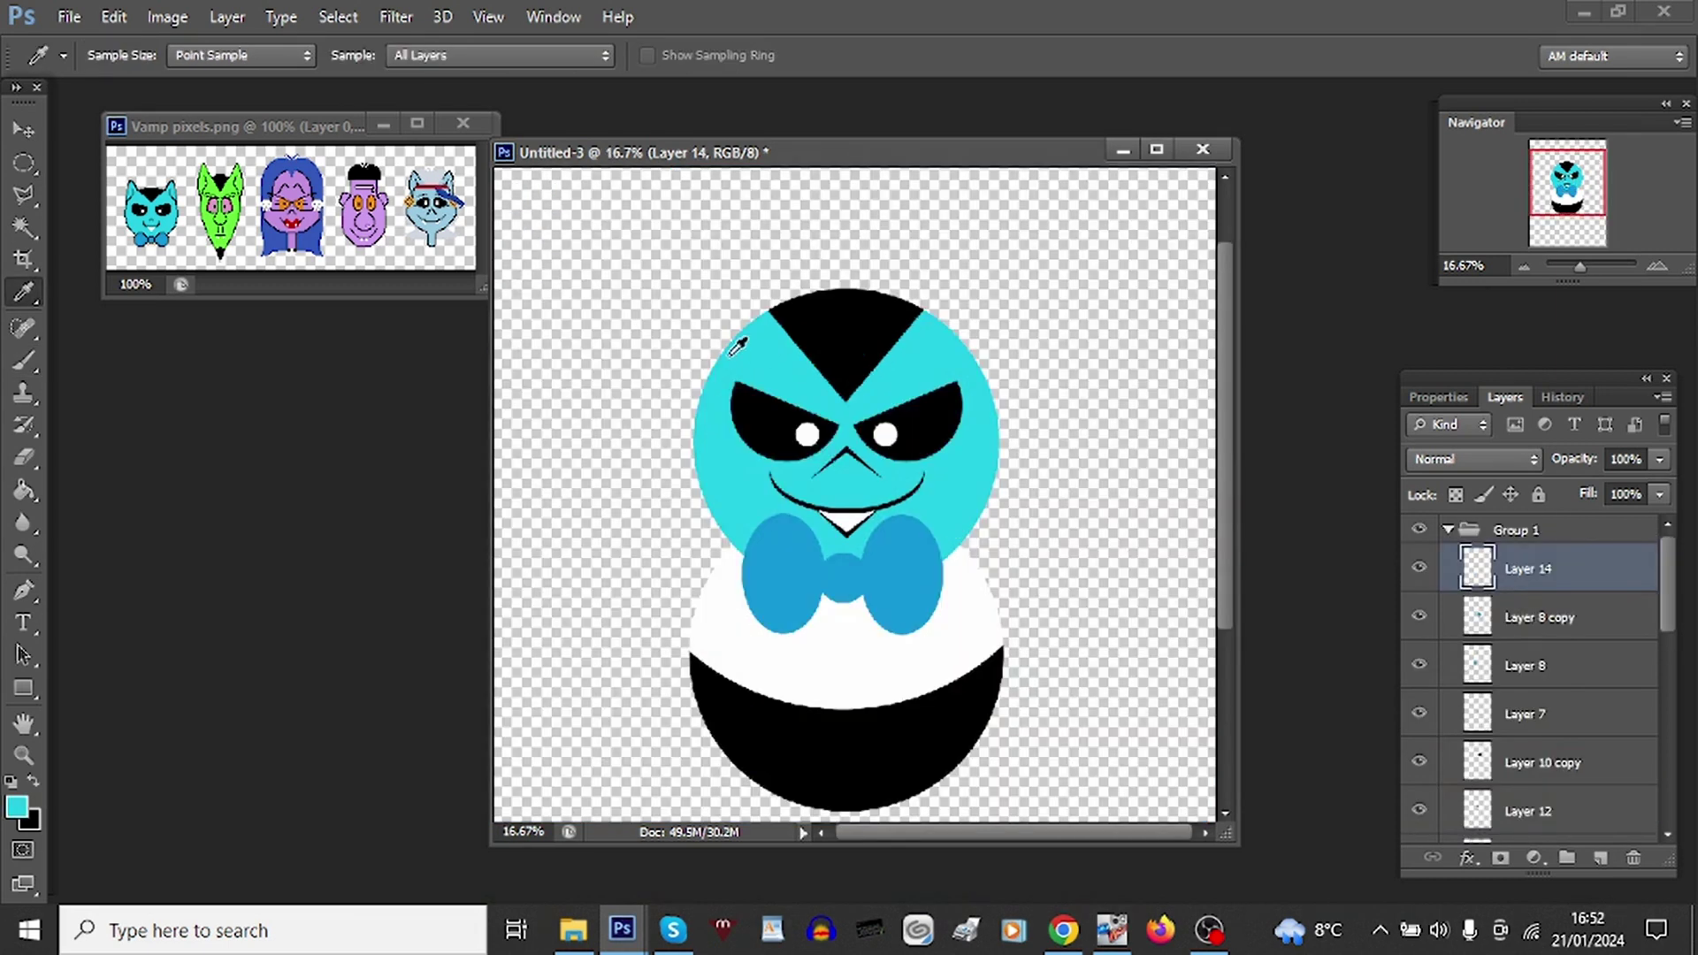
{"action": "key", "text": "l"}
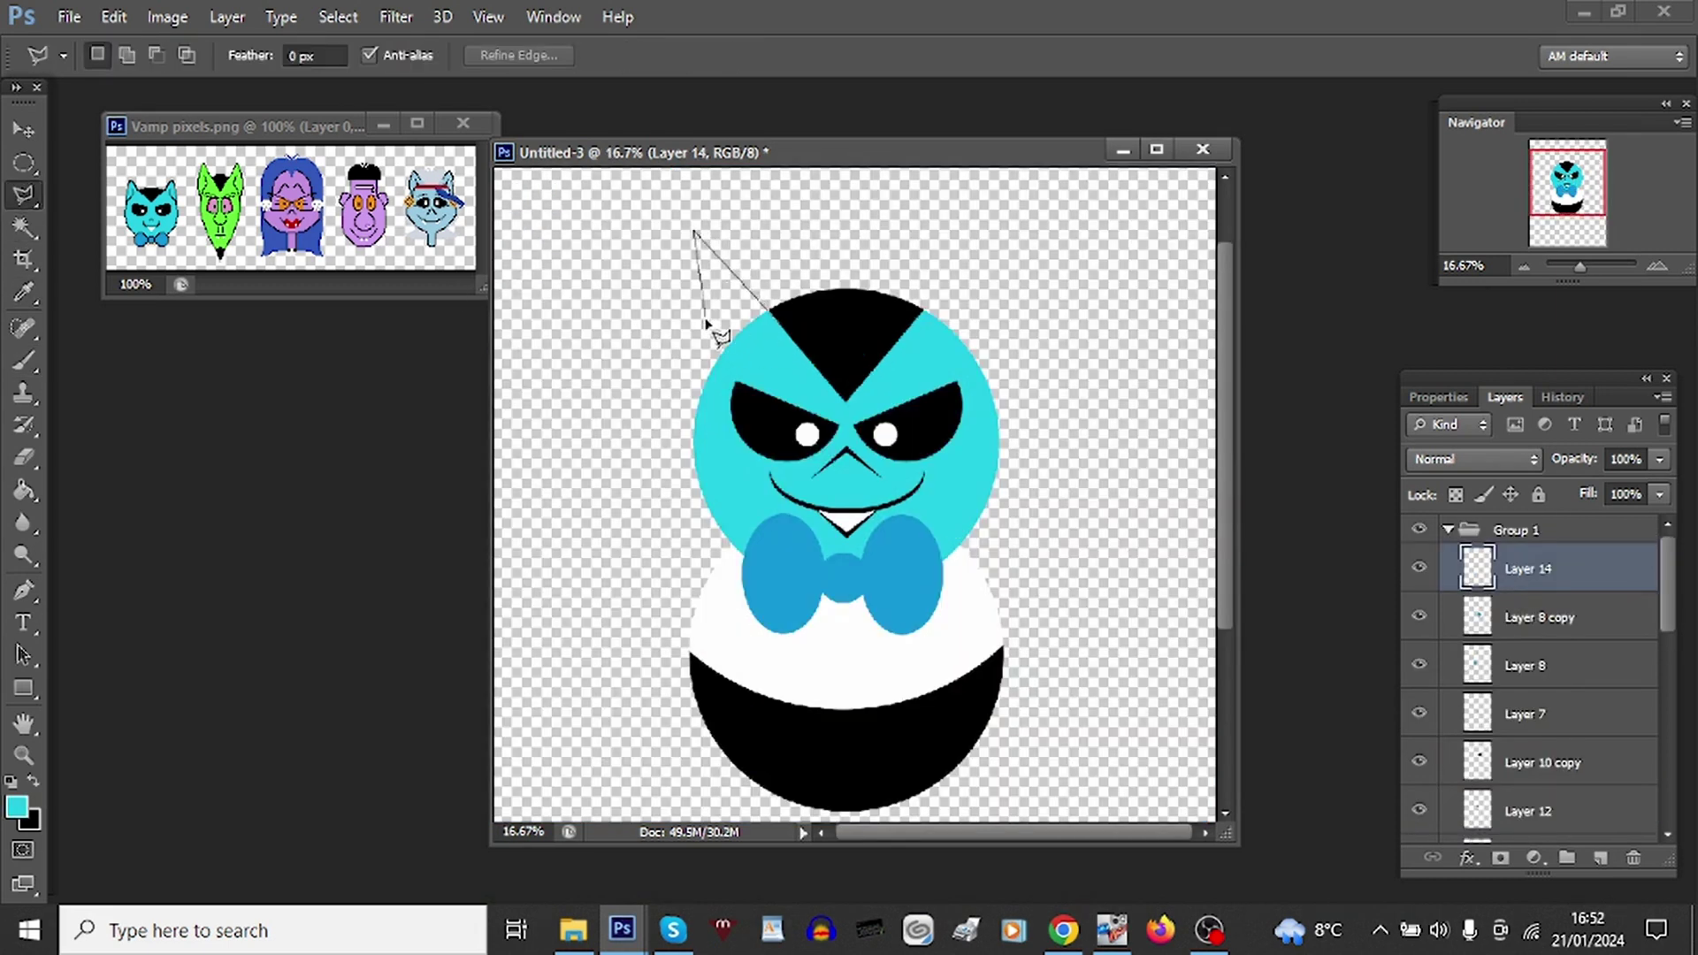
Step: Select a triangle above the head, refine its edge and fill it cyan as the left ear
{"action": "left_click", "coordinate": [702, 409]}
{"action": "left_click", "coordinate": [793, 342]}
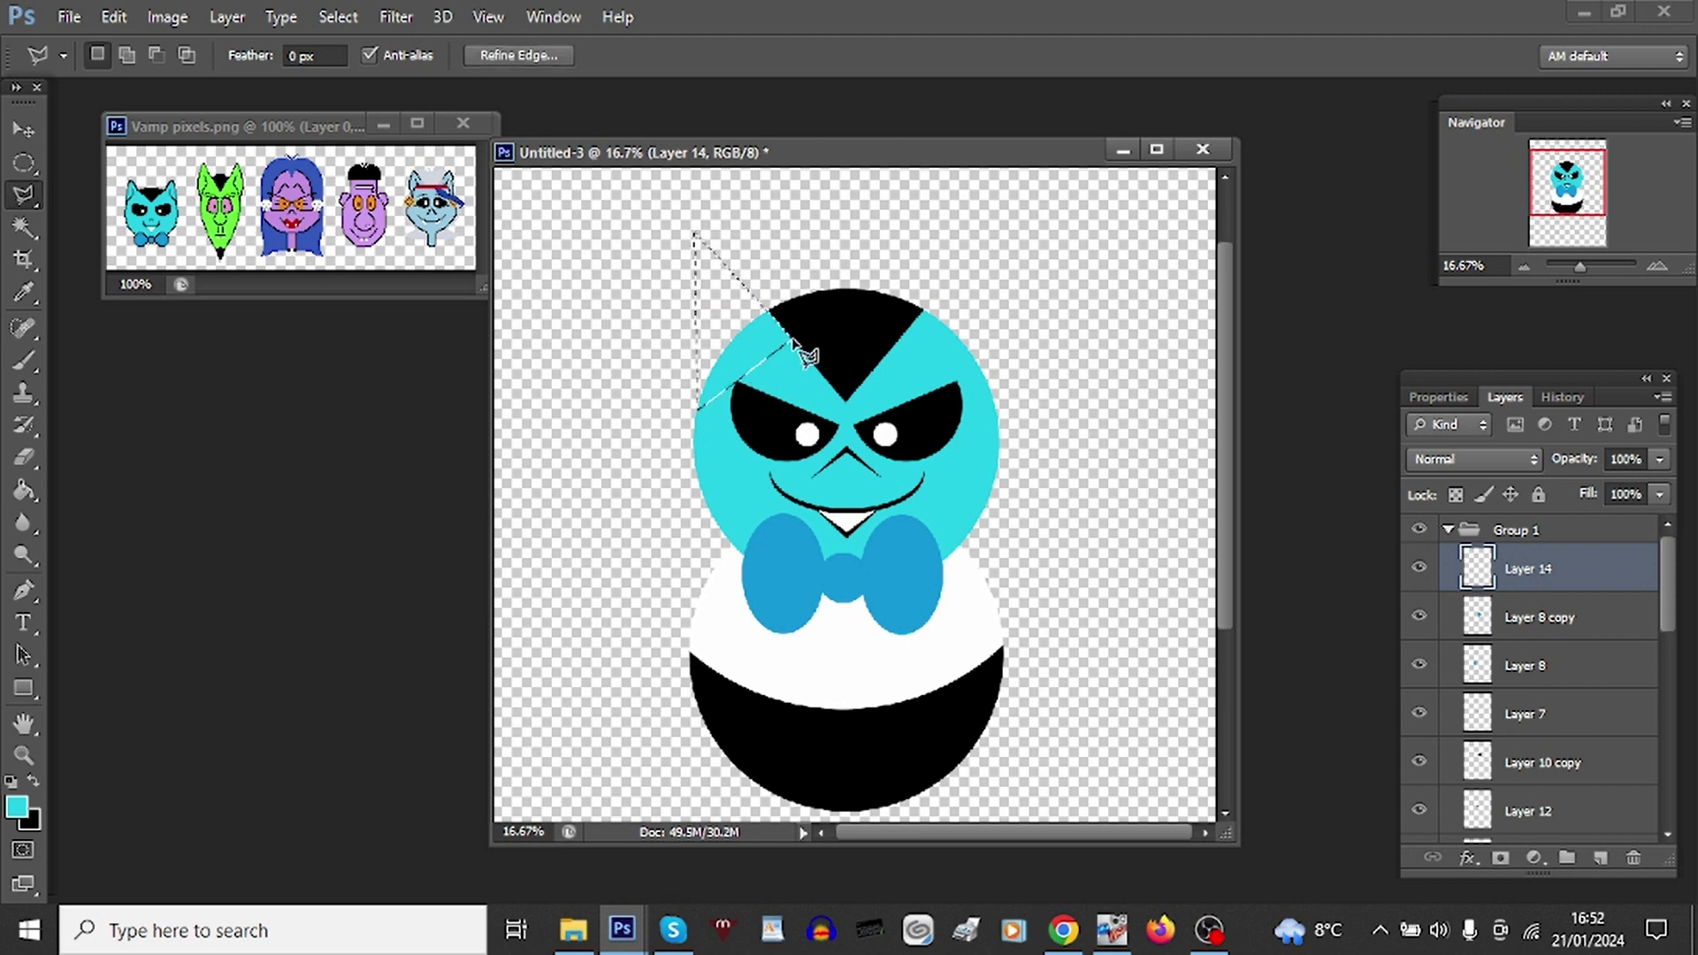
{"action": "right_click", "coordinate": [726, 286]}
{"action": "left_click", "coordinate": [838, 386]}
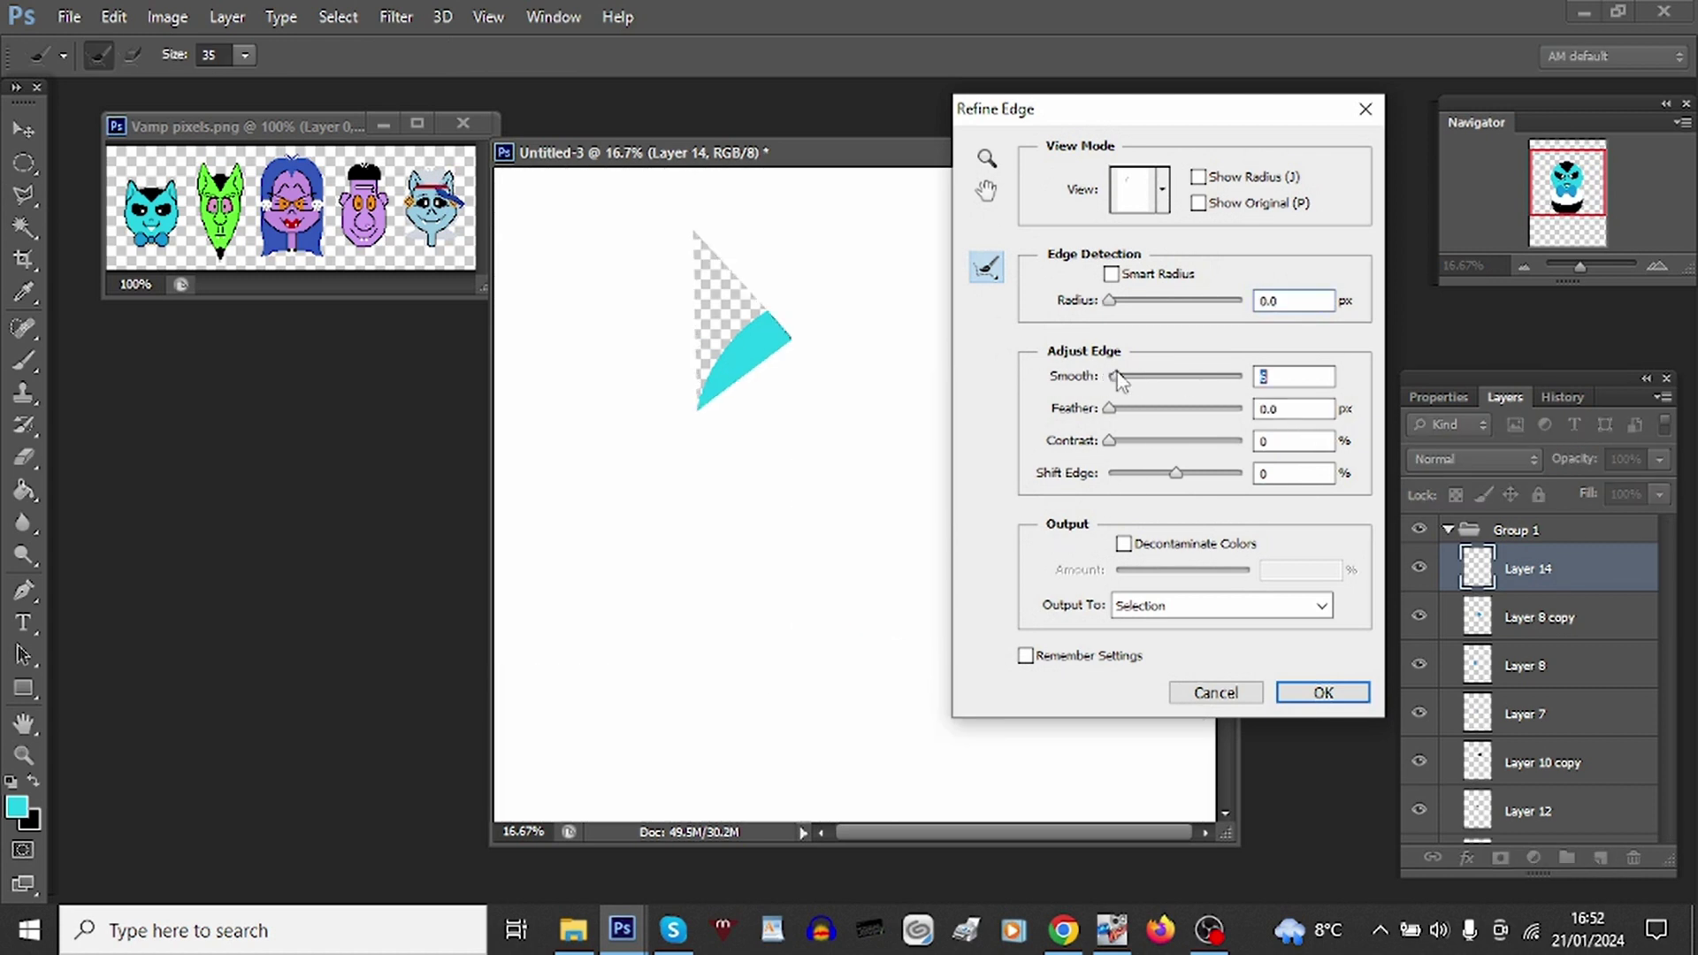
{"action": "left_click_drag", "start_coordinate": [1172, 480], "coordinate": [1146, 489]}
{"action": "left_click", "coordinate": [1324, 694]}
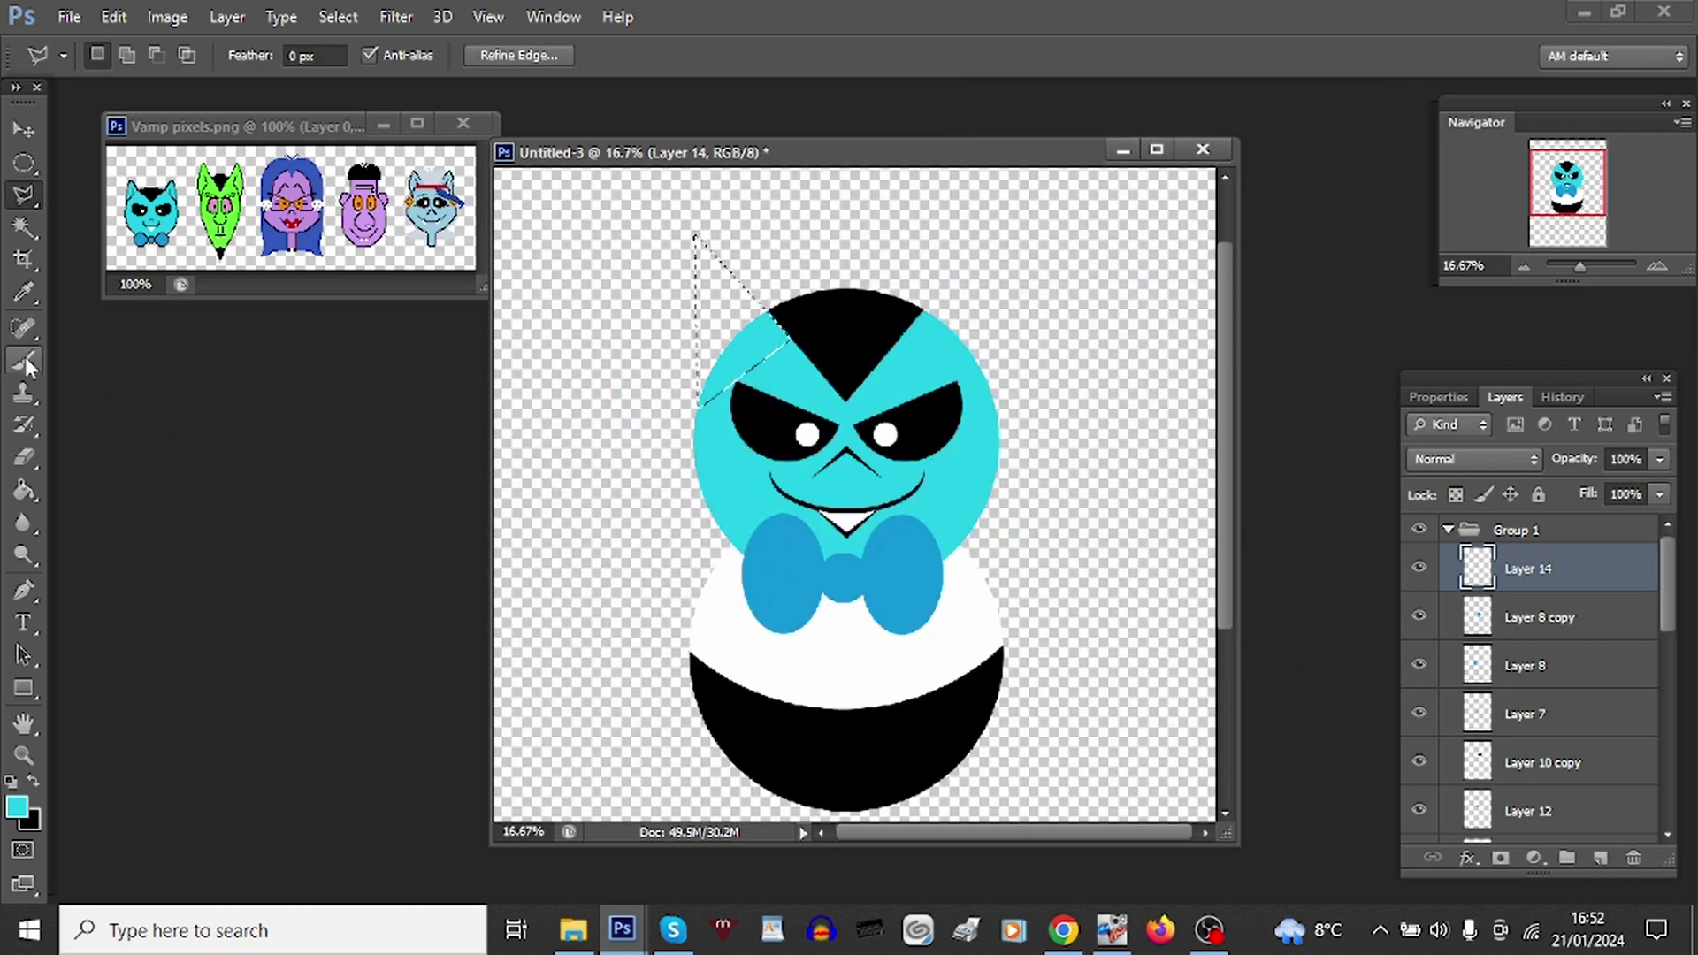
{"action": "left_click", "coordinate": [24, 490]}
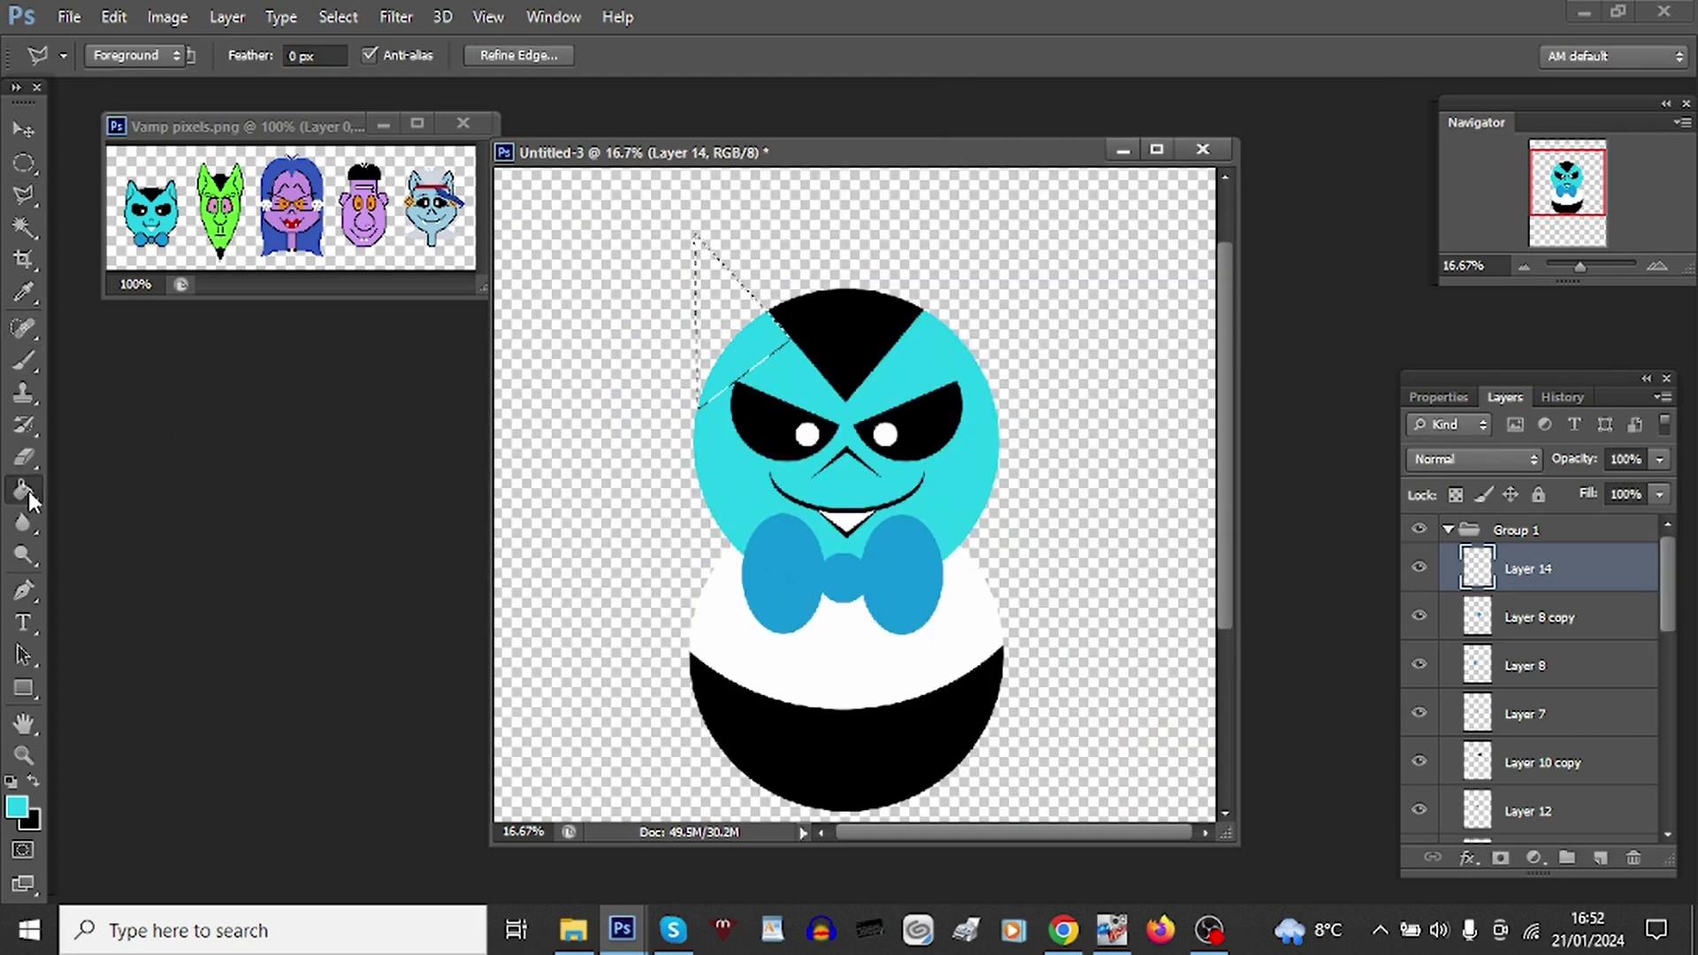
{"action": "left_click", "coordinate": [725, 347]}
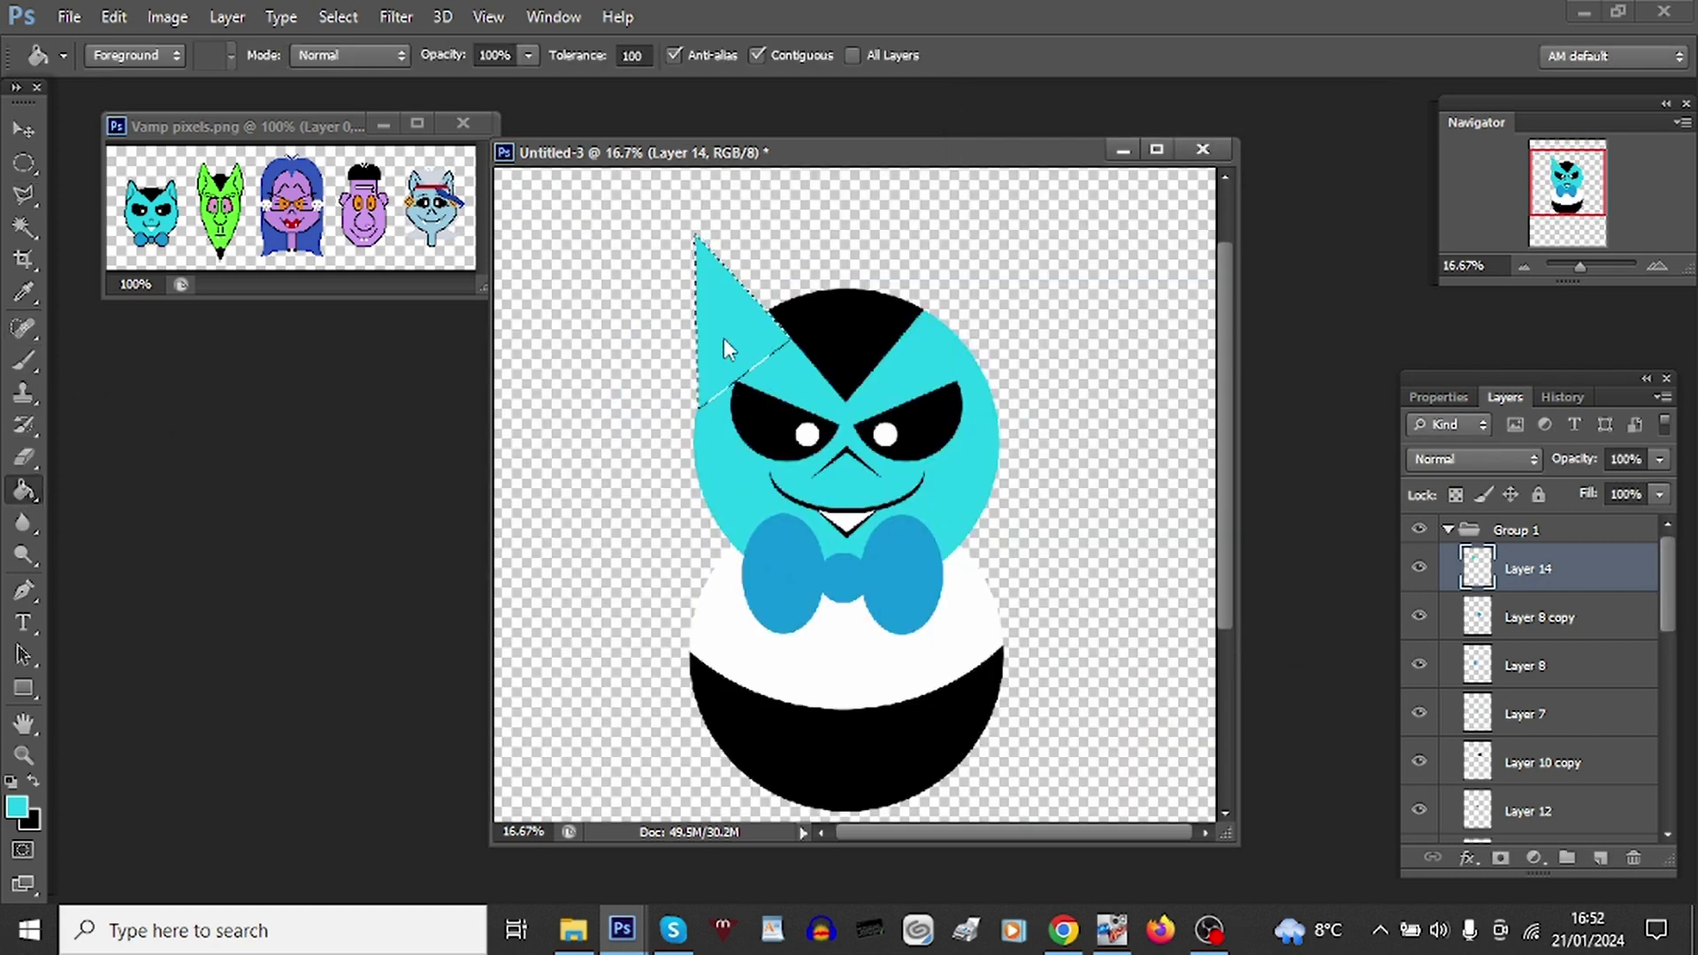
{"action": "left_click", "coordinate": [25, 227]}
{"action": "key", "text": "ctrl+d"}
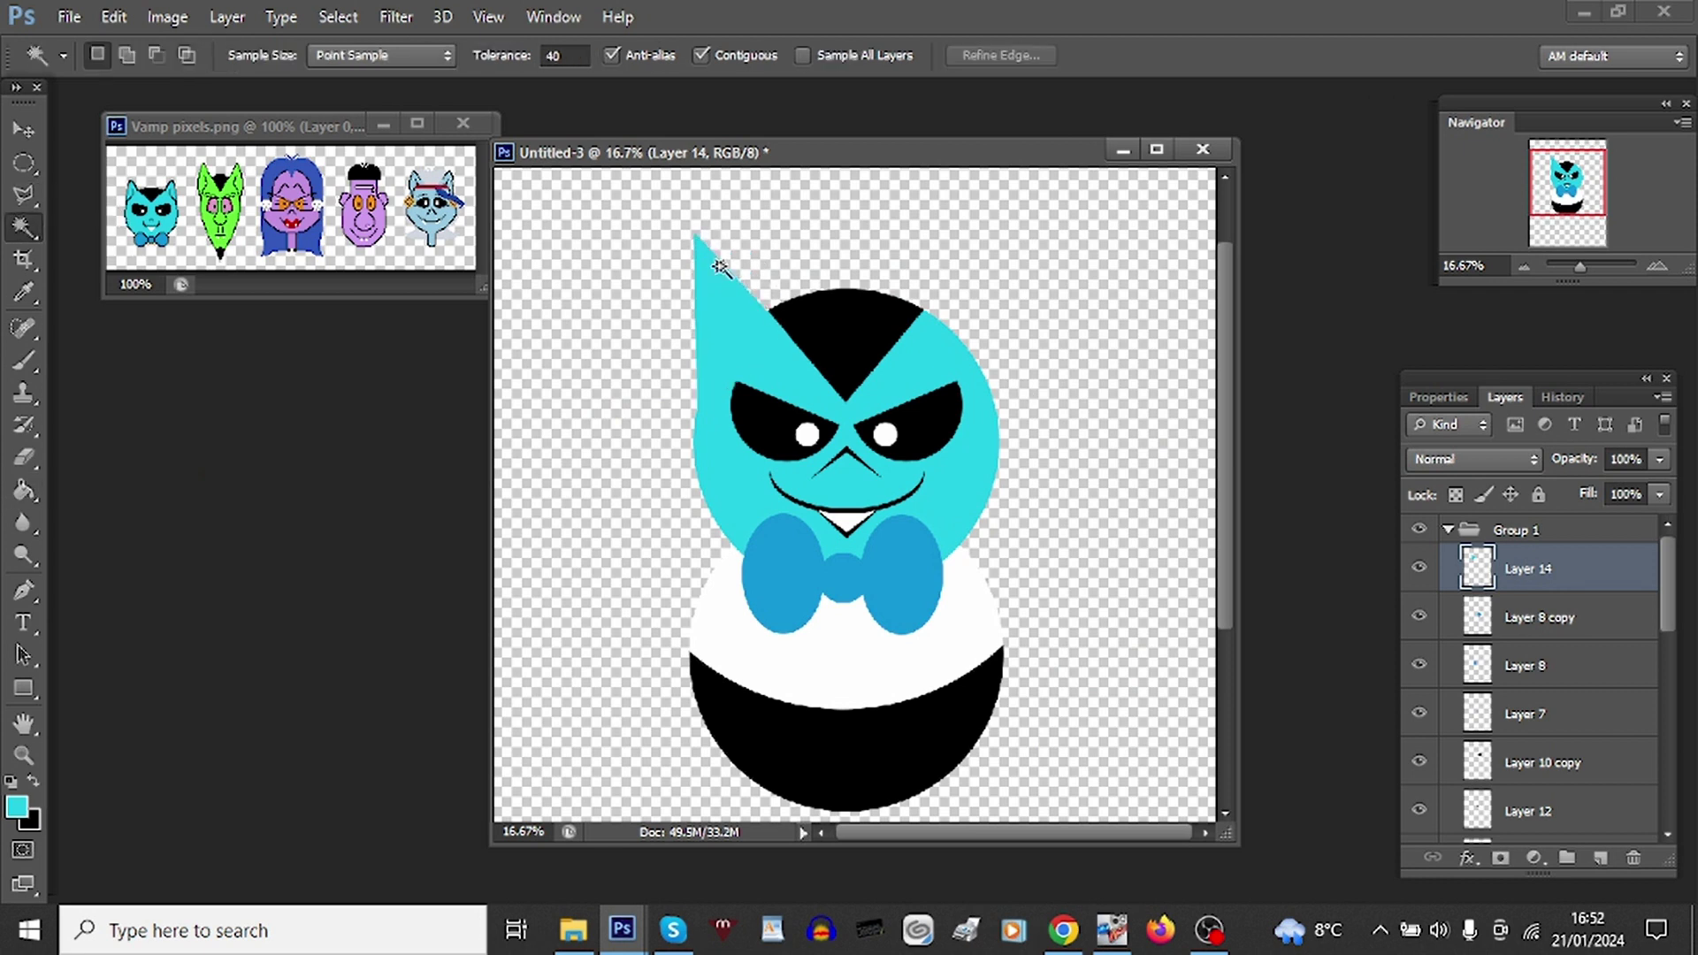
Step: Duplicate and mirror the ear onto the head's right side, then add an empty layer
{"action": "right_click", "coordinate": [1539, 566]}
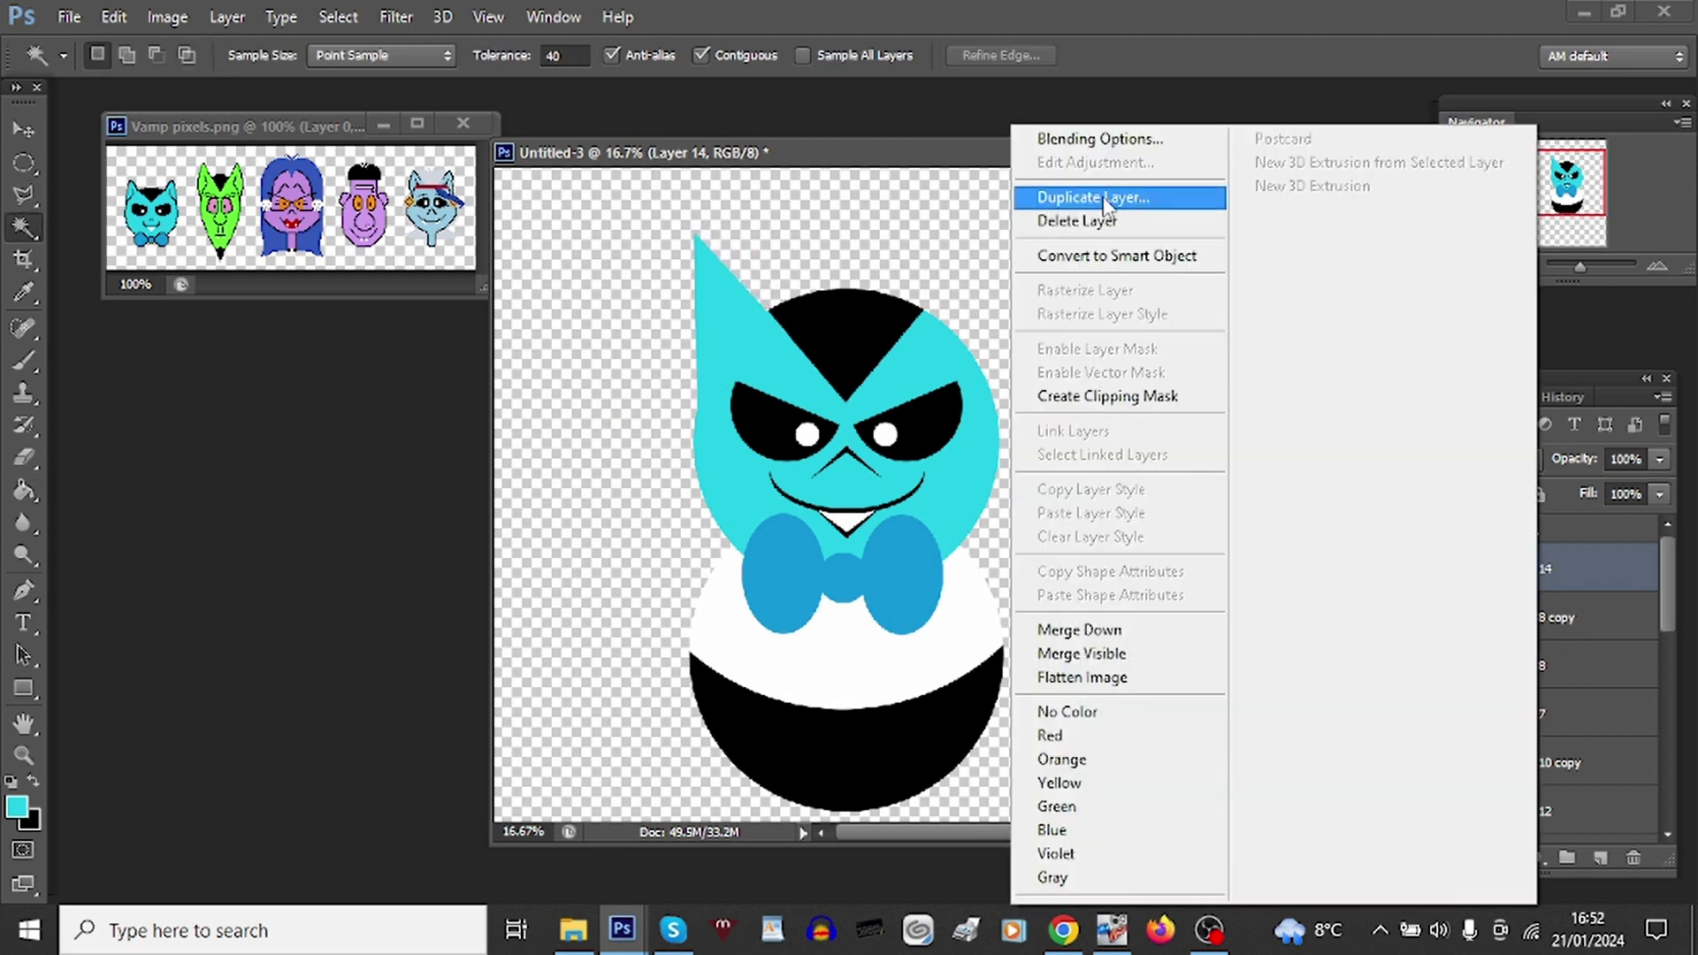
{"action": "left_click", "coordinate": [1102, 197]}
{"action": "key", "text": "Return"}
{"action": "left_click", "coordinate": [99, 16]}
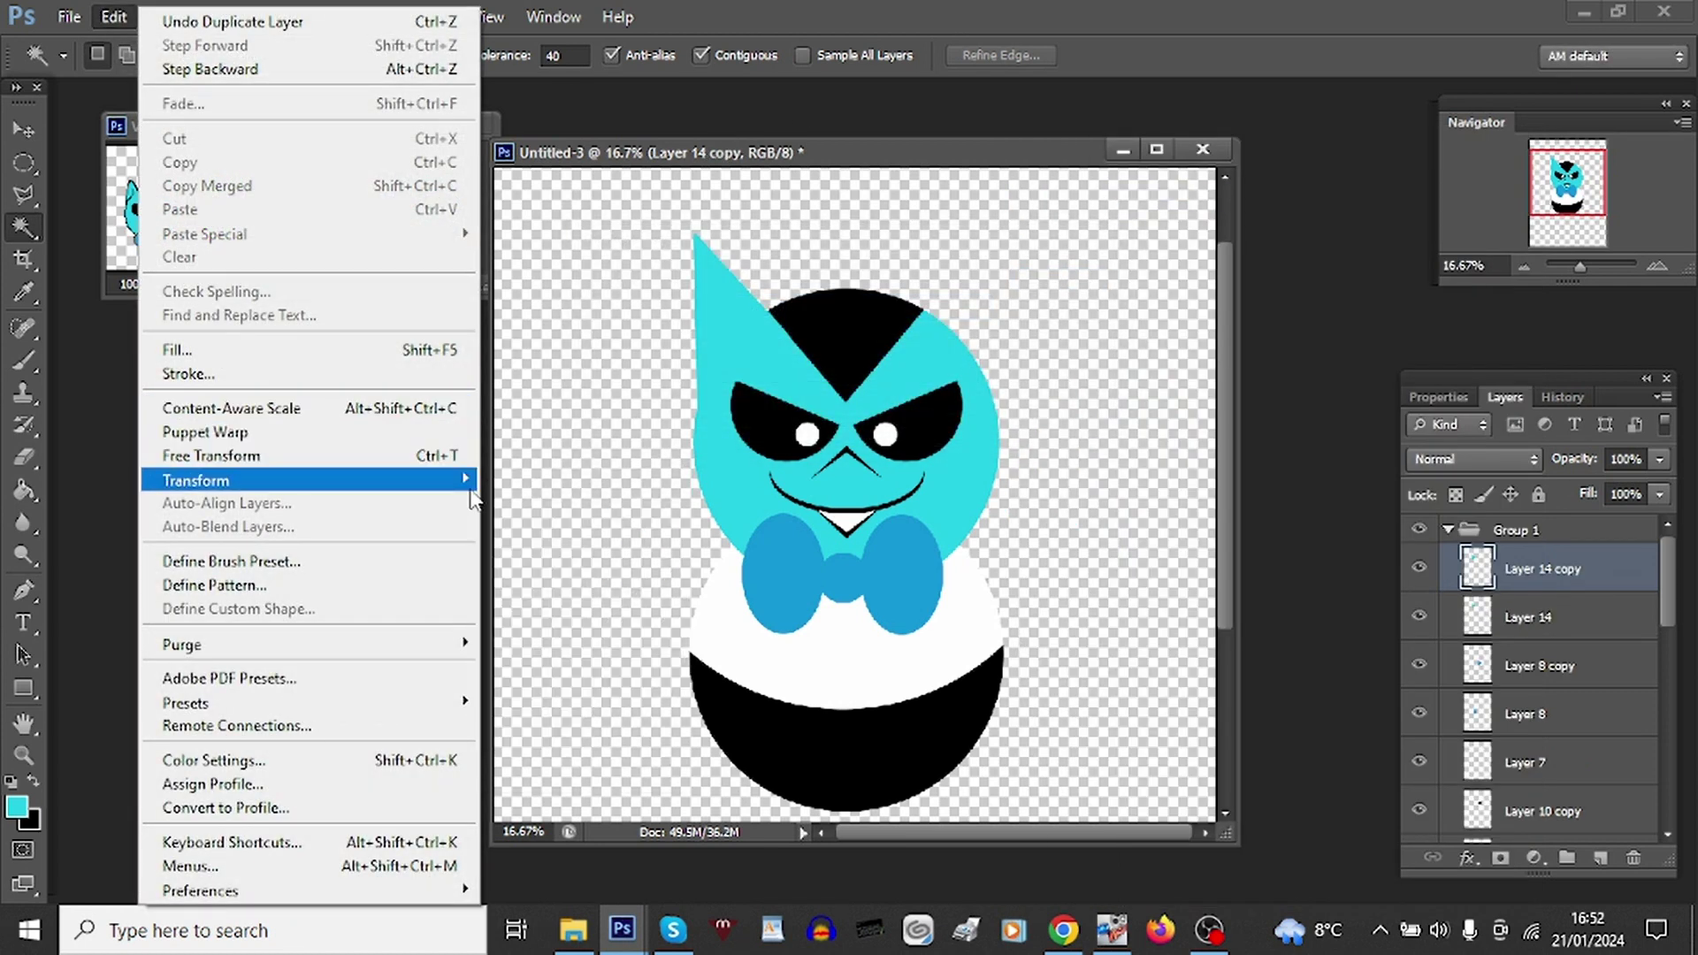
{"action": "mouse_move", "coordinate": [470, 492]}
{"action": "left_click", "coordinate": [630, 748]}
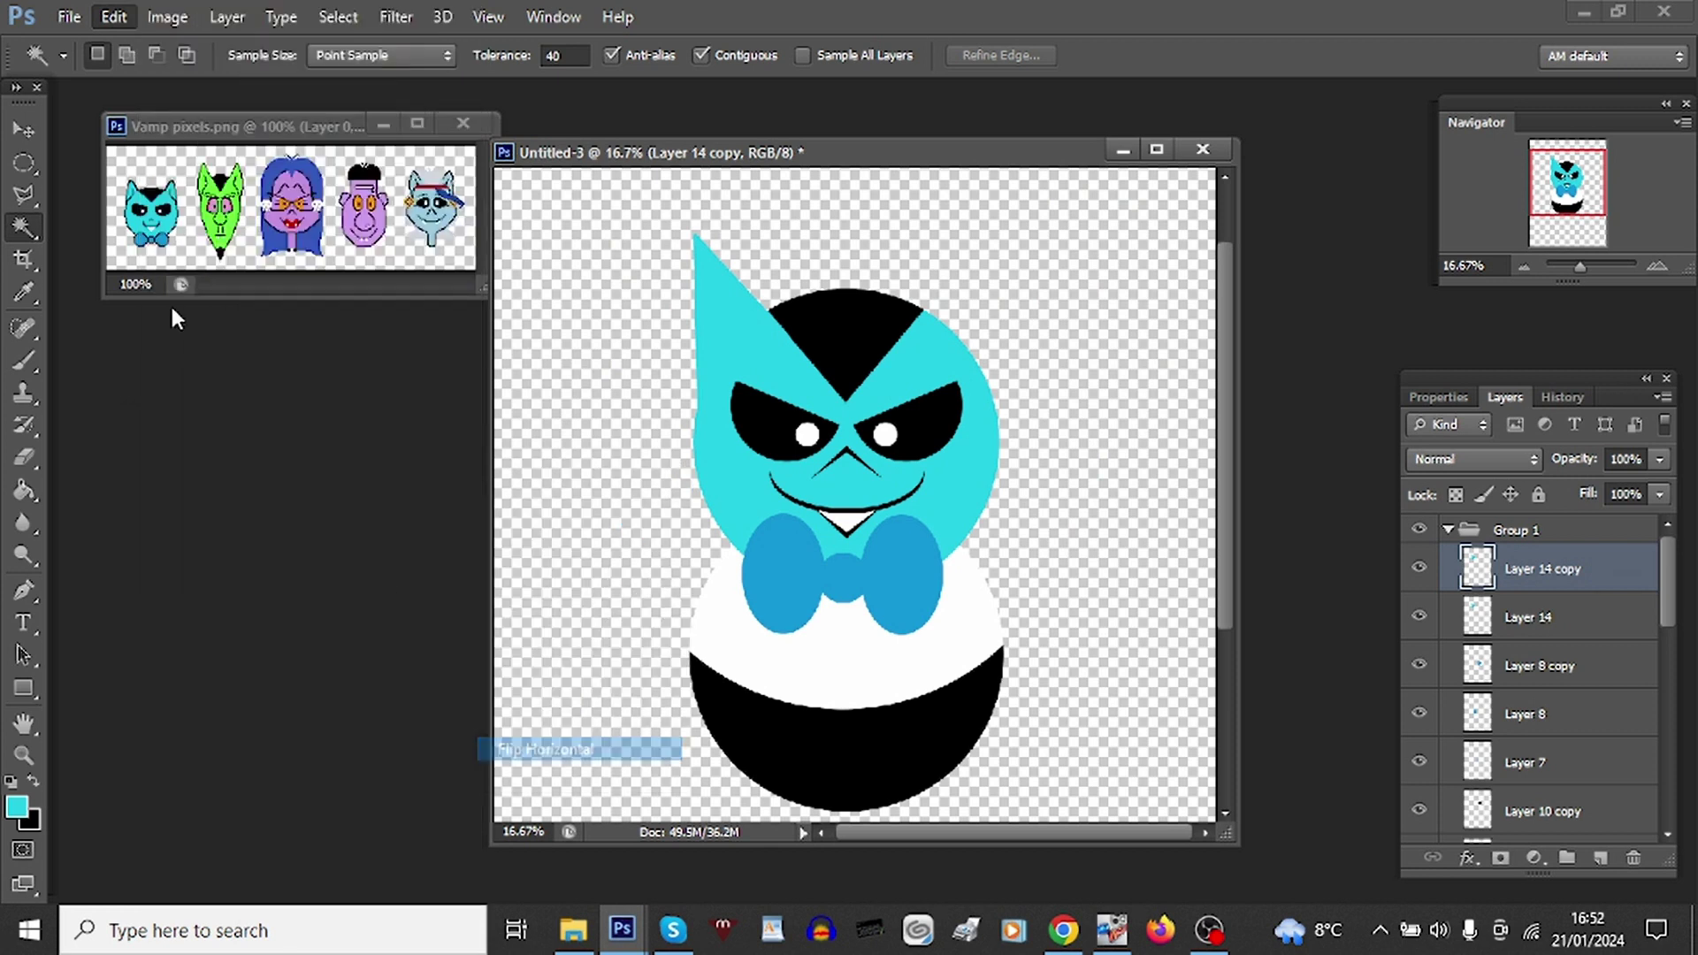
{"action": "left_click", "coordinate": [25, 130]}
{"action": "left_click_drag", "start_coordinate": [840, 430], "coordinate": [1067, 431]}
{"action": "left_click", "coordinate": [1599, 857]}
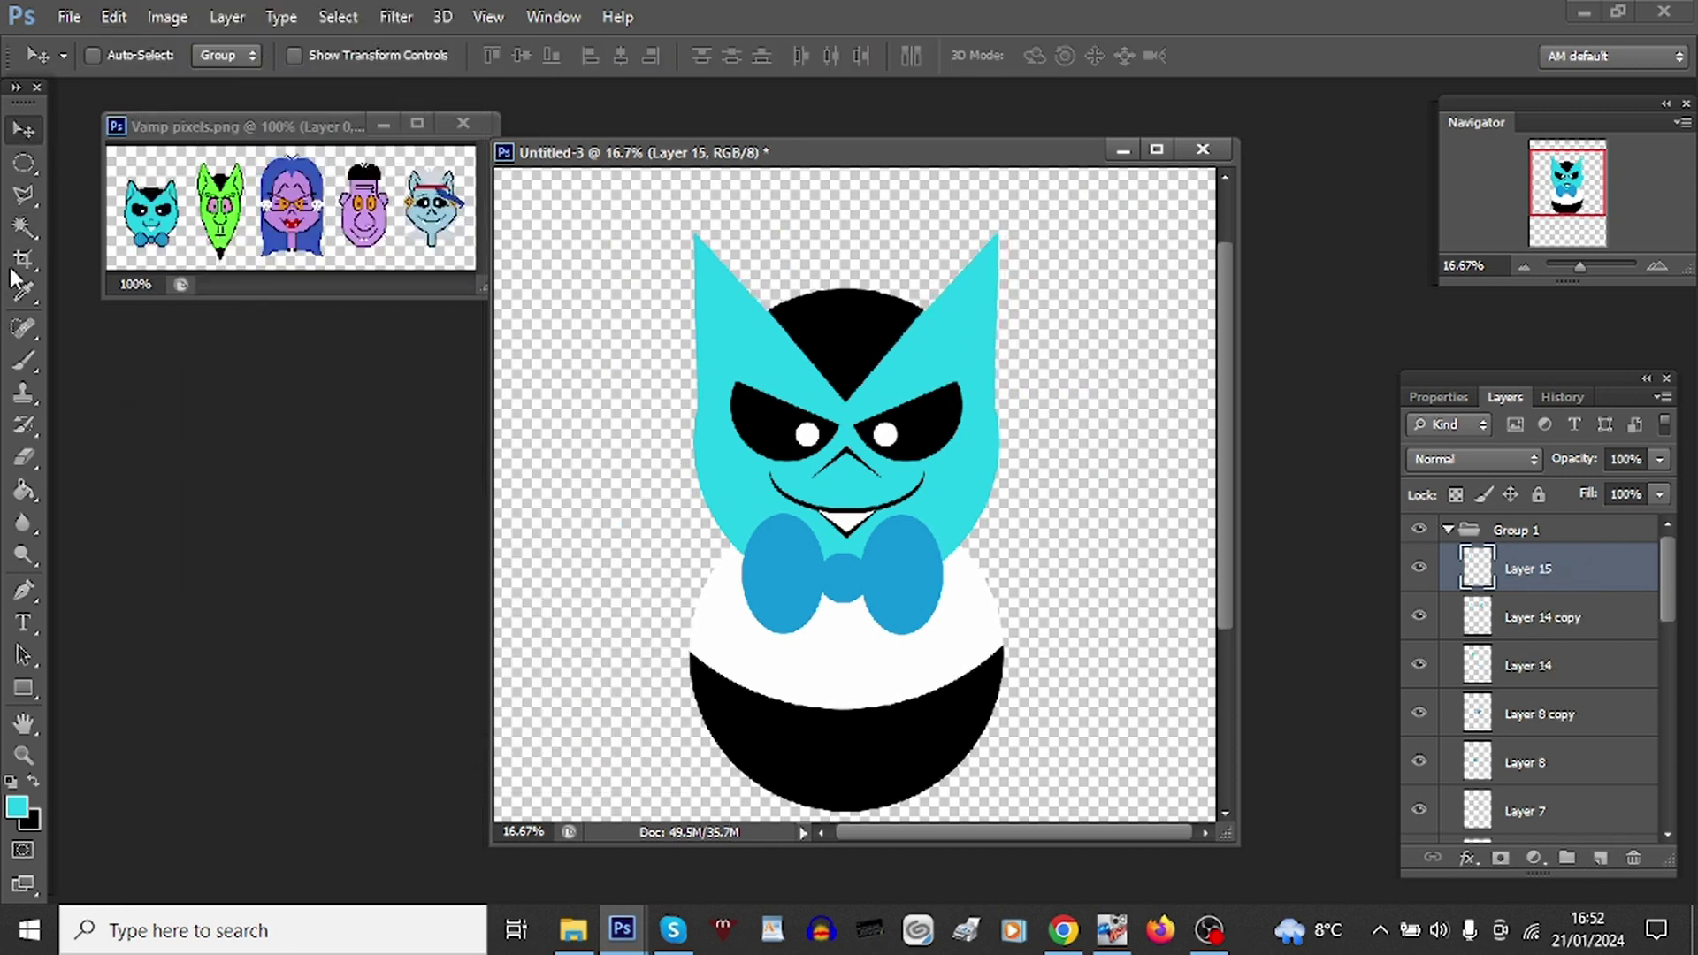
Step: Fill a small circular selection with white and move it to the black belly's top edge
{"action": "left_click", "coordinate": [24, 163]}
{"action": "scroll", "coordinate": [597, 653], "scroll_direction": "down", "scroll_amount": 1}
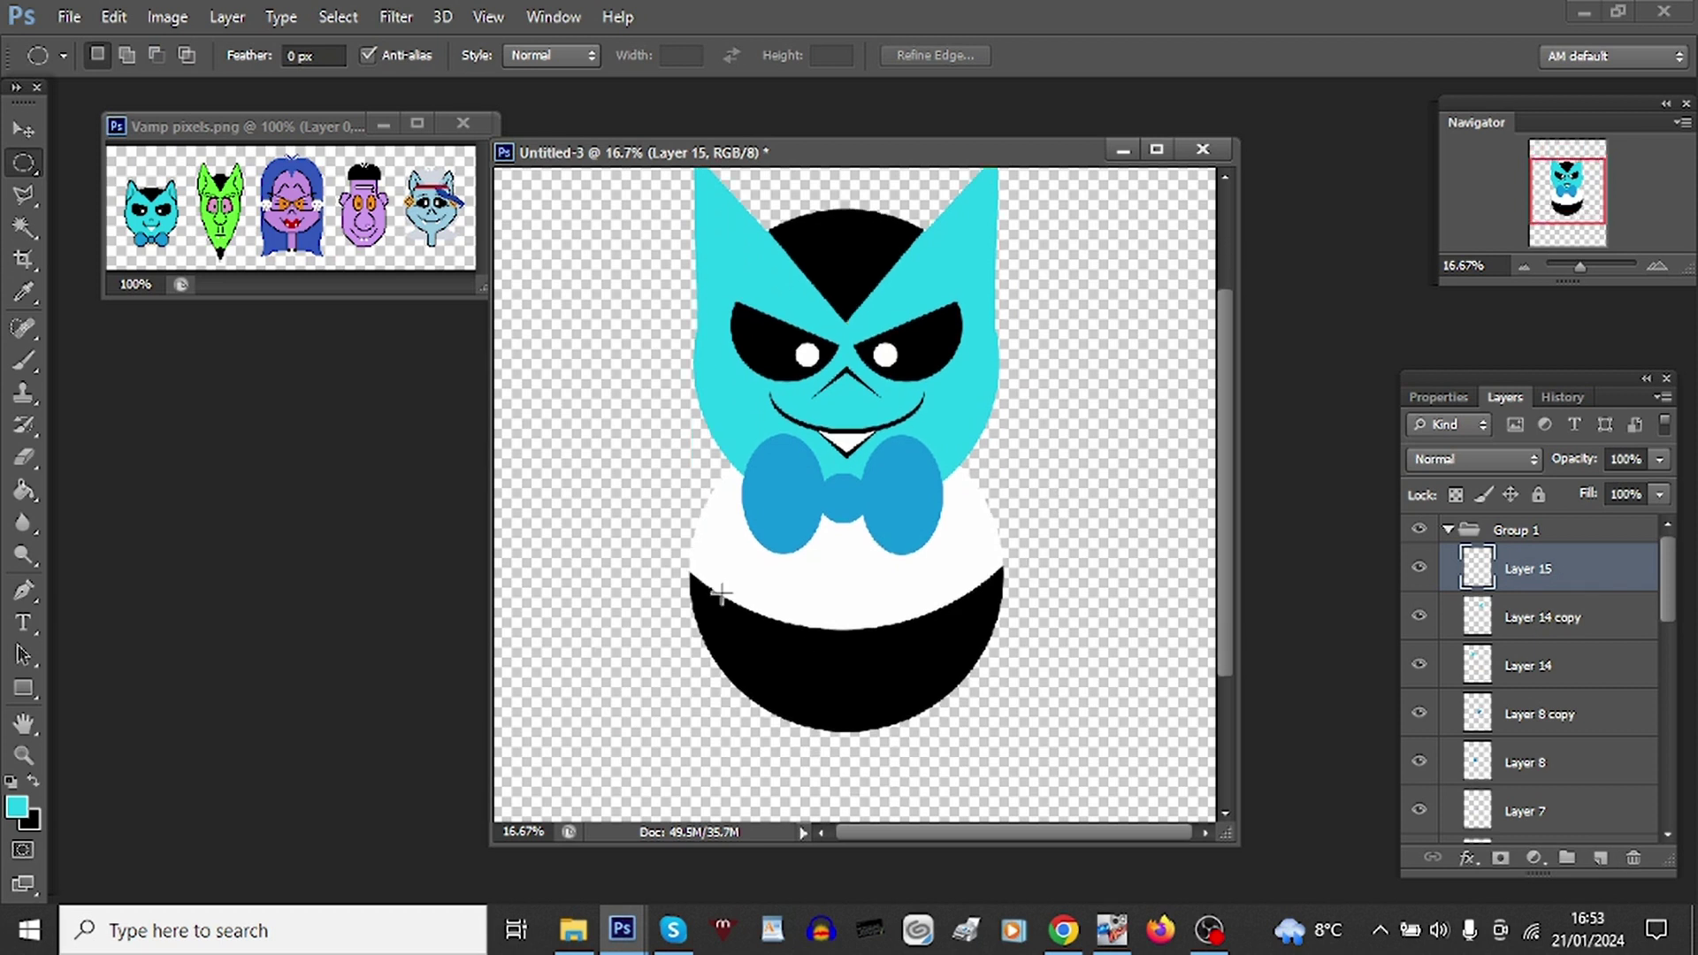
{"action": "left_click_drag", "start_coordinate": [724, 588], "coordinate": [766, 630]}
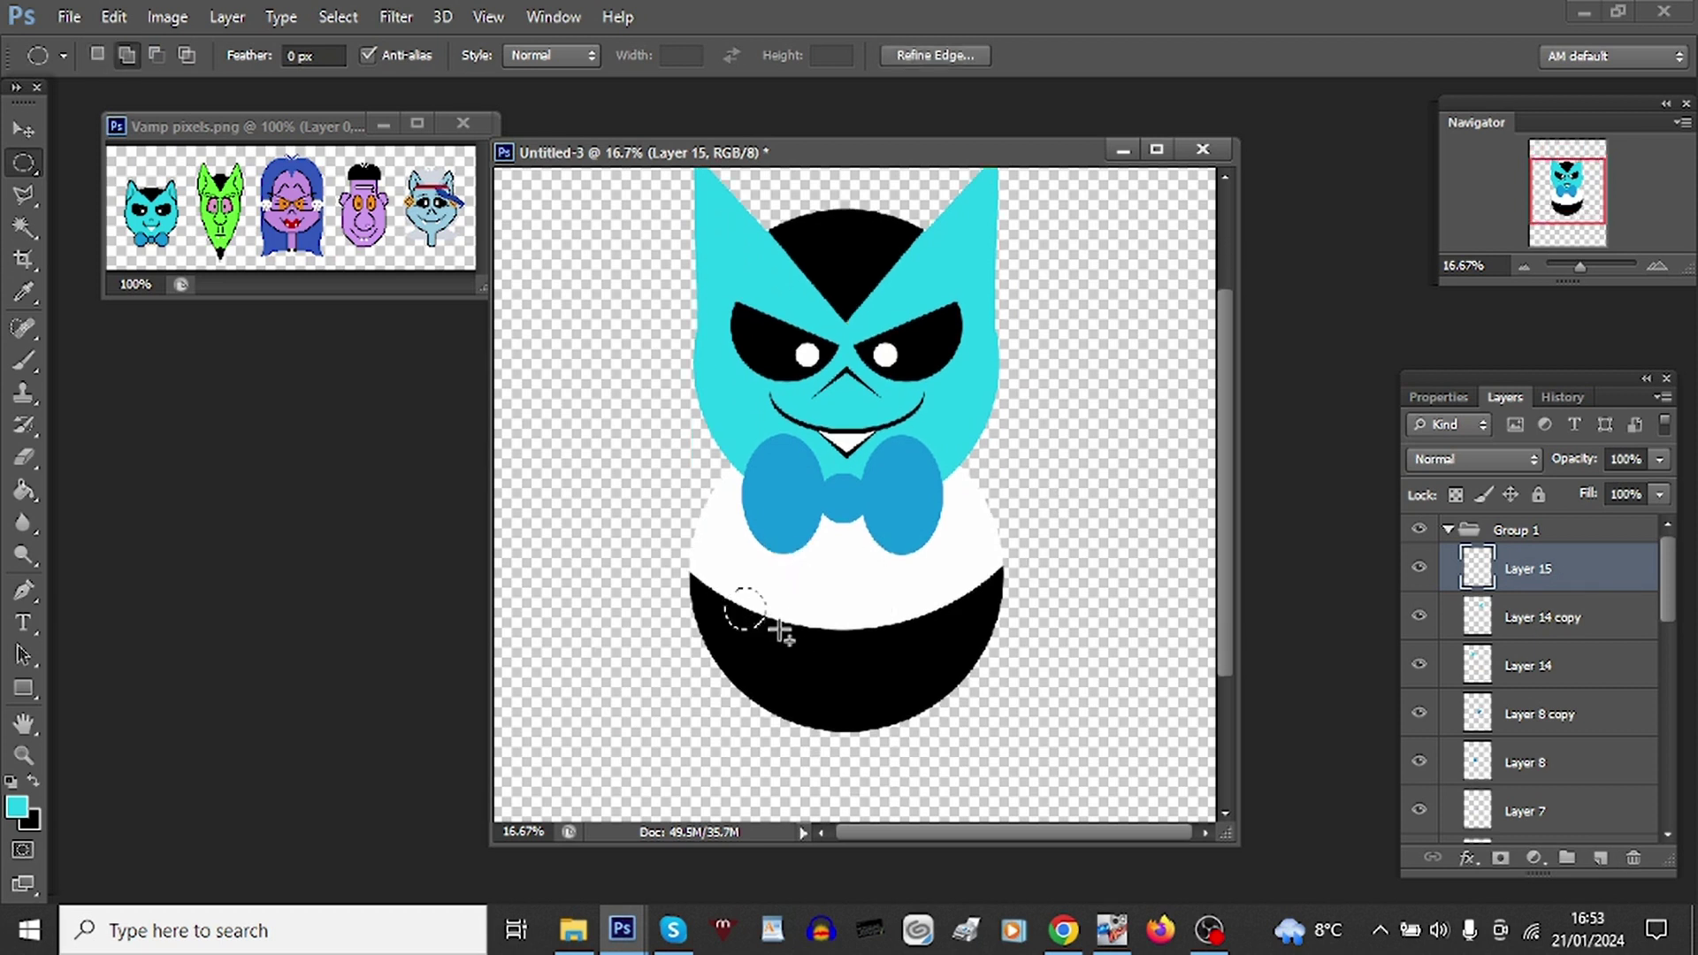
{"action": "key", "text": "d"}
{"action": "left_click", "coordinate": [23, 490]}
{"action": "key", "text": "x"}
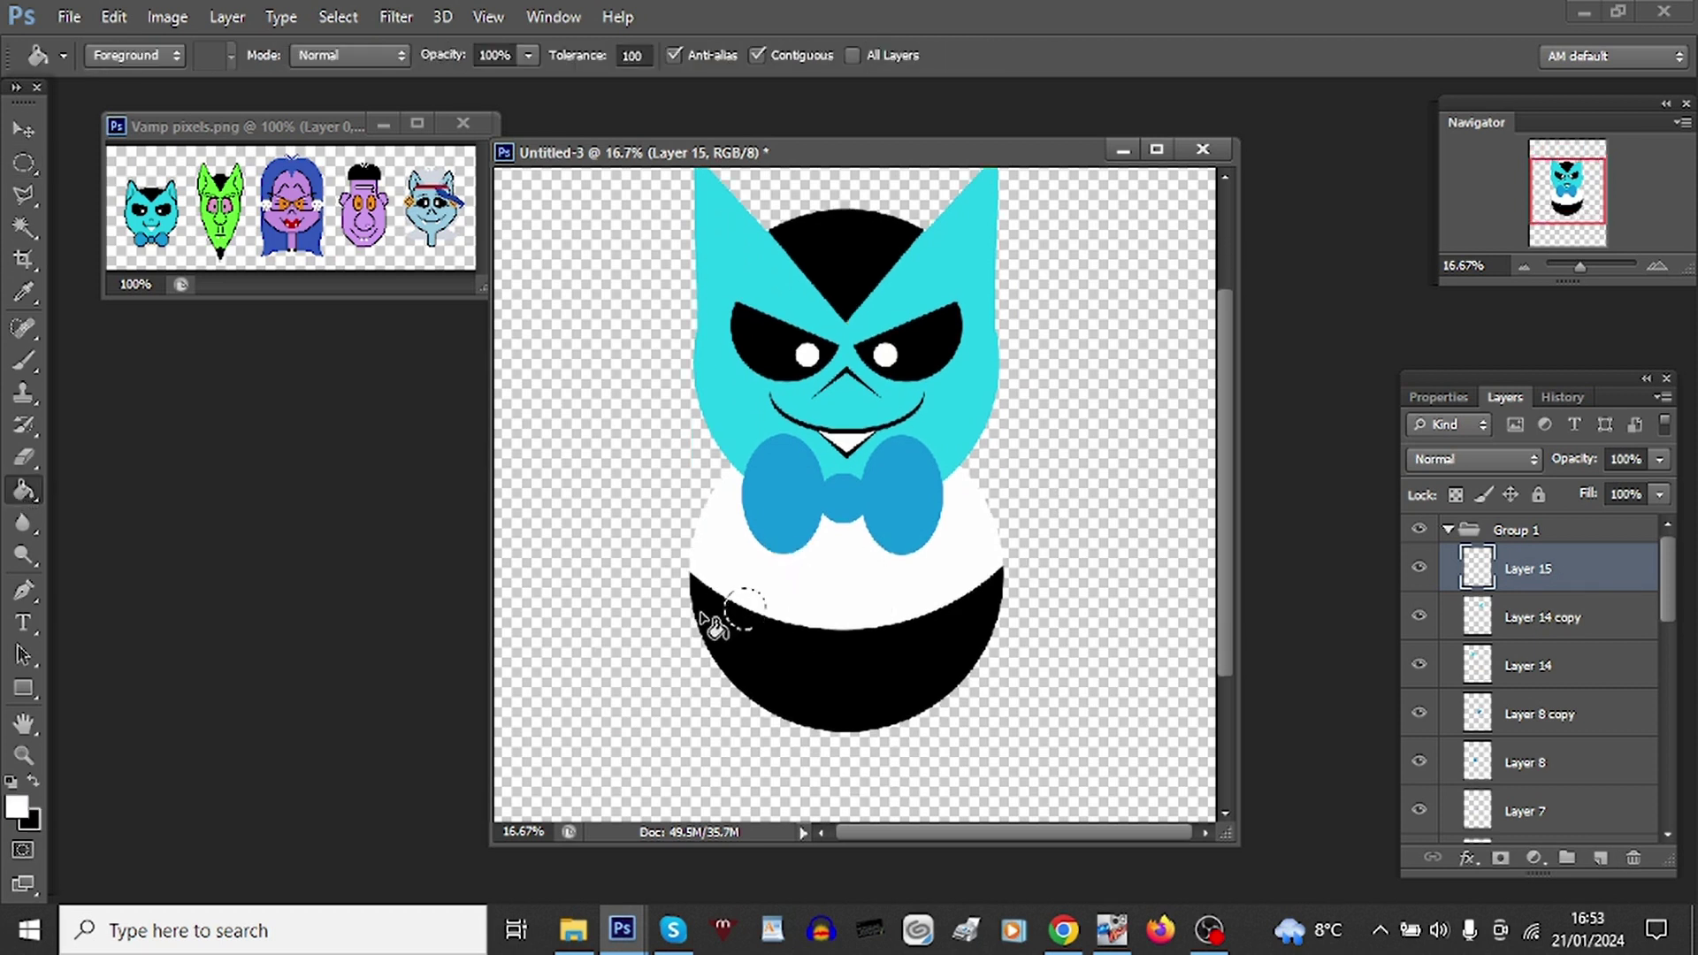
{"action": "left_click", "coordinate": [754, 621]}
{"action": "left_click", "coordinate": [24, 227]}
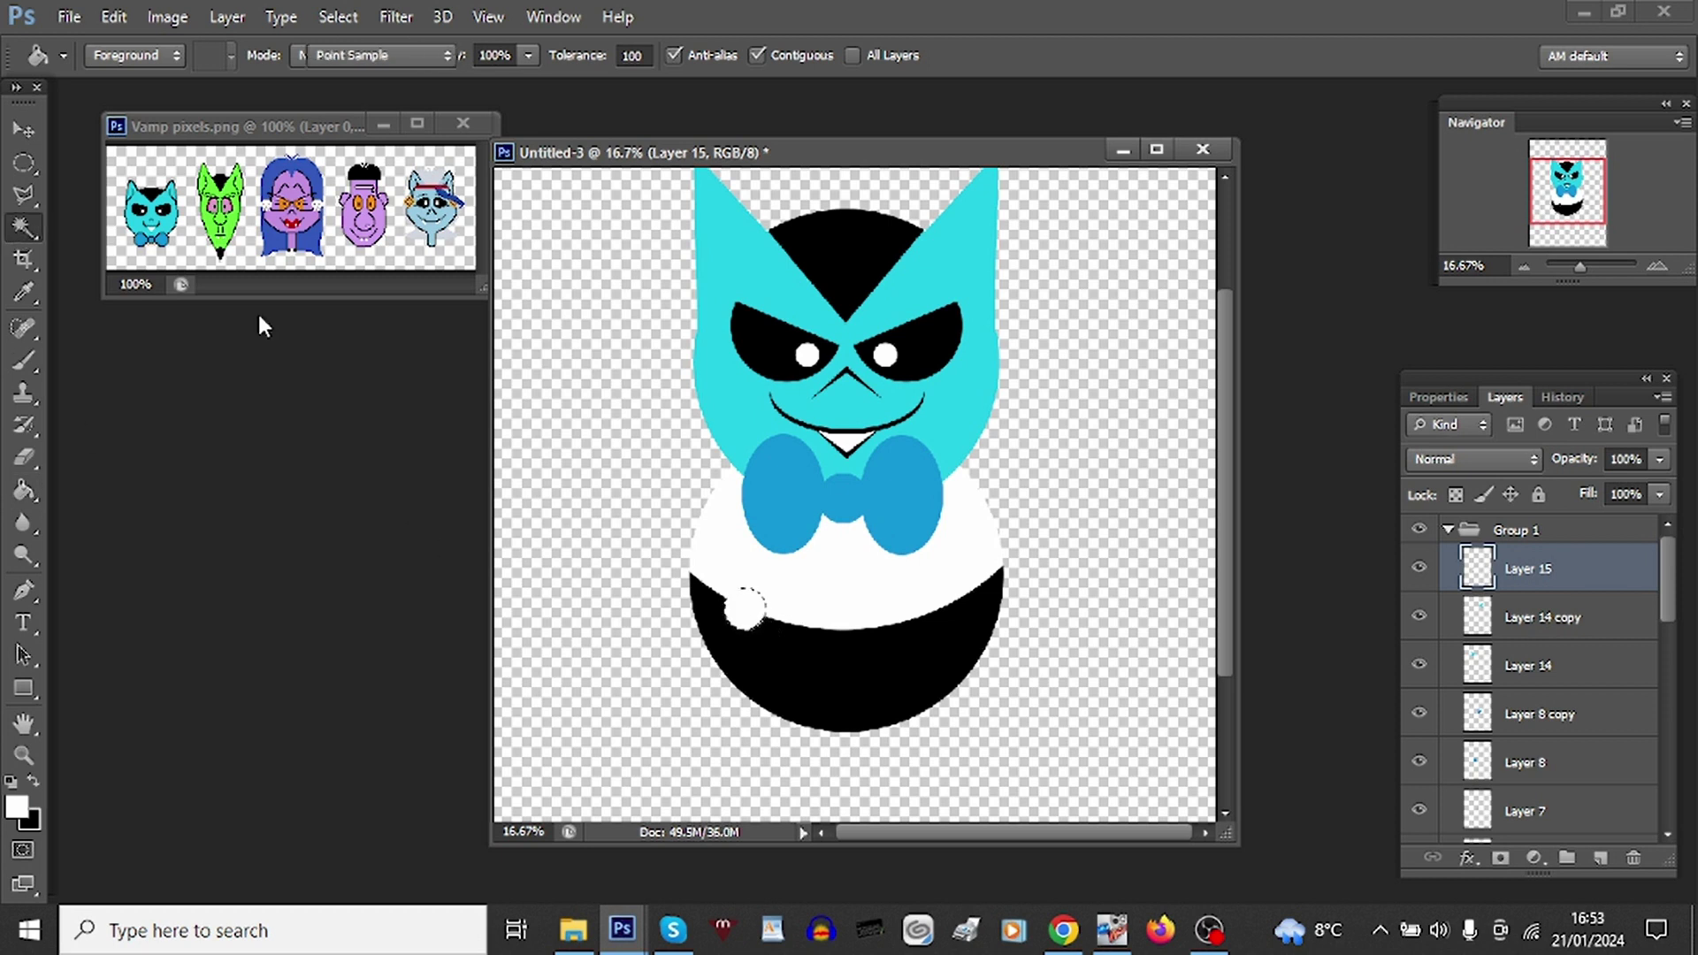
{"action": "key", "text": "ctrl+d"}
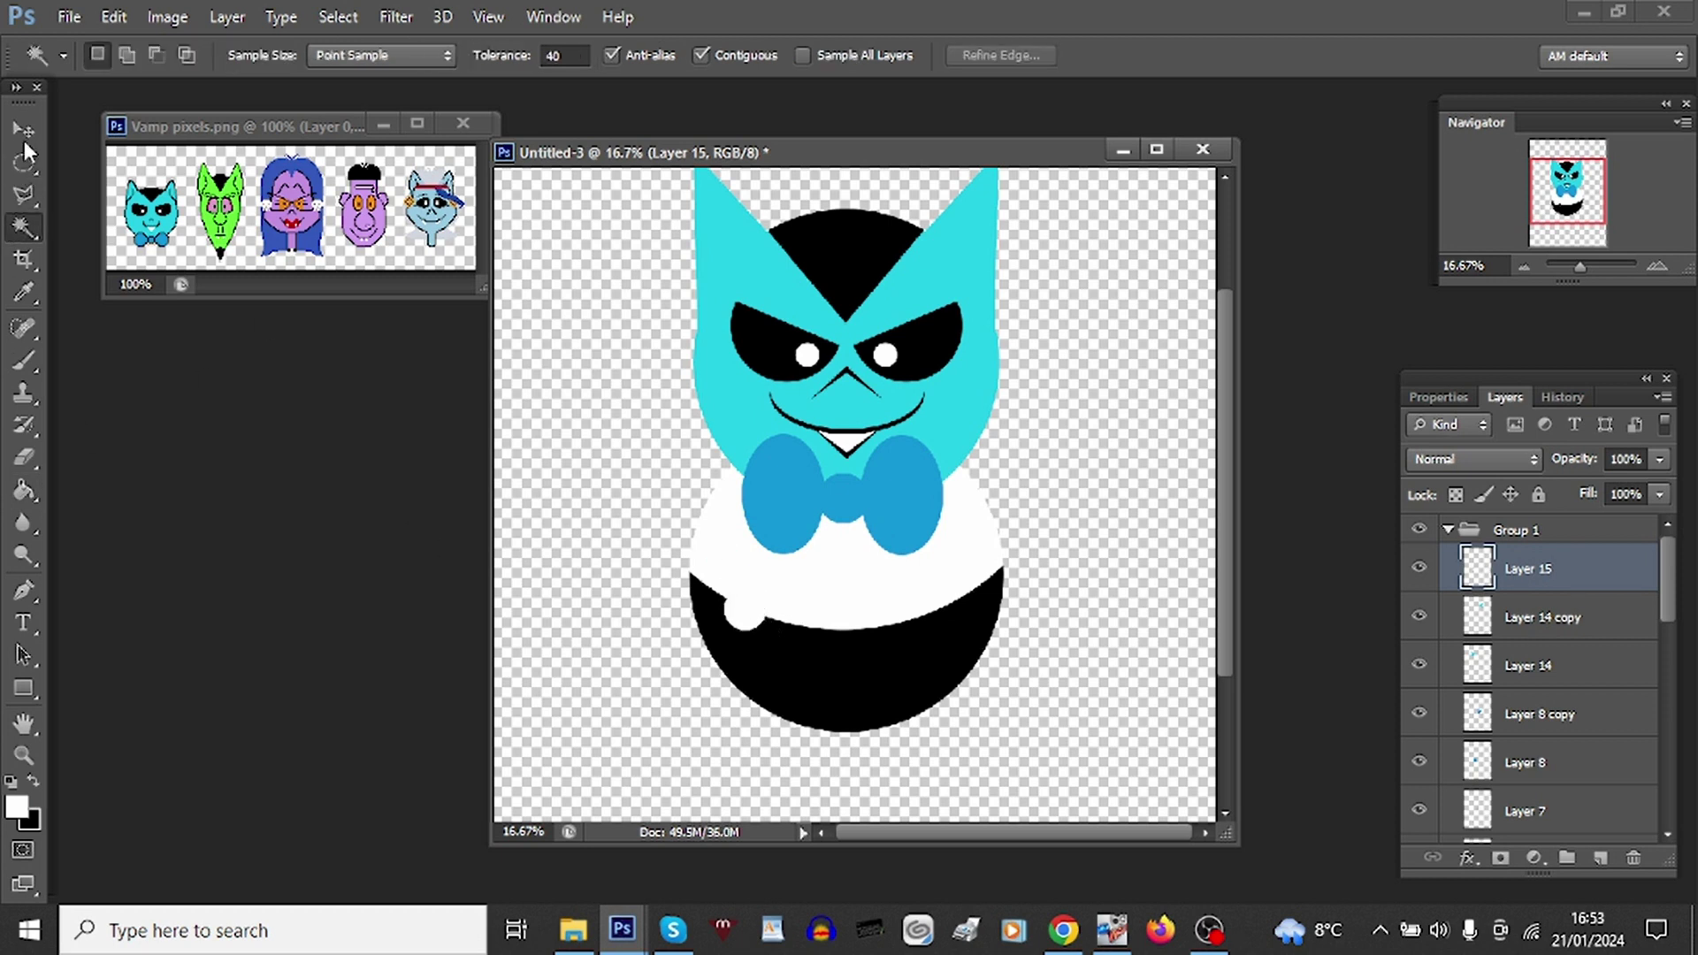
{"action": "key", "text": "v"}
{"action": "left_click_drag", "start_coordinate": [754, 609], "coordinate": [806, 590]}
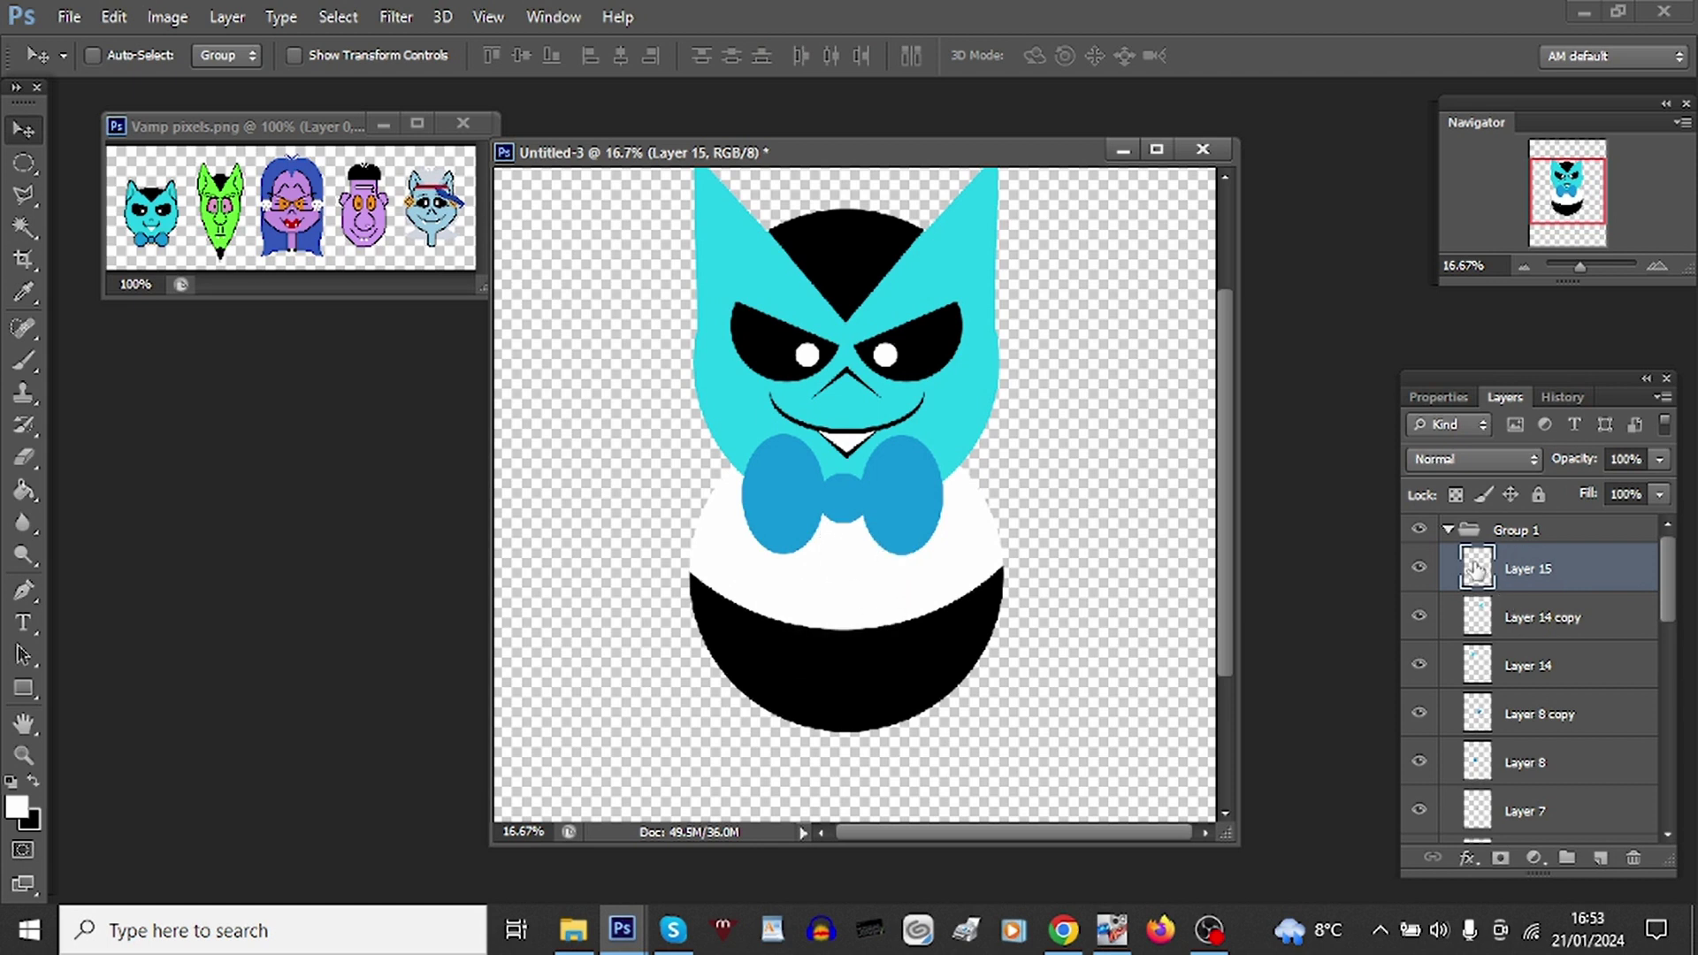
Step: Give the button a black Outer Glow (Normal, 100% opacity, spread 100, size 11) and move it left
{"action": "double_click", "coordinate": [1475, 570]}
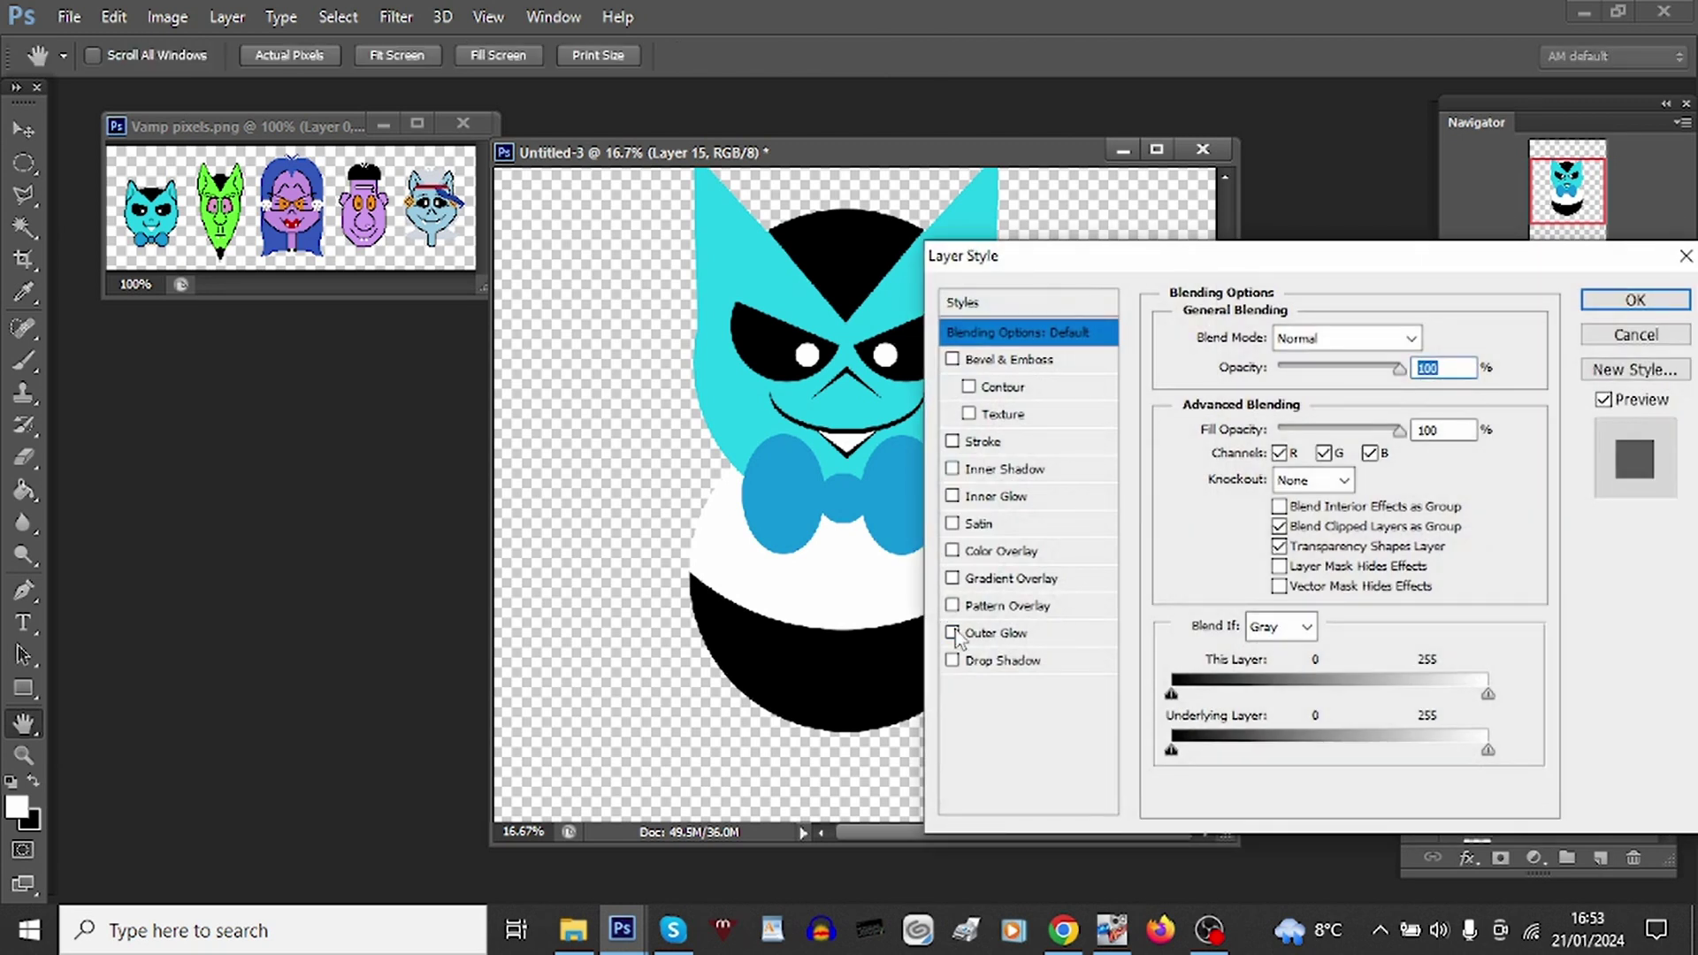
{"action": "left_click", "coordinate": [955, 633]}
{"action": "left_click", "coordinate": [992, 634]}
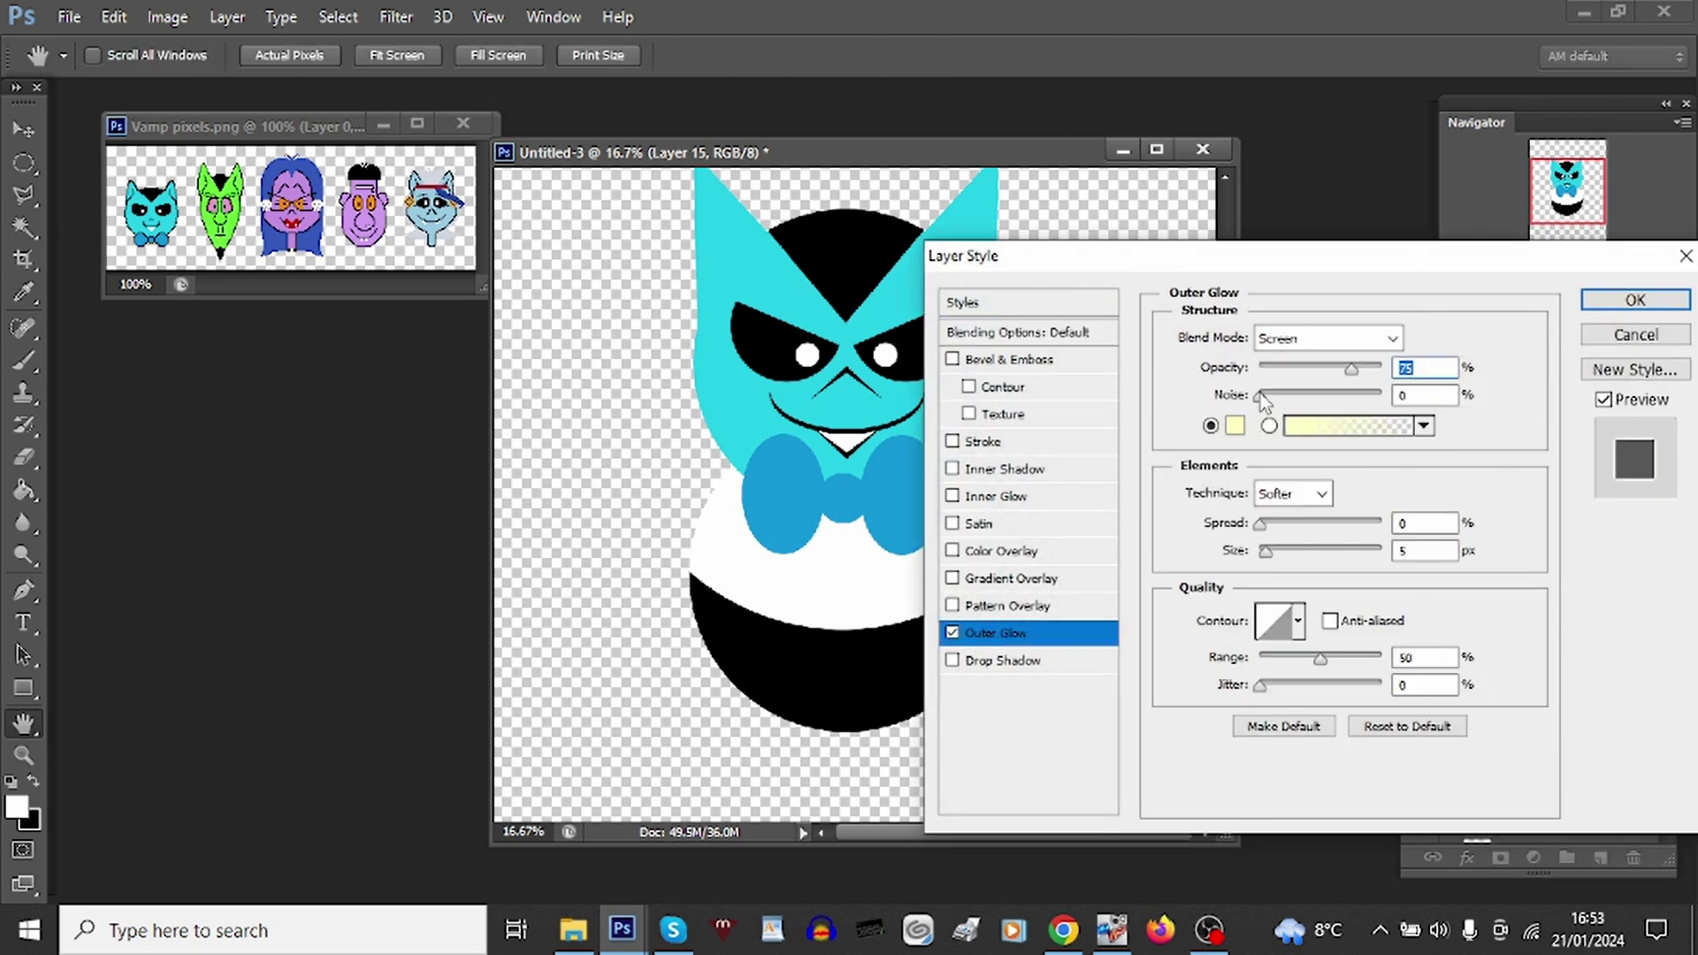
{"action": "left_click", "coordinate": [1299, 340]}
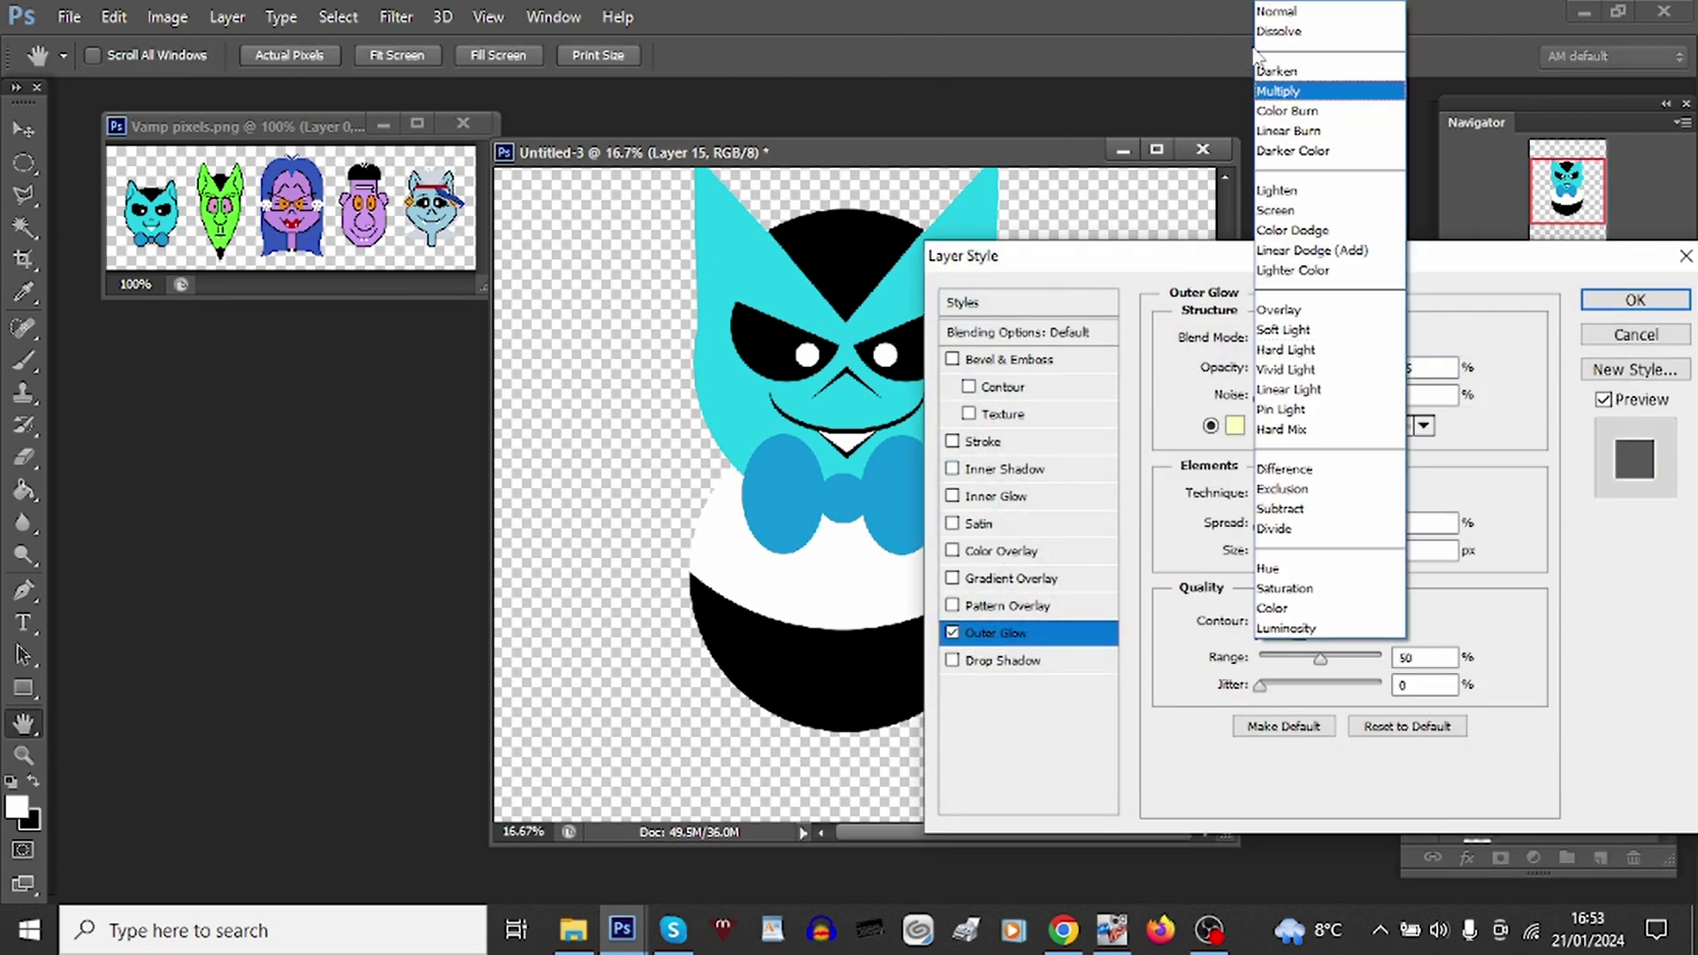
{"action": "left_click", "coordinate": [1274, 10]}
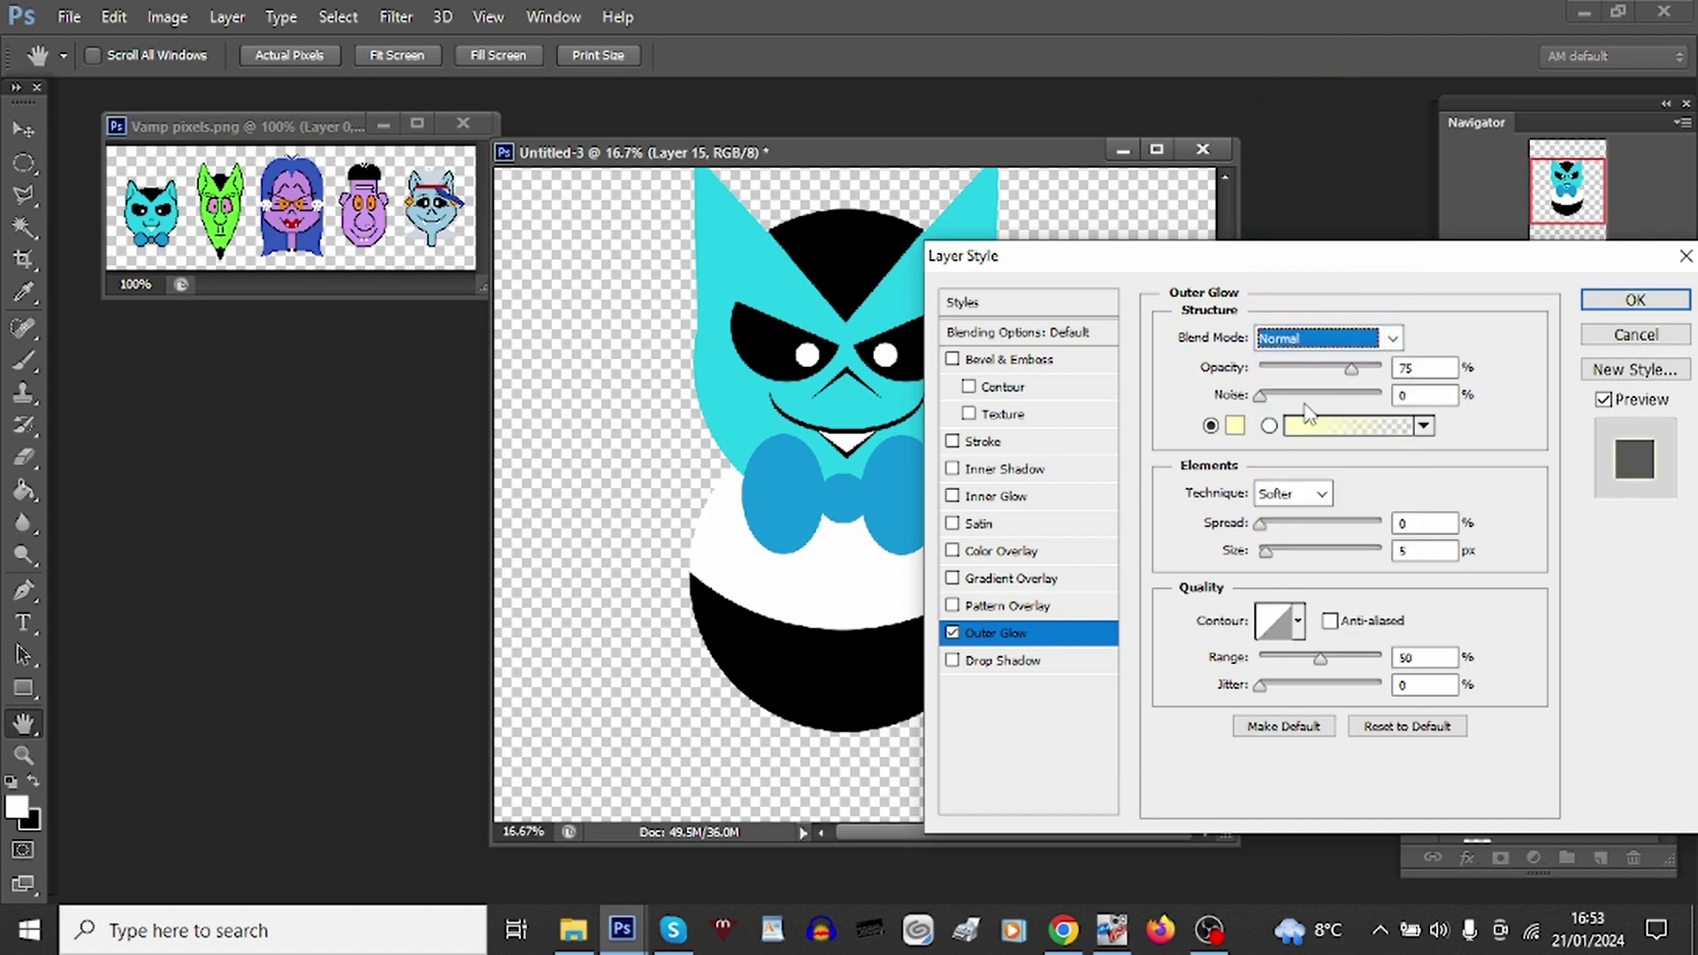
{"action": "left_click_drag", "start_coordinate": [1353, 368], "coordinate": [1404, 371]}
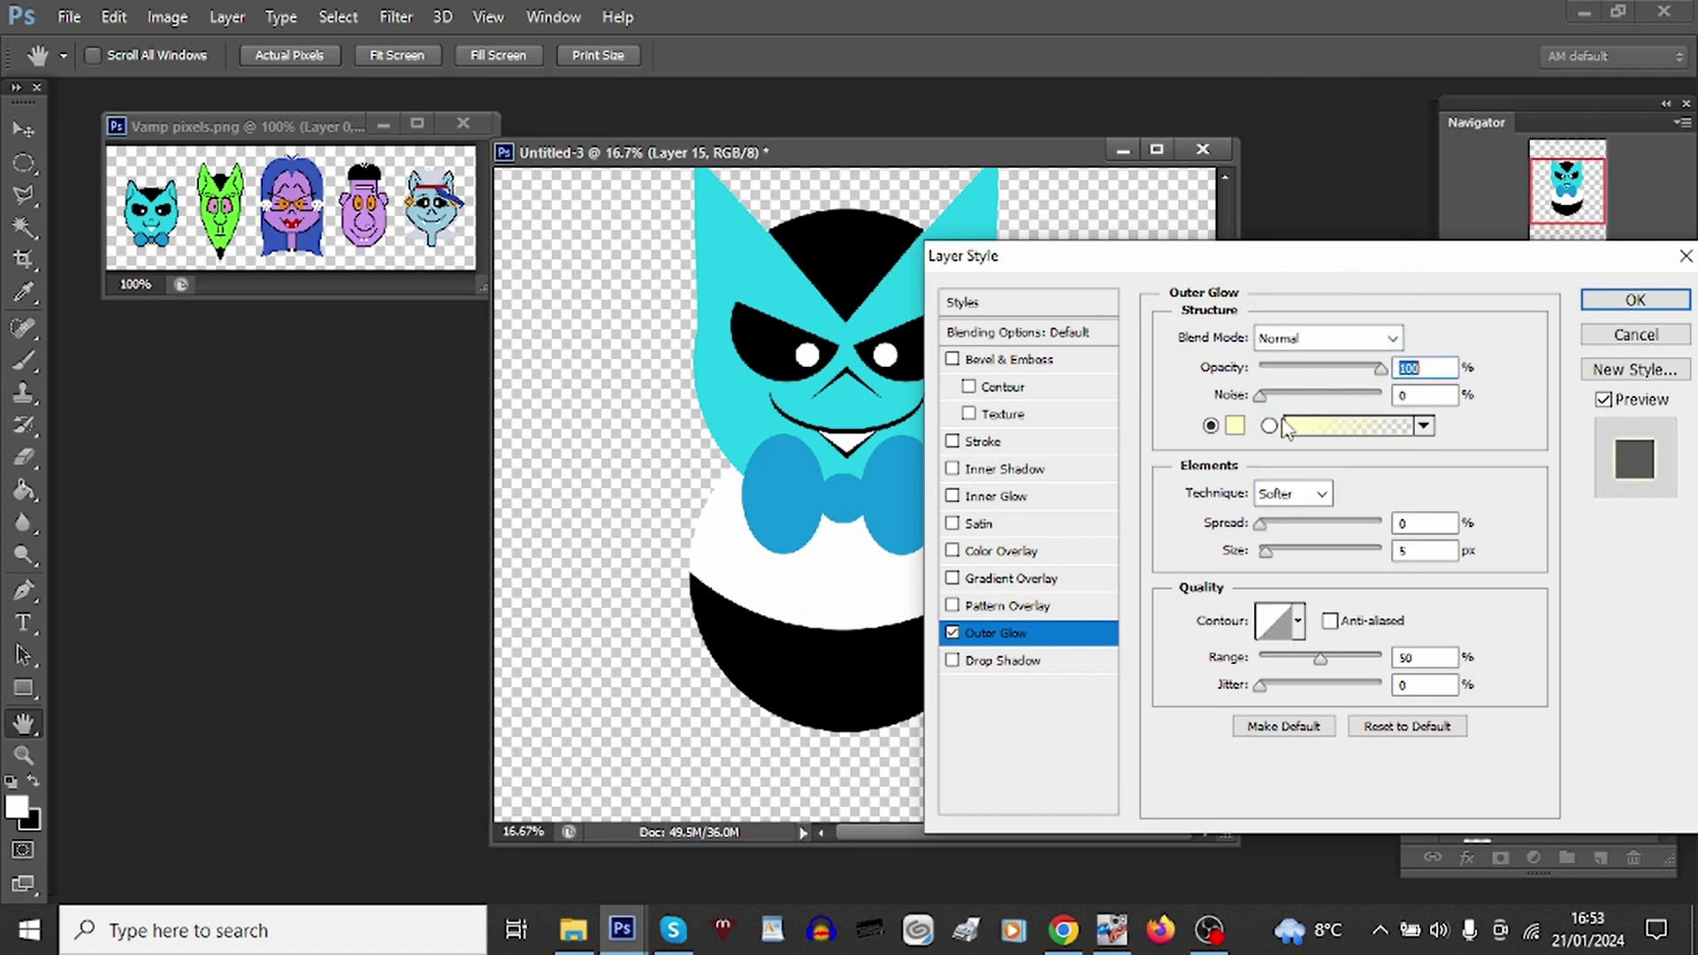
{"action": "left_click", "coordinate": [1236, 426]}
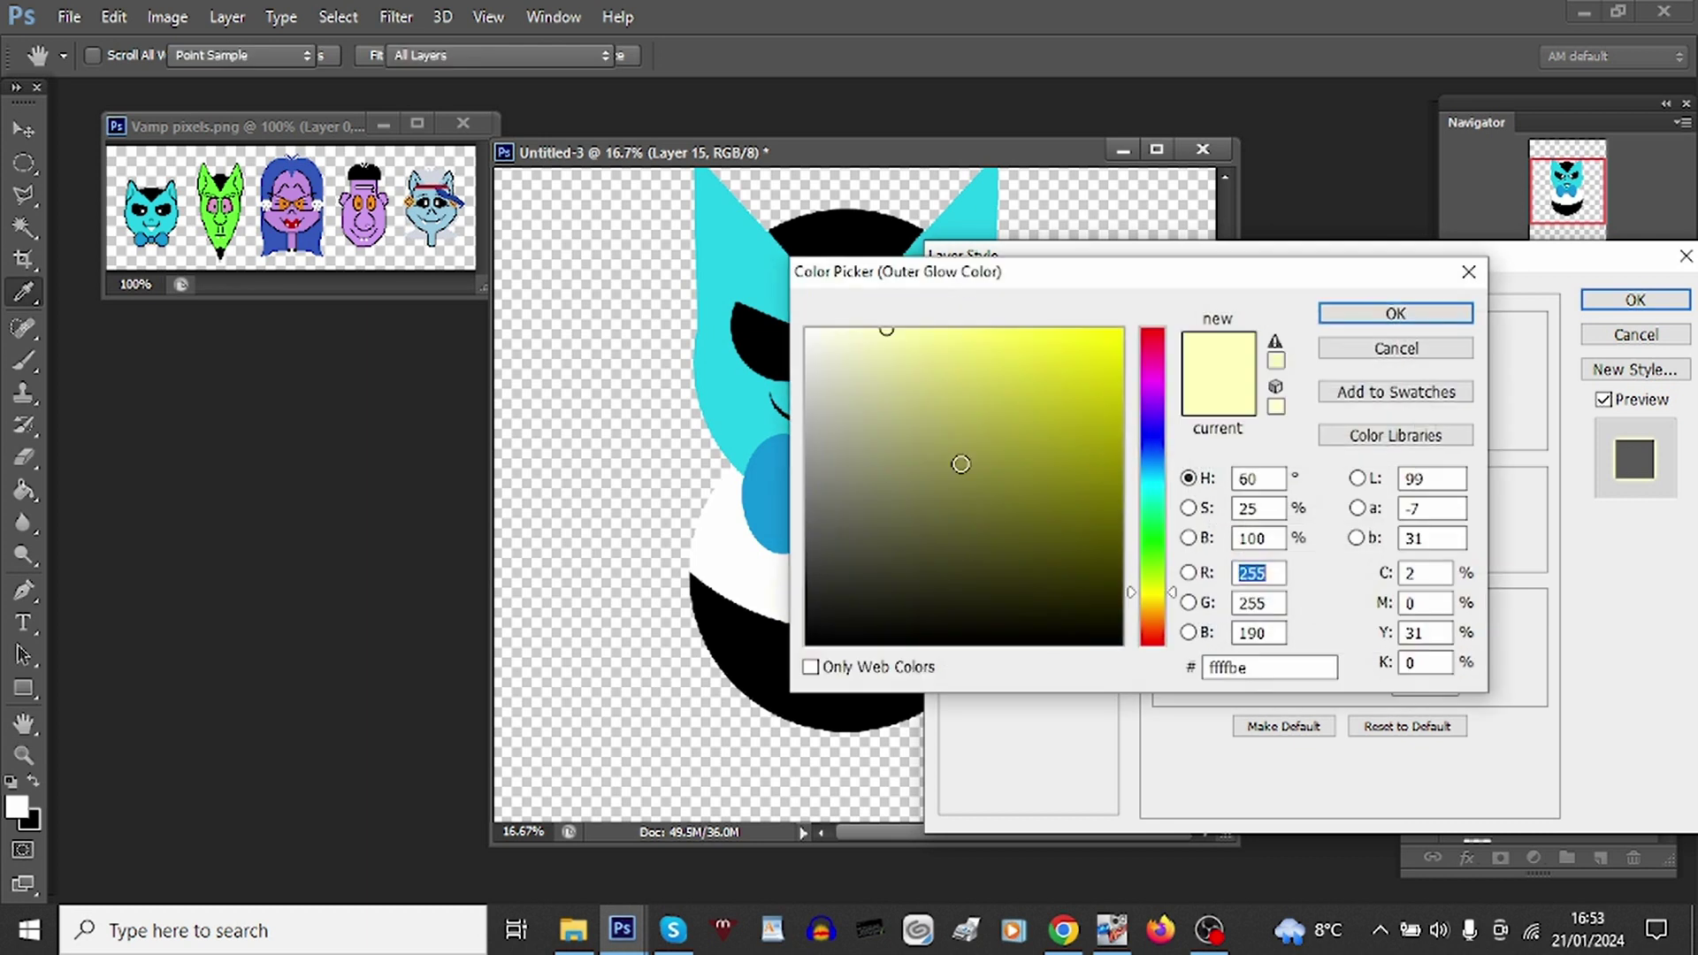
{"action": "left_click", "coordinate": [807, 643]}
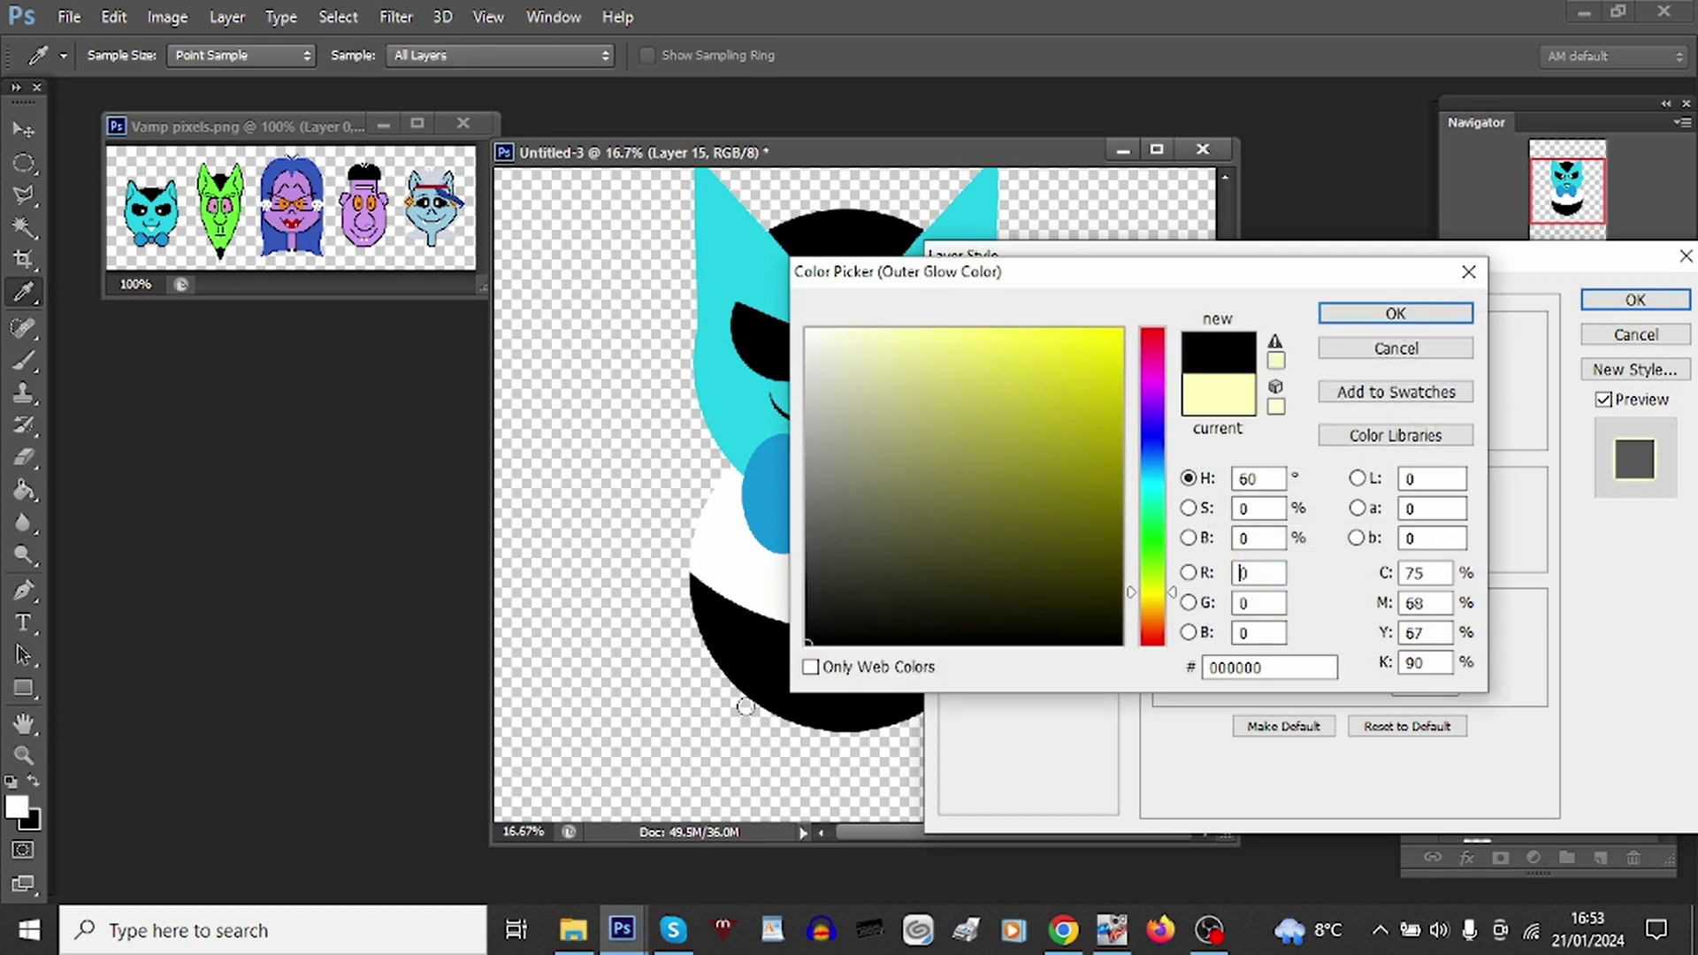
{"action": "left_click", "coordinate": [1362, 312]}
{"action": "left_click_drag", "start_coordinate": [1289, 525], "coordinate": [1463, 525]}
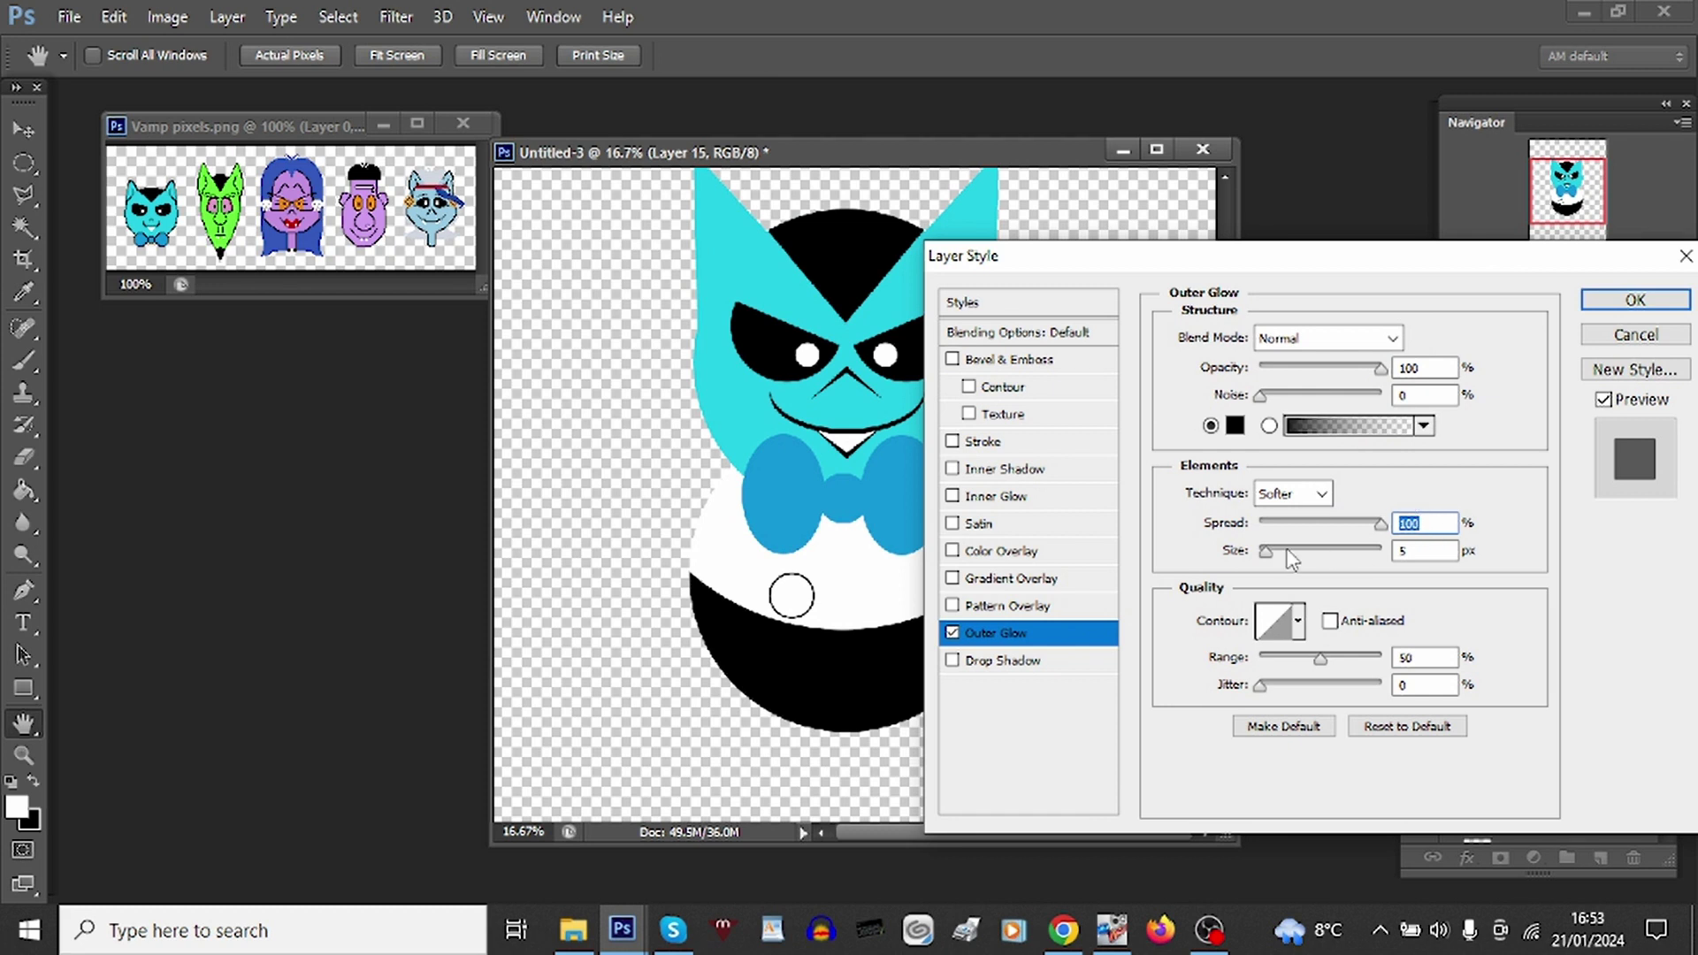
{"action": "type", "text": "11"}
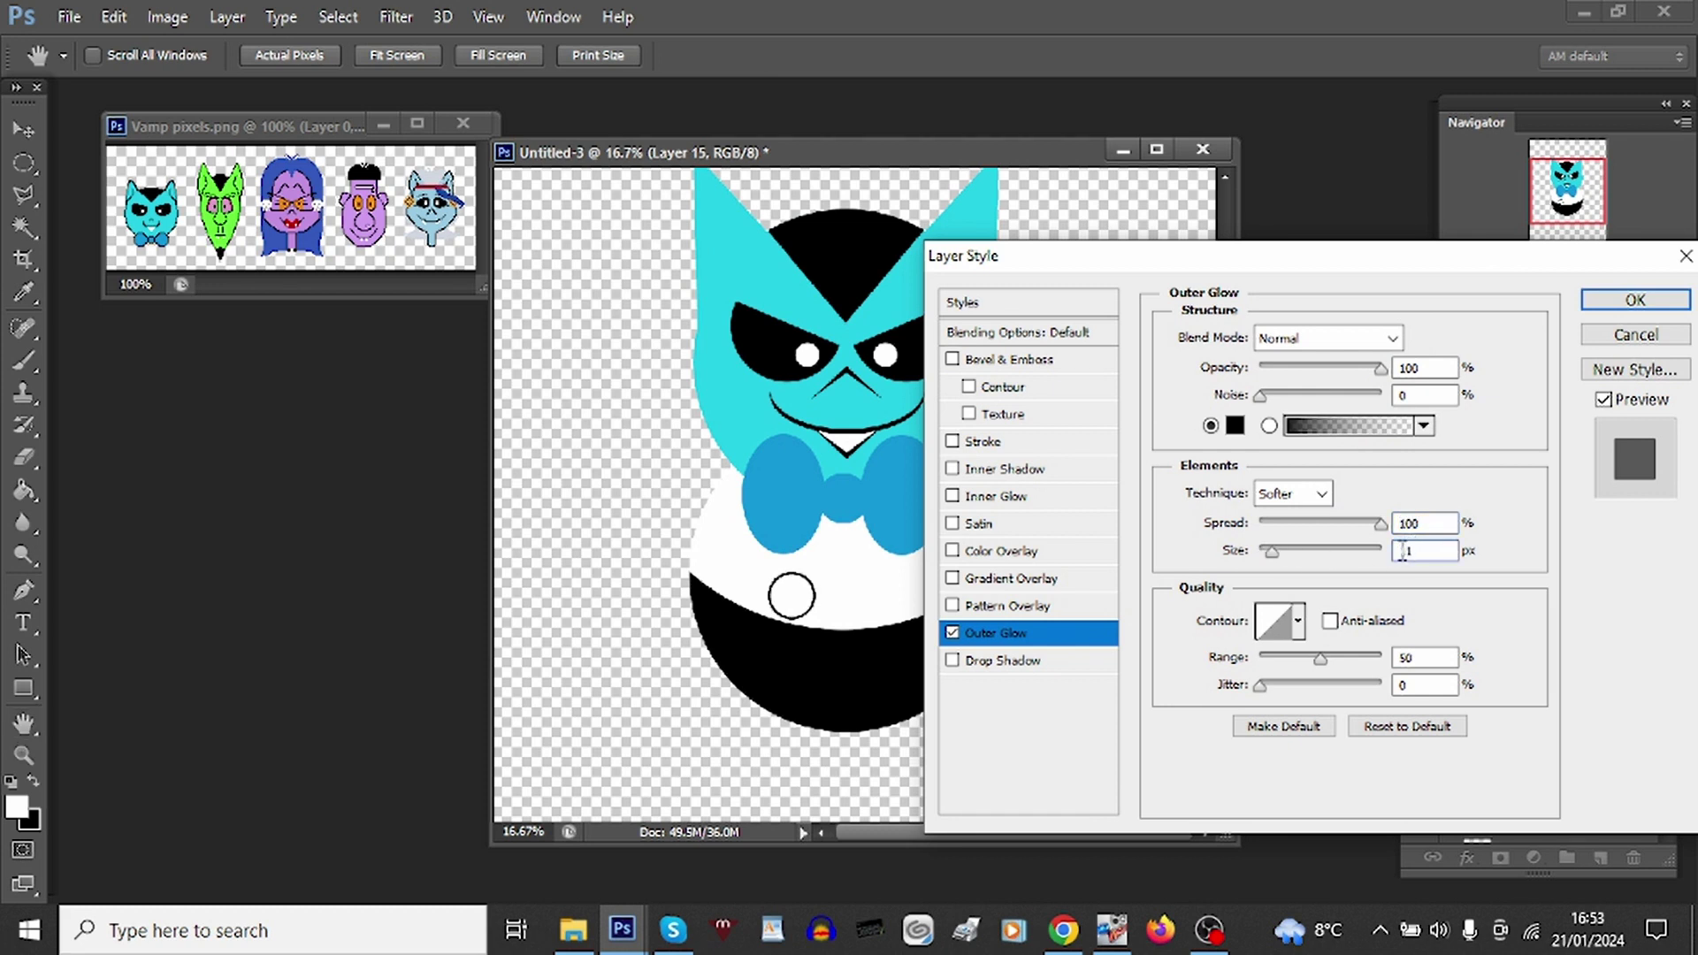
{"action": "key", "text": "Return"}
{"action": "mouse_move", "coordinate": [830, 586]}
{"action": "left_mouse_down"}
{"action": "mouse_move", "coordinate": [807, 604]}
{"action": "mouse_move", "coordinate": [891, 429]}
{"action": "mouse_move", "coordinate": [808, 584]}
{"action": "mouse_move", "coordinate": [823, 601]}
{"action": "left_mouse_up"}
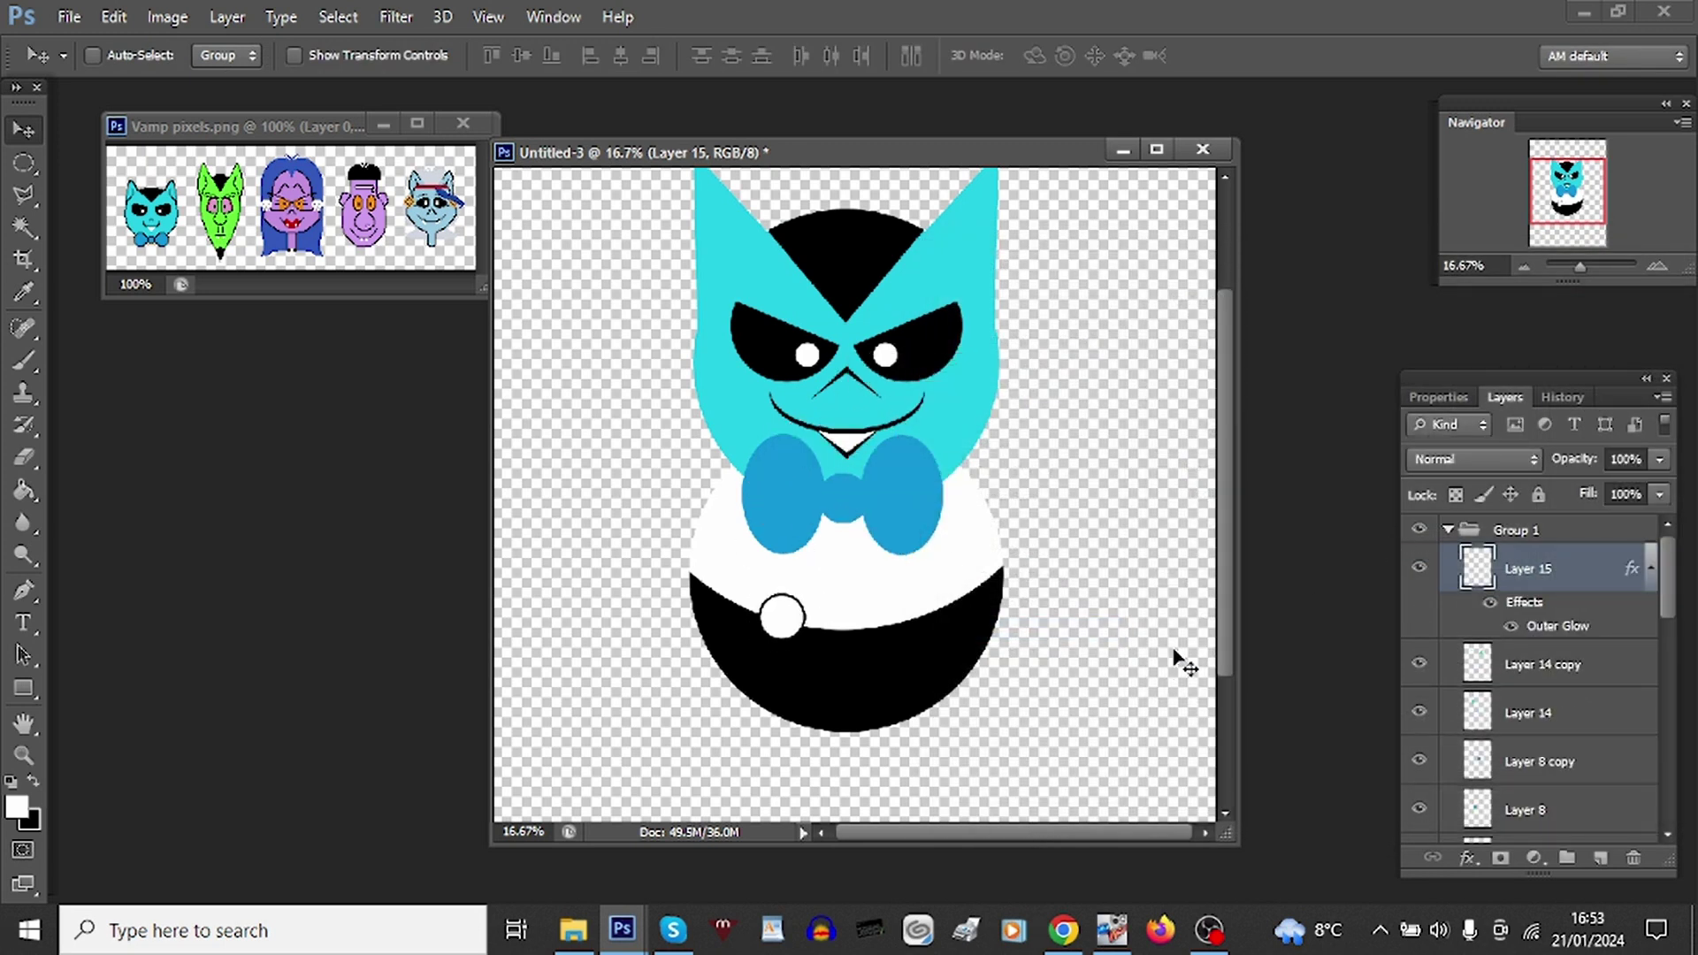
Step: Duplicate the button and fill a black strap strip from the bow tie down to the left button
{"action": "right_click", "coordinate": [1554, 569]}
{"action": "left_click", "coordinate": [1134, 198]}
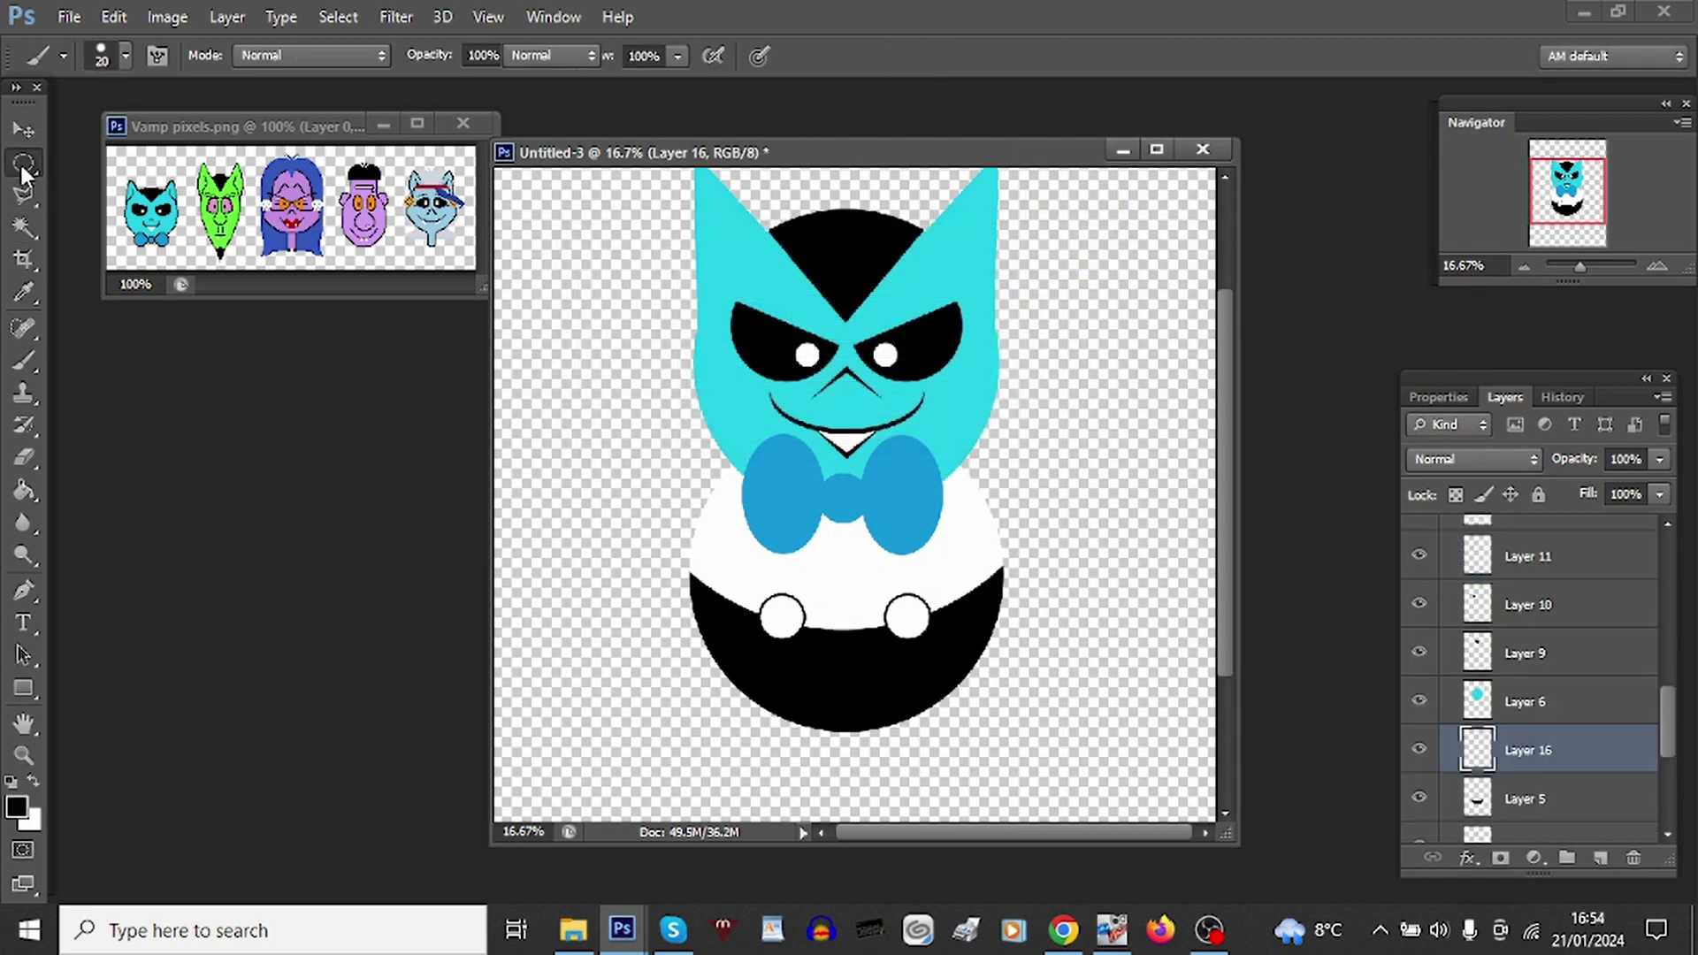
{"action": "left_click", "coordinate": [24, 163]}
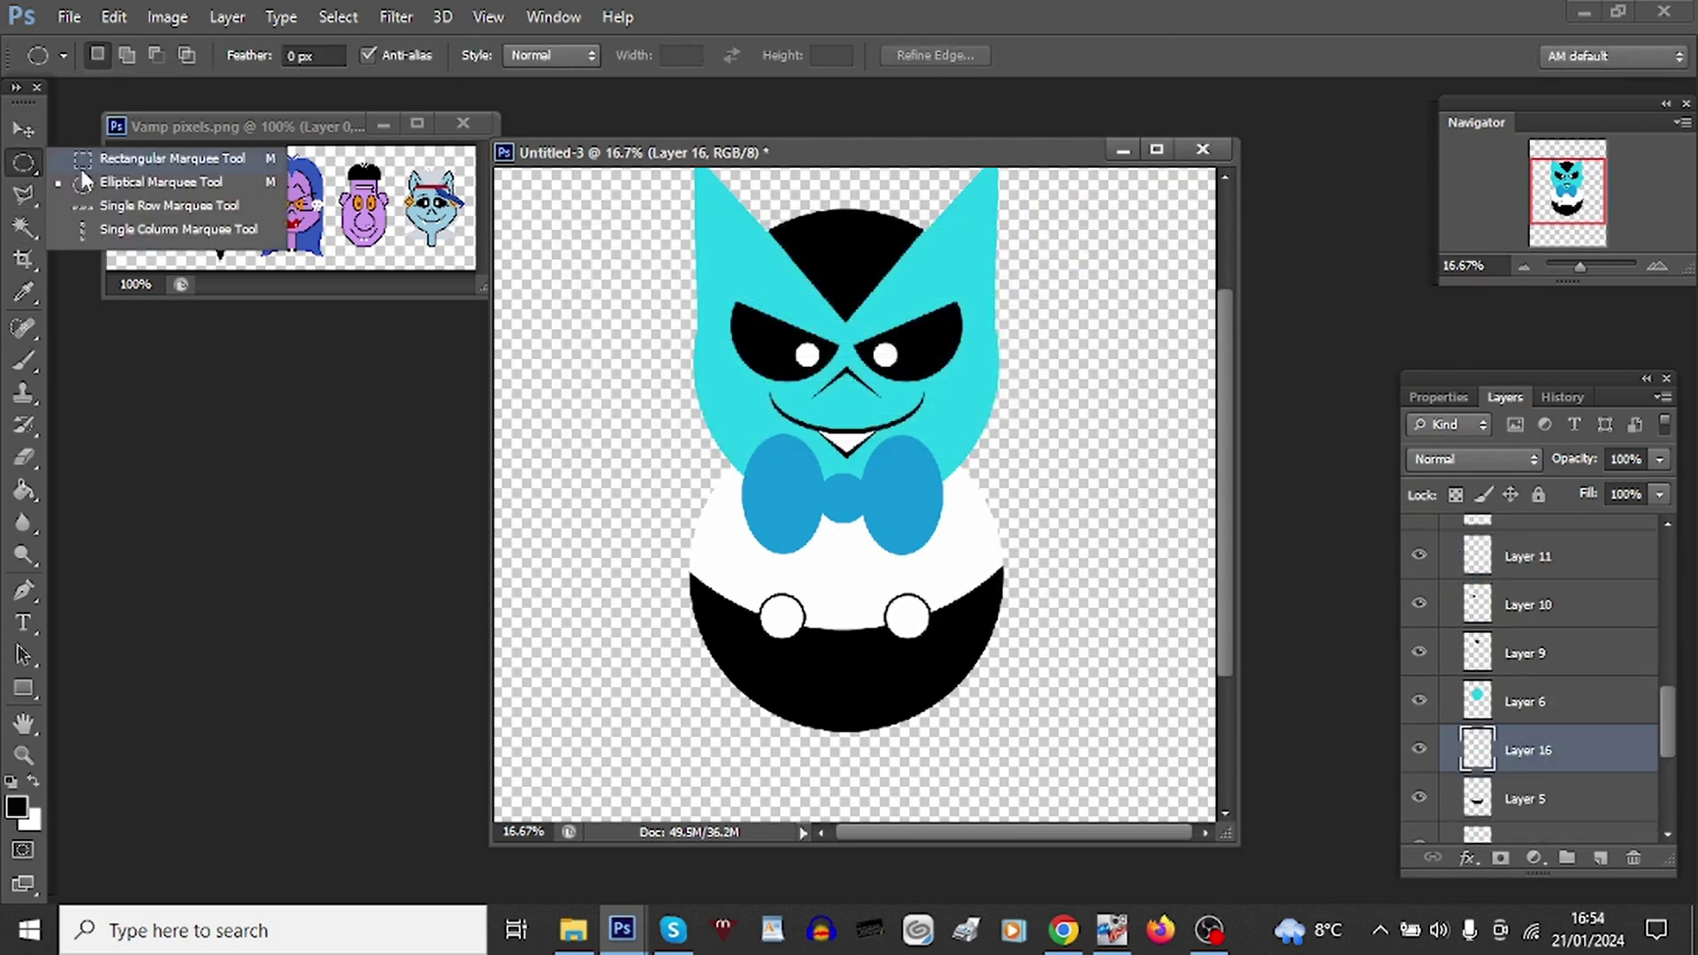
{"action": "left_click", "coordinate": [133, 158]}
{"action": "left_click_drag", "start_coordinate": [751, 485], "coordinate": [780, 614]}
{"action": "left_click", "coordinate": [24, 490]}
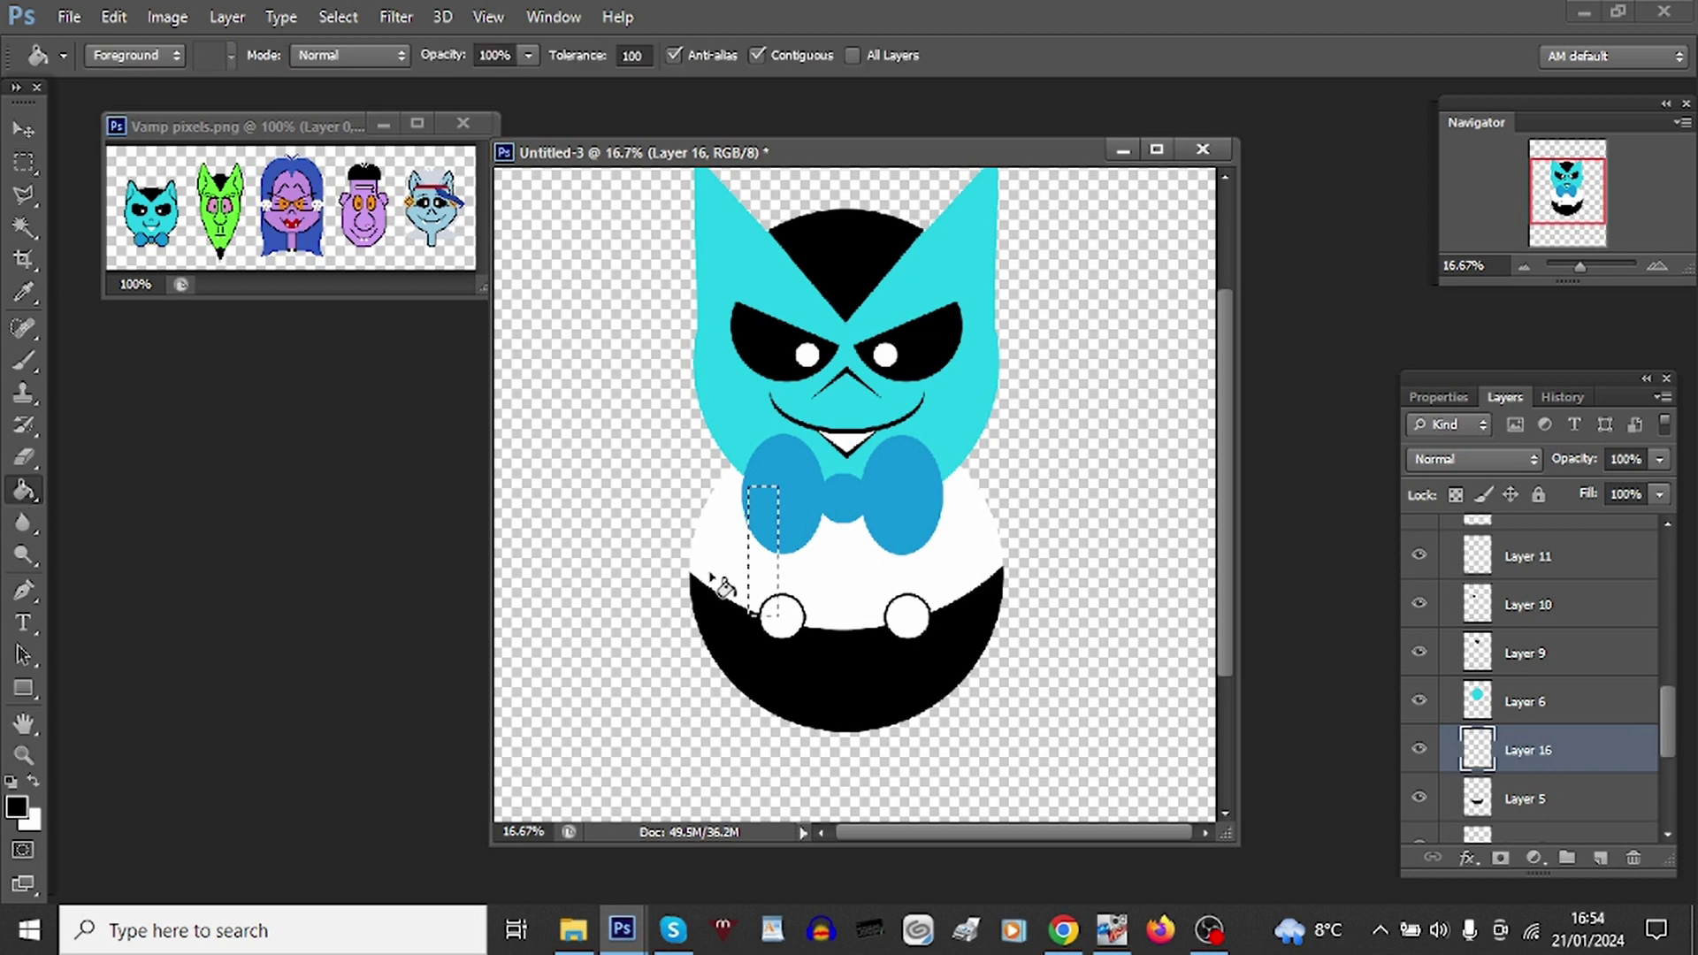
{"action": "left_click", "coordinate": [766, 566]}
{"action": "left_click", "coordinate": [27, 228]}
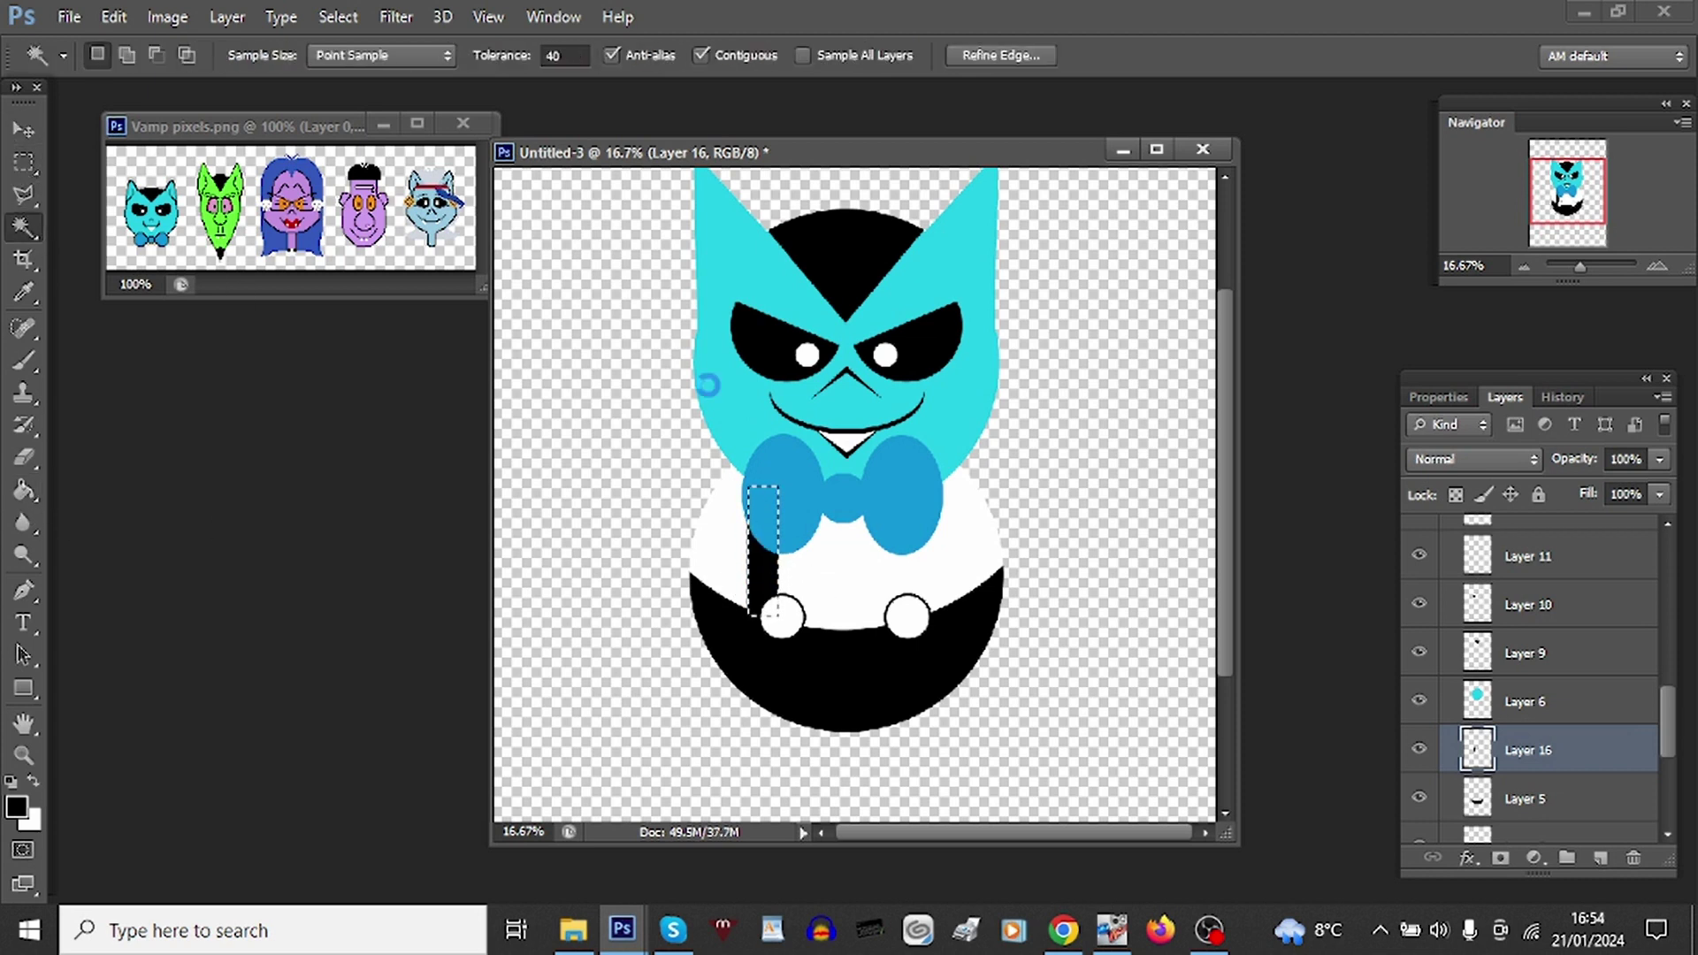
{"action": "left_click", "coordinate": [34, 134]}
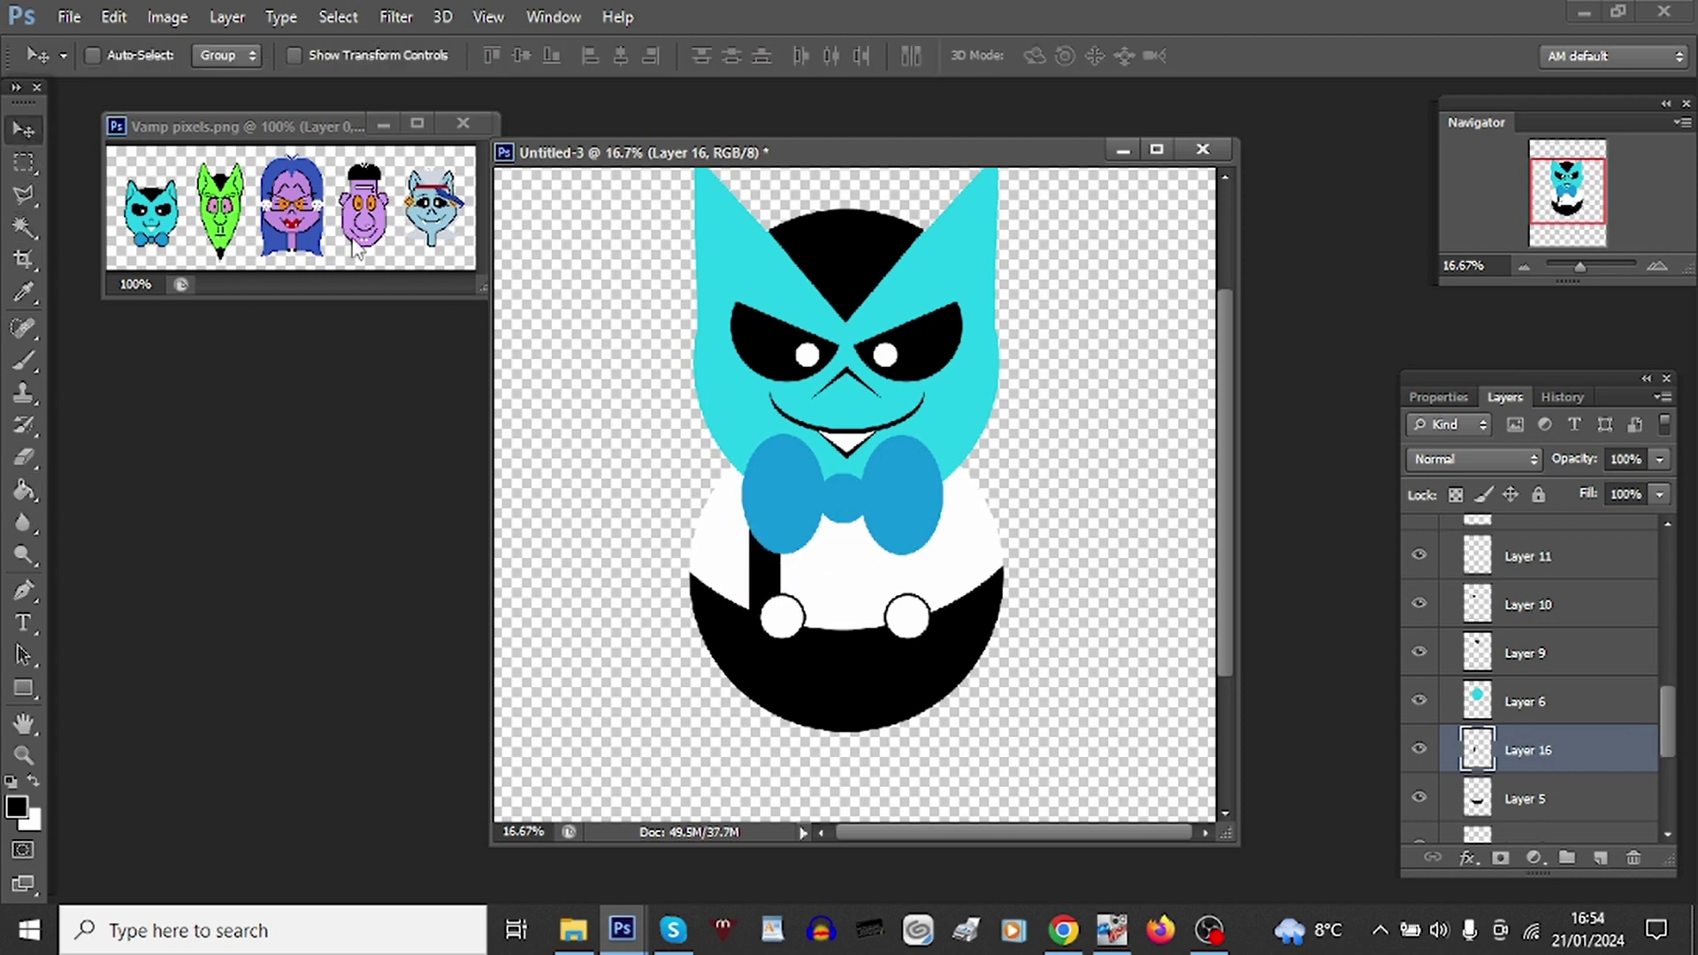
{"action": "key", "text": "shift+Right"}
{"action": "key", "text": "shift+Right"}
{"action": "key", "text": "shift+Right"}
{"action": "key", "text": "shift+Right"}
{"action": "key", "text": "shift+Right"}
{"action": "key", "text": "shift+Right"}
{"action": "key", "text": "shift+Right"}
{"action": "key", "text": "shift+Right"}
{"action": "key", "text": "shift+Right"}
{"action": "key", "text": "shift+Right"}
{"action": "key", "text": "shift+Right"}
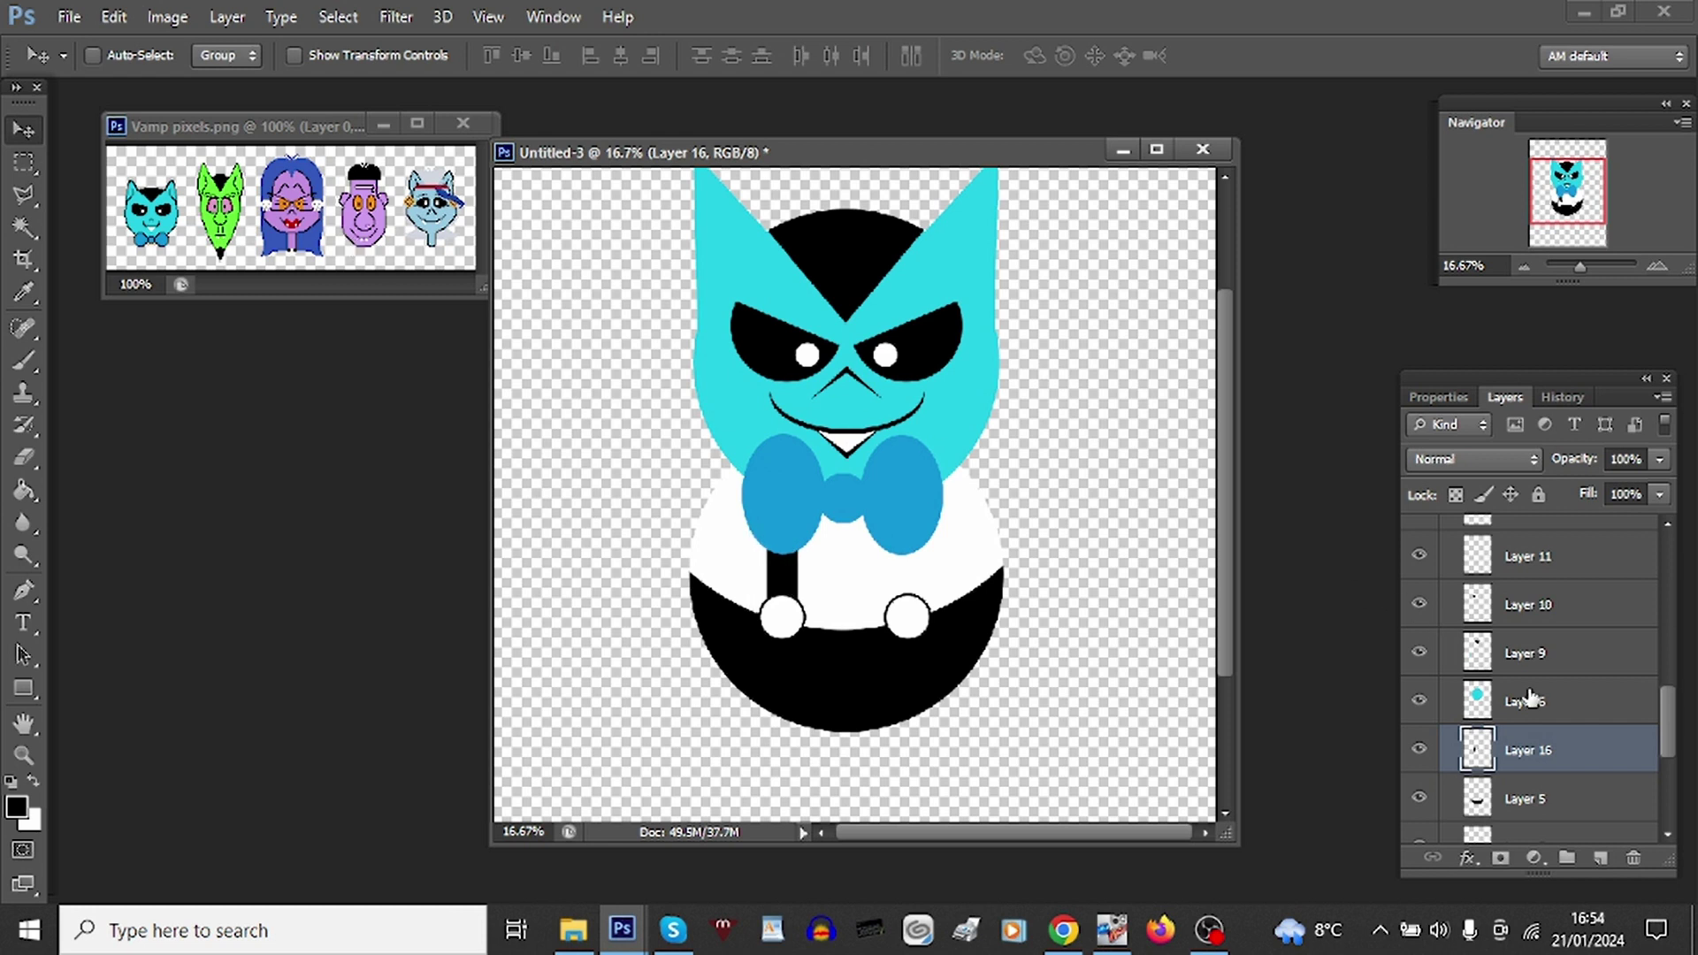
Step: Duplicate the strap layer and drag the copy right to the second button
{"action": "right_click", "coordinate": [1570, 728]}
{"action": "left_click", "coordinate": [1141, 194]}
{"action": "left_click", "coordinate": [1093, 278]}
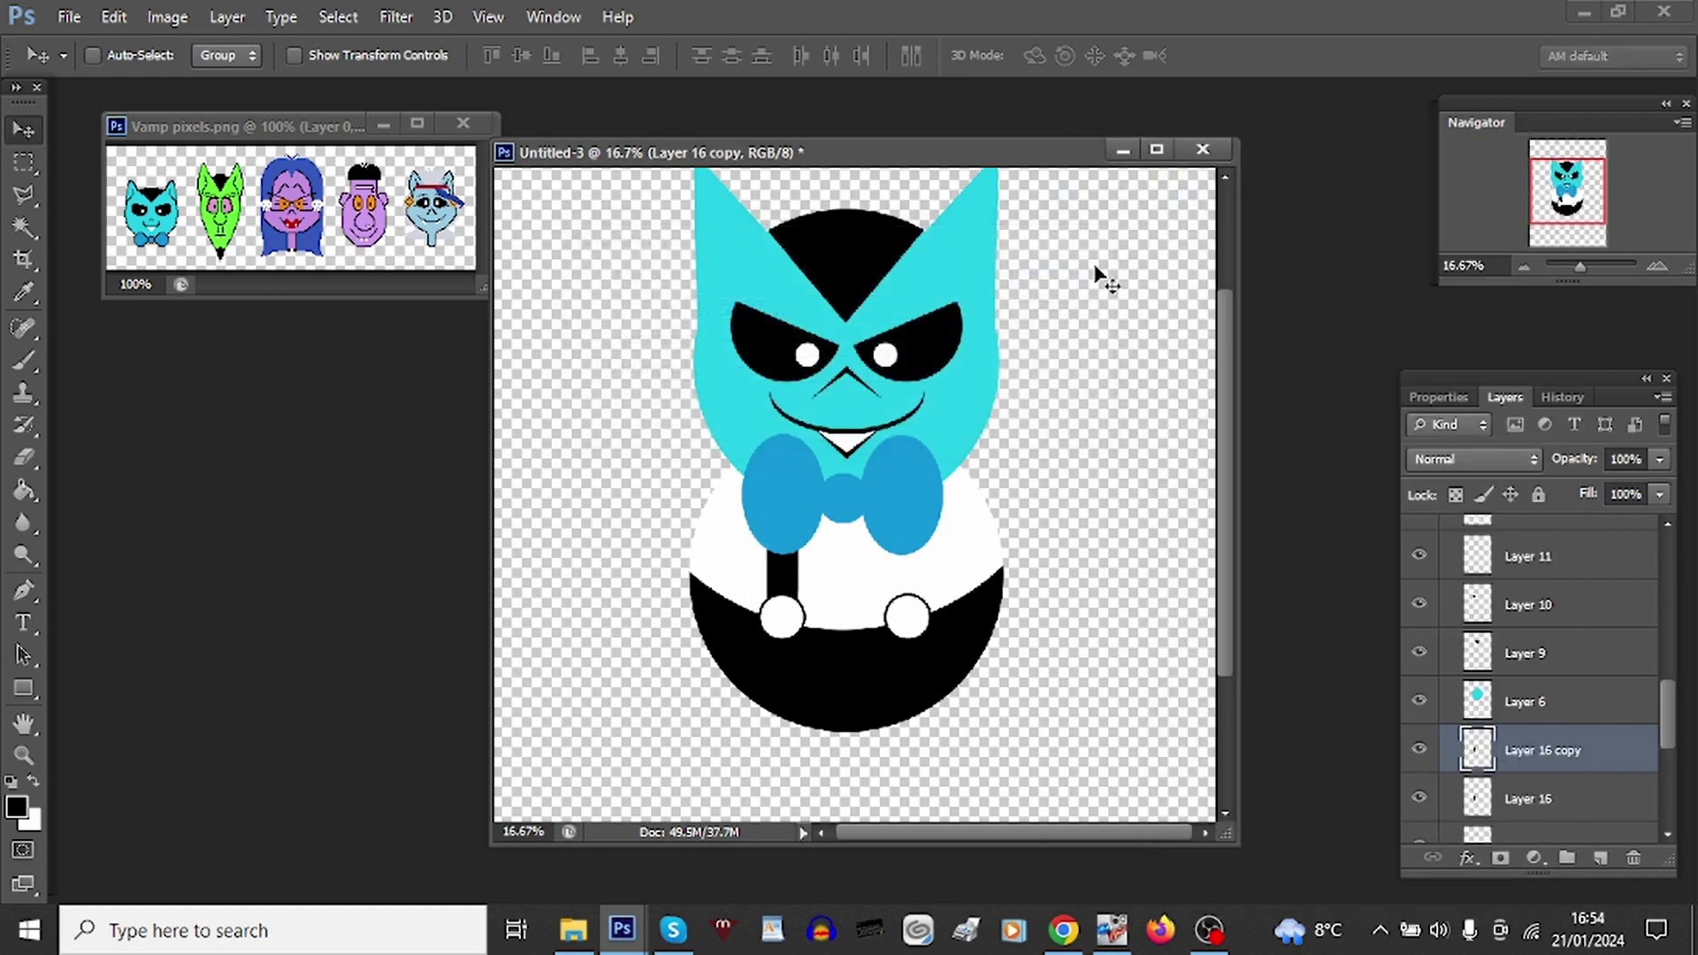
{"action": "left_click_drag", "start_coordinate": [784, 557], "coordinate": [912, 557]}
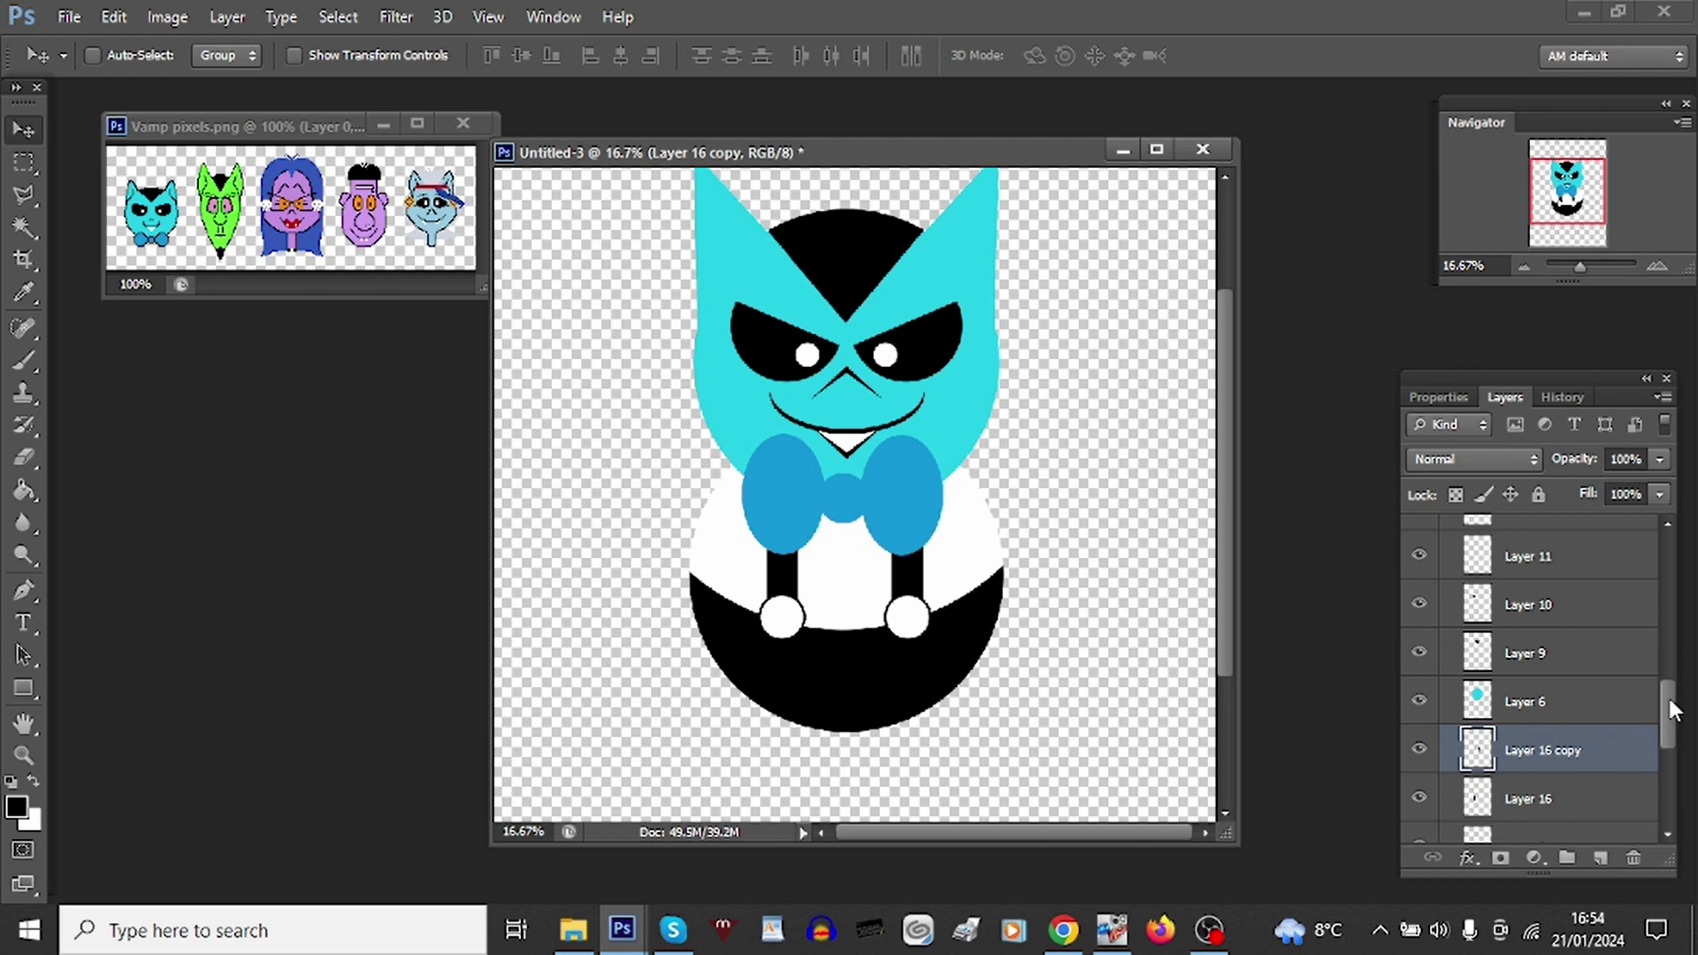
{"action": "left_click_drag", "start_coordinate": [1667, 708], "coordinate": [1519, 556]}
Step: On a new Layer 17, fill a lasso-drawn left arm with white and move it beneath Layer 3
{"action": "left_click", "coordinate": [1493, 579]}
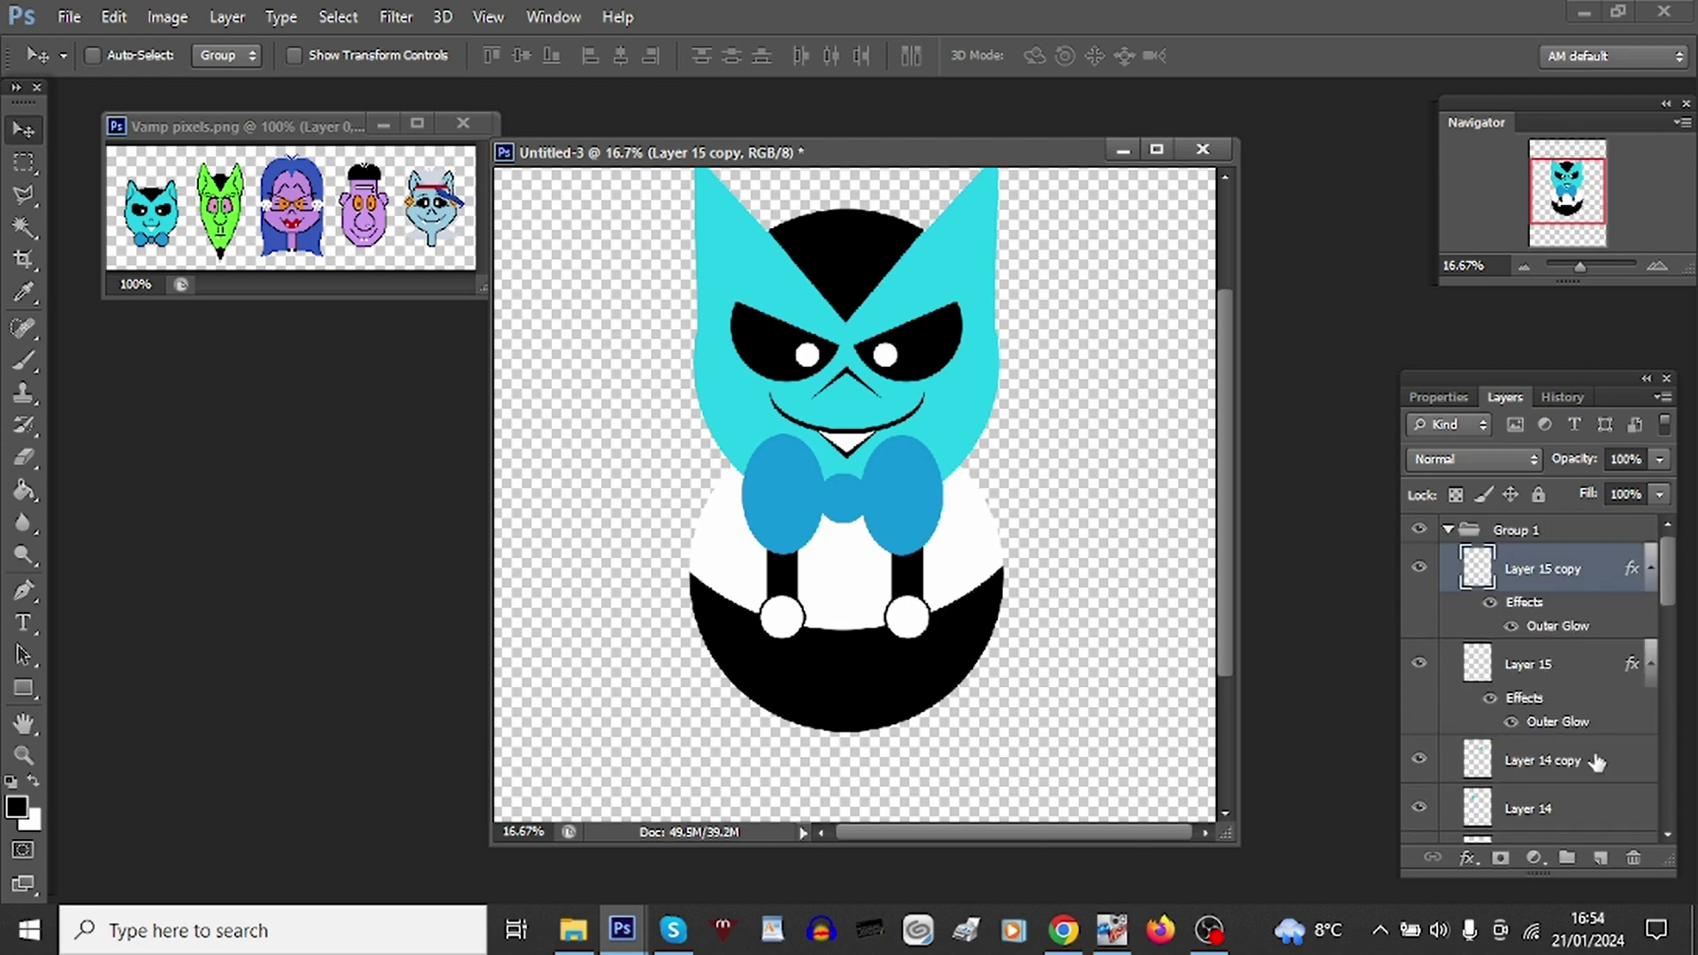
{"action": "left_click", "coordinate": [1599, 858]}
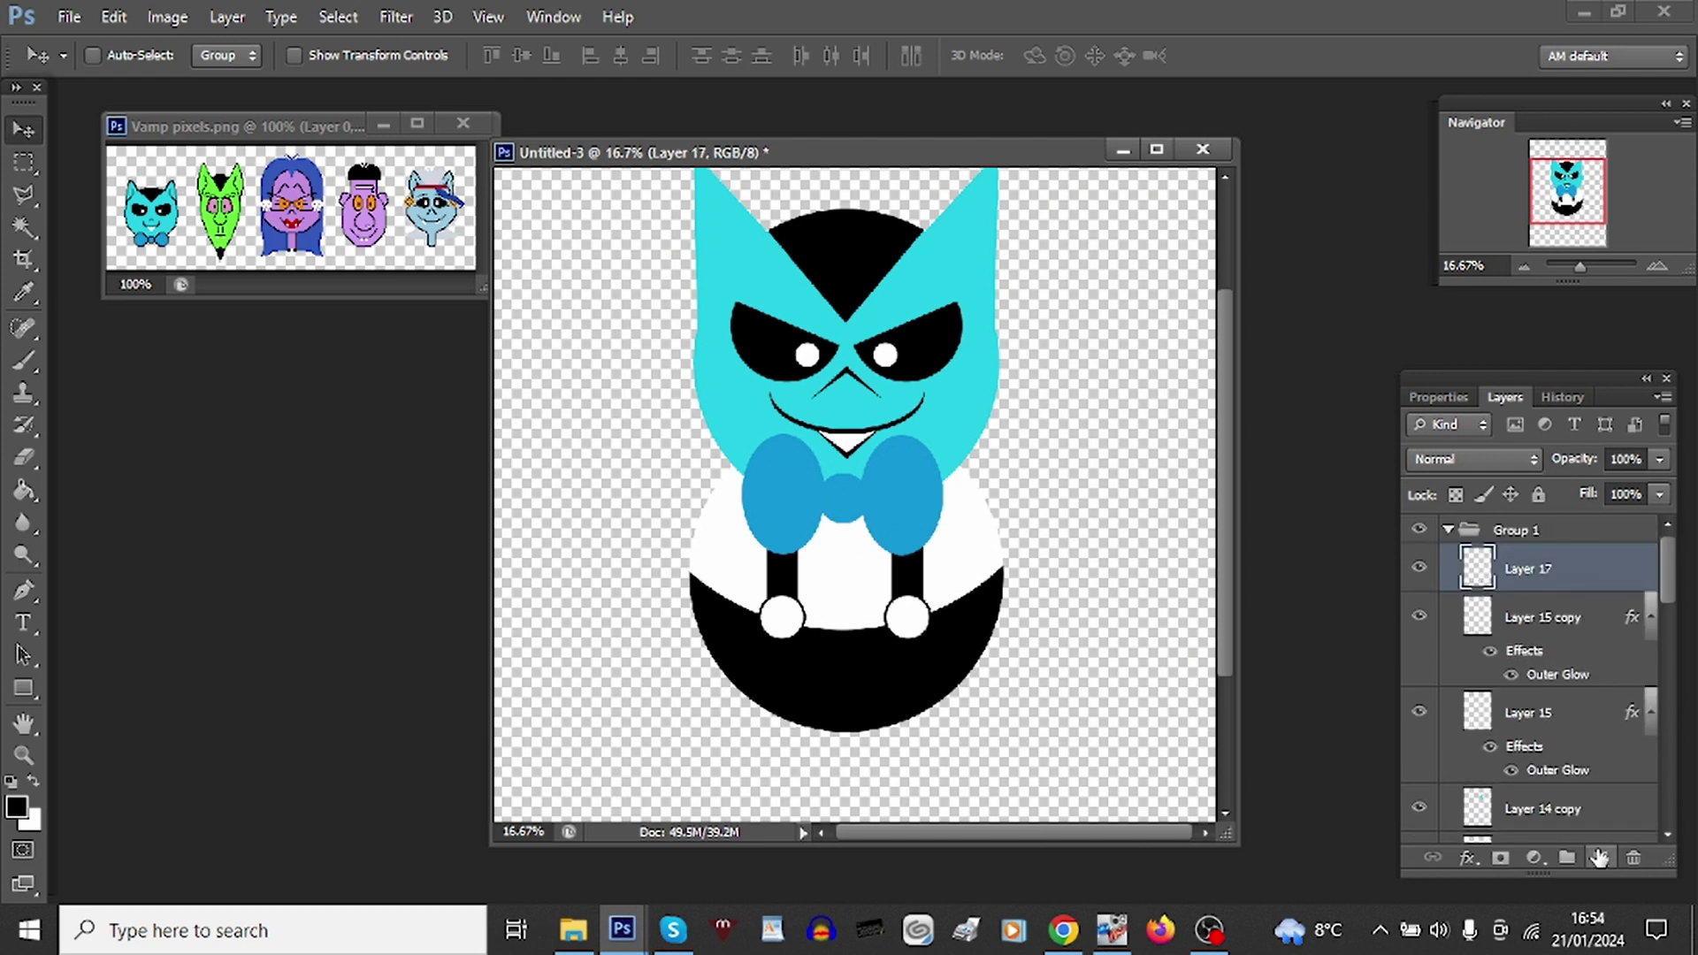
{"action": "left_click", "coordinate": [24, 194]}
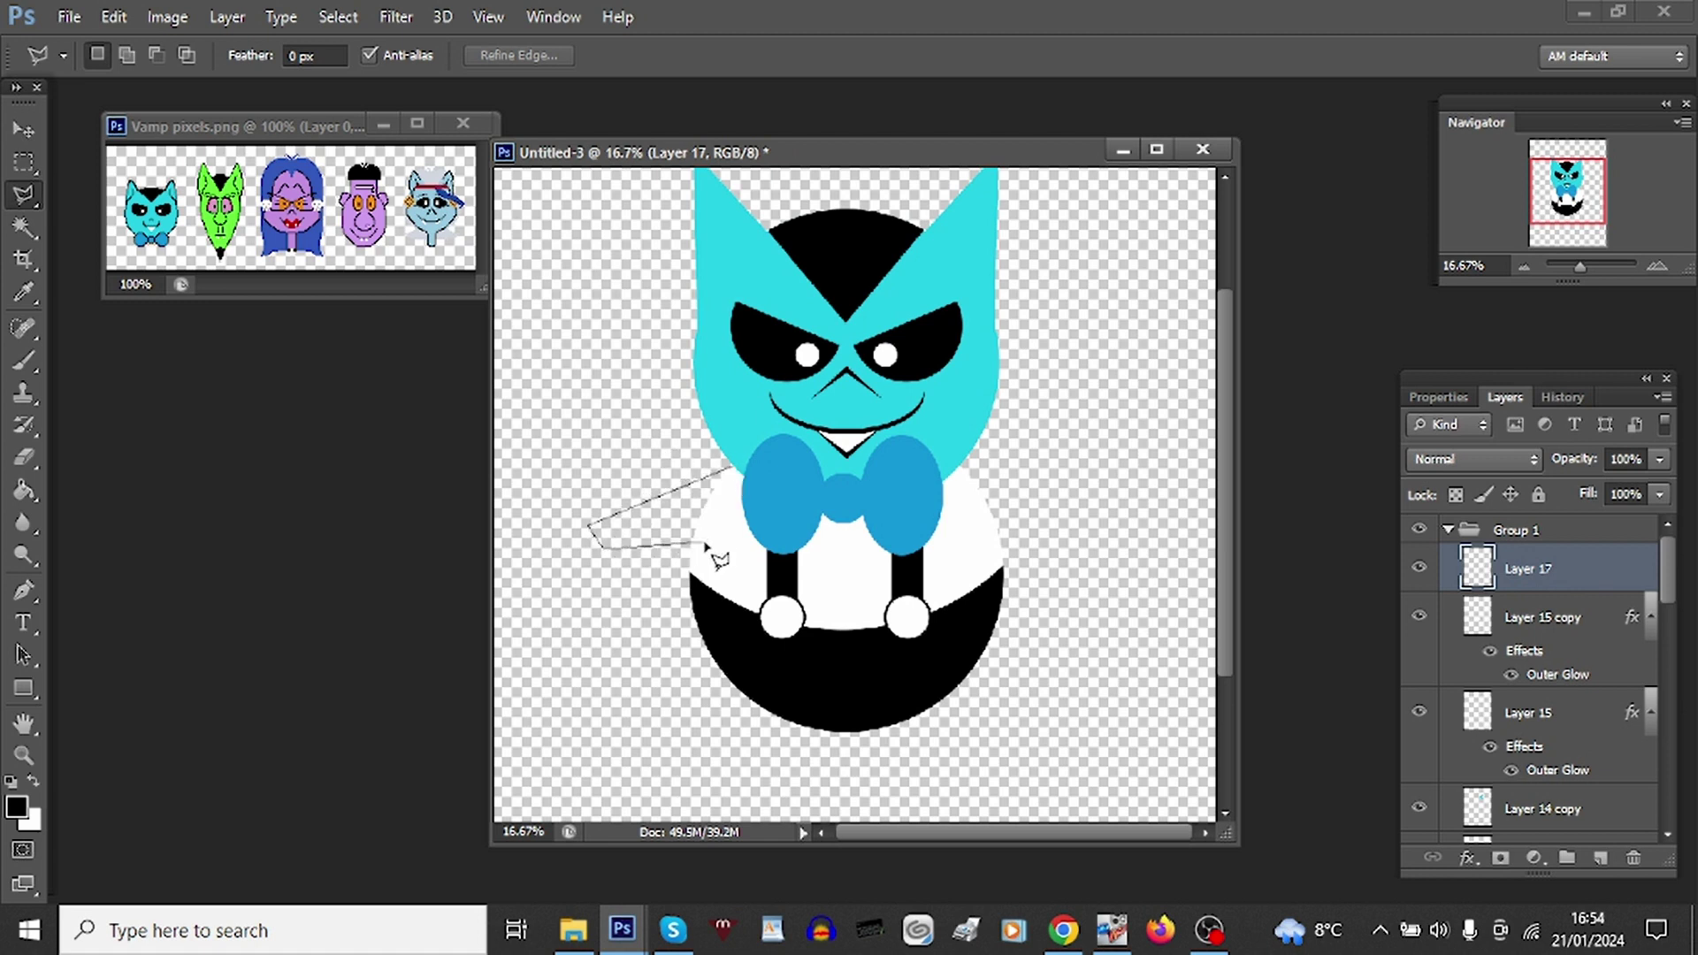
{"action": "left_click", "coordinate": [751, 468]}
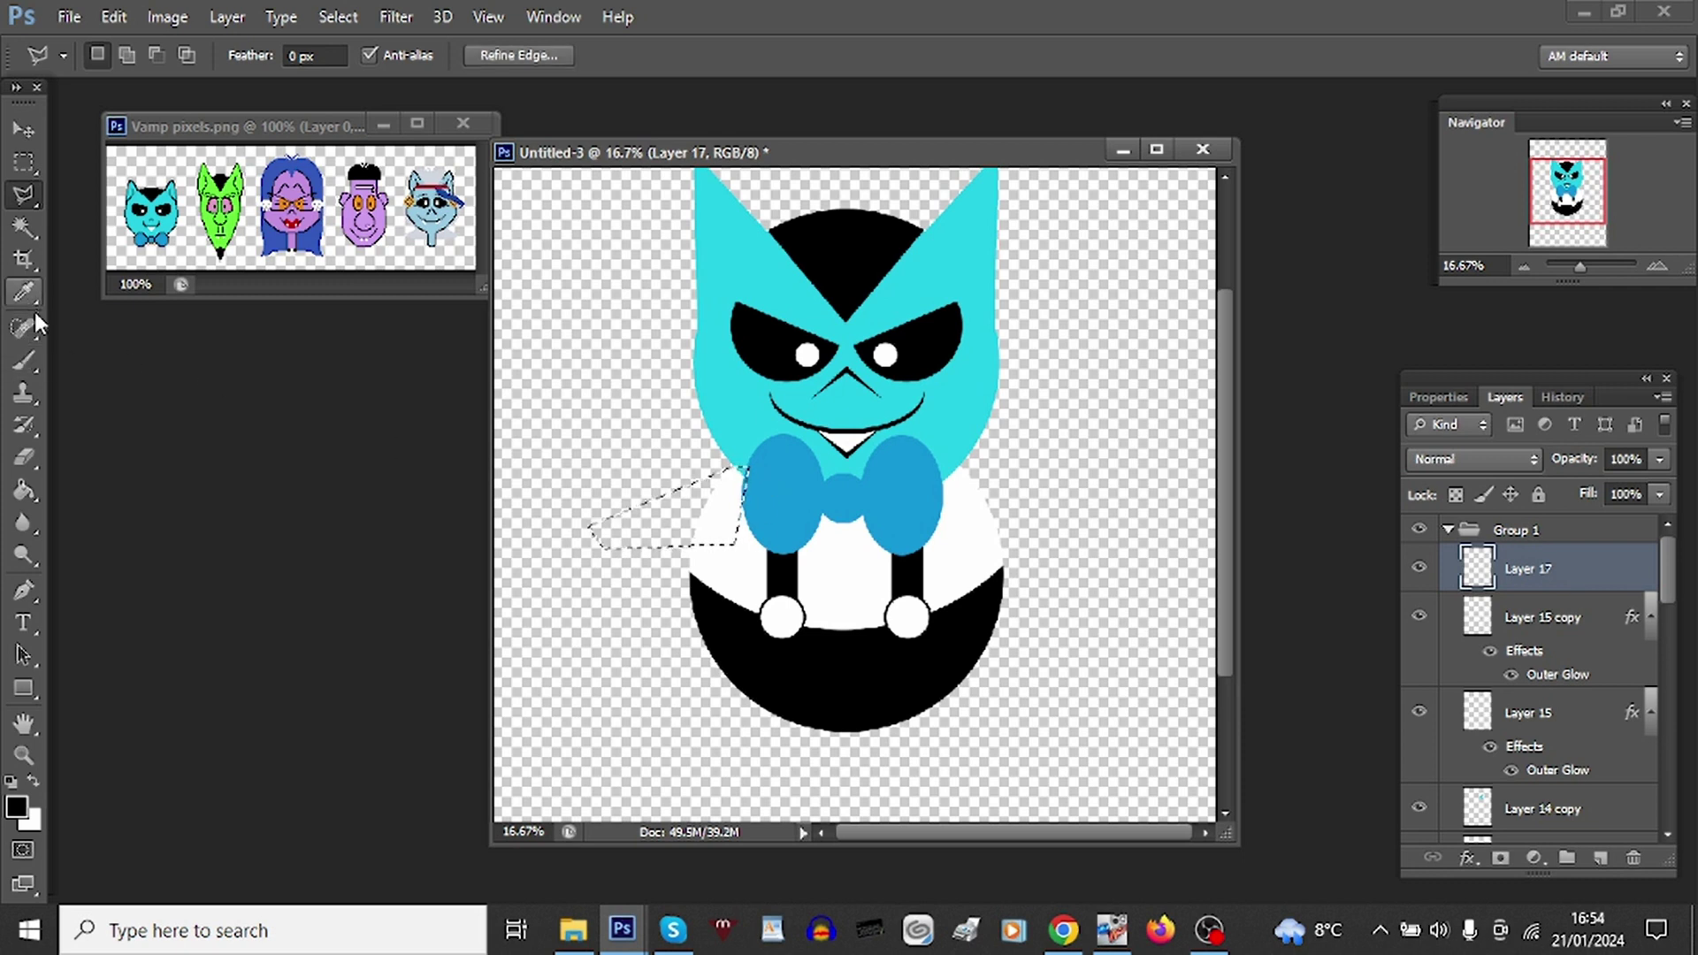
{"action": "key", "text": "x"}
{"action": "left_click", "coordinate": [23, 490]}
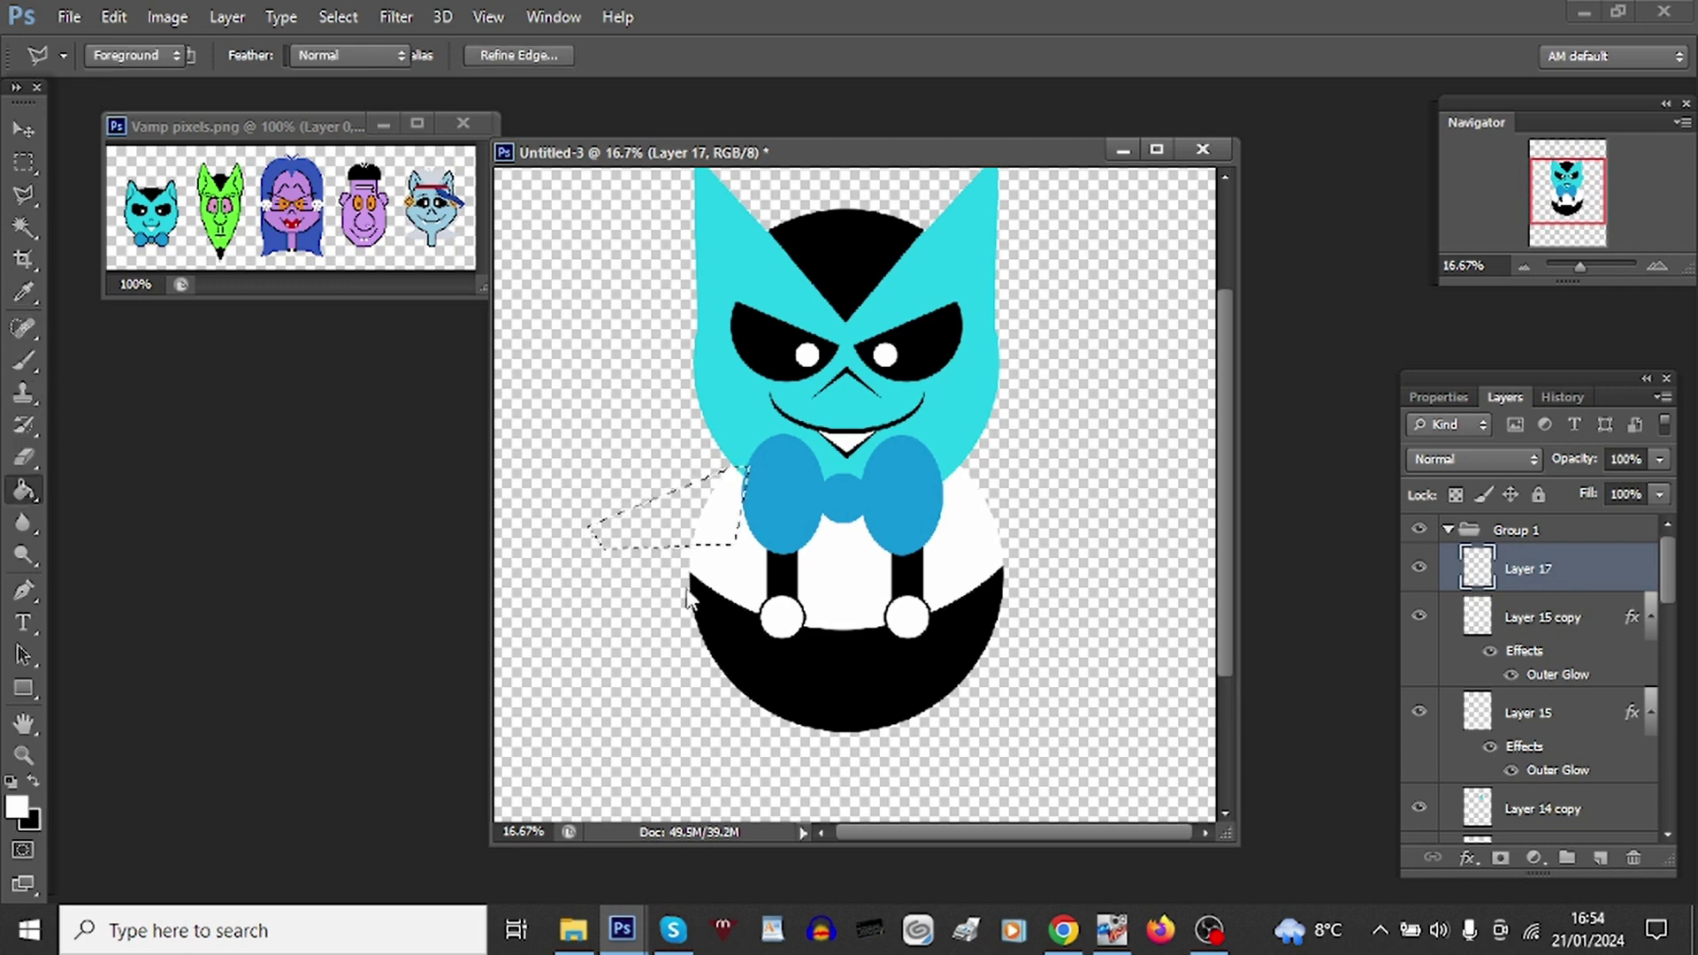
{"action": "left_click", "coordinate": [682, 528]}
{"action": "scroll", "coordinate": [1504, 575], "scroll_direction": "down", "scroll_amount": 5}
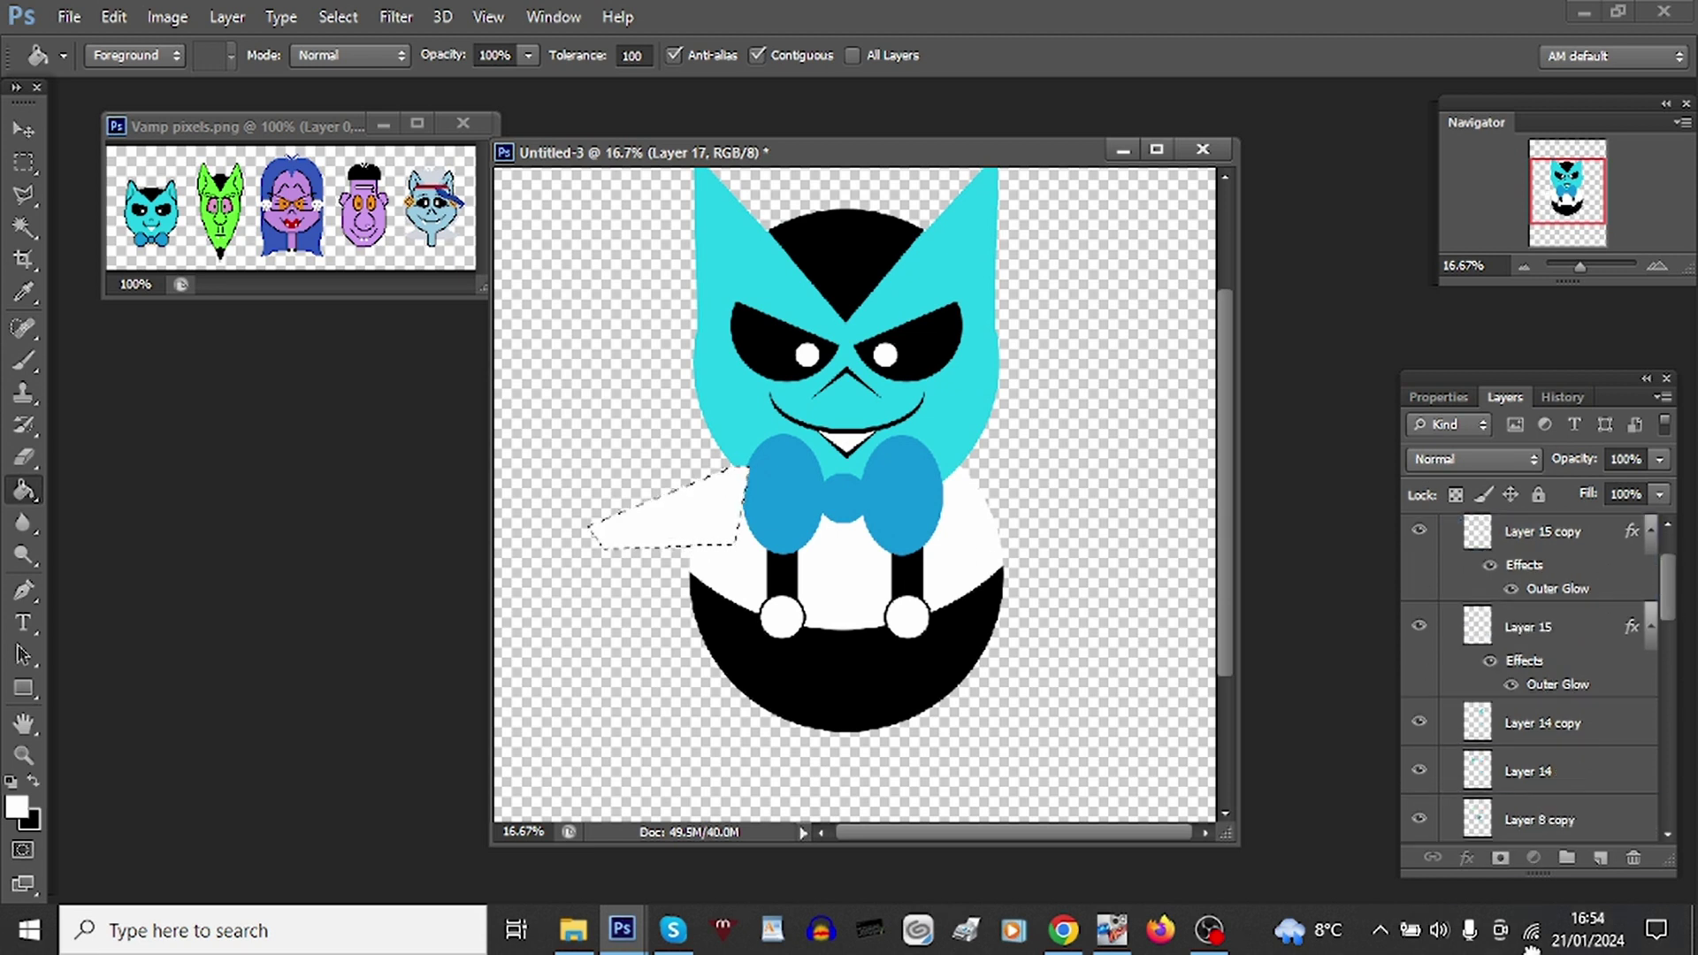
{"action": "left_click_drag", "start_coordinate": [1531, 948], "coordinate": [1568, 694]}
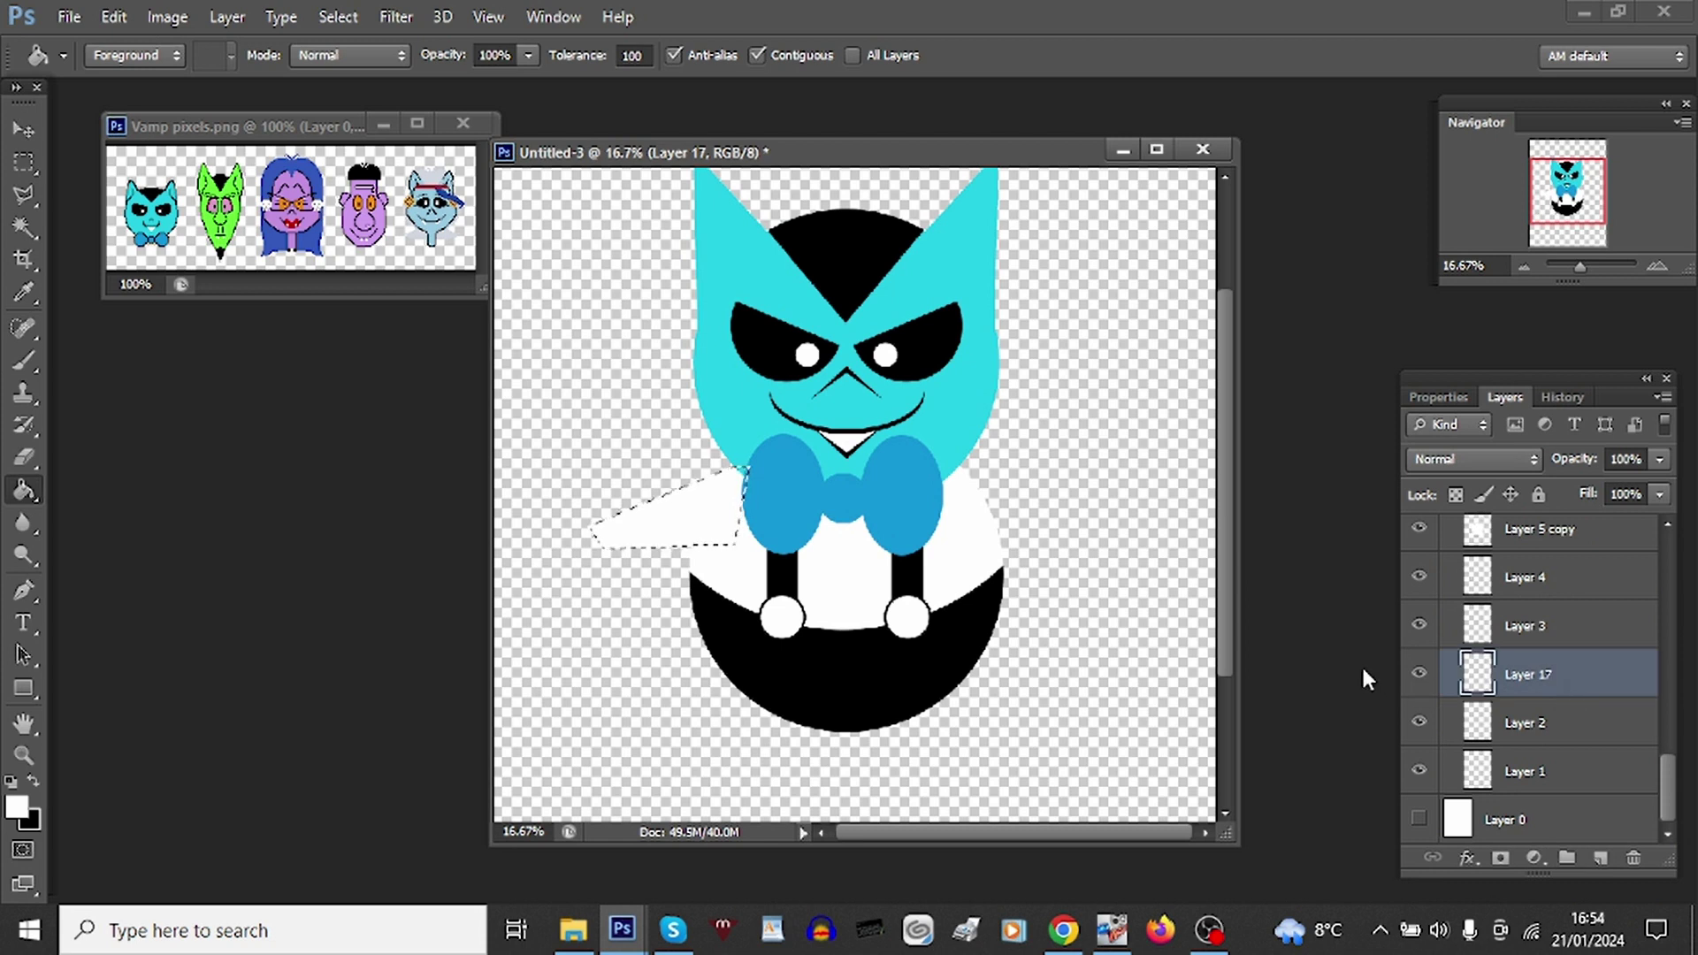
Step: Fill a circular fist at the arm's end with the face's cyan, then select the white arm
{"action": "left_click", "coordinate": [24, 227]}
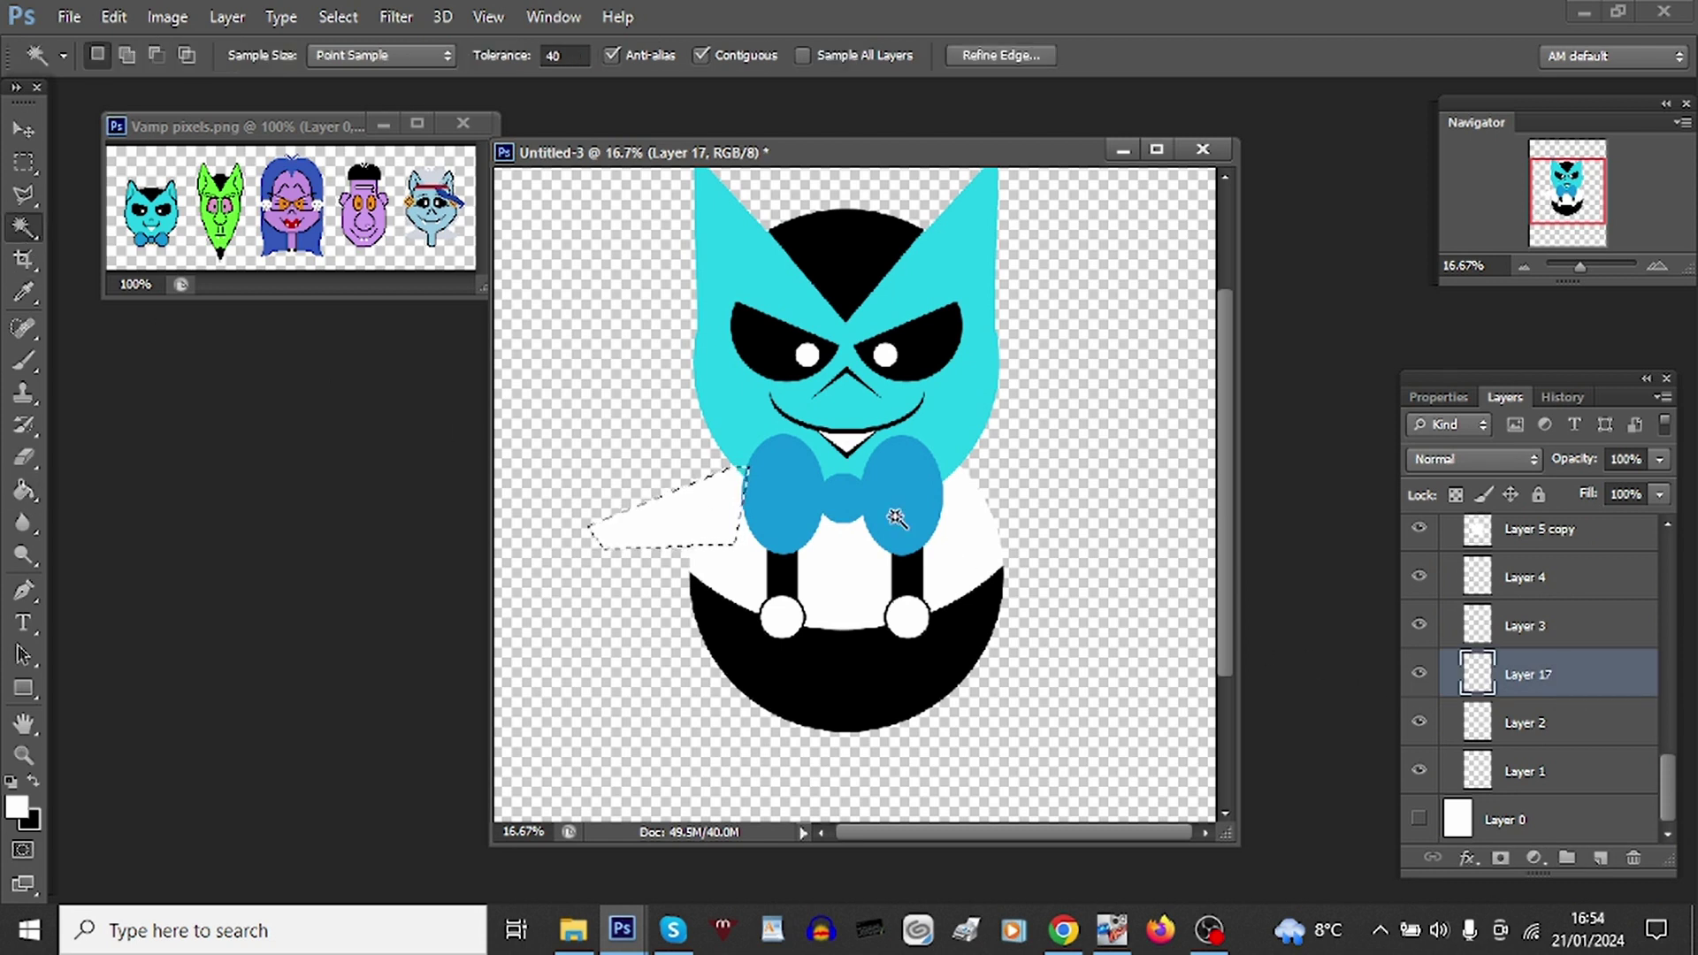
{"action": "key", "text": "ctrl+d"}
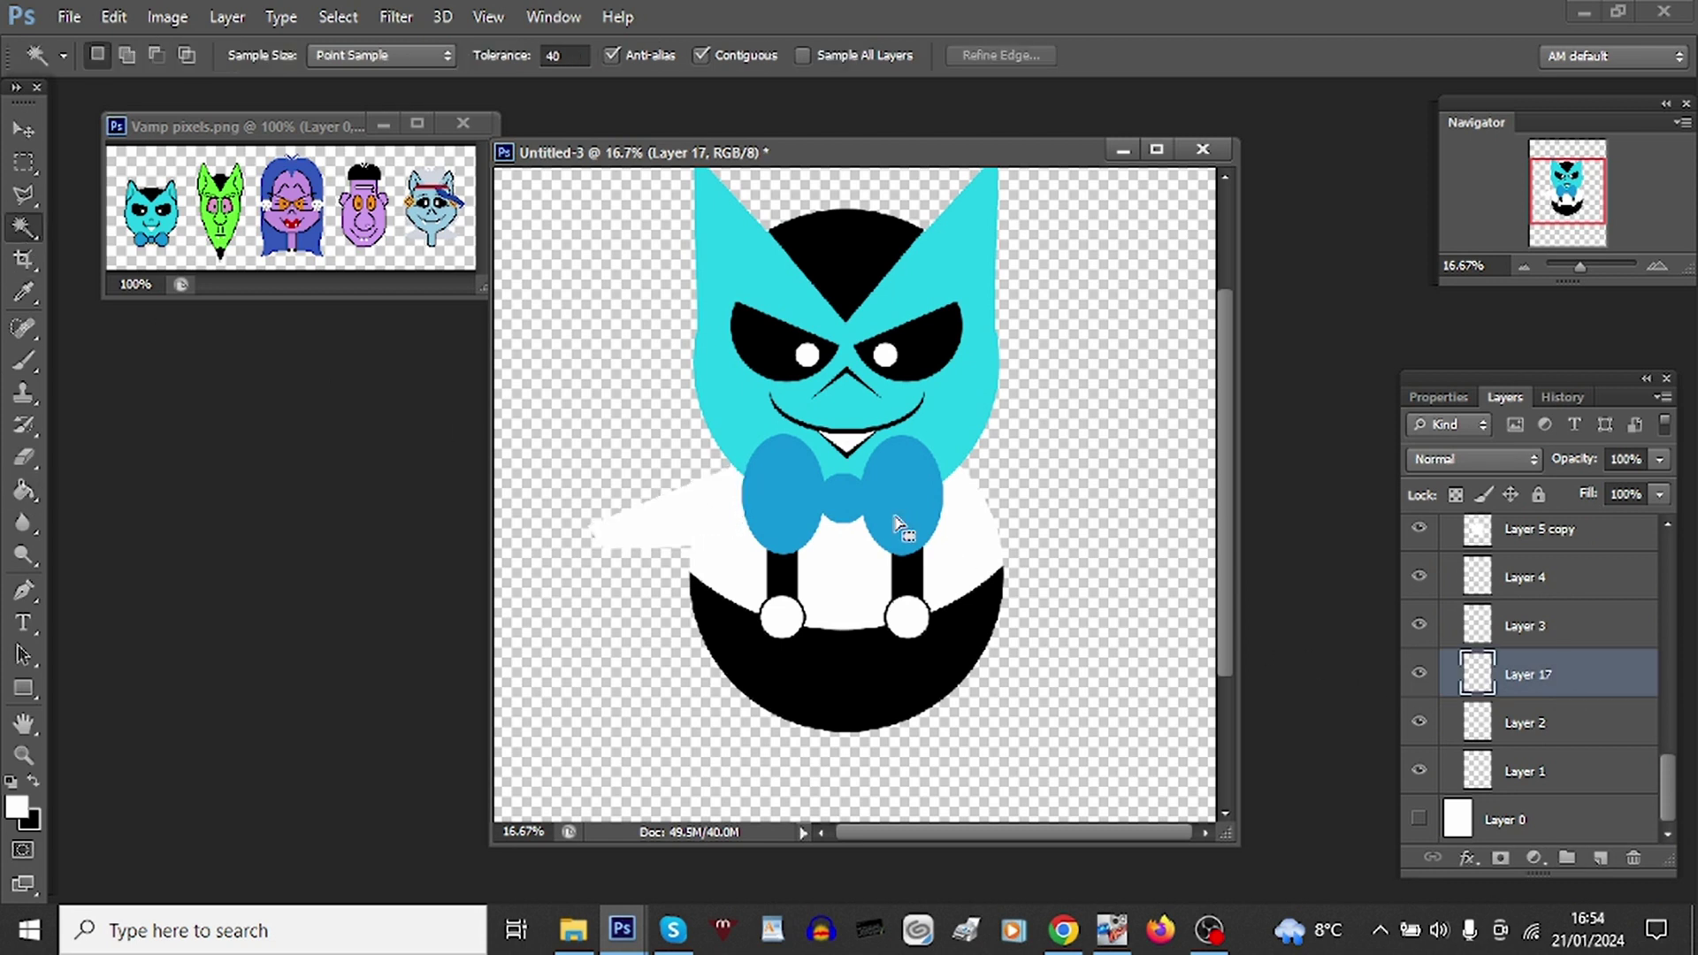
{"action": "right_click", "coordinate": [24, 162]}
{"action": "left_click", "coordinate": [89, 193]}
{"action": "left_click_drag", "start_coordinate": [548, 508], "coordinate": [619, 573]}
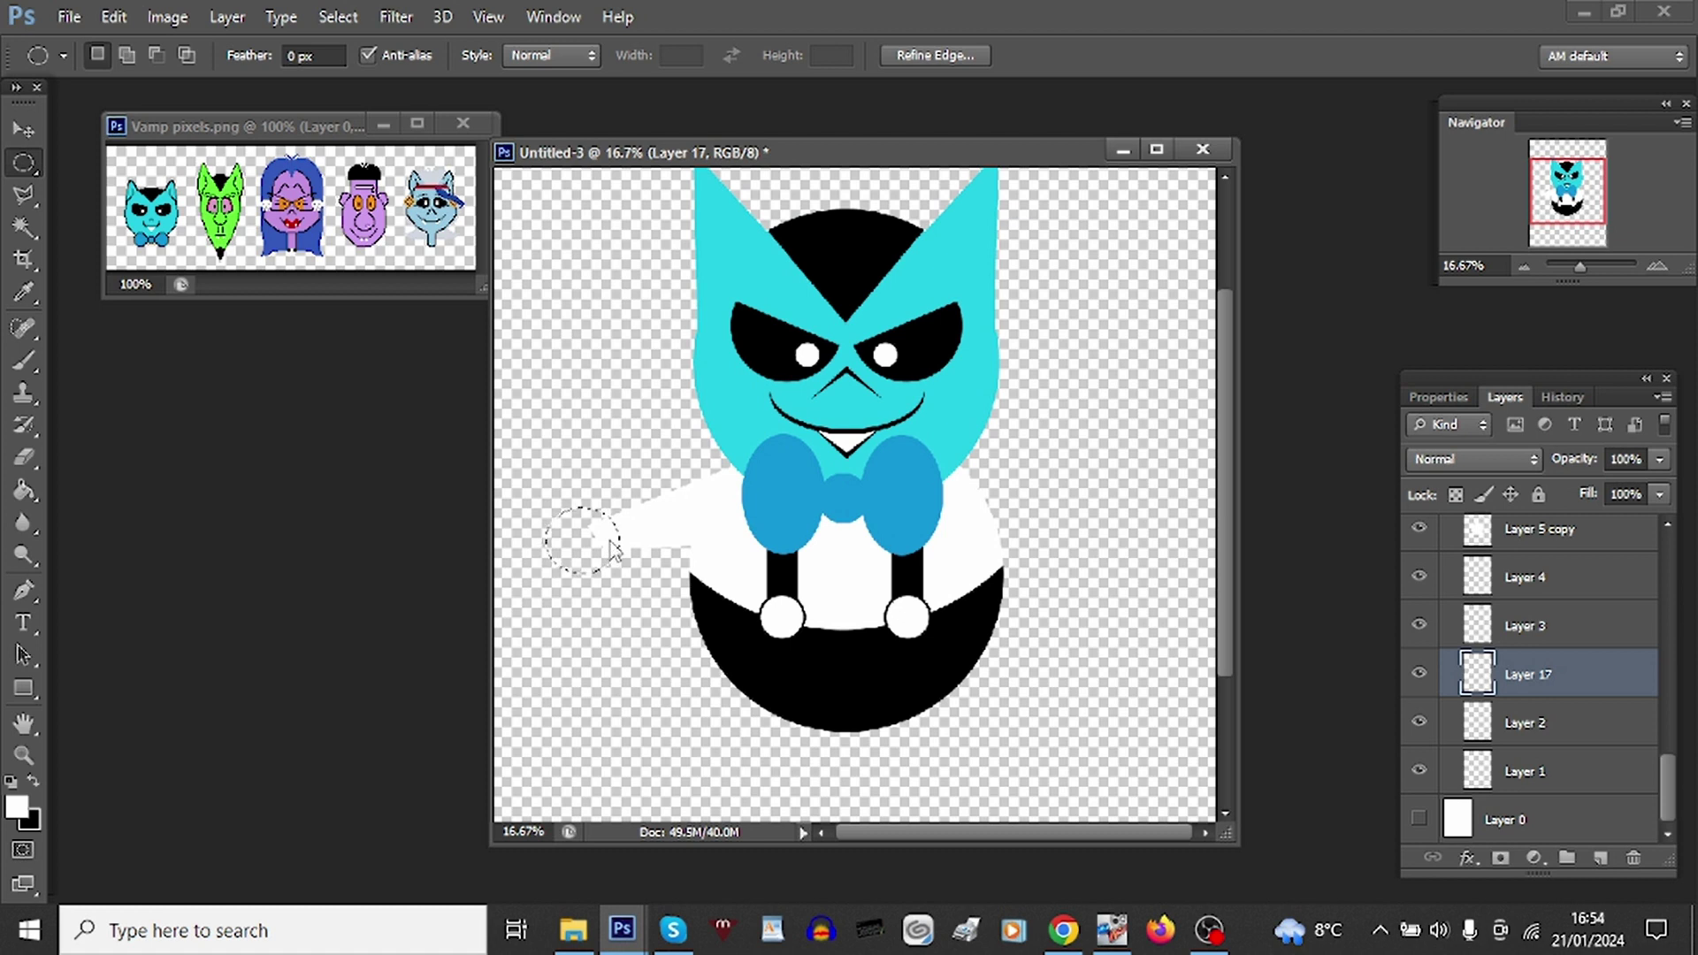
{"action": "left_click", "coordinate": [24, 489]}
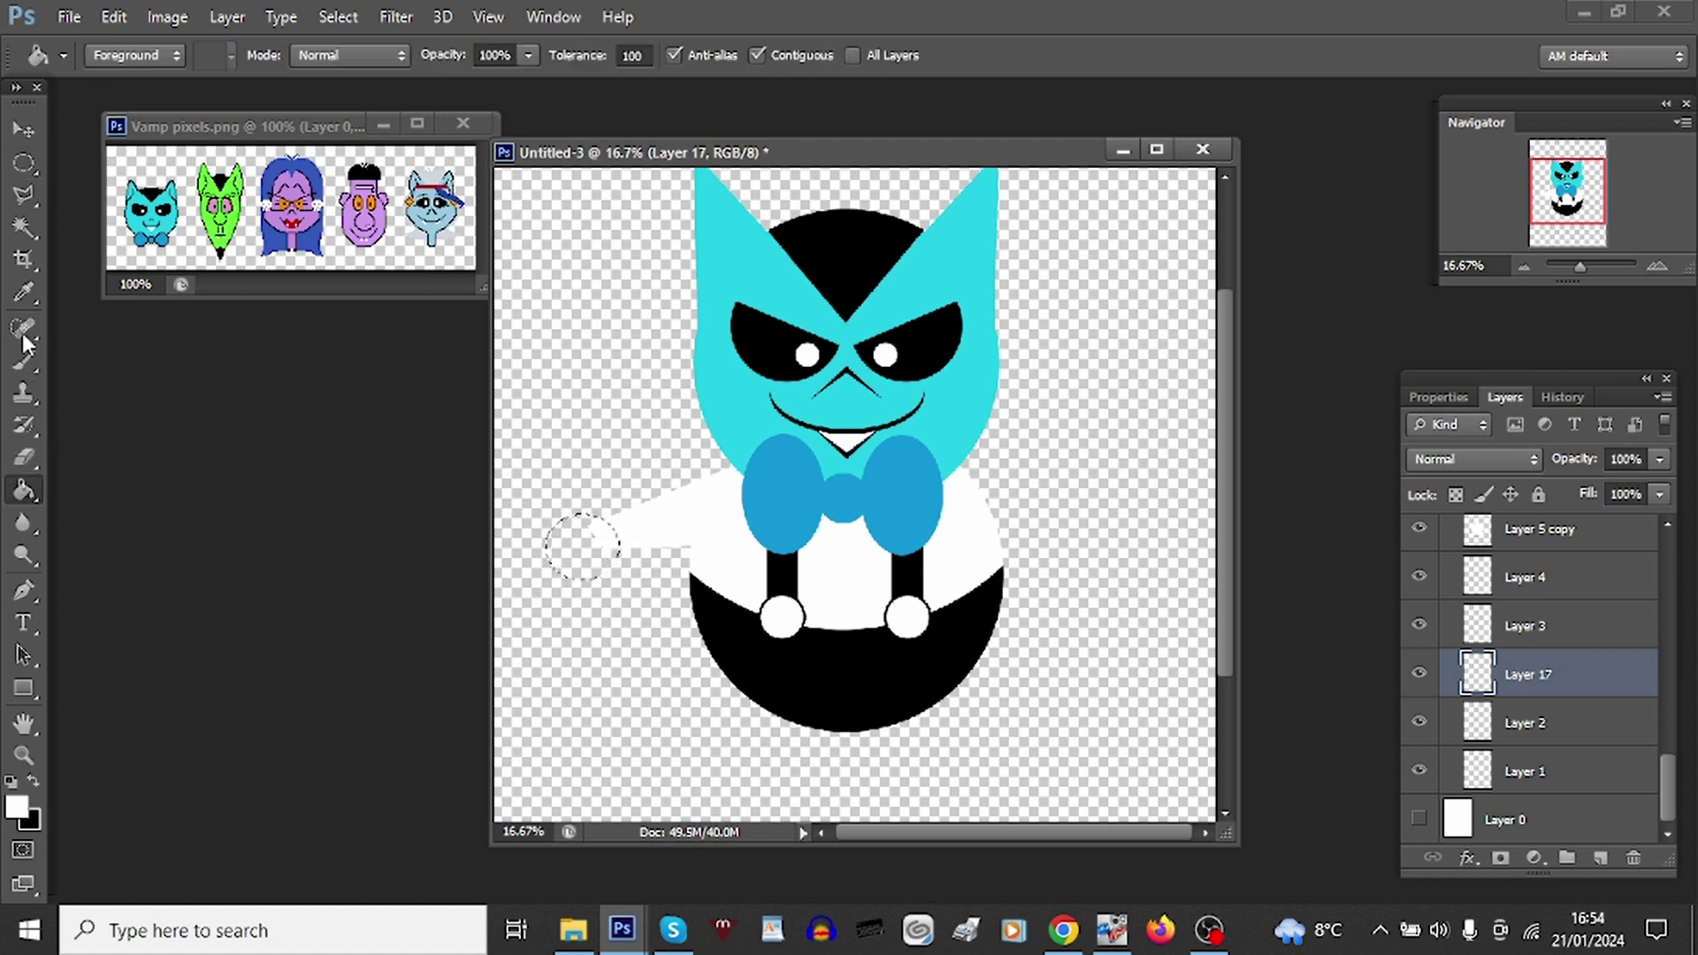
{"action": "key", "text": "i"}
{"action": "left_click", "coordinate": [751, 276]}
{"action": "left_click", "coordinate": [24, 489]}
{"action": "left_click", "coordinate": [583, 550]}
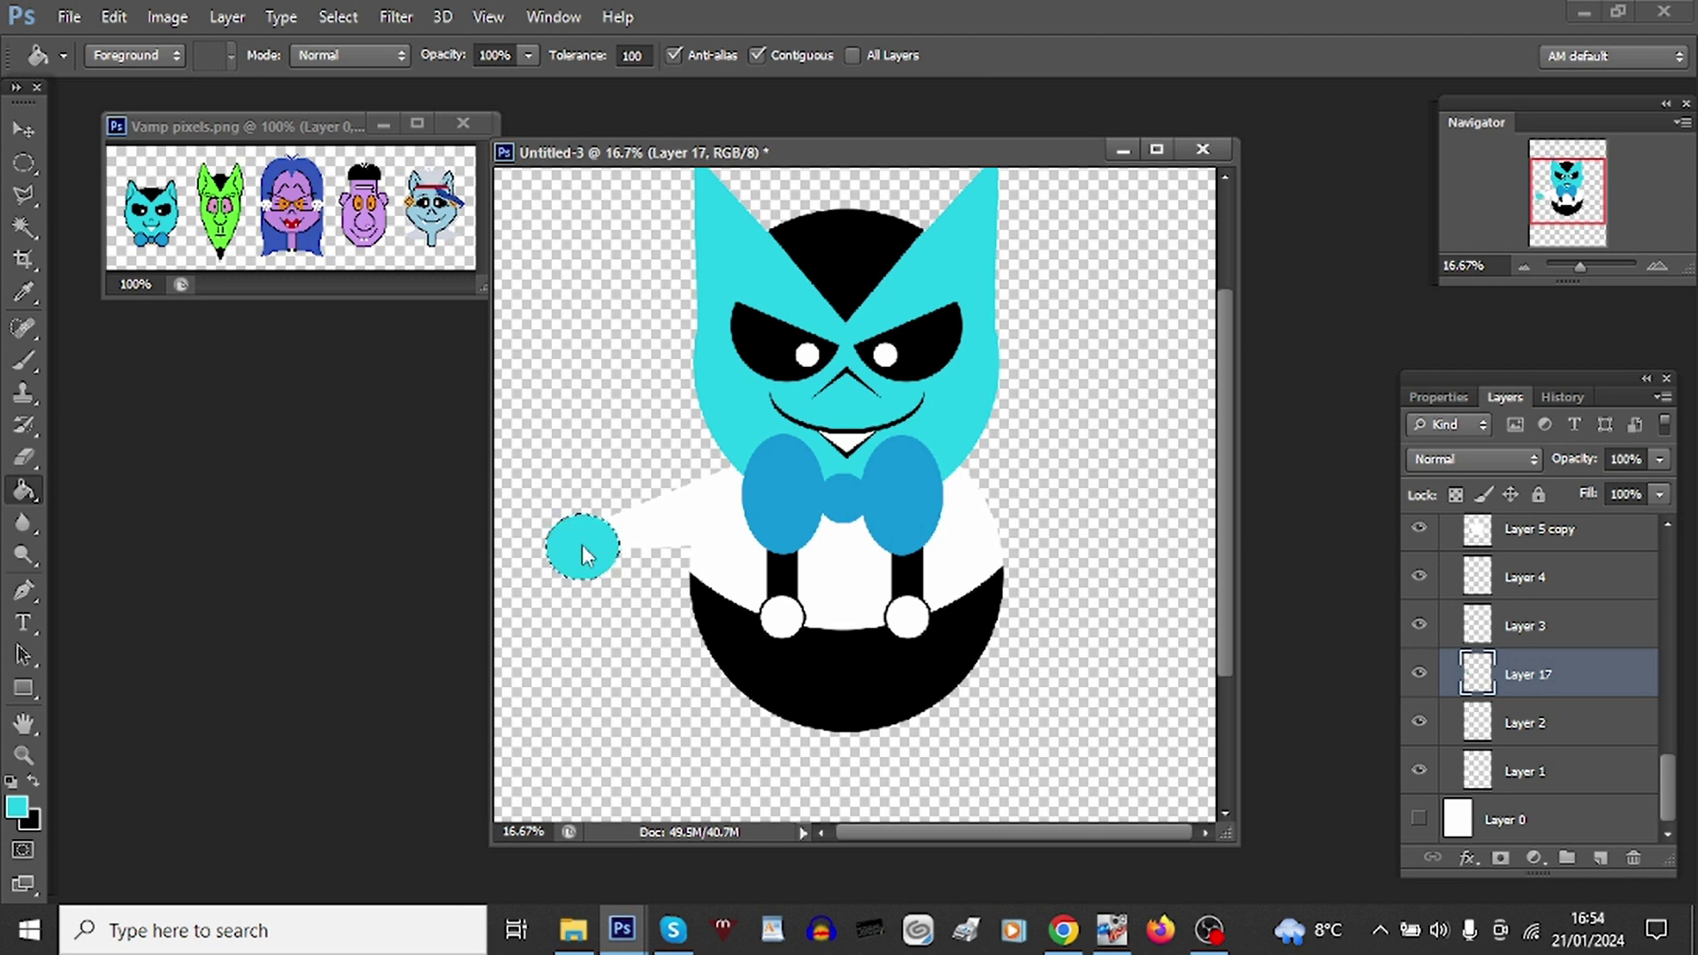
{"action": "left_click", "coordinate": [23, 228]}
{"action": "left_click", "coordinate": [715, 416]}
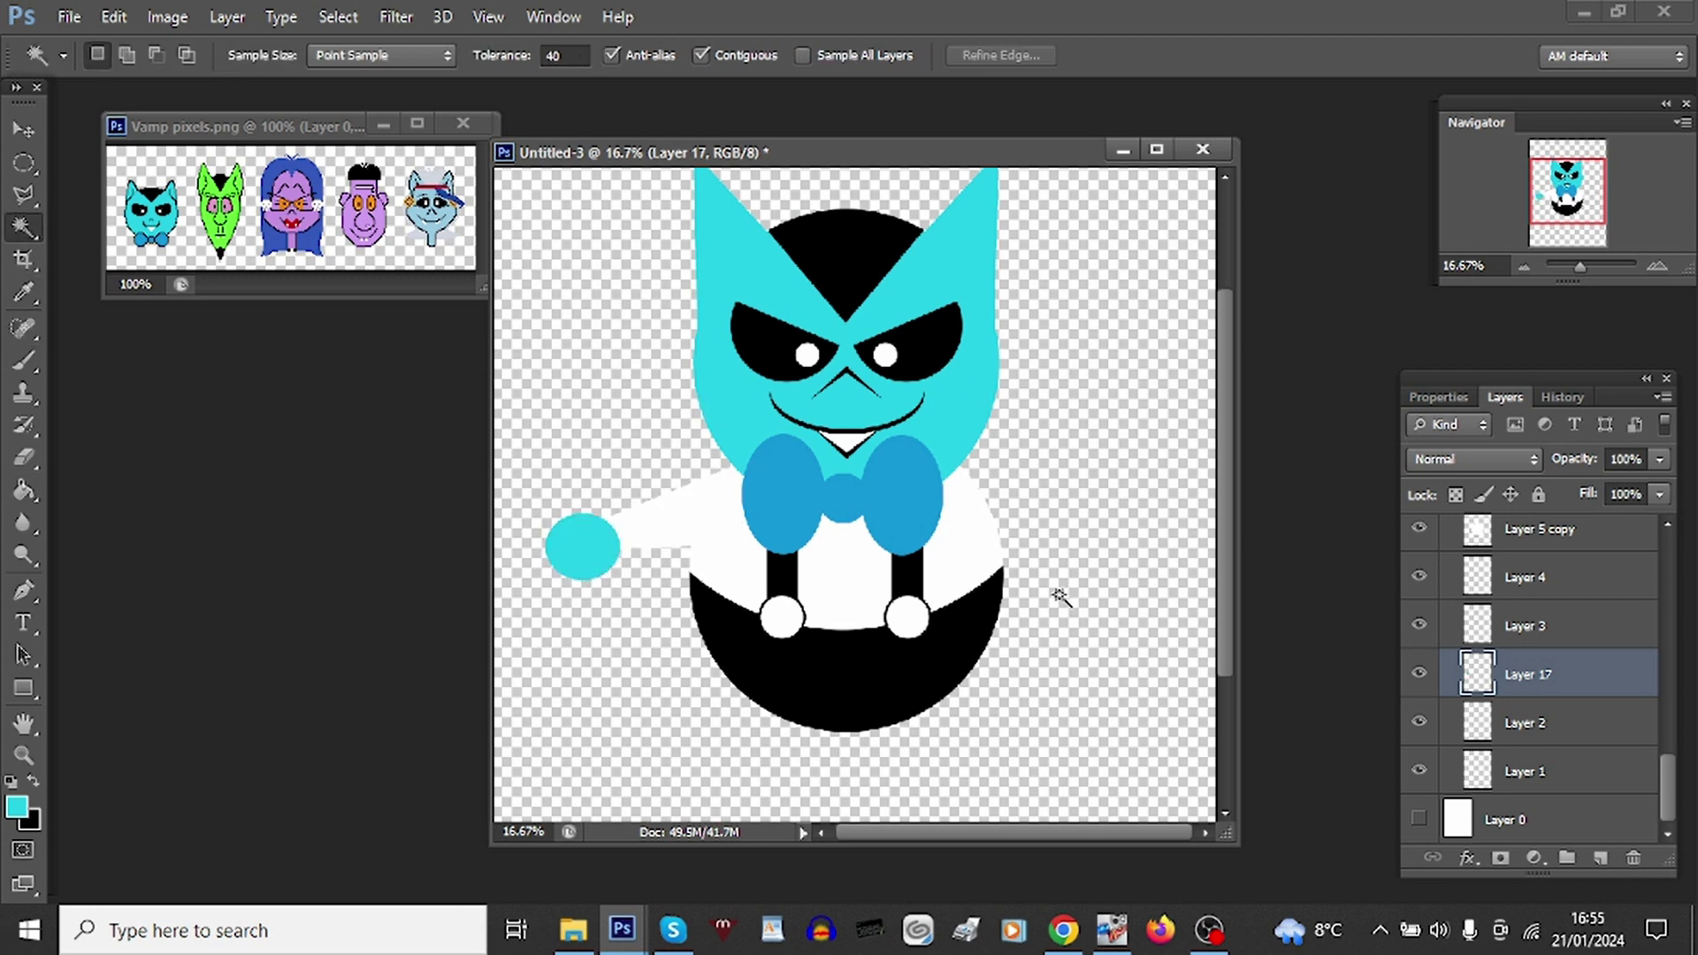
Step: Duplicate Layer 17, flip the copy horizontally, and move it to the body's right side
{"action": "right_click", "coordinate": [1563, 670]}
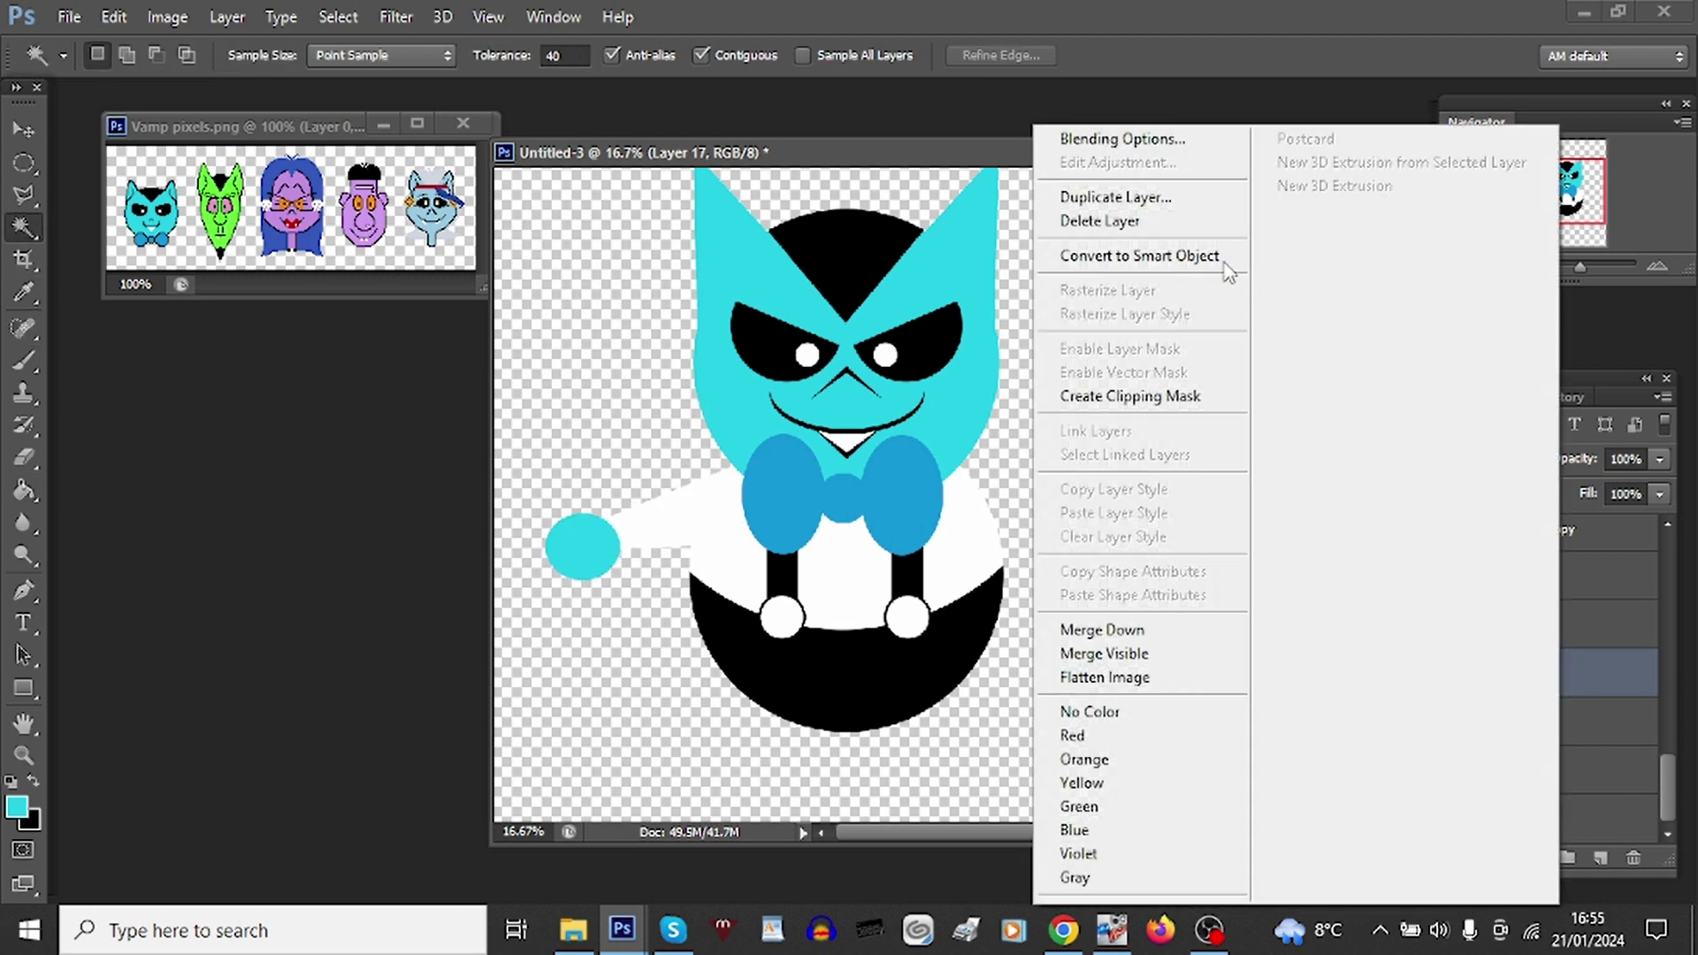
{"action": "left_click", "coordinate": [1158, 190]}
{"action": "key", "text": "Return"}
{"action": "left_click", "coordinate": [114, 17]}
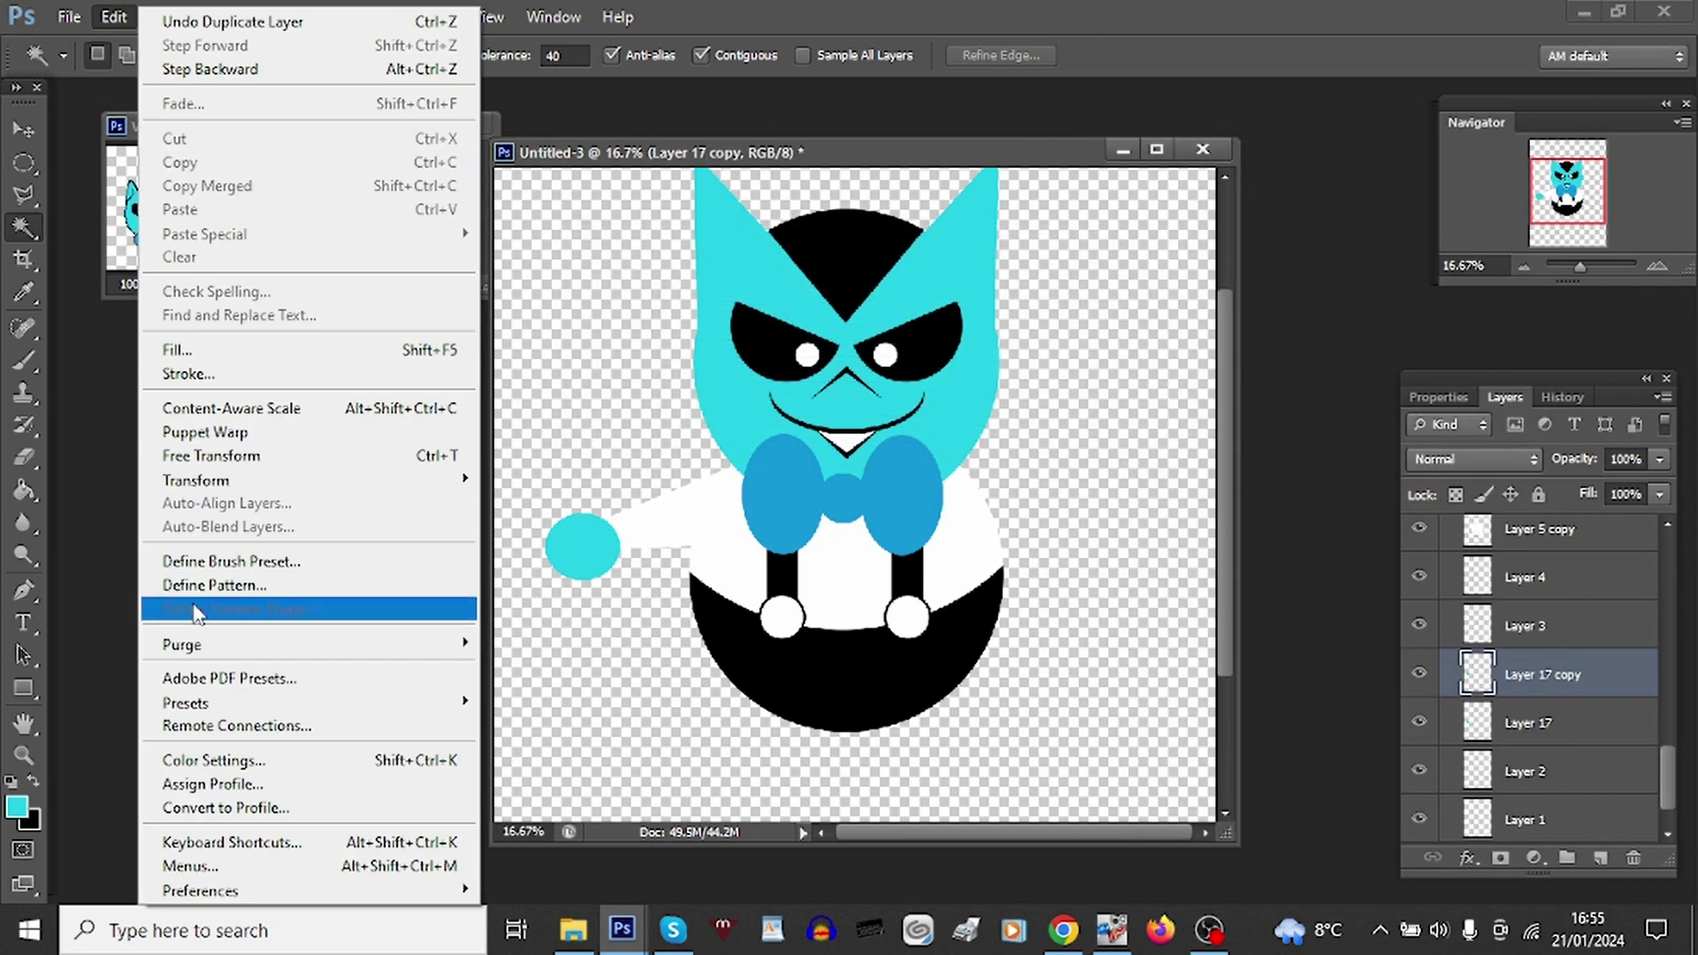
{"action": "mouse_move", "coordinate": [334, 485]}
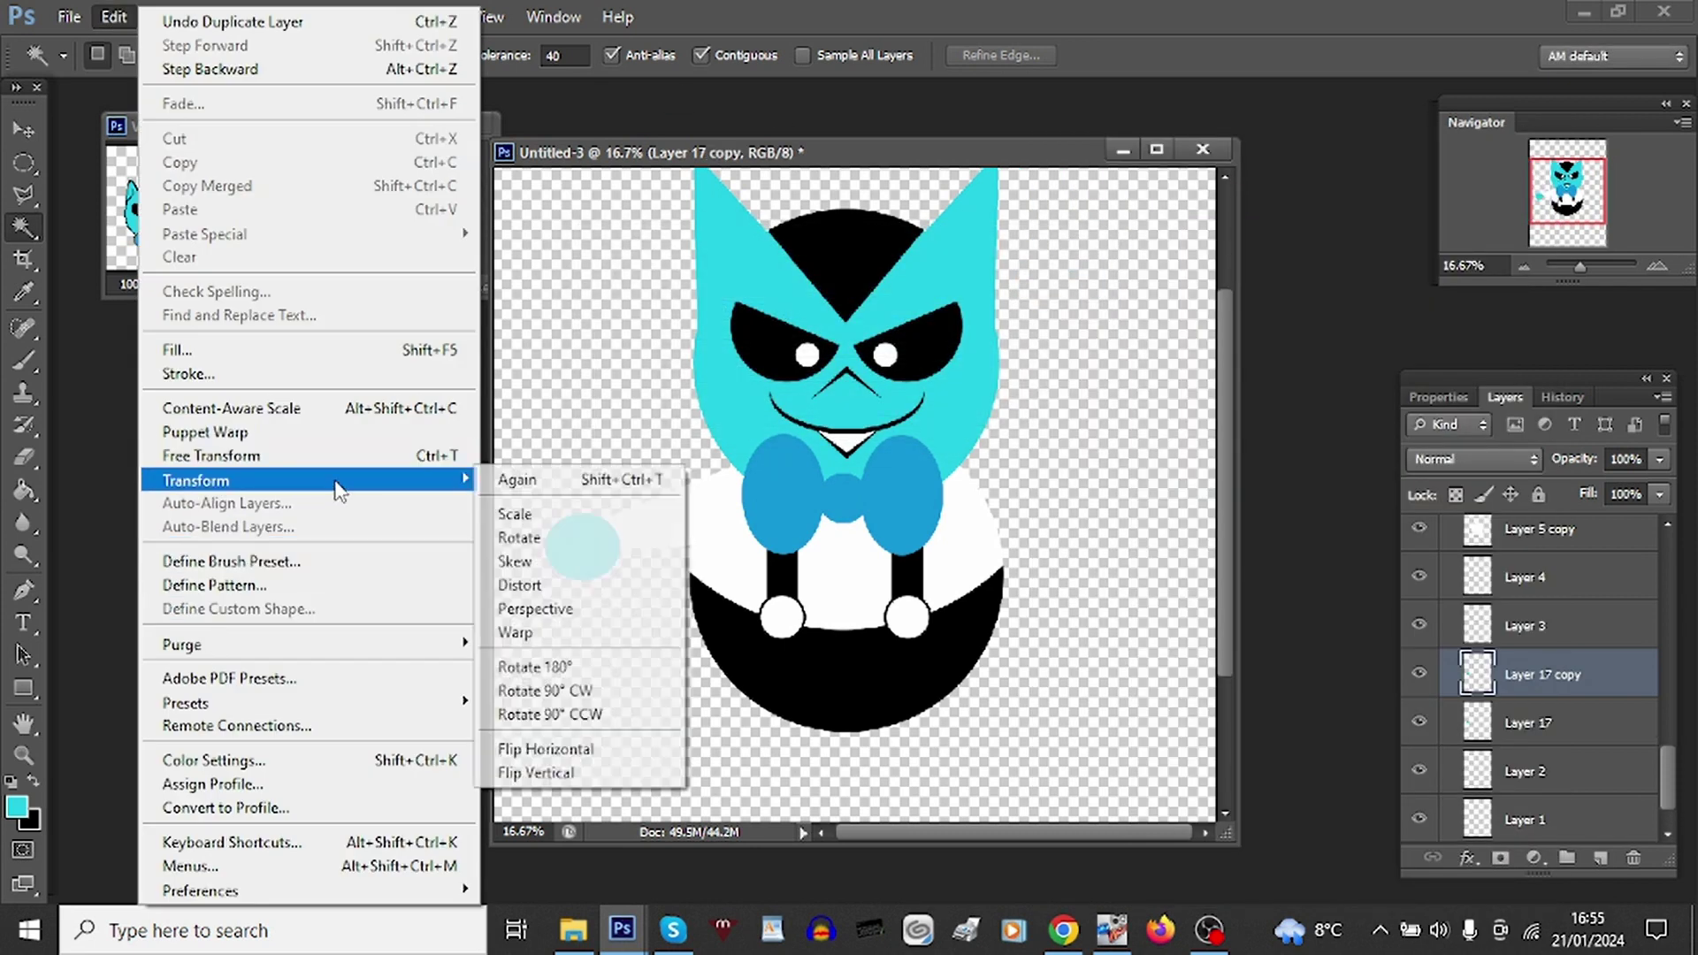
{"action": "left_click", "coordinate": [614, 744]}
{"action": "left_click", "coordinate": [24, 129]}
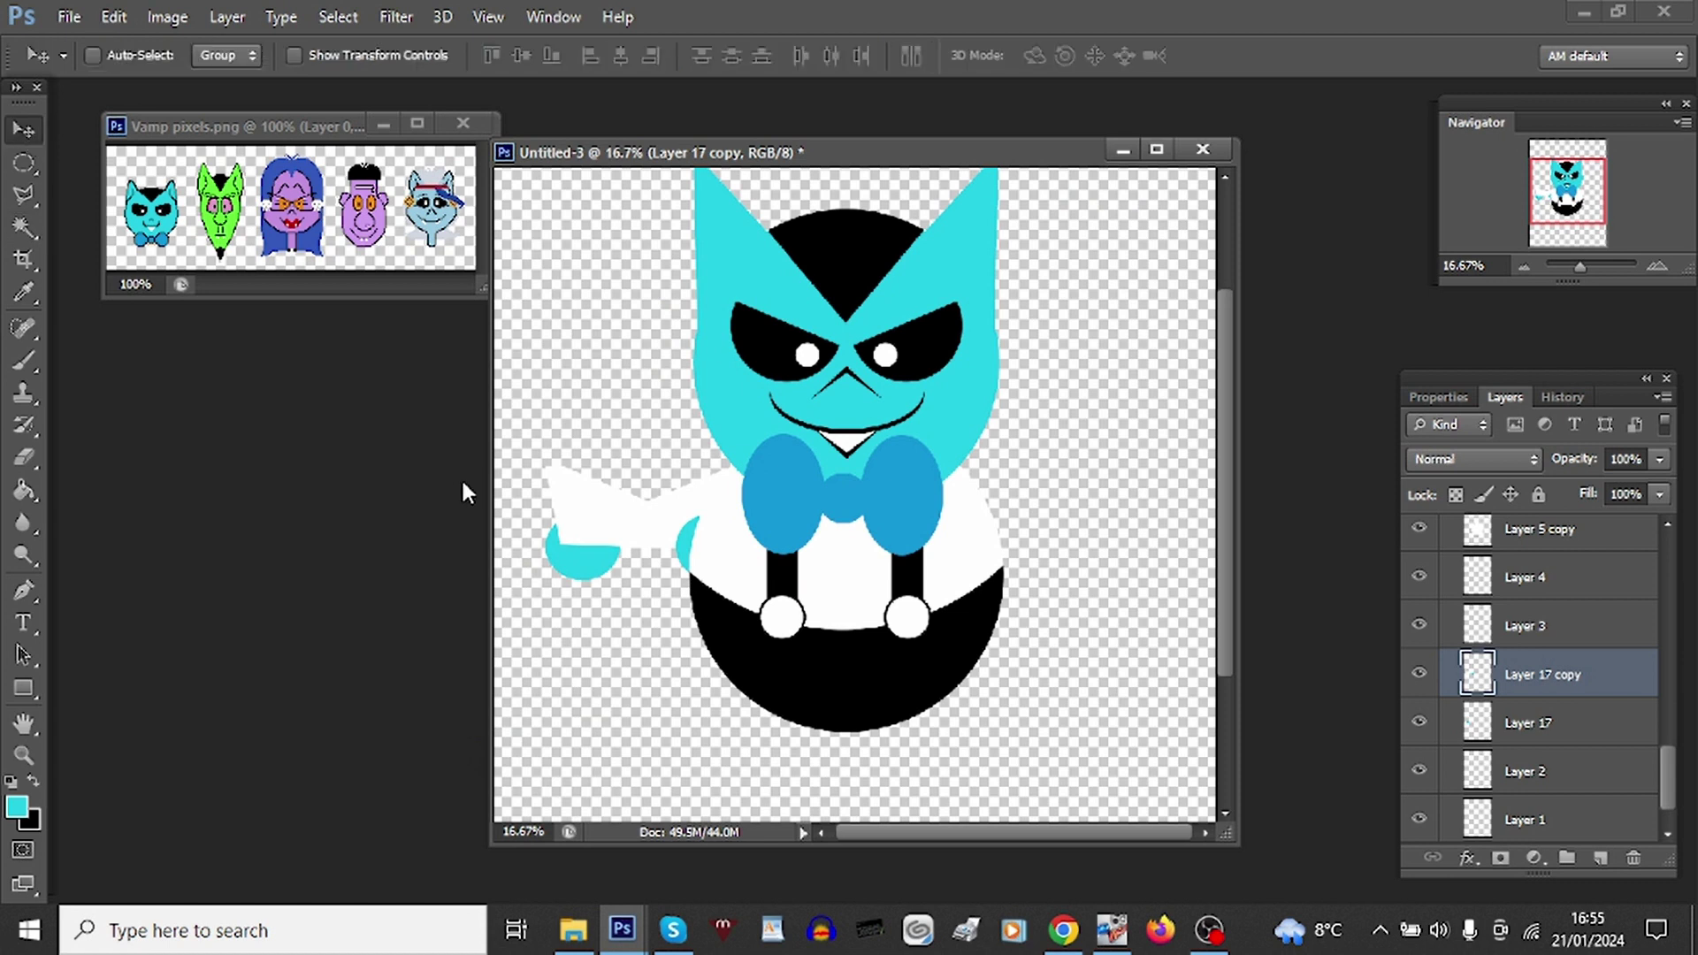
{"action": "left_click_drag", "start_coordinate": [714, 522], "coordinate": [1014, 565]}
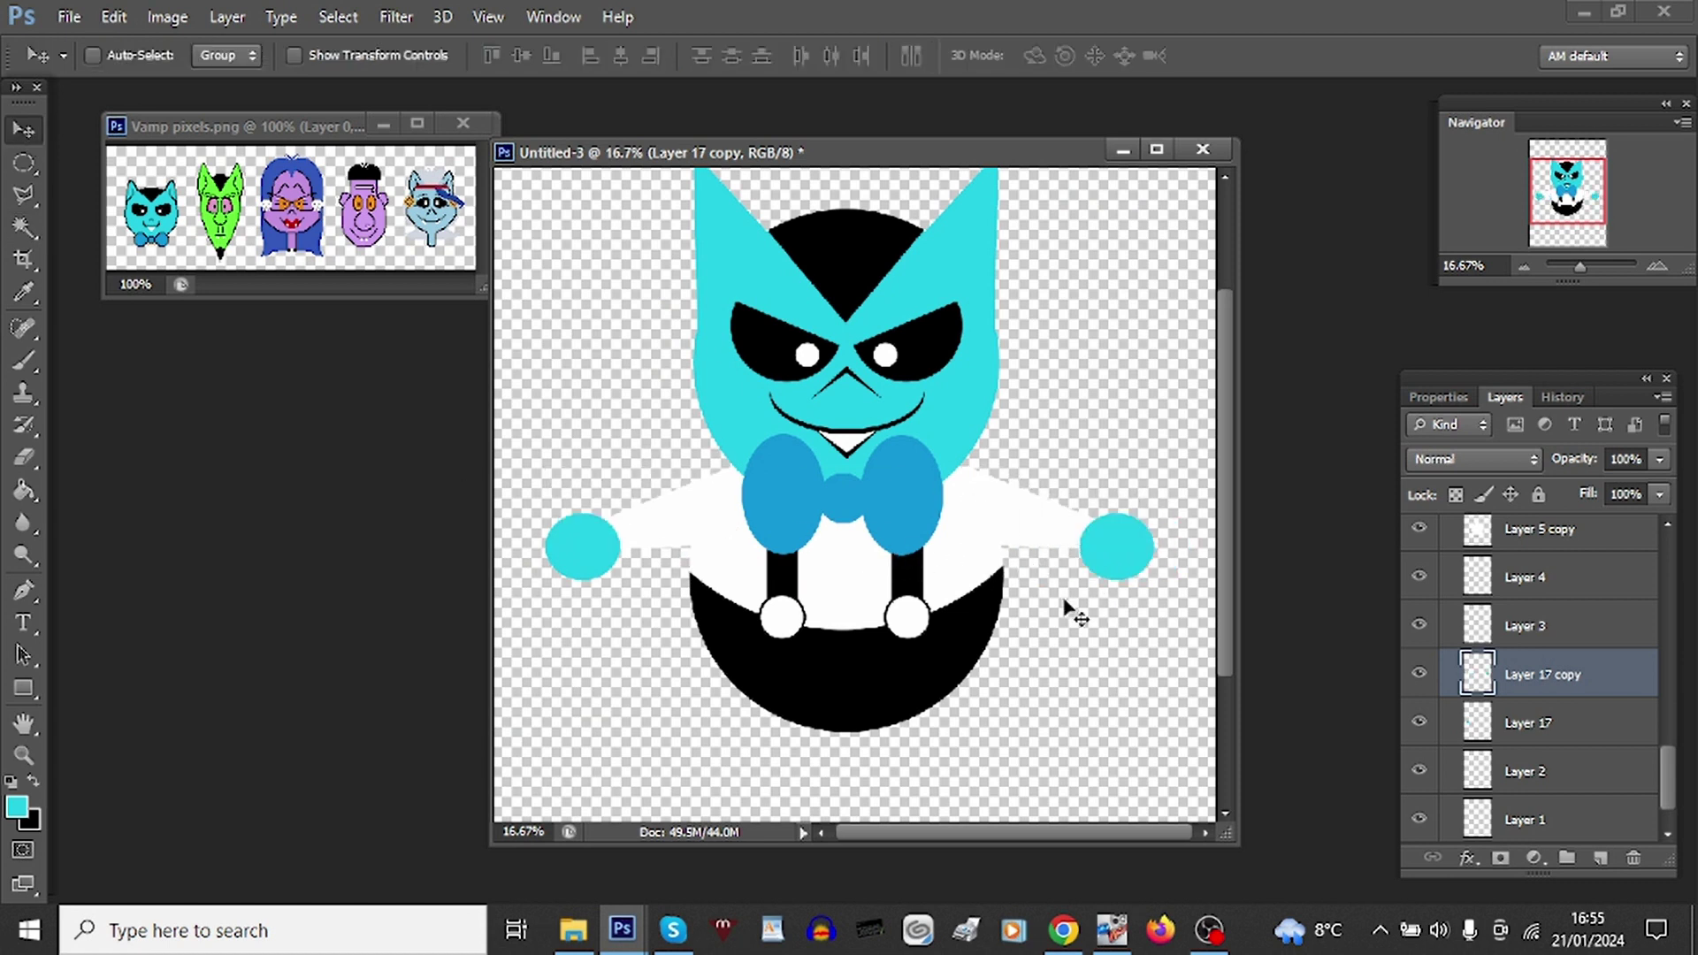
{"action": "scroll", "coordinate": [1196, 556], "scroll_direction": "down", "scroll_amount": 2}
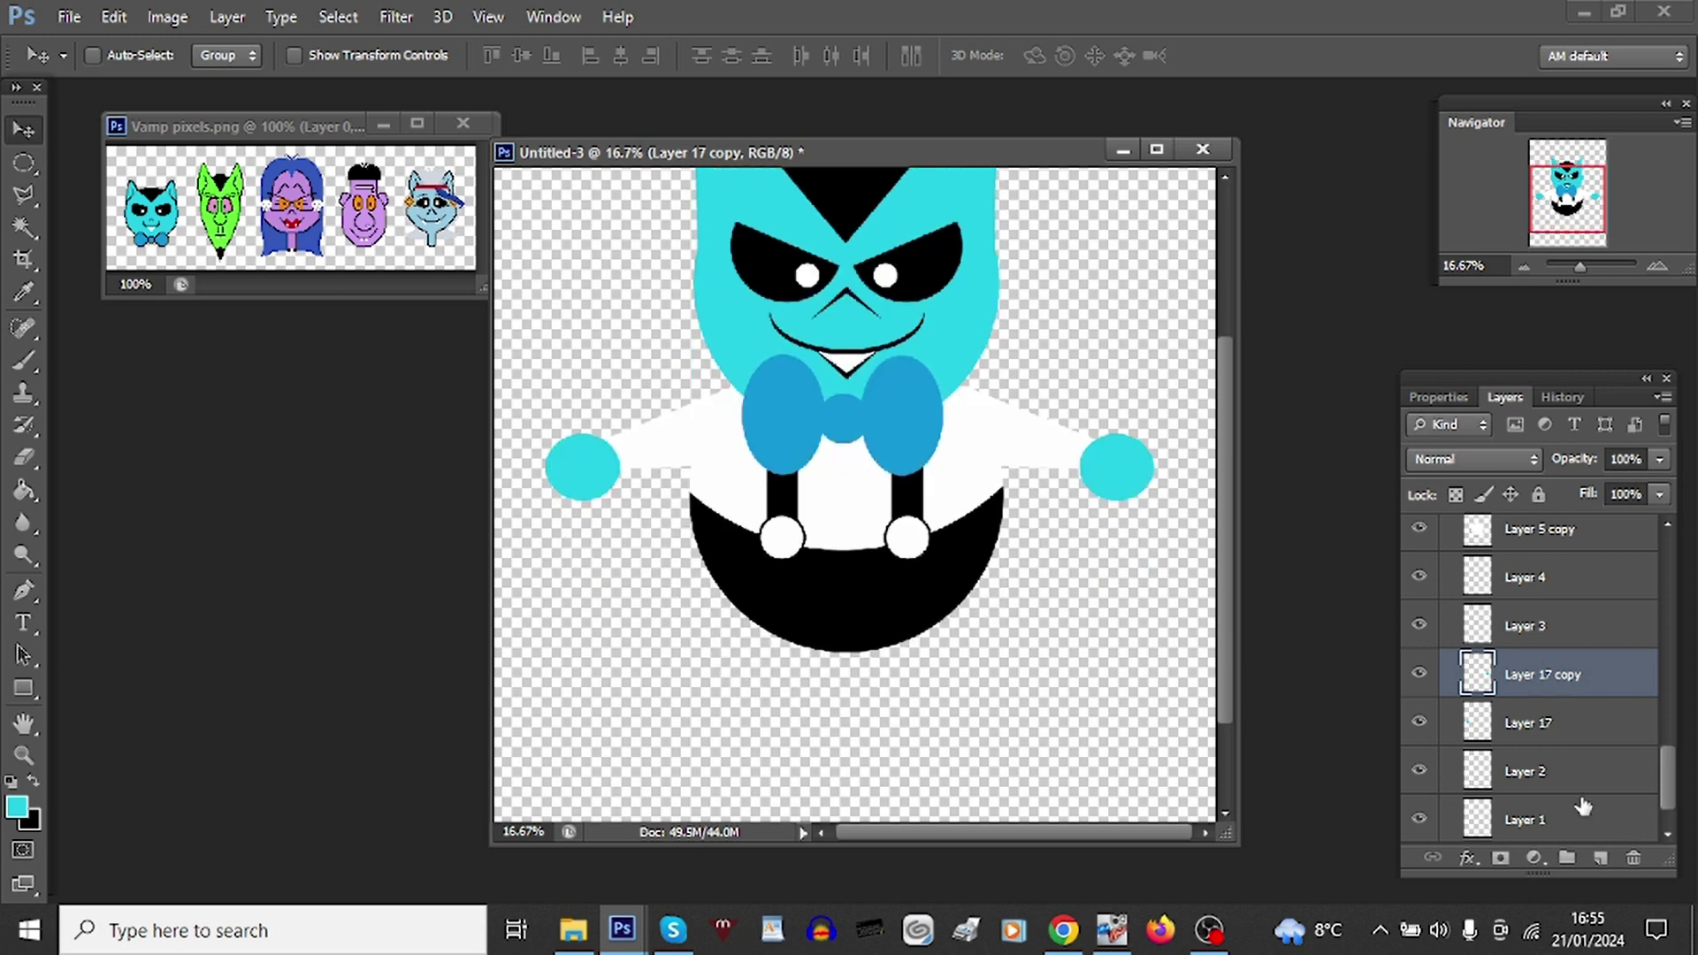
Step: On a new Layer 18, fill a polygonal leg shape below the body with black
{"action": "left_click", "coordinate": [1597, 859]}
{"action": "left_click", "coordinate": [24, 194]}
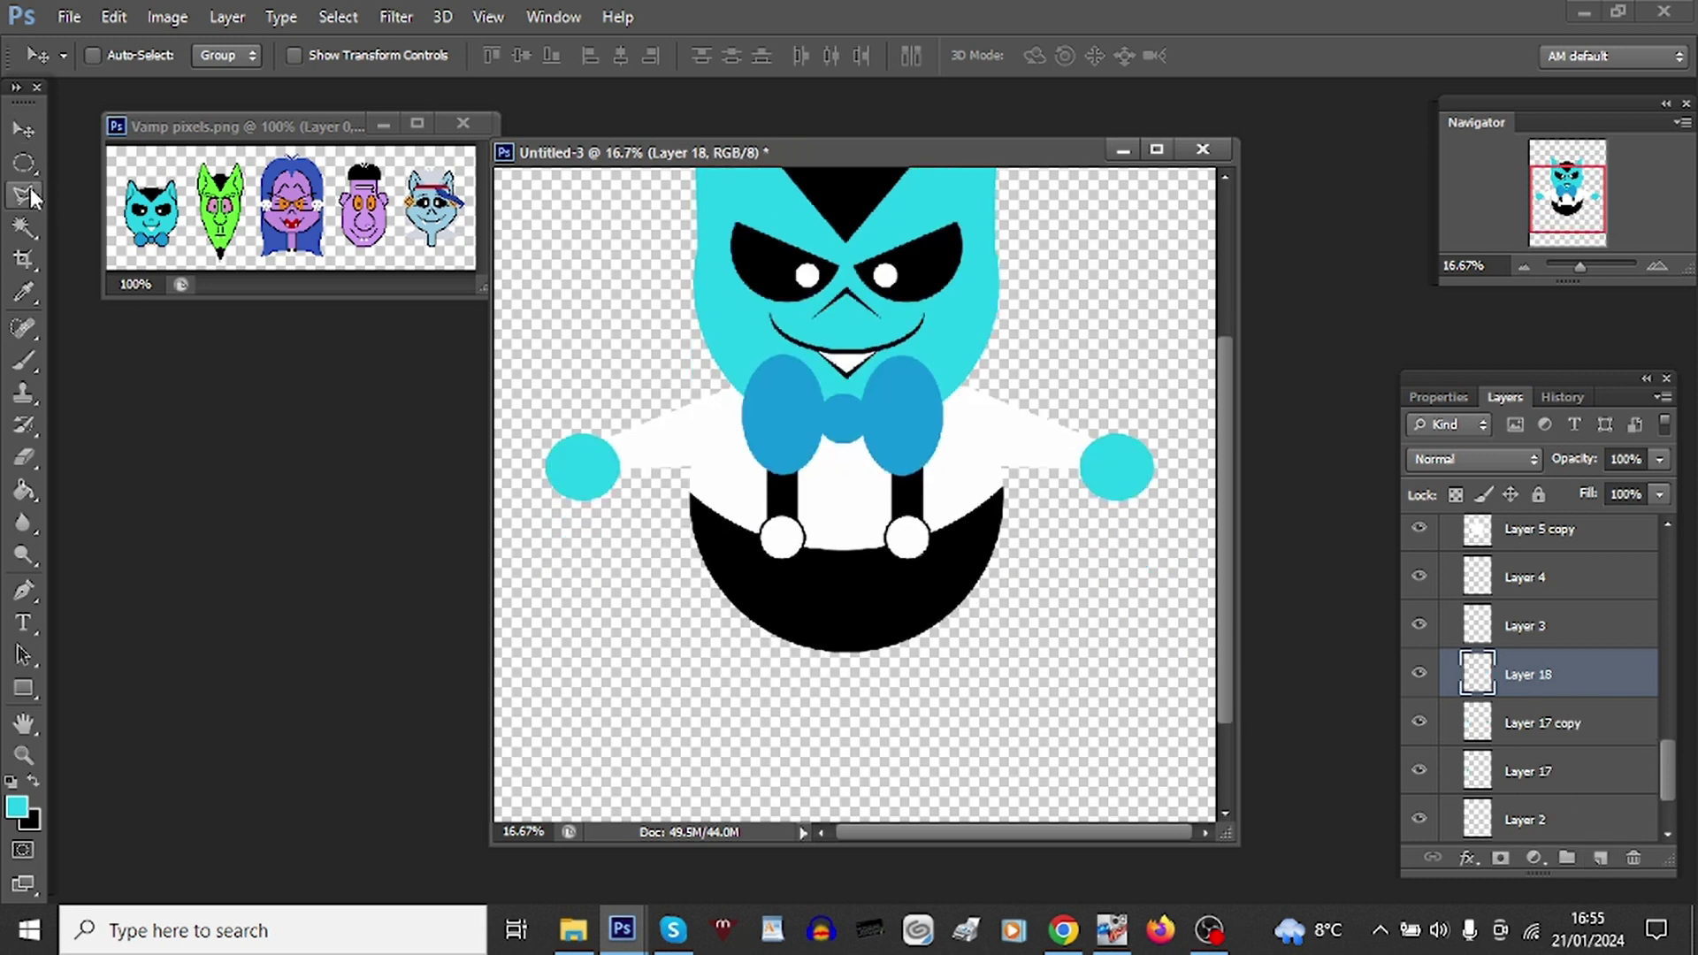
{"action": "left_click", "coordinate": [730, 585]}
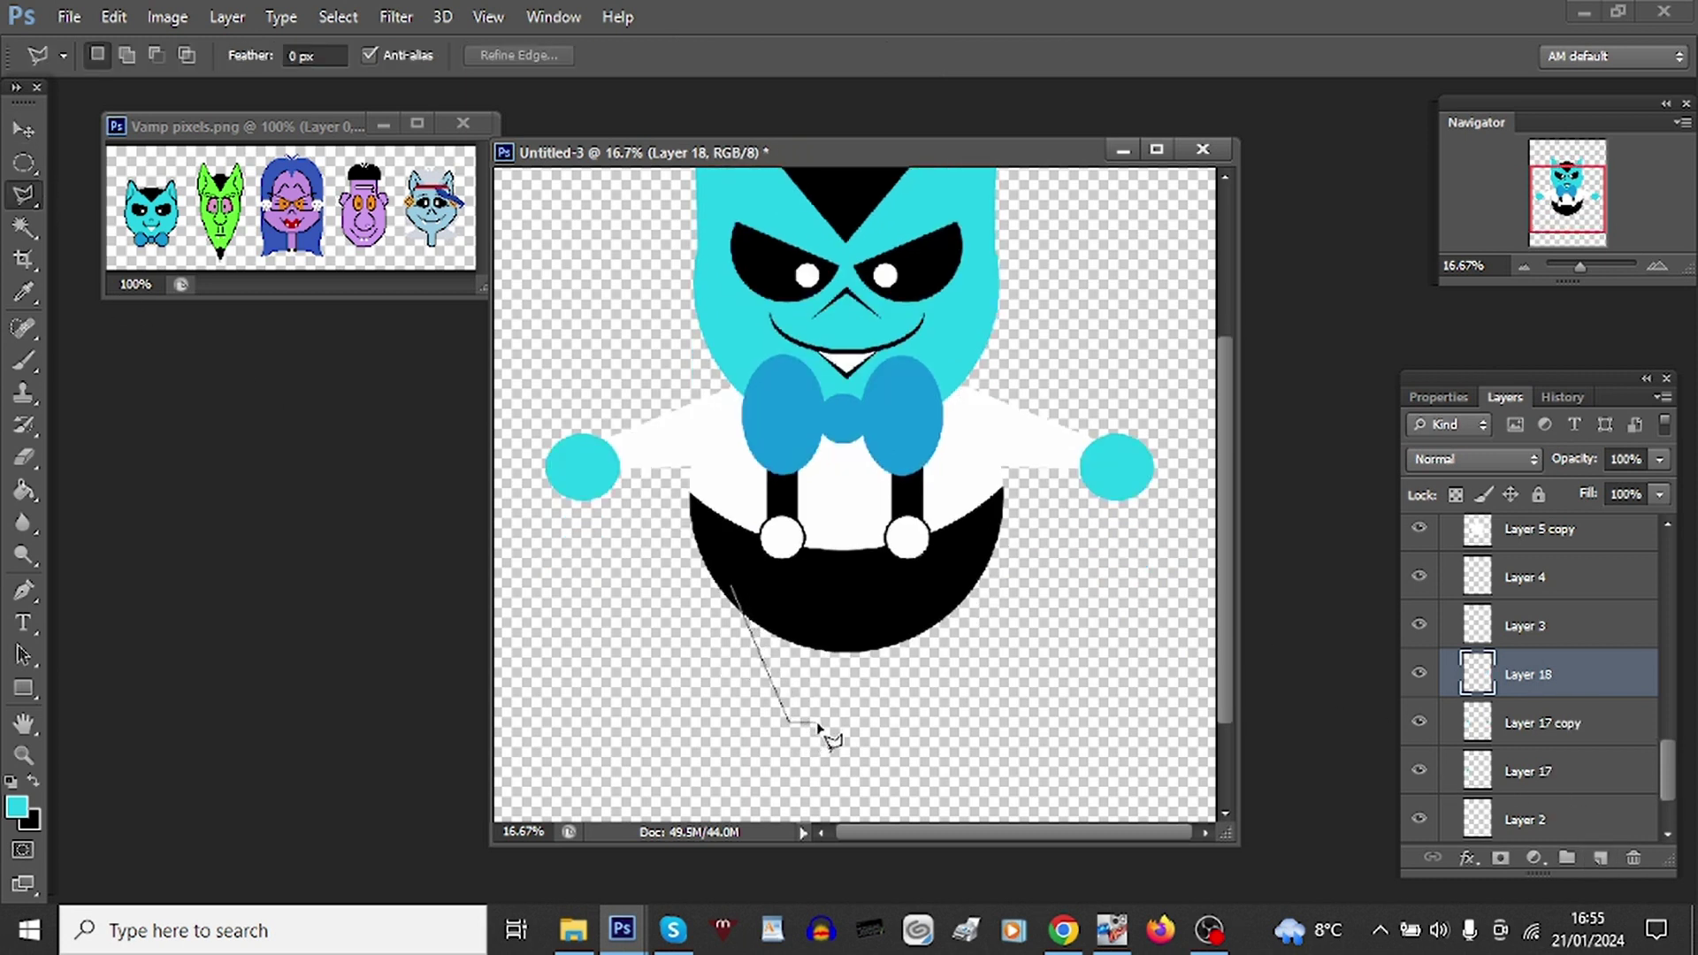
{"action": "double_click", "coordinate": [817, 597]}
{"action": "left_click", "coordinate": [24, 489]}
{"action": "key", "text": "d"}
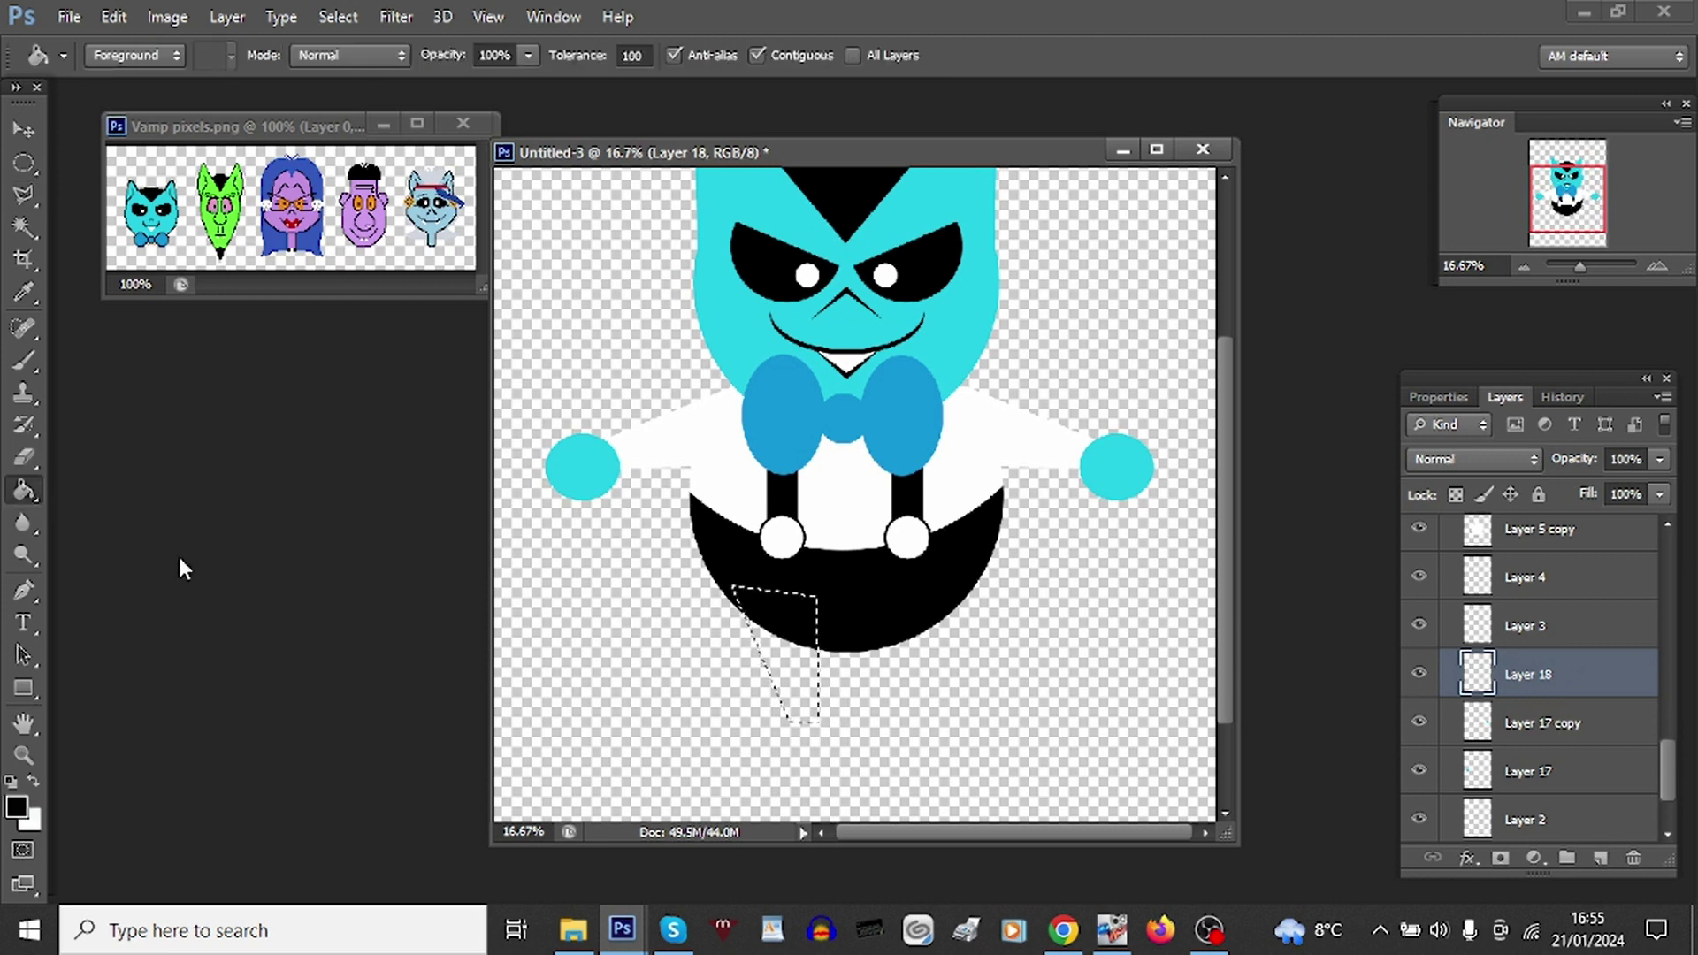
{"action": "left_click", "coordinate": [817, 690]}
{"action": "key", "text": "ctrl+d"}
Step: Add a black oval foot at the bottom of the leg
{"action": "key", "text": "m"}
{"action": "left_click_drag", "start_coordinate": [735, 701], "coordinate": [851, 738]}
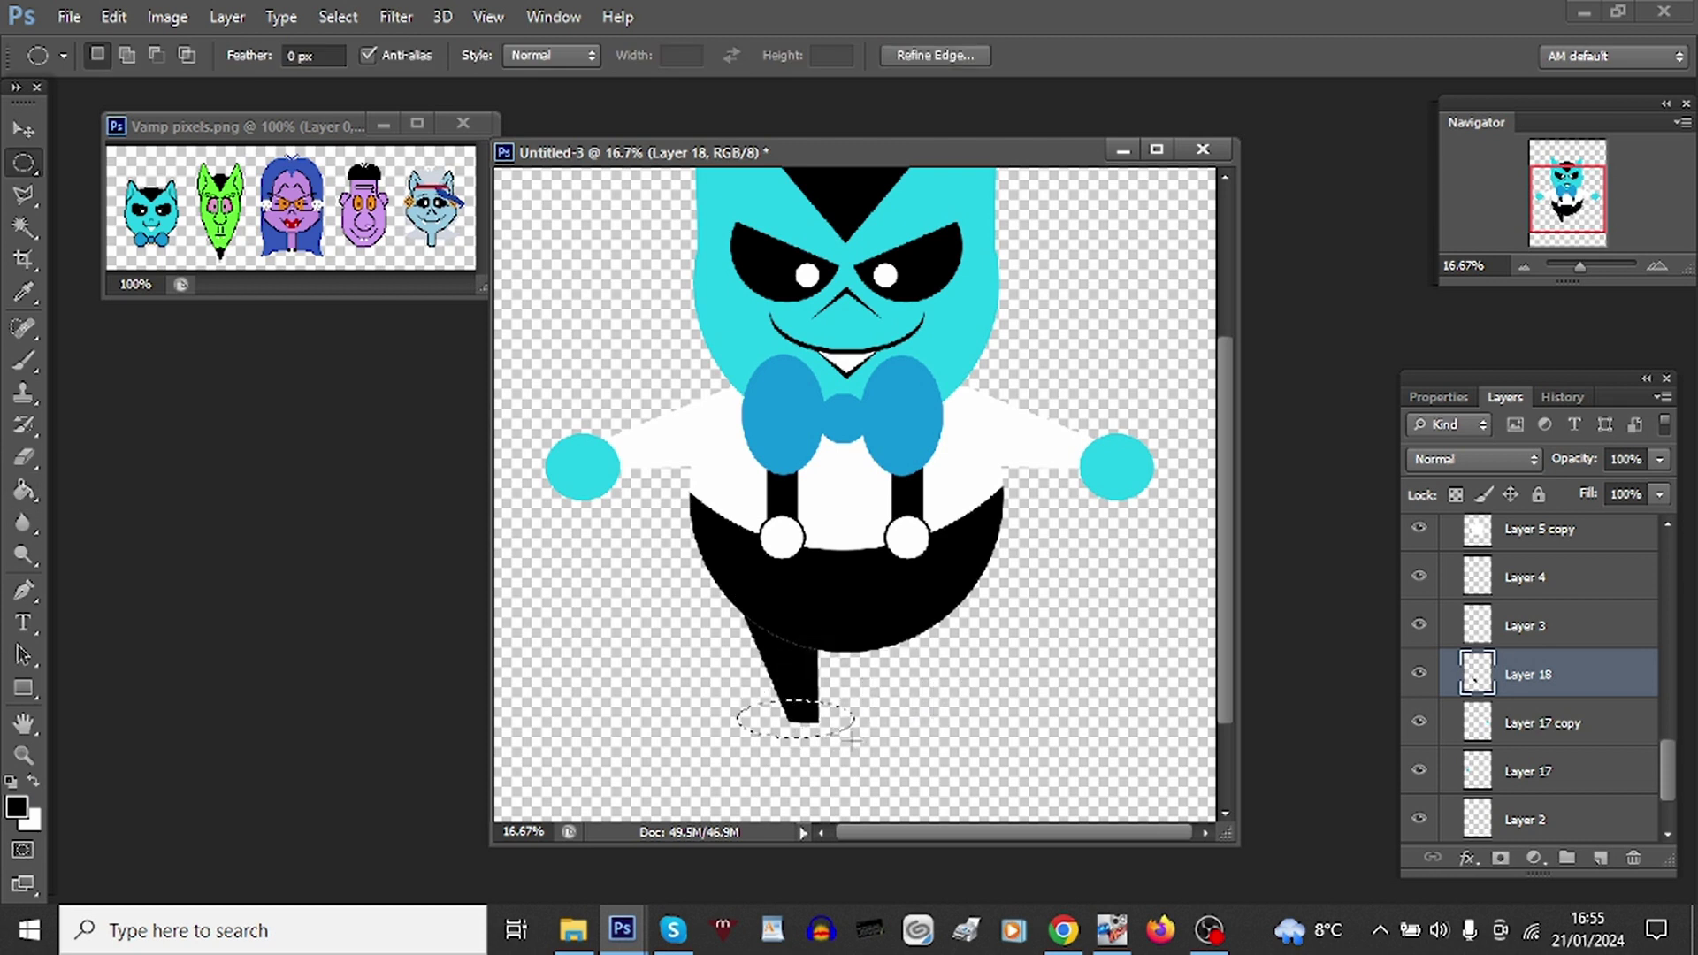
{"action": "key", "text": "shift+Left"}
{"action": "key", "text": "shift+Left"}
{"action": "key", "text": "shift+Left"}
{"action": "key", "text": "shift+Left"}
{"action": "key", "text": "shift+Left"}
{"action": "left_click", "coordinate": [25, 489]}
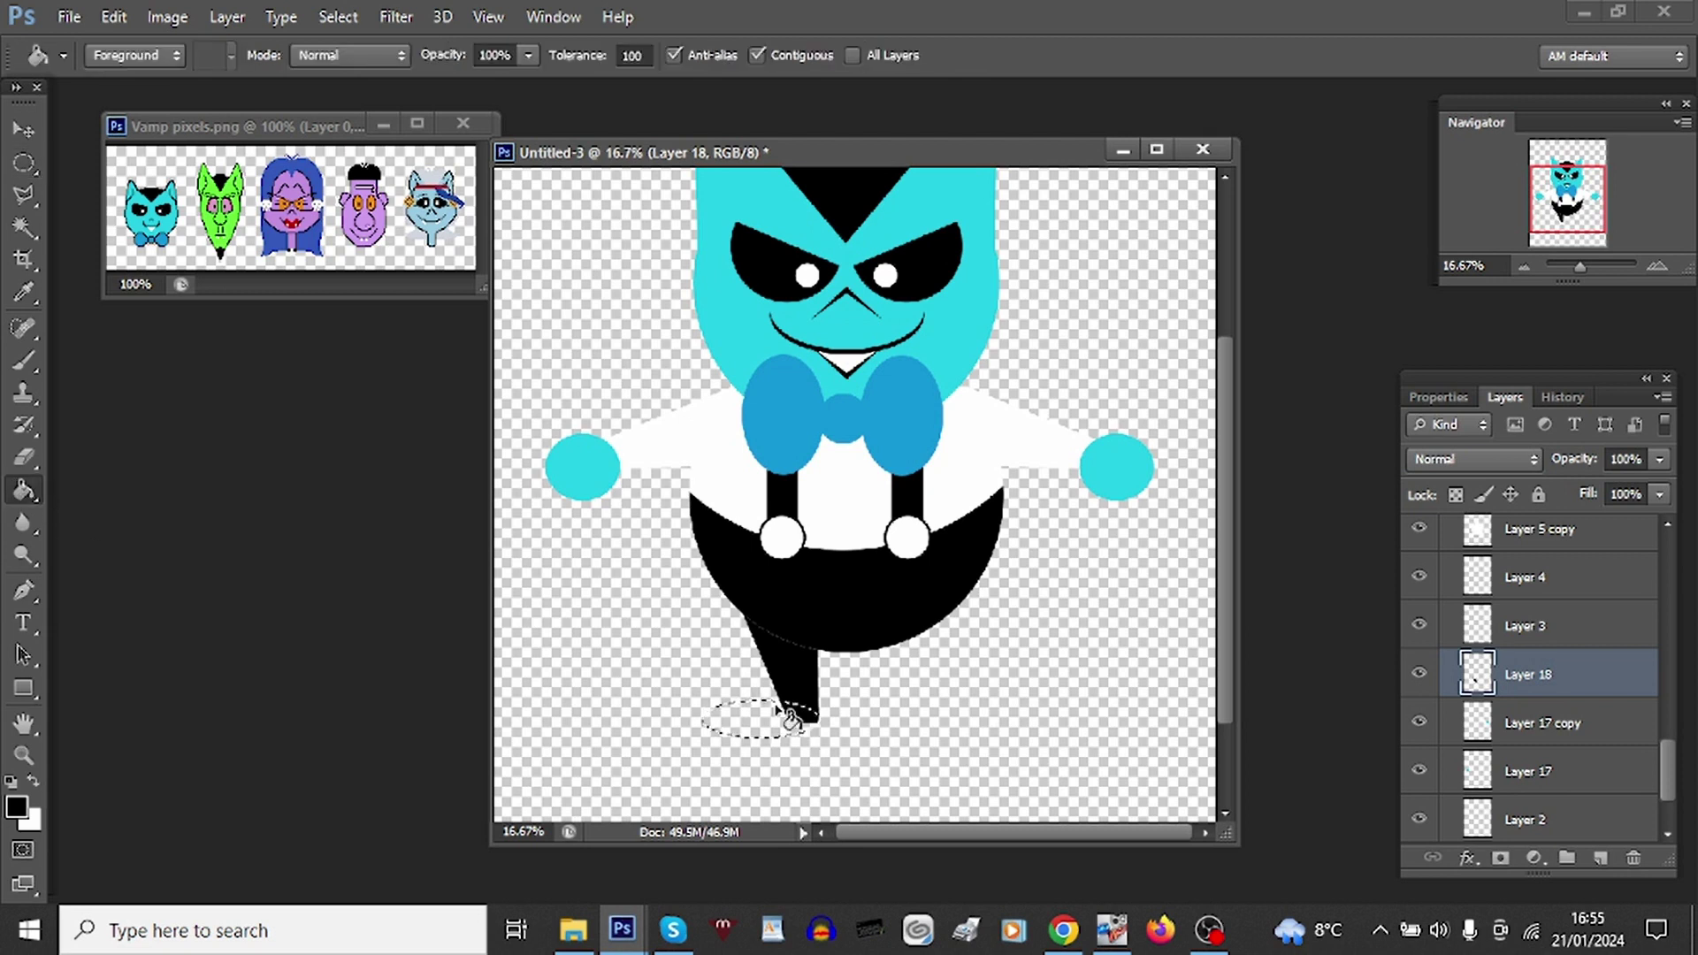
{"action": "left_click", "coordinate": [778, 716]}
{"action": "key", "text": "w"}
{"action": "key", "text": "ctrl+d"}
Step: Duplicate Layer 18, flip it horizontally, and move it right as the second leg
{"action": "right_click", "coordinate": [1528, 674]}
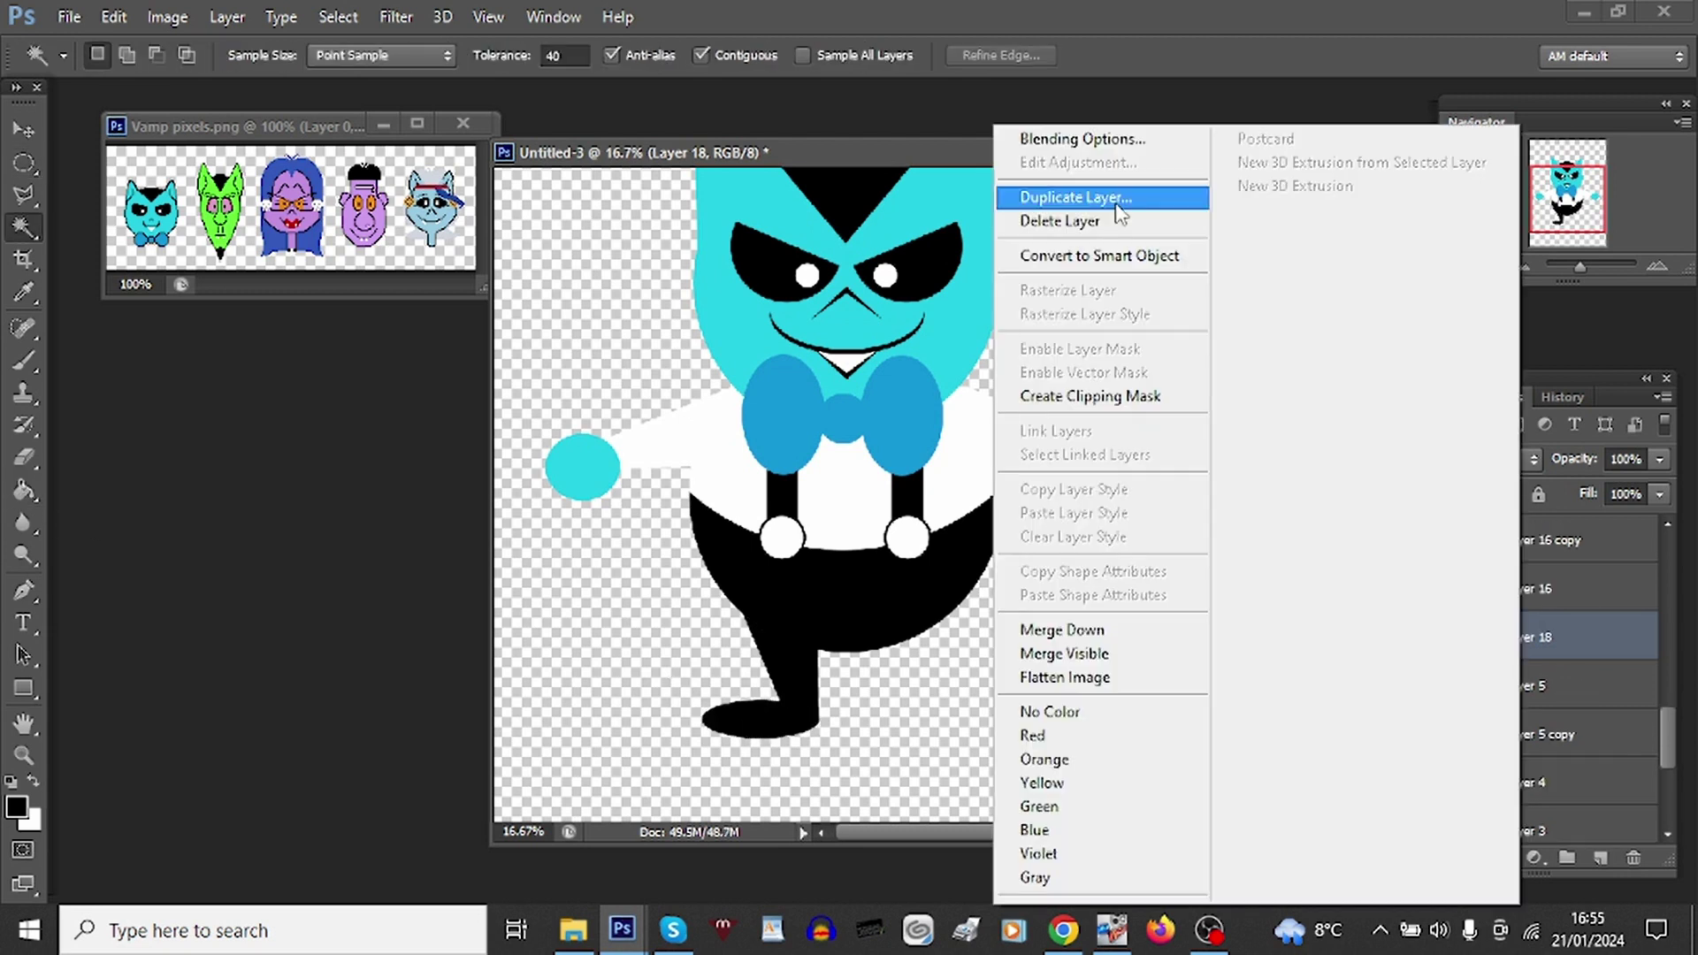
{"action": "left_click", "coordinate": [1091, 192]}
{"action": "key", "text": "Return"}
{"action": "left_click", "coordinate": [115, 17]}
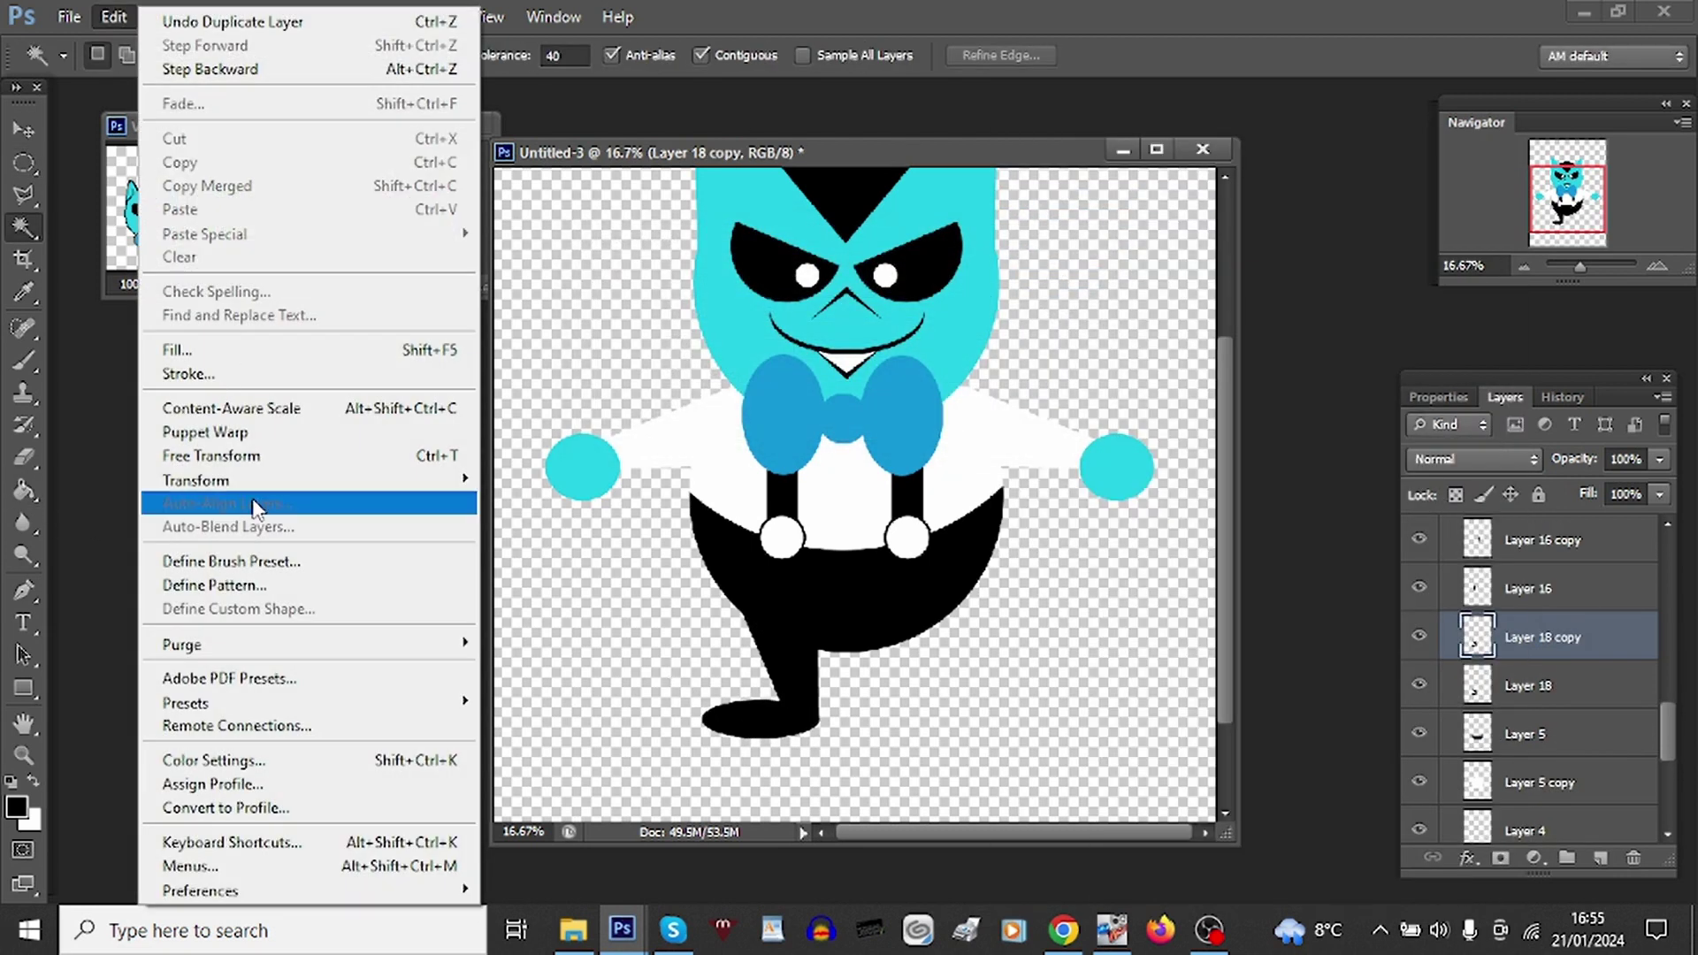
{"action": "mouse_move", "coordinate": [230, 480]}
{"action": "left_click", "coordinate": [575, 752]}
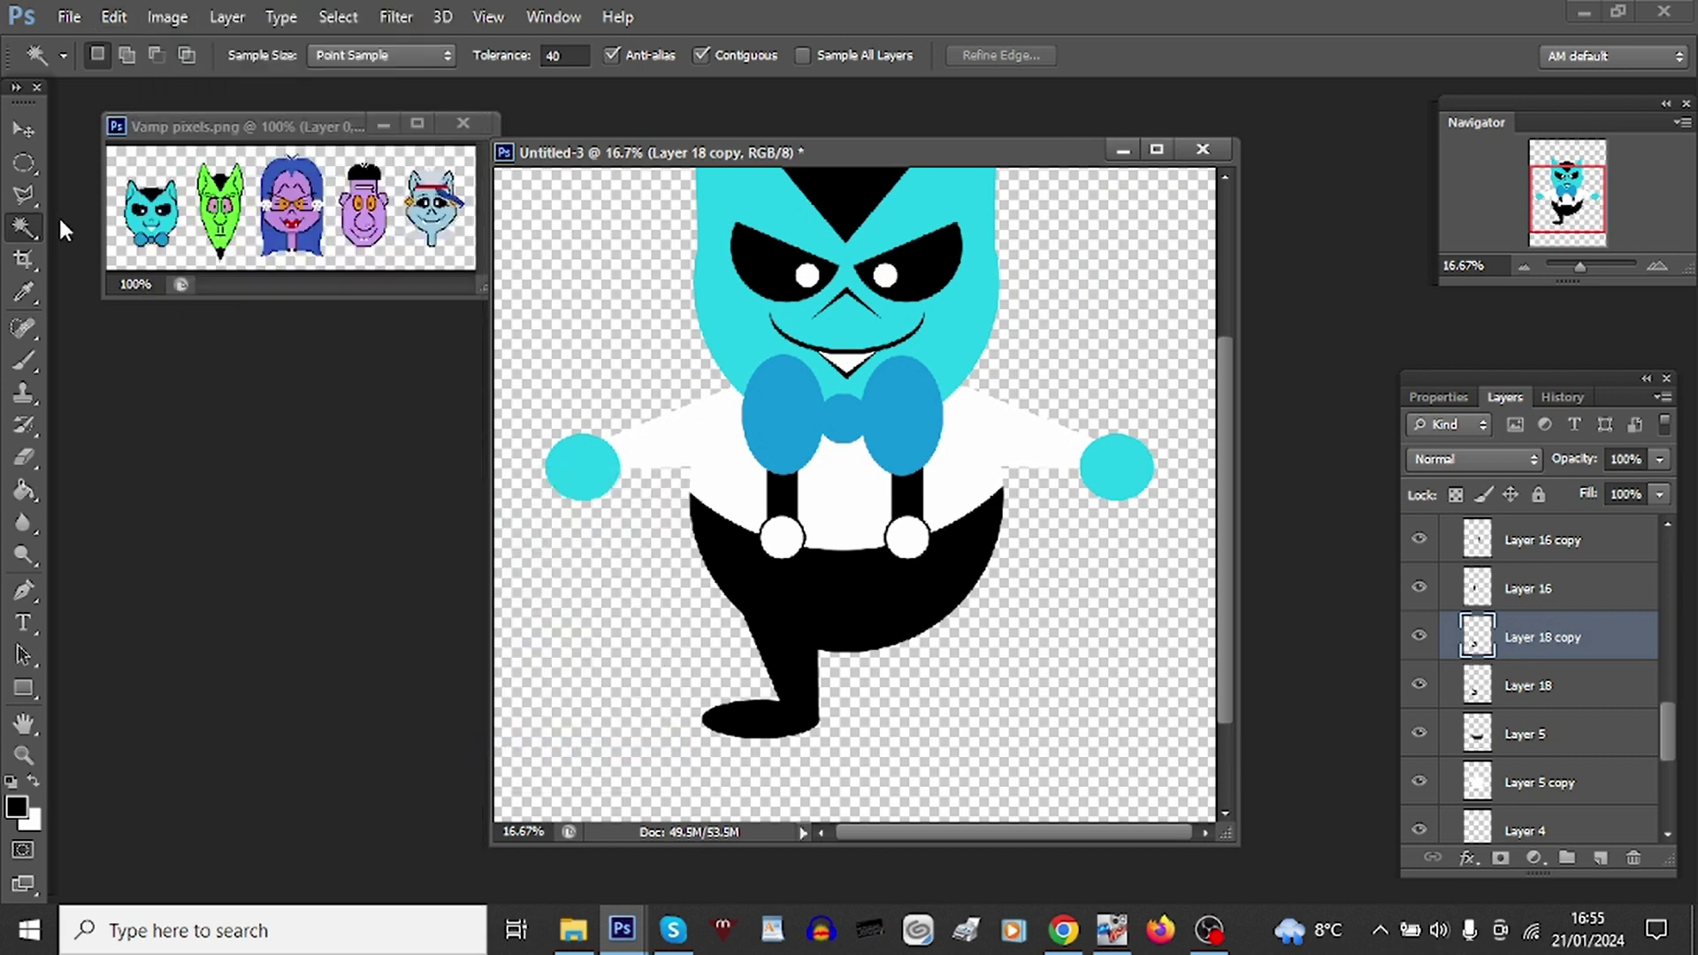
{"action": "left_click", "coordinate": [23, 129]}
{"action": "left_click_drag", "start_coordinate": [695, 656], "coordinate": [932, 655]}
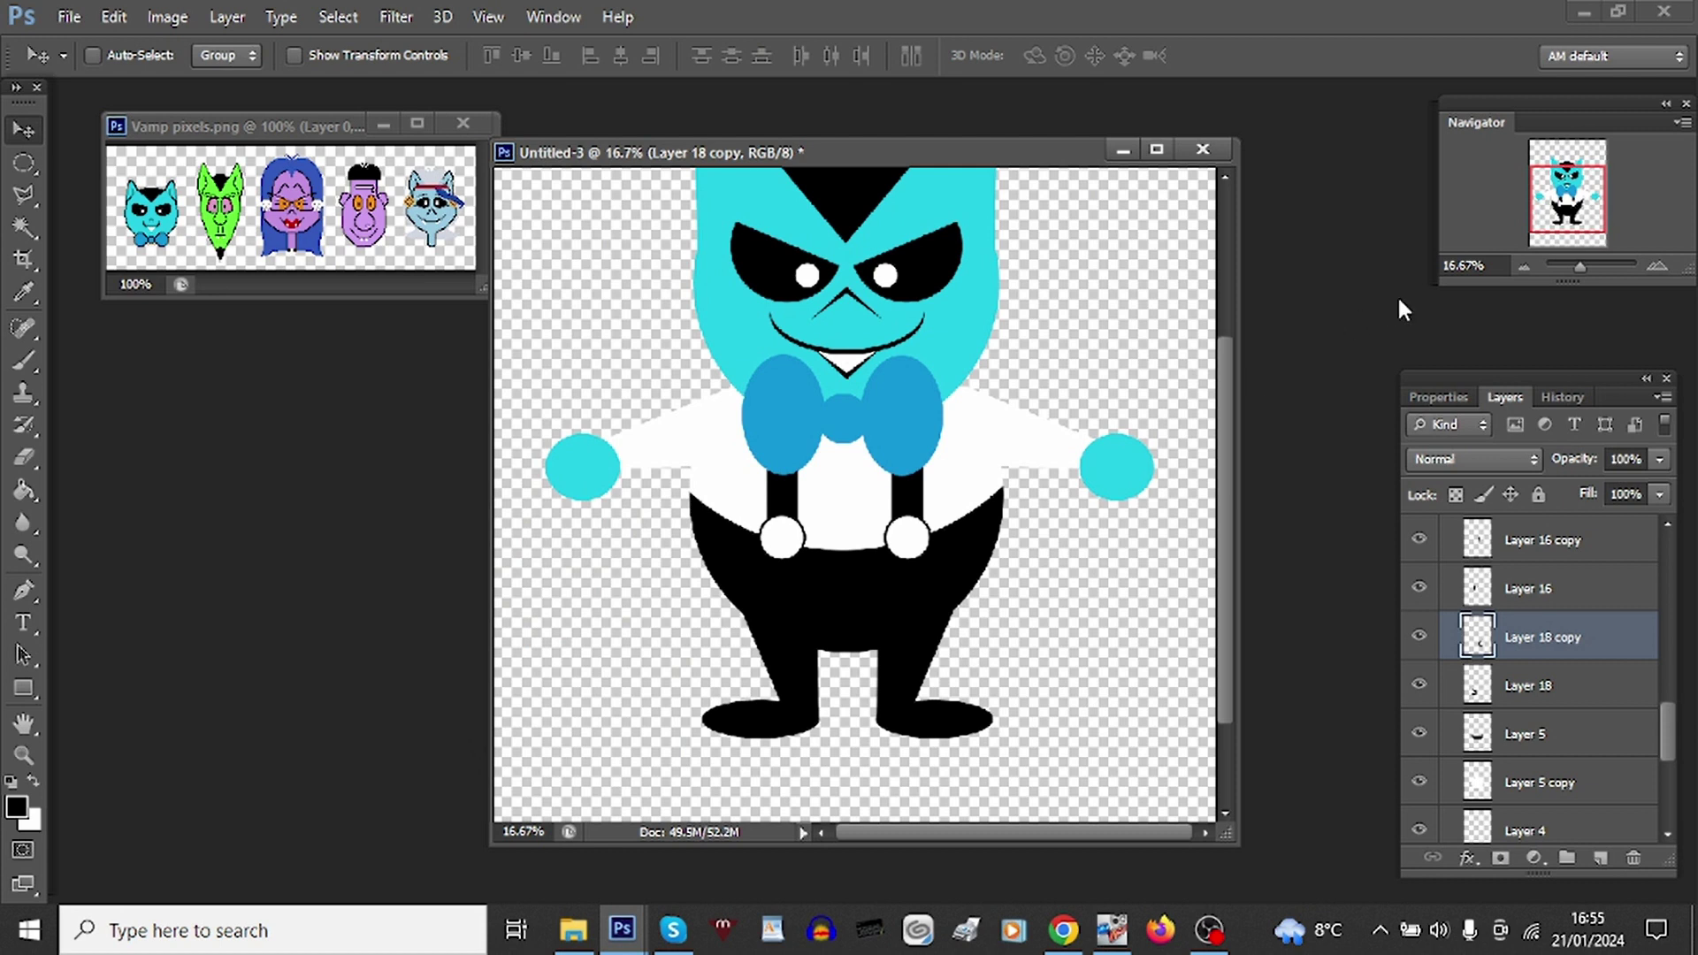
{"action": "left_click", "coordinate": [1519, 266]}
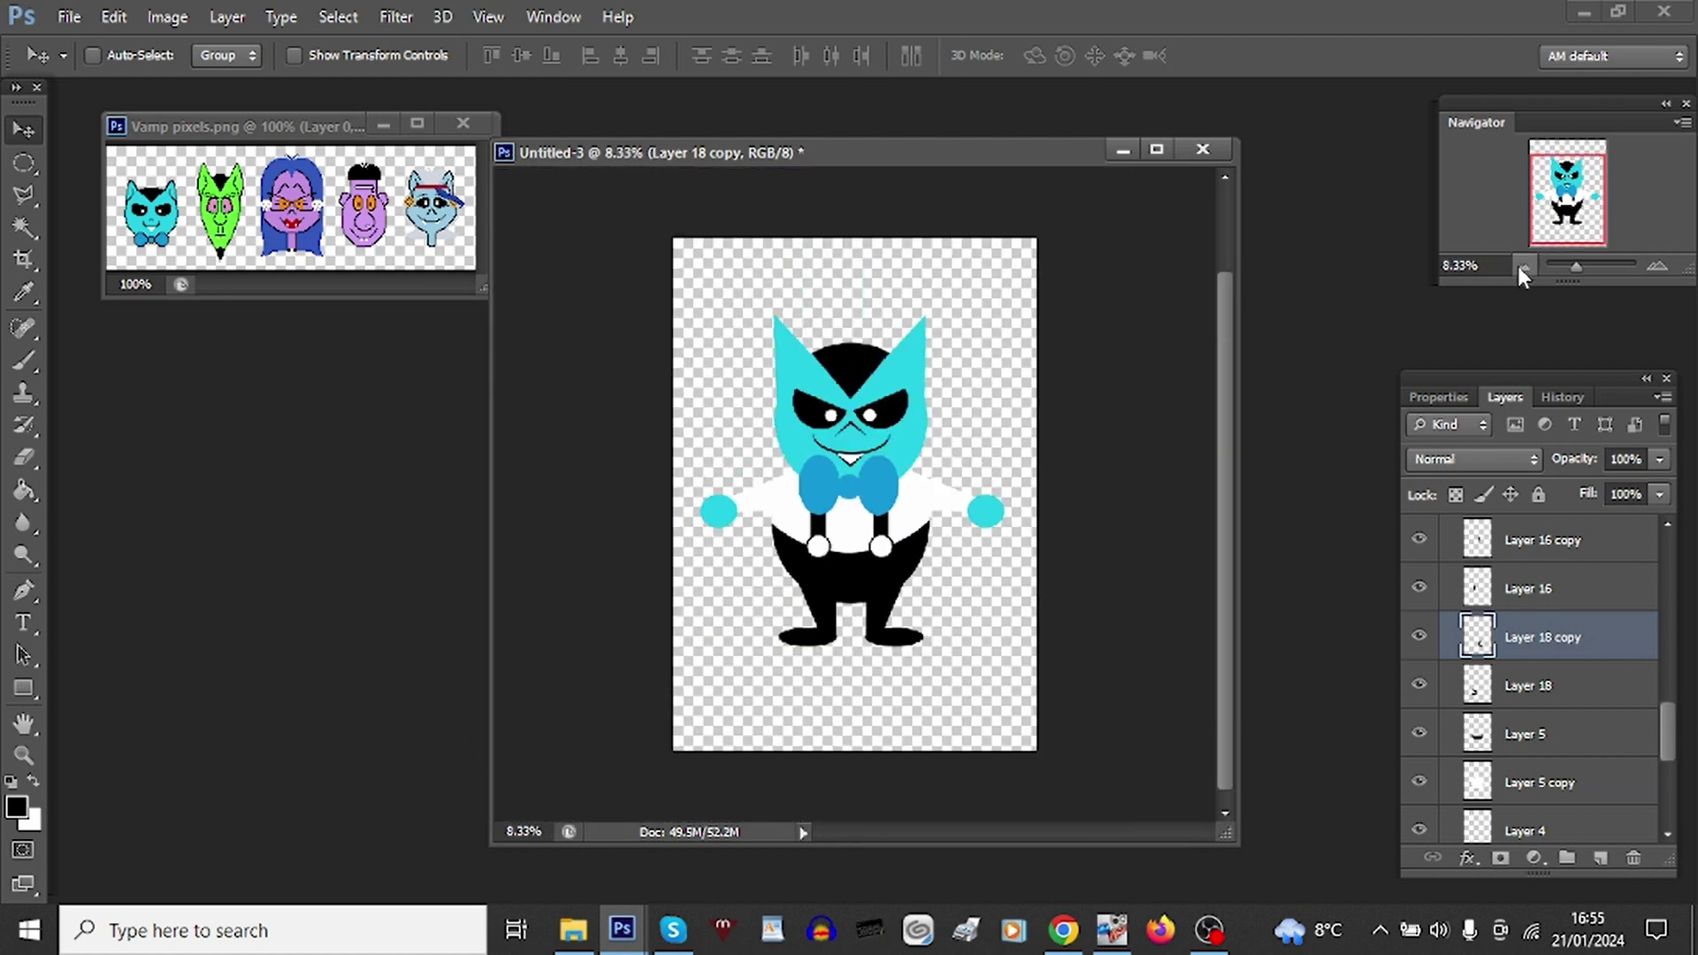
Step: Save the image as Untitled-3.png in PNG format via Save As
{"action": "left_click", "coordinate": [1658, 266]}
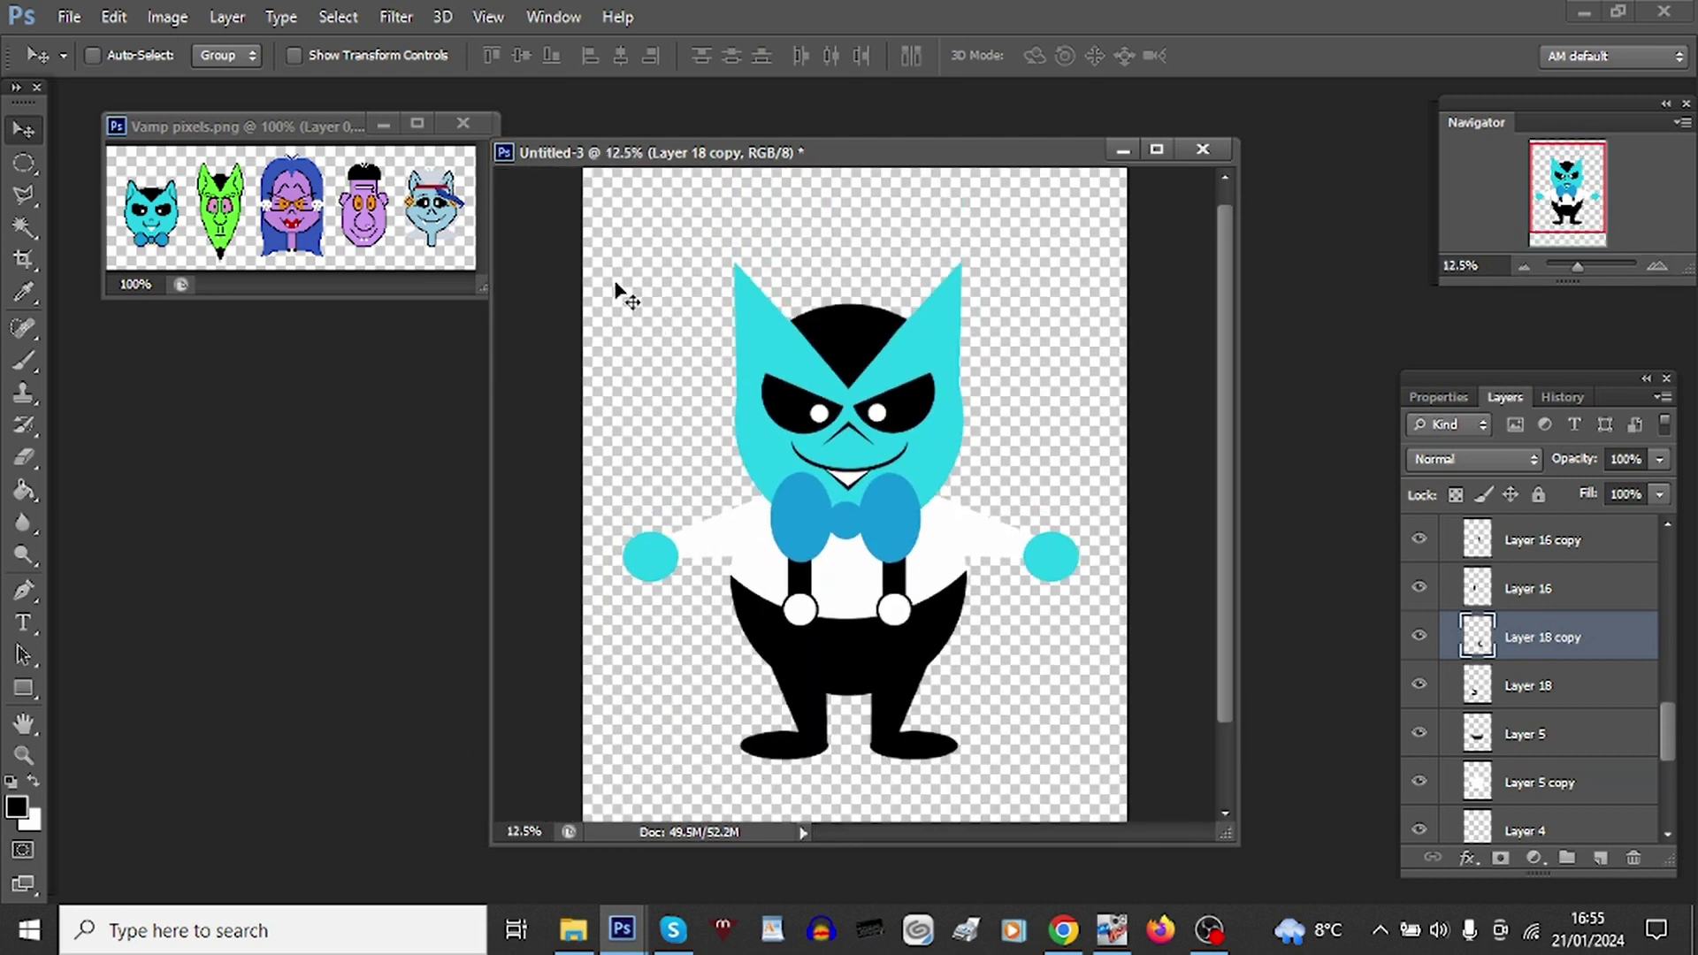
{"action": "left_click", "coordinate": [67, 17]}
{"action": "left_click", "coordinate": [149, 247]}
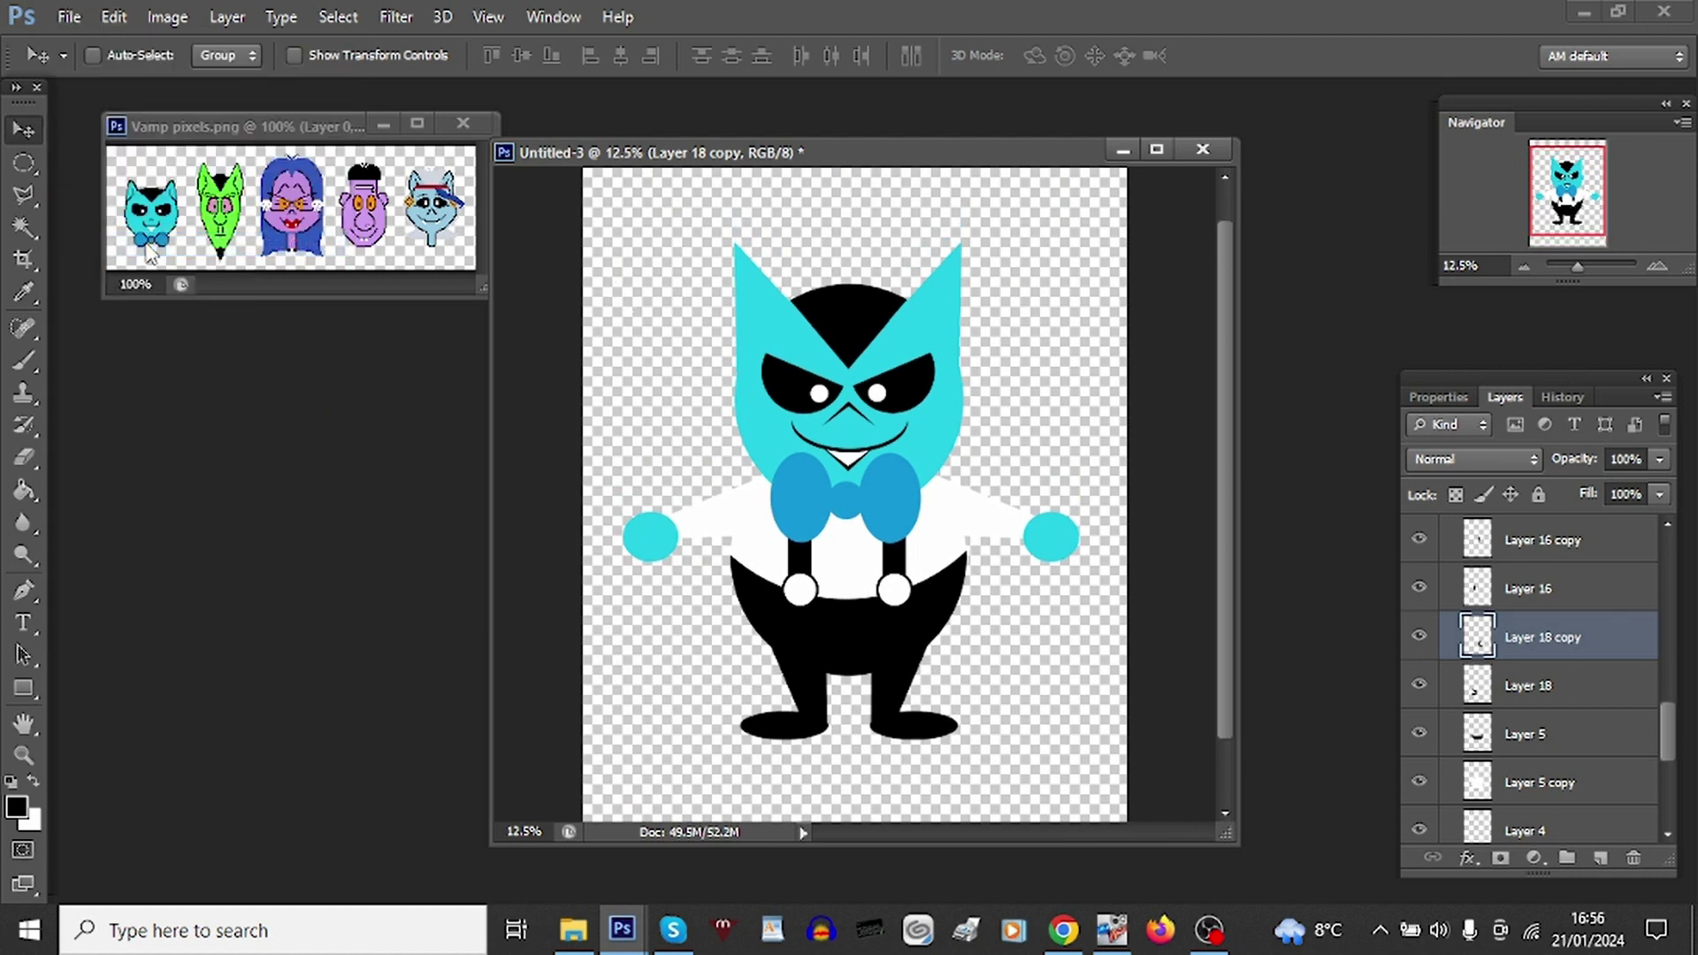
{"action": "left_click", "coordinate": [832, 523]}
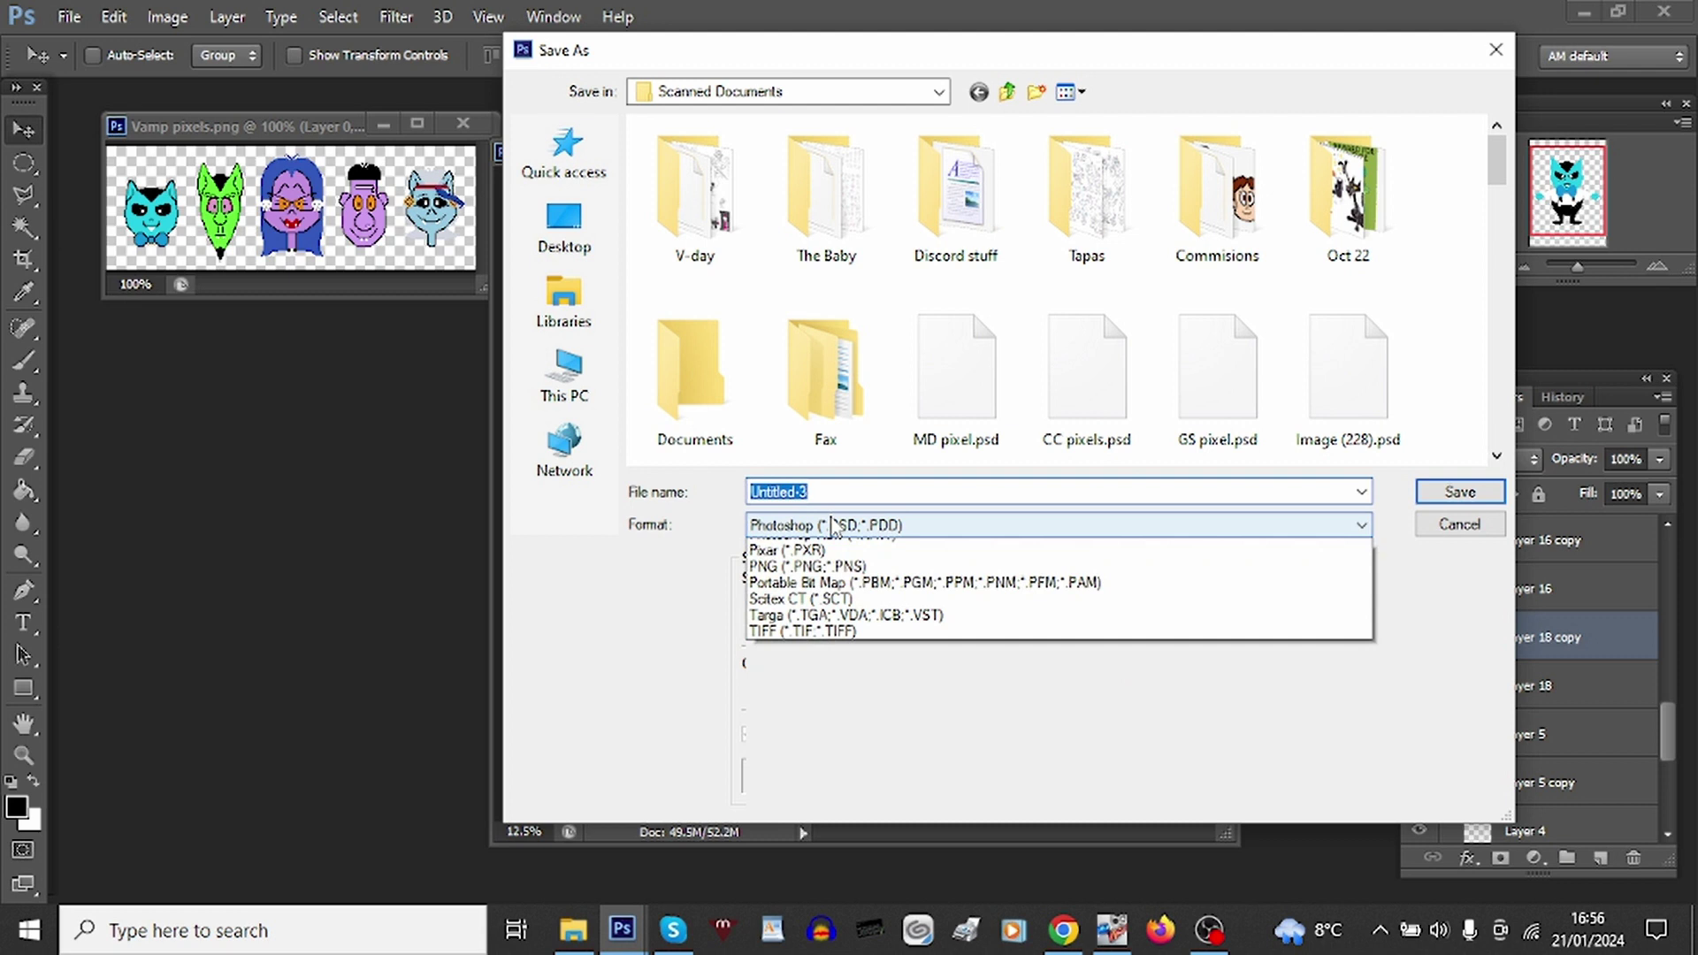
{"action": "left_click", "coordinate": [878, 822]}
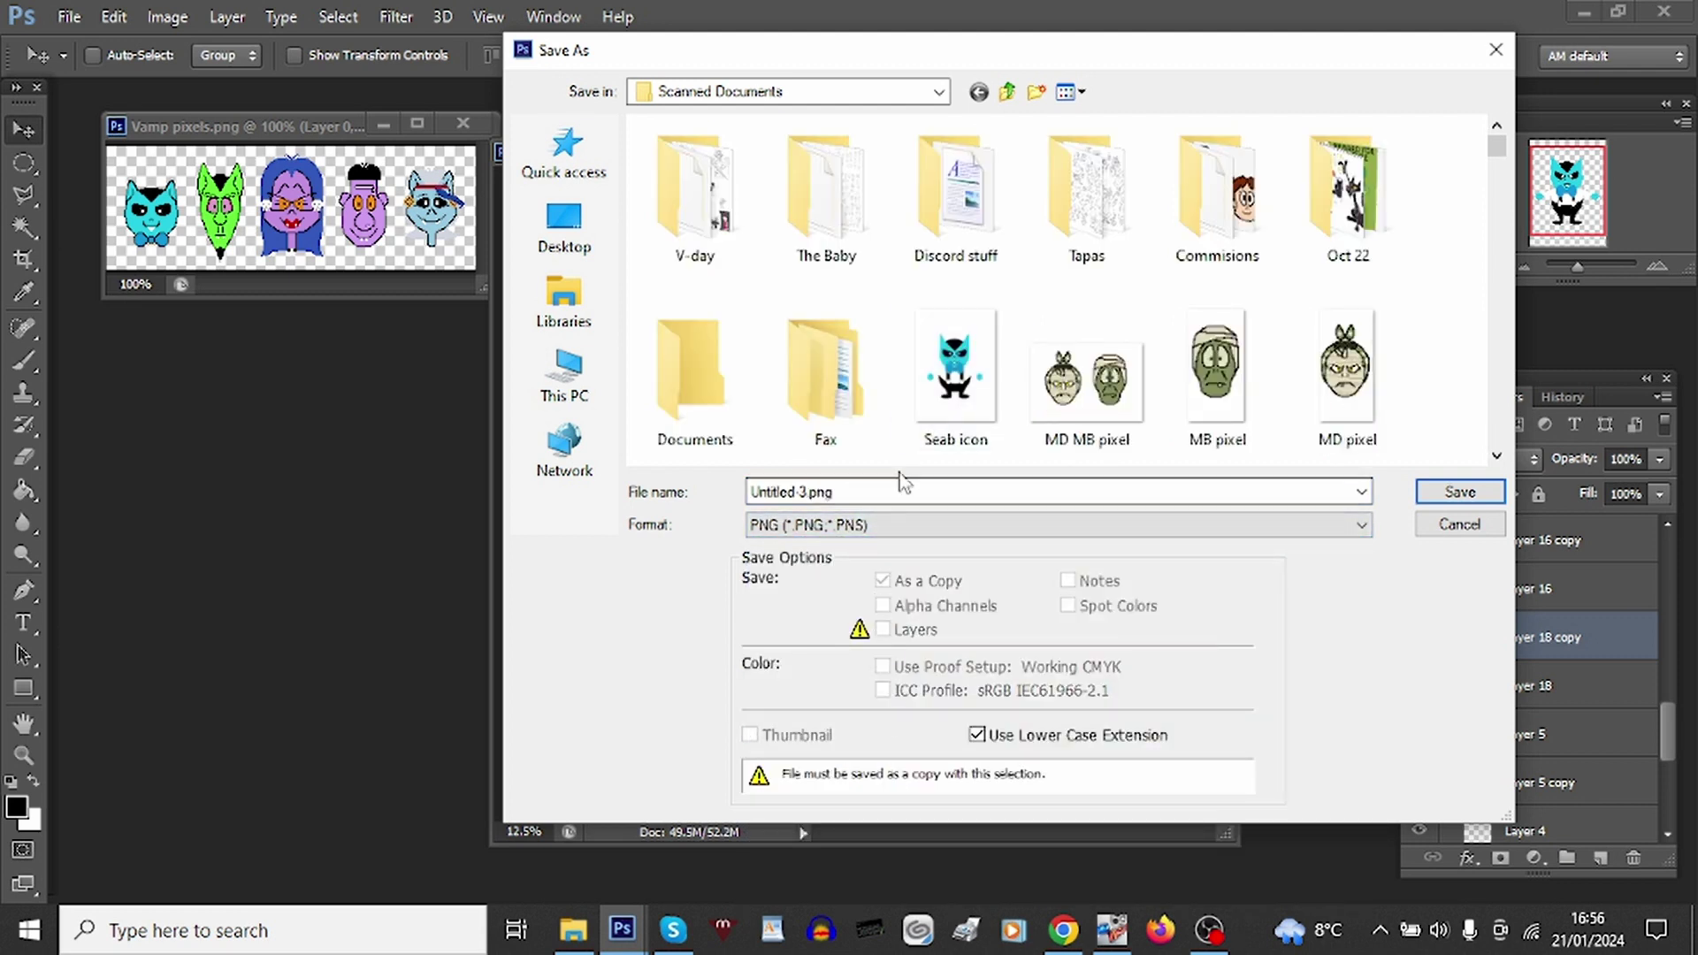
{"action": "key", "text": "Return"}
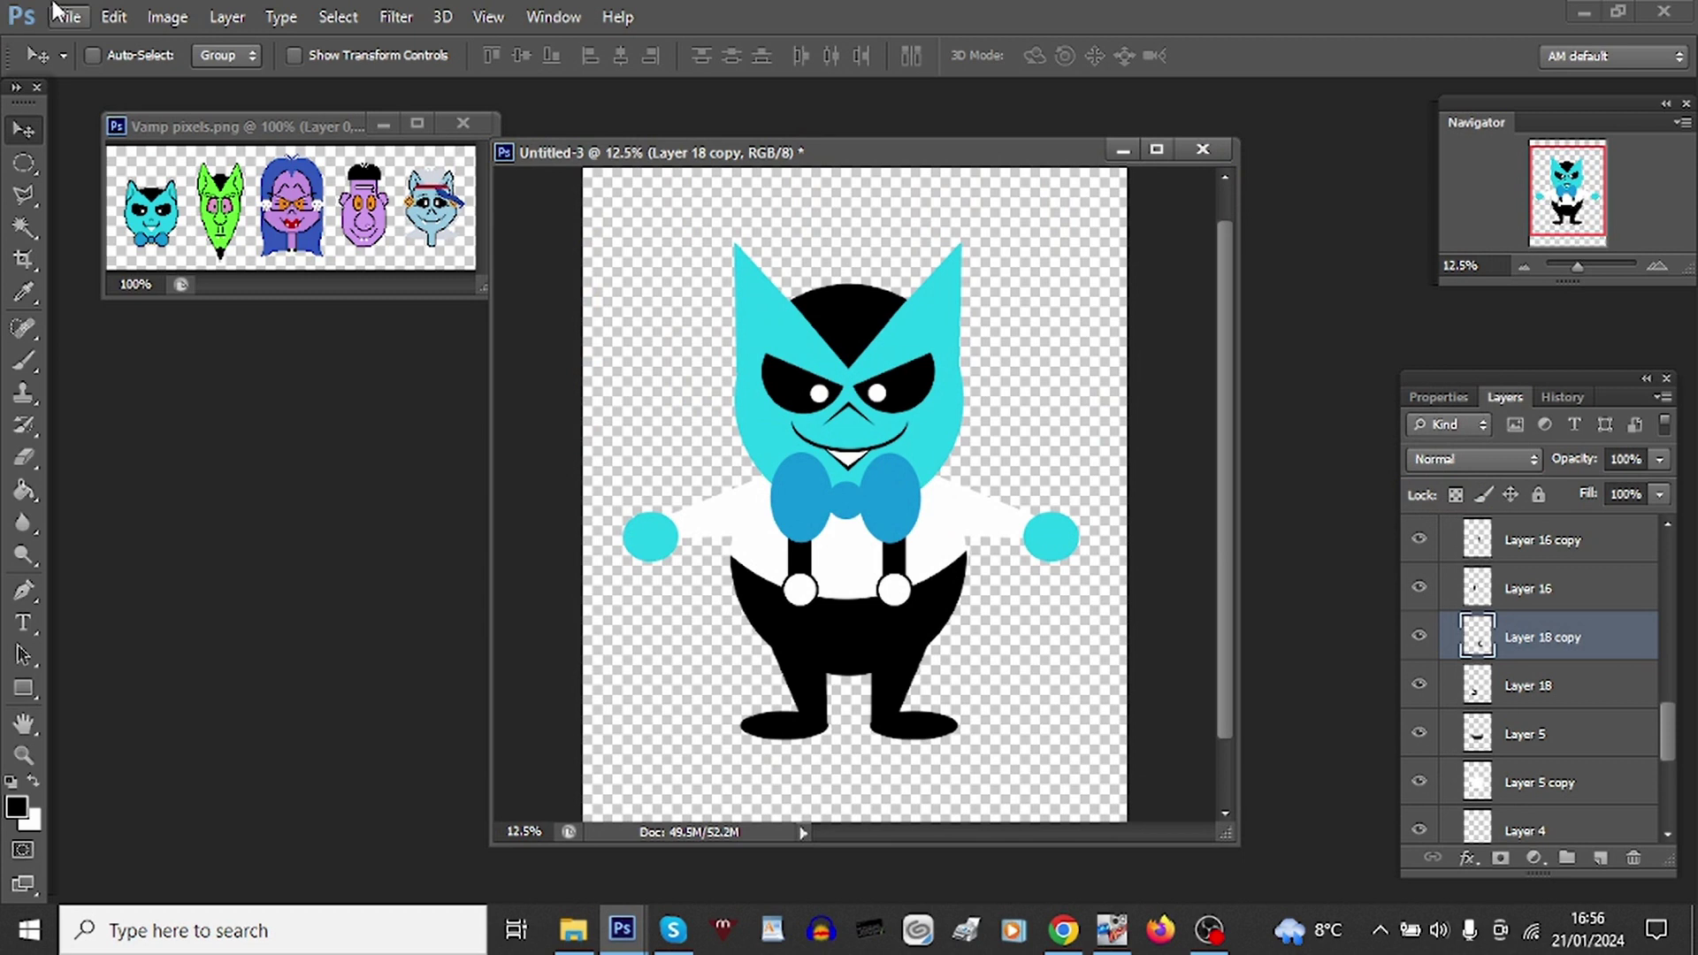
Step: Switch to the Icons SnS extras 2.png window from the taskbar's Photoshop previews
{"action": "left_click", "coordinate": [622, 928]}
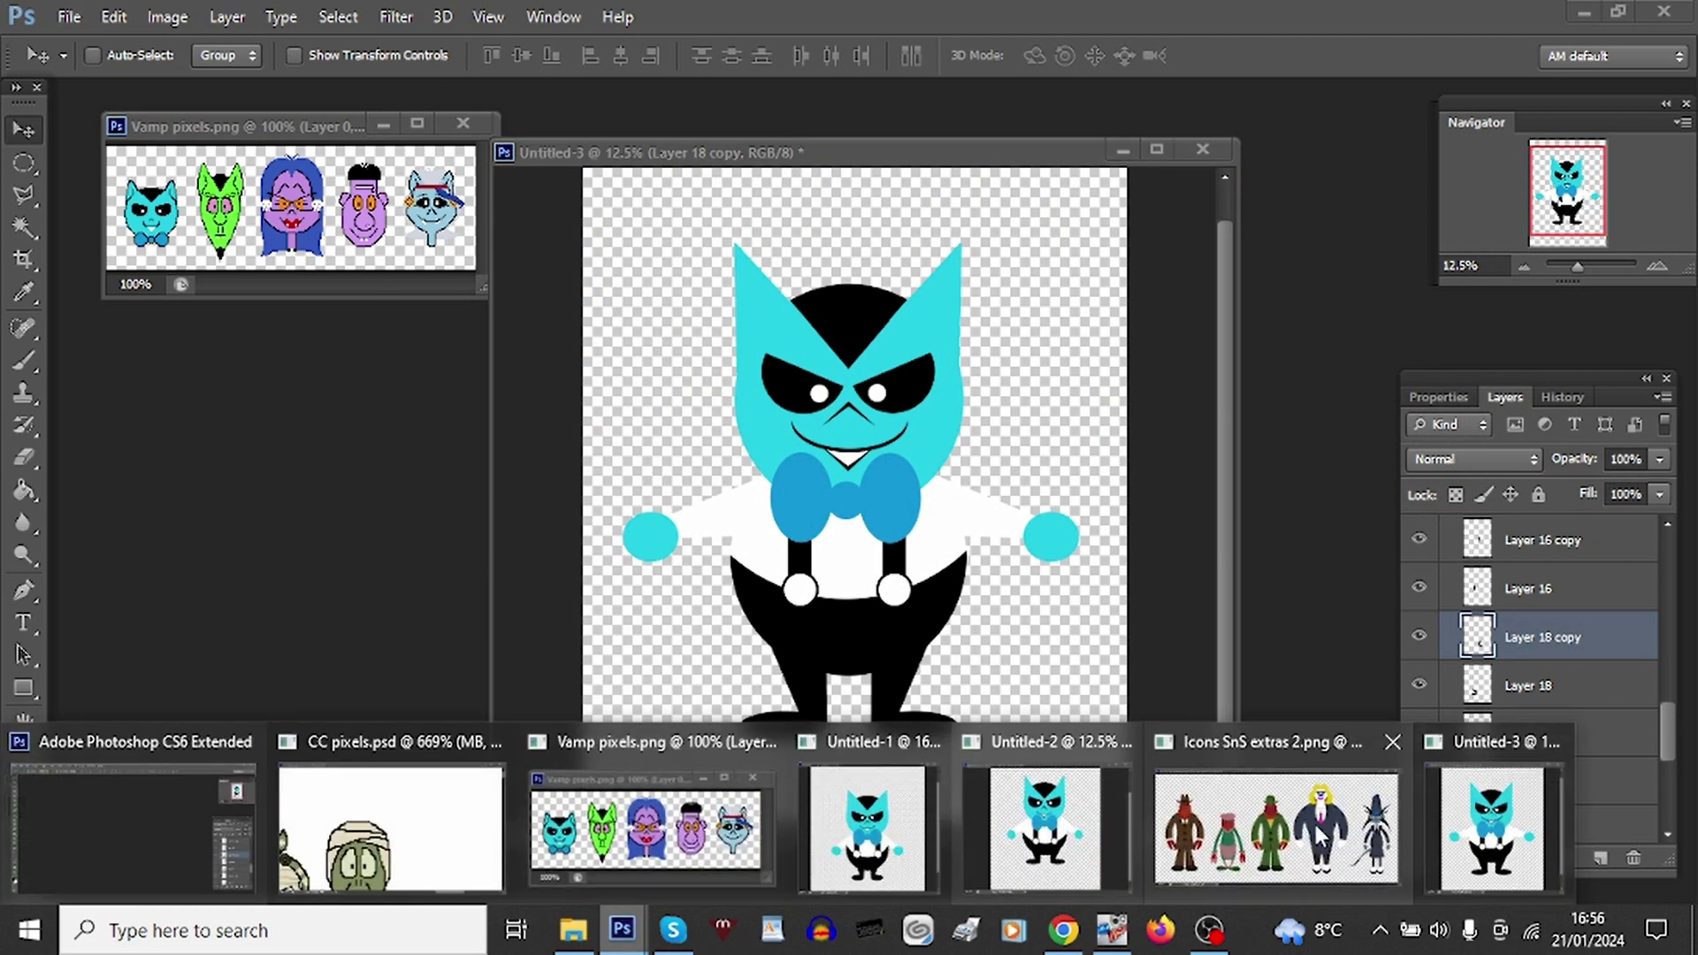
{"action": "left_click", "coordinate": [1314, 824]}
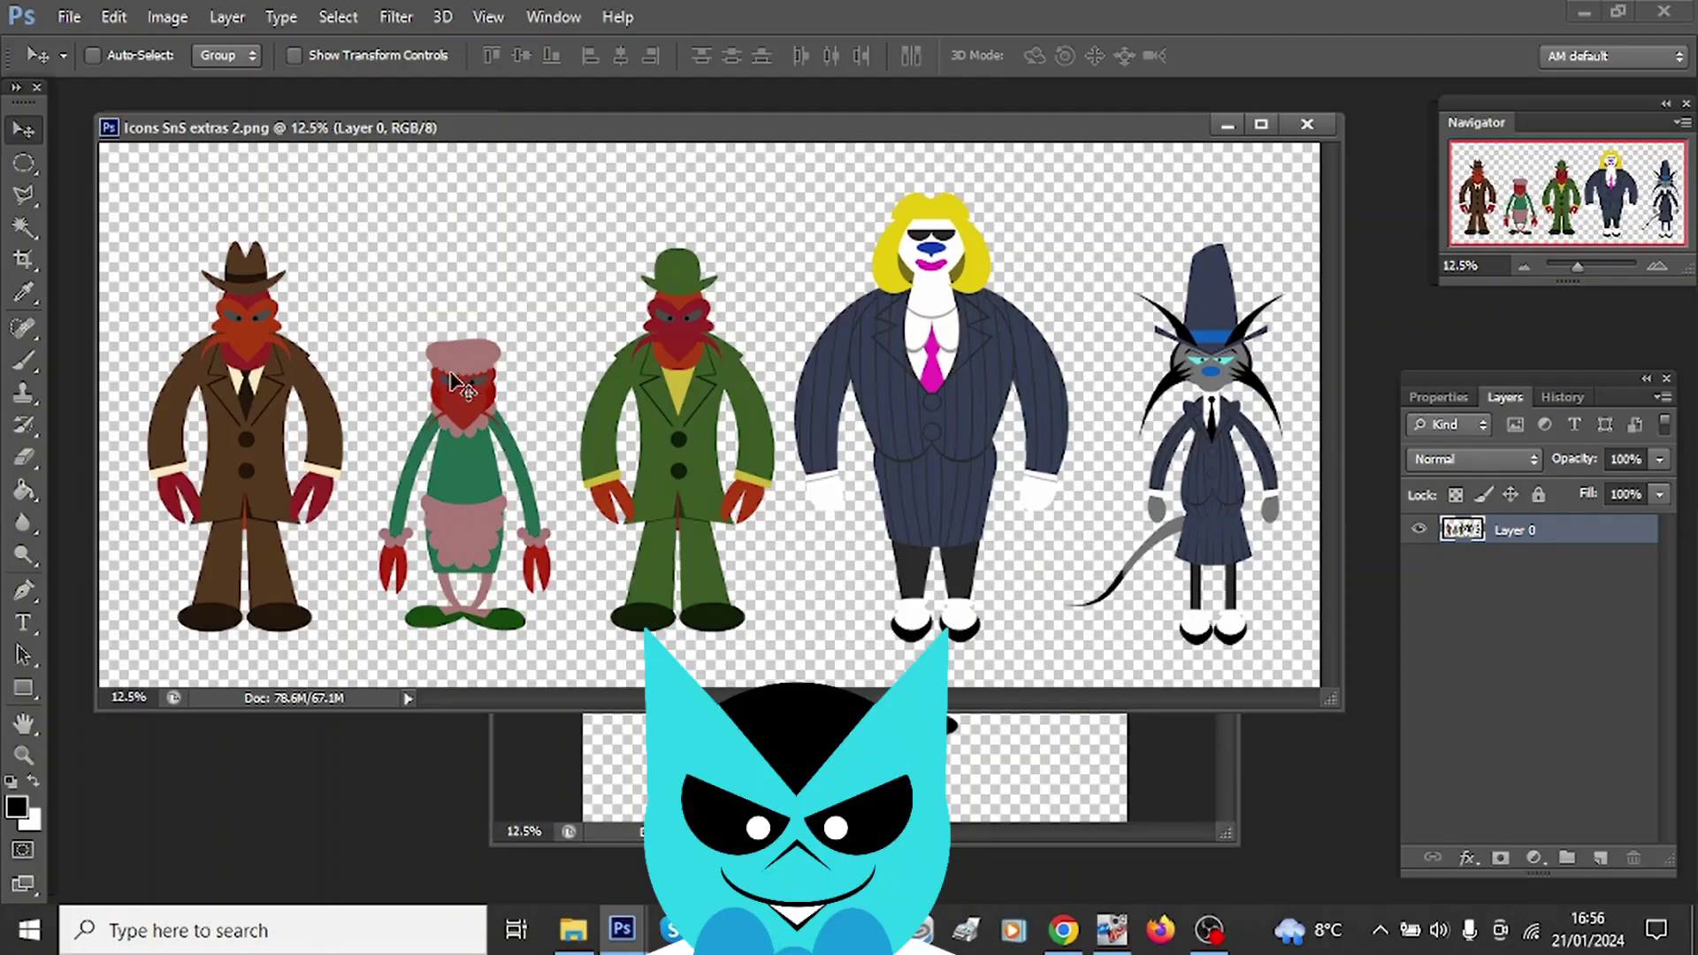